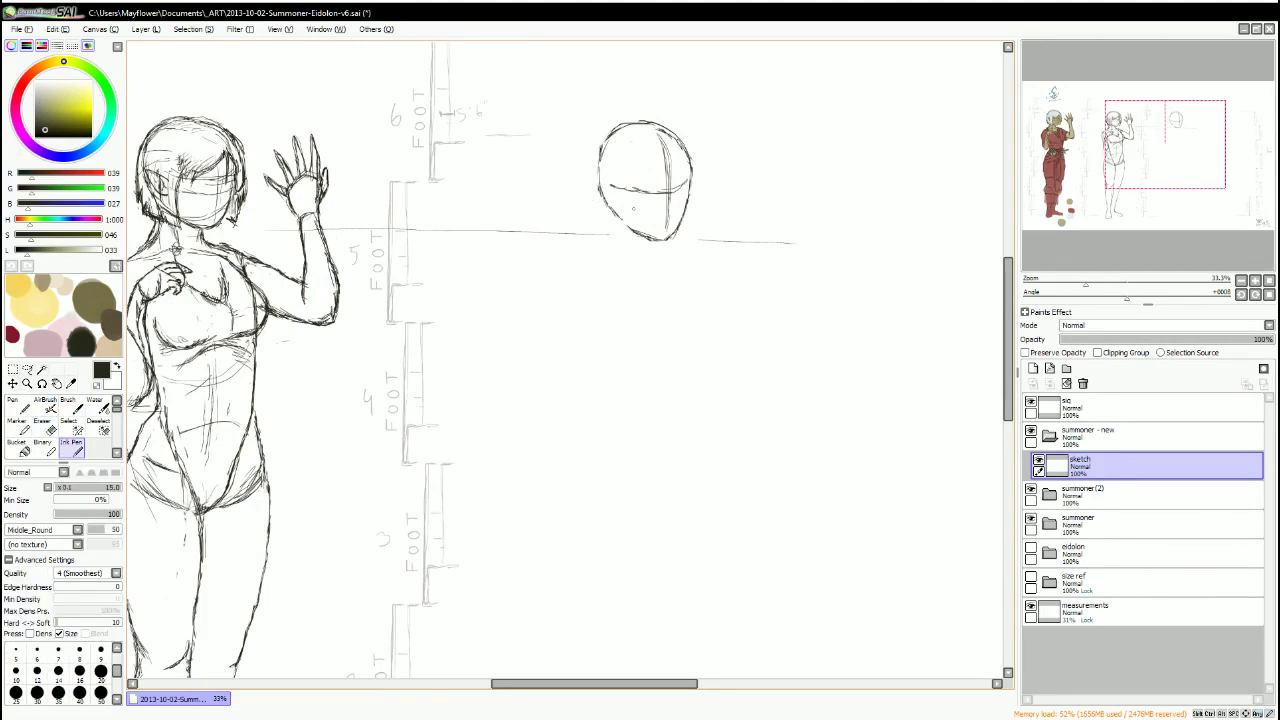
Sketch the neck and torso segments below the head and draw horizontal guide lines across at head top, waist, crotch and knee height.
drag(600, 265, 680, 365)
drag(255, 410, 886, 425)
drag(275, 505, 826, 515)
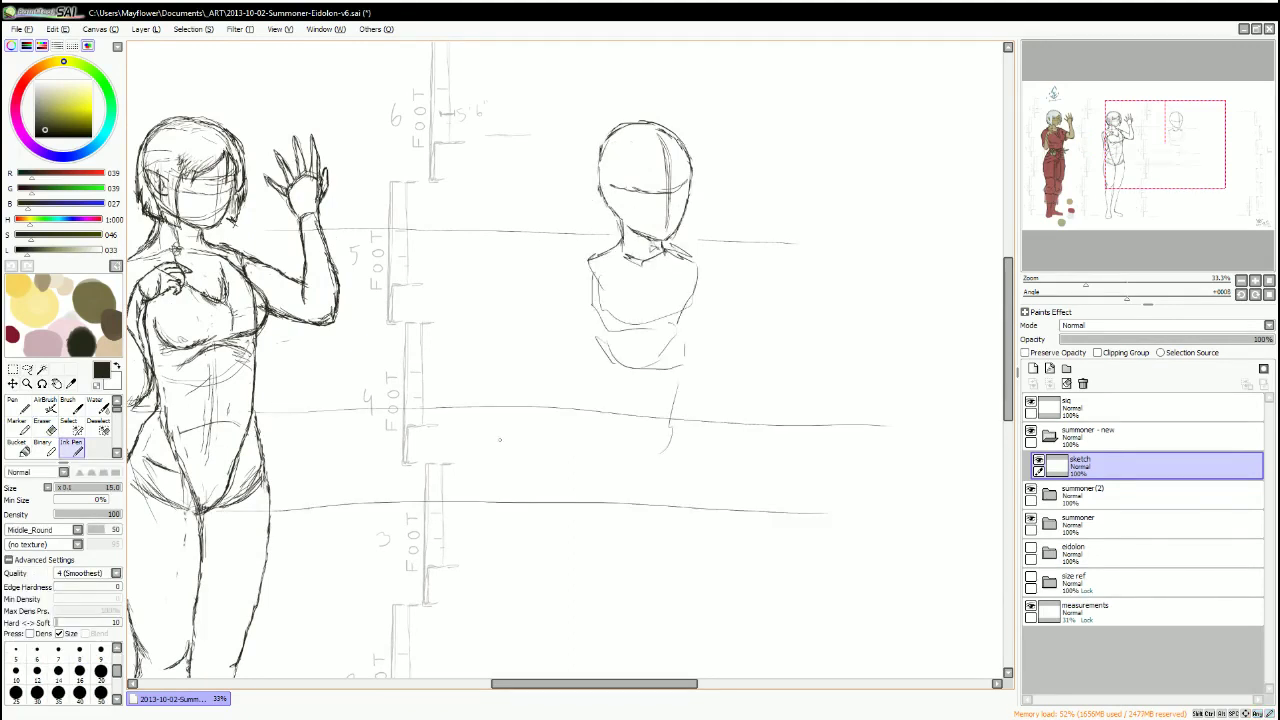
scroll(652, 400, down, 5)
drag(607, 123, 652, 535)
drag(284, 137, 820, 140)
mouse_move(512, 131)
mouse_down()
mouse_move(832, 132)
mouse_move(284, 137)
mouse_up()
Move the selected head and torso sketch up to the six-foot guide line and redraw the four-foot guide line with a trimmed end.
mouse_move(612, 218)
mouse_down()
mouse_move(555, 163)
mouse_move(539, 205)
mouse_up()
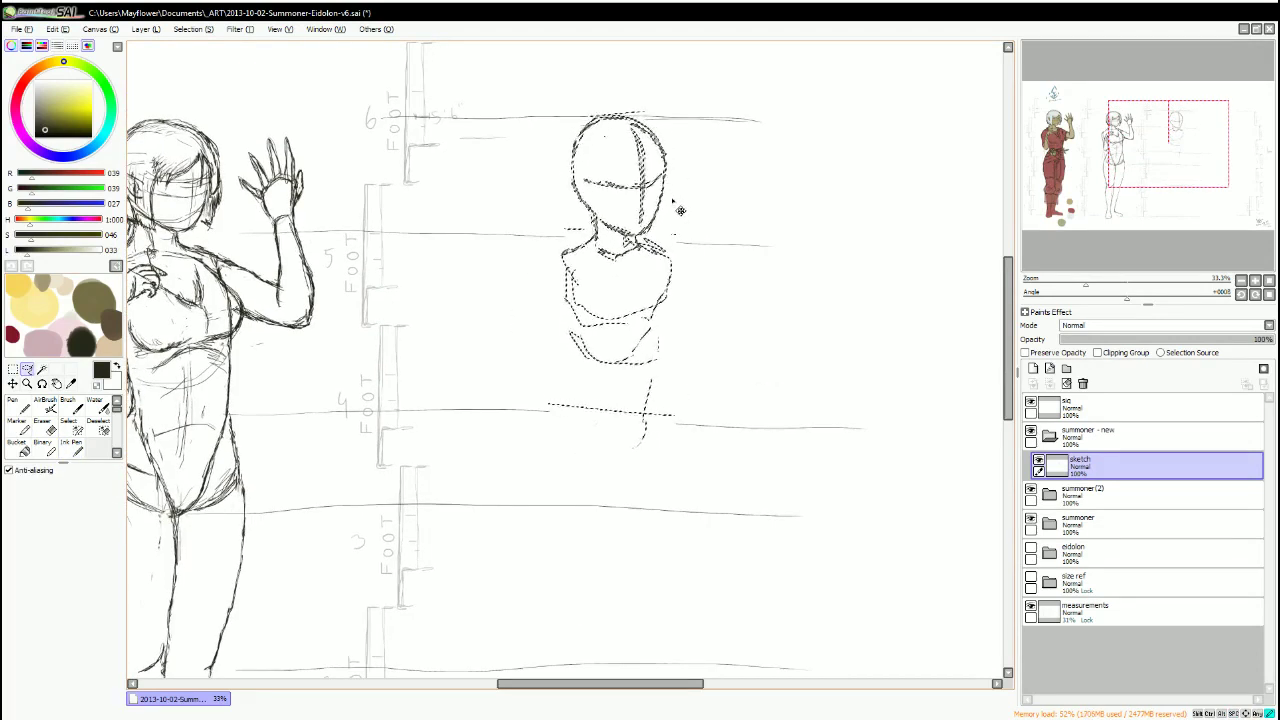
drag(288, 410, 886, 406)
key(e)
drag(800, 420, 894, 403)
Sketch the V-shaped pelvis lines below the torso and erase the face guide lines inside the head.
key(n)
drag(652, 468, 632, 496)
key(e)
drag(630, 165, 594, 184)
Sketch small stick-figure pose ideas in the empty area beside the torso and undo the last strokes.
key(n)
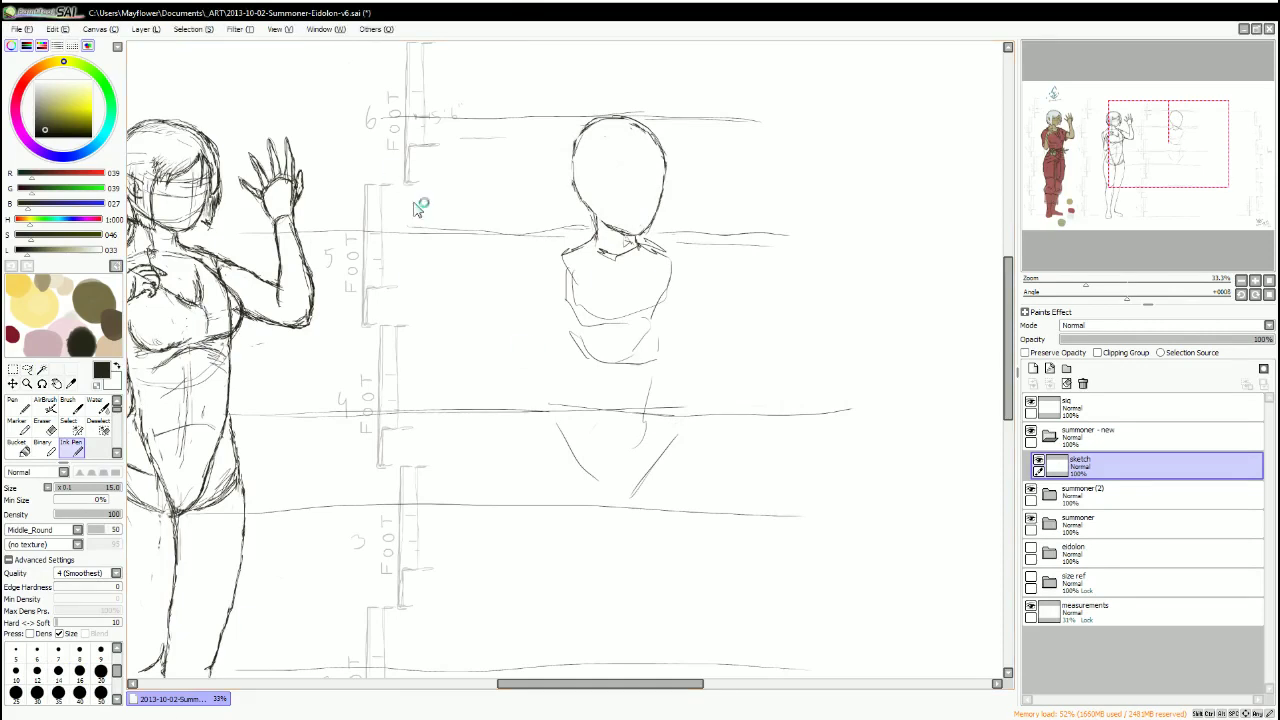
drag(880, 200, 690, 215)
drag(700, 200, 701, 210)
drag(702, 212, 703, 252)
drag(692, 222, 712, 226)
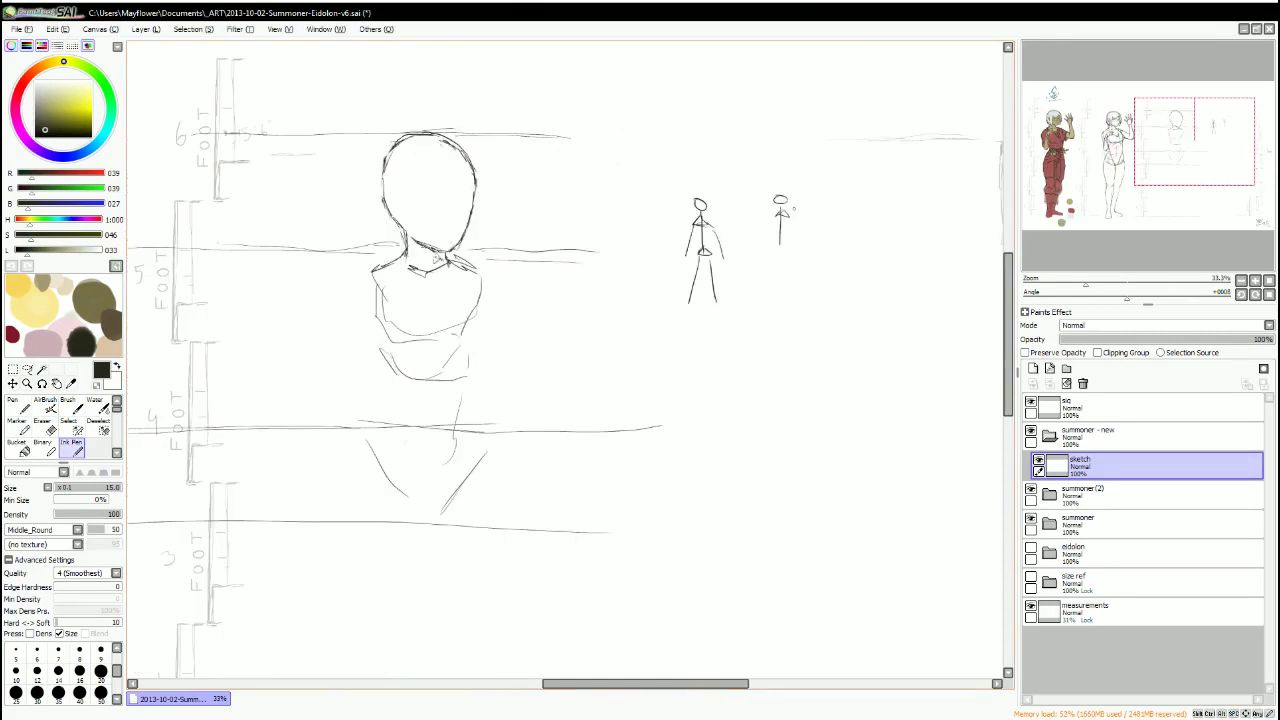
key(ctrl+z)
key(ctrl+z)
key(ctrl+z)
key(ctrl+z)
Write "pose?" above the stick figure and flesh the figure out into a small standing pose thumbnail.
drag(601, 97, 614, 148)
drag(602, 102, 604, 118)
drag(636, 99, 634, 100)
drag(664, 92, 655, 110)
click(728, 96)
mouse_move(675, 97)
mouse_down()
mouse_move(692, 103)
mouse_move(713, 84)
mouse_up()
drag(772, 320, 719, 330)
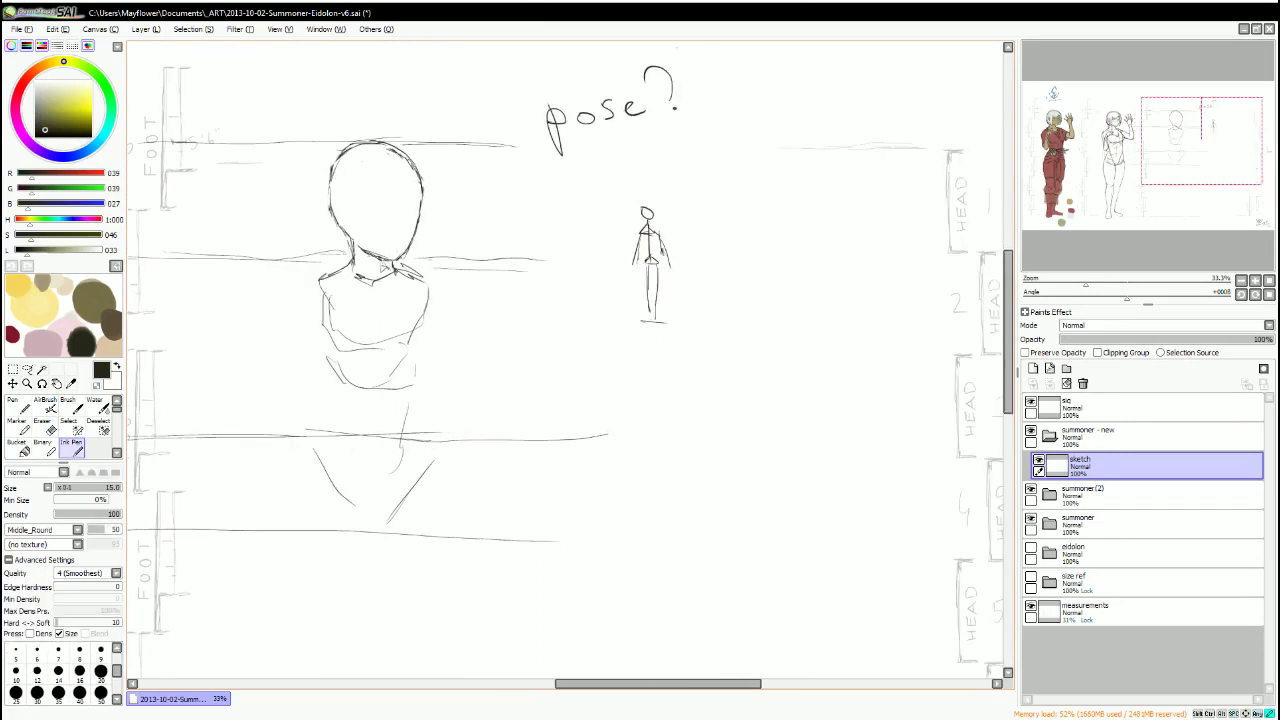
drag(638, 232, 654, 322)
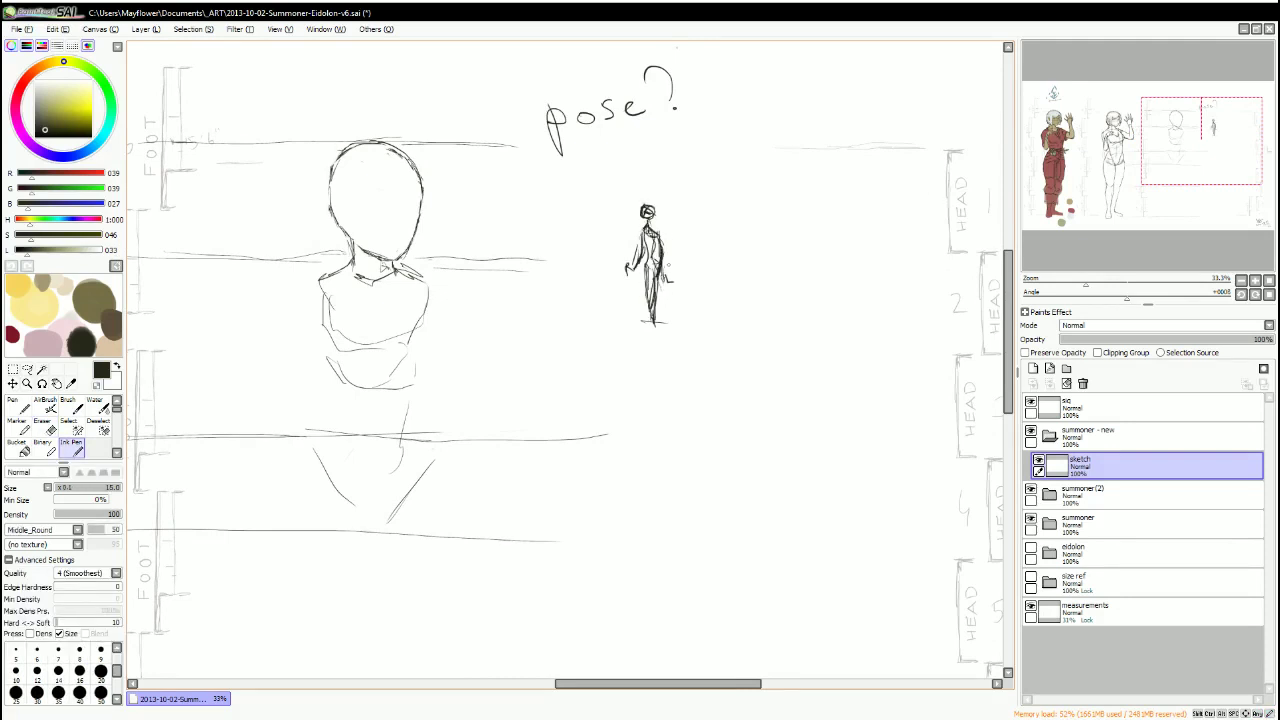
Redraw the large figure's head with a curved face guide and rework its neck, shoulders and chest.
drag(372, 195, 600, 215)
mouse_move(562, 240)
mouse_down()
mouse_move(590, 165)
mouse_move(650, 200)
mouse_move(655, 230)
mouse_move(637, 245)
mouse_up()
key(e)
key(n)
drag(568, 270, 588, 288)
drag(562, 182, 556, 262)
mouse_move(572, 250)
mouse_down()
mouse_move(588, 274)
mouse_move(600, 164)
mouse_move(652, 250)
mouse_up()
key(ctrl+z)
mouse_move(565, 262)
mouse_down()
mouse_move(578, 178)
mouse_move(645, 232)
mouse_move(648, 312)
mouse_up()
drag(550, 314, 642, 290)
drag(614, 334, 650, 362)
drag(566, 290, 540, 340)
drag(545, 345, 600, 410)
Sketch the sides of the torso, the left shoulder joint and the rounded pelvis of the new figure.
mouse_move(605, 300)
mouse_down()
mouse_move(695, 170)
mouse_move(760, 320)
mouse_up()
drag(725, 145, 740, 260)
drag(638, 158, 615, 215)
mouse_move(620, 230)
mouse_down()
mouse_move(712, 288)
mouse_move(628, 345)
mouse_up()
drag(730, 290, 708, 342)
drag(632, 250, 620, 365)
drag(745, 155, 720, 350)
drag(725, 270, 680, 415)
mouse_move(640, 150)
mouse_down()
mouse_move(625, 290)
mouse_move(665, 420)
mouse_up()
Erase stray lines along the torso's sides and beneath the pelvis.
key(e)
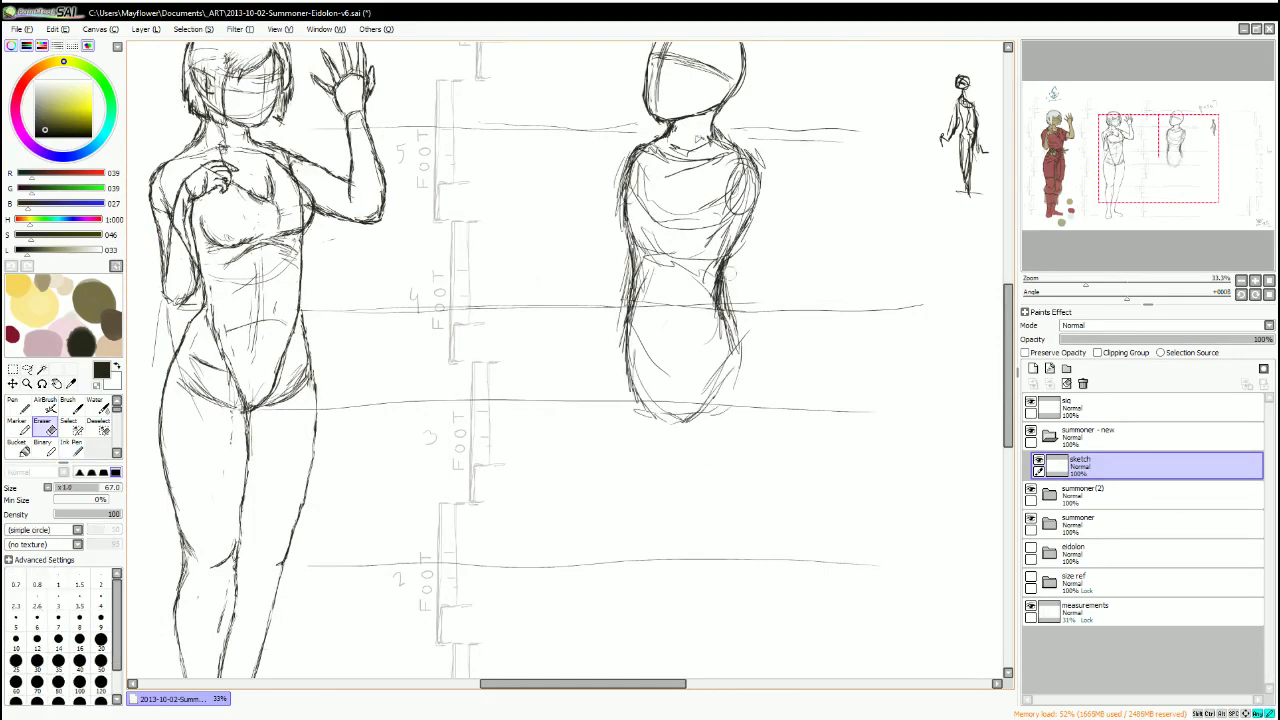
drag(740, 240, 735, 385)
drag(730, 405, 702, 412)
mouse_move(630, 145)
mouse_down()
mouse_move(625, 345)
mouse_move(620, 200)
mouse_move(612, 300)
mouse_up()
Sketch the new figure's right arm, with the upper arm along the torso and the forearm angled outward to the crotch line.
key(e)
mouse_move(630, 260)
mouse_down()
mouse_move(590, 315)
mouse_move(566, 415)
mouse_up()
drag(620, 340, 575, 420)
drag(612, 265, 570, 412)
drag(600, 292, 568, 376)
drag(604, 296, 578, 340)
drag(574, 352, 562, 414)
drag(590, 315, 568, 405)
drag(600, 360, 520, 345)
Sketch the new figure's left arm hanging beside the torso, with the forearm reaching down past the hip.
drag(688, 140, 665, 212)
drag(684, 166, 648, 300)
drag(684, 295, 640, 410)
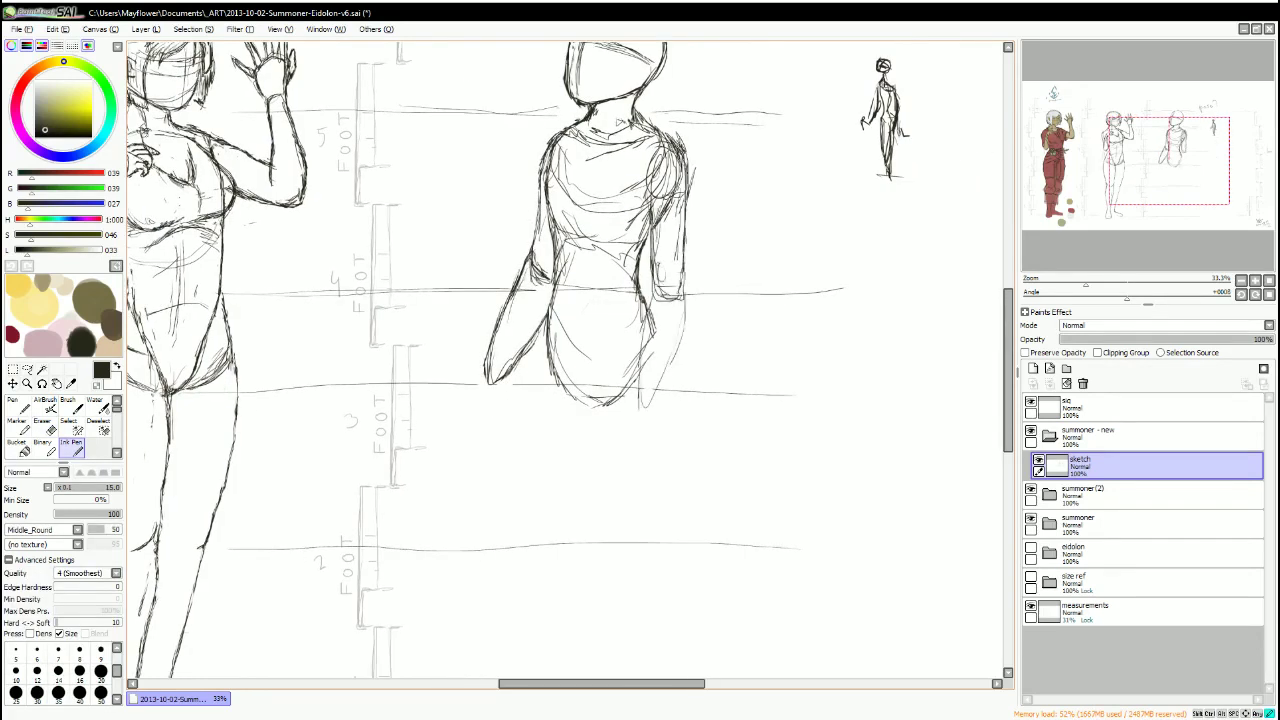
drag(656, 278, 638, 400)
drag(500, 400, 610, 310)
drag(680, 190, 642, 310)
drag(766, 240, 756, 386)
drag(712, 206, 668, 318)
Refine the contours of both arms and erase stray lines along the left arm.
drag(560, 300, 530, 425)
drag(628, 184, 618, 278)
key(e)
drag(752, 196, 750, 302)
key(e)
mouse_move(600, 320)
mouse_down()
mouse_move(616, 275)
mouse_move(660, 388)
mouse_up()
Sketch both overlapping thighs down to the knee guide line and label the figure's sides R and L.
drag(728, 245, 648, 292)
drag(660, 240, 676, 470)
drag(758, 388, 726, 514)
drag(640, 298, 624, 474)
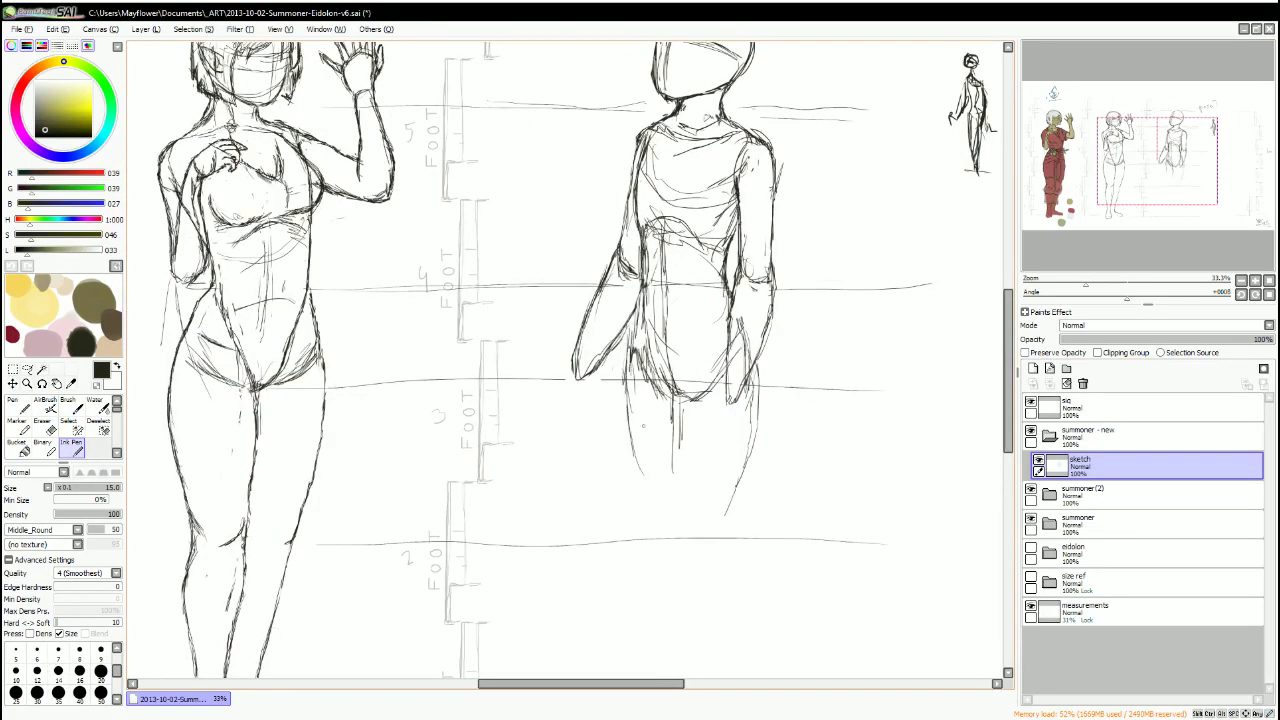
drag(664, 350, 678, 442)
drag(720, 292, 672, 434)
drag(682, 354, 664, 460)
mouse_move(670, 408)
mouse_down()
mouse_move(656, 536)
mouse_move(700, 546)
mouse_up()
drag(758, 304, 736, 454)
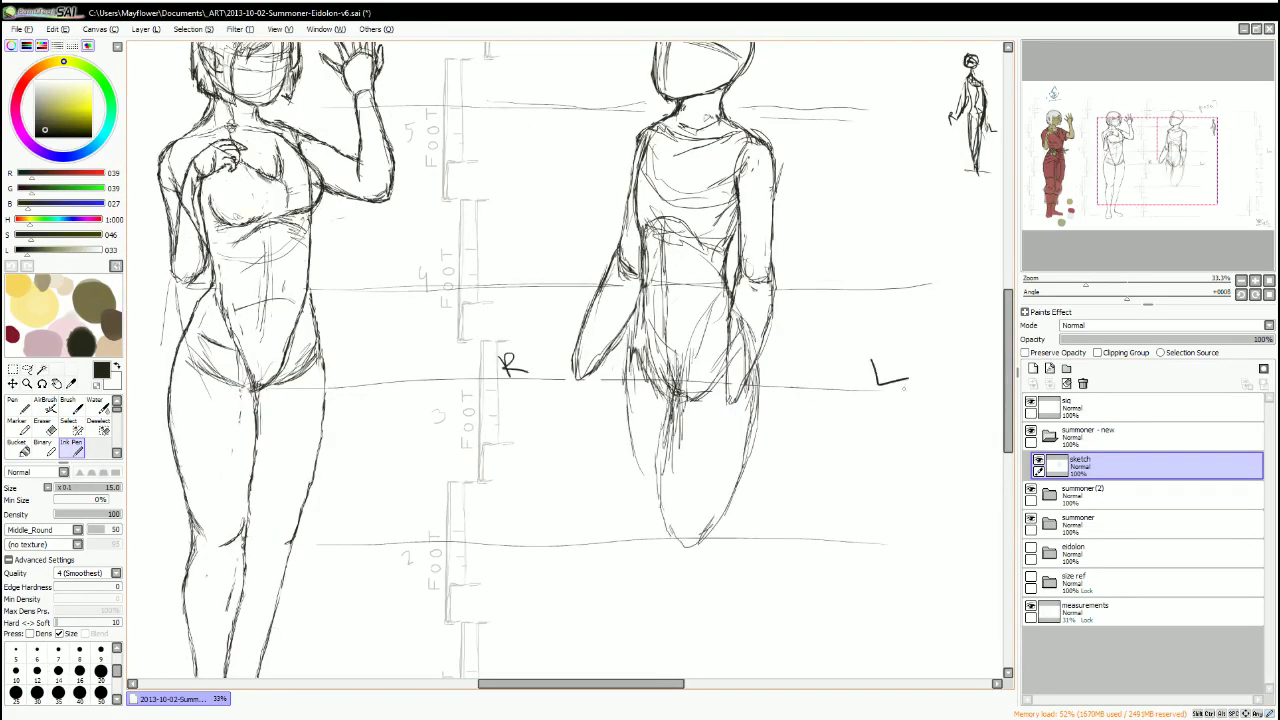
Sketch the lower legs and feet down to the ground line and darken the thigh contours.
drag(650, 450, 675, 182)
drag(755, 250, 715, 465)
drag(712, 232, 682, 488)
drag(752, 308, 734, 480)
drag(652, 200, 678, 284)
drag(782, 306, 750, 468)
mouse_move(652, 96)
mouse_down()
mouse_move(682, 276)
mouse_move(688, 470)
mouse_up()
drag(654, 455, 780, 484)
key(ctrl+z)
drag(686, 210, 690, 270)
drag(766, 298, 752, 348)
drag(680, 300, 650, 478)
drag(694, 266, 662, 378)
drag(722, 204, 670, 350)
drag(736, 240, 722, 266)
drag(730, 314, 688, 436)
Erase stray construction lines inside the hips and thighs and redraw the thigh contour.
key(e)
drag(690, 240, 666, 320)
drag(672, 328, 652, 402)
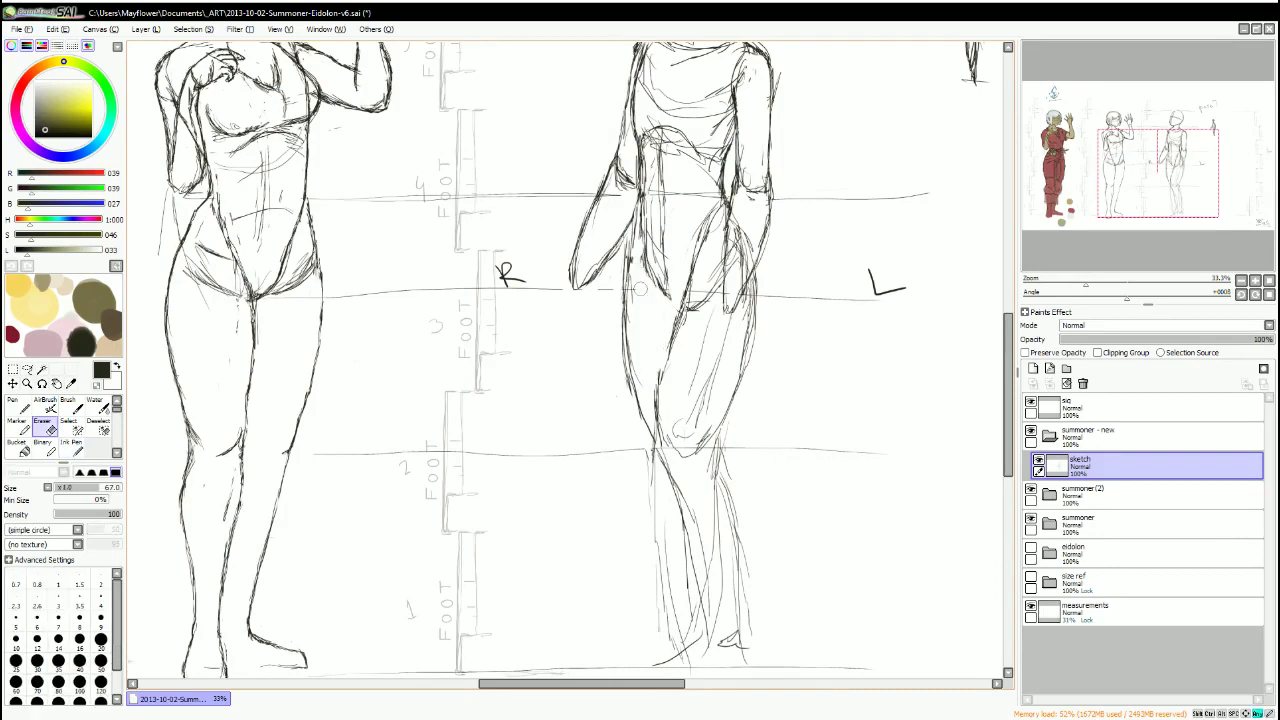
drag(660, 323, 655, 400)
key(n)
drag(660, 300, 655, 505)
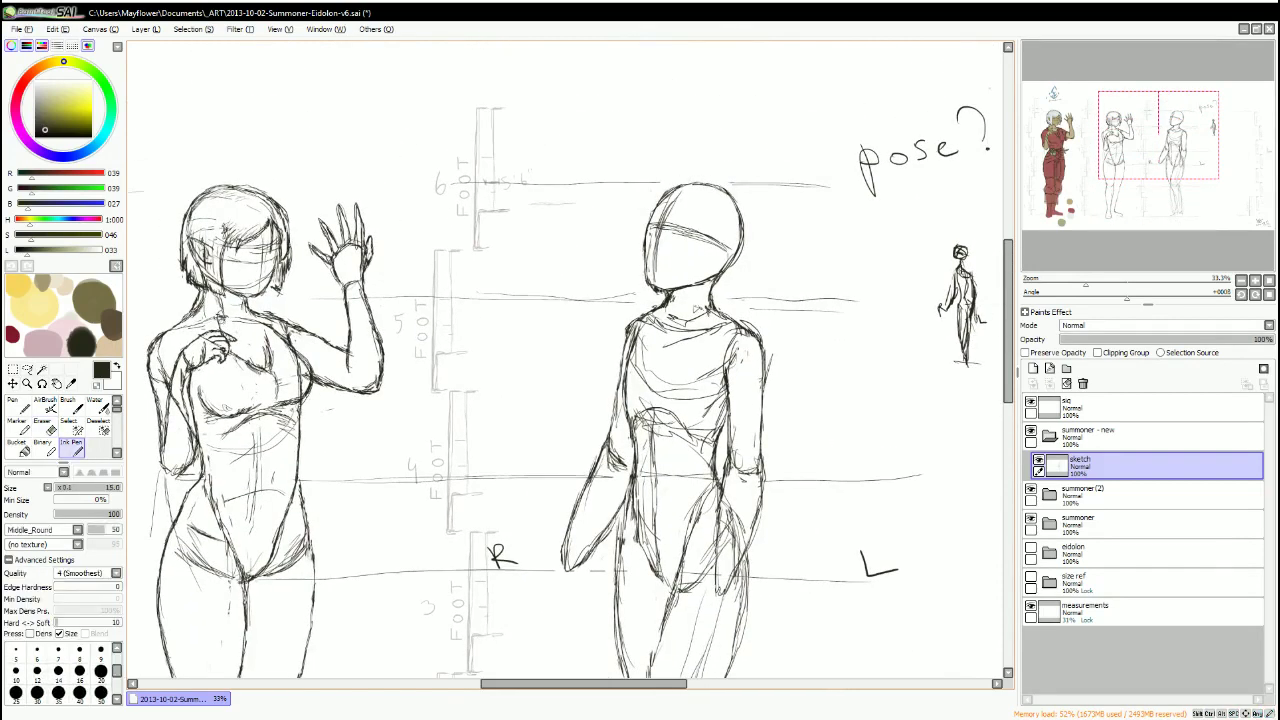
Darken the contours of both lower legs and draw the right foot pointing outward below the ground line.
scroll(565, 360, down, 5)
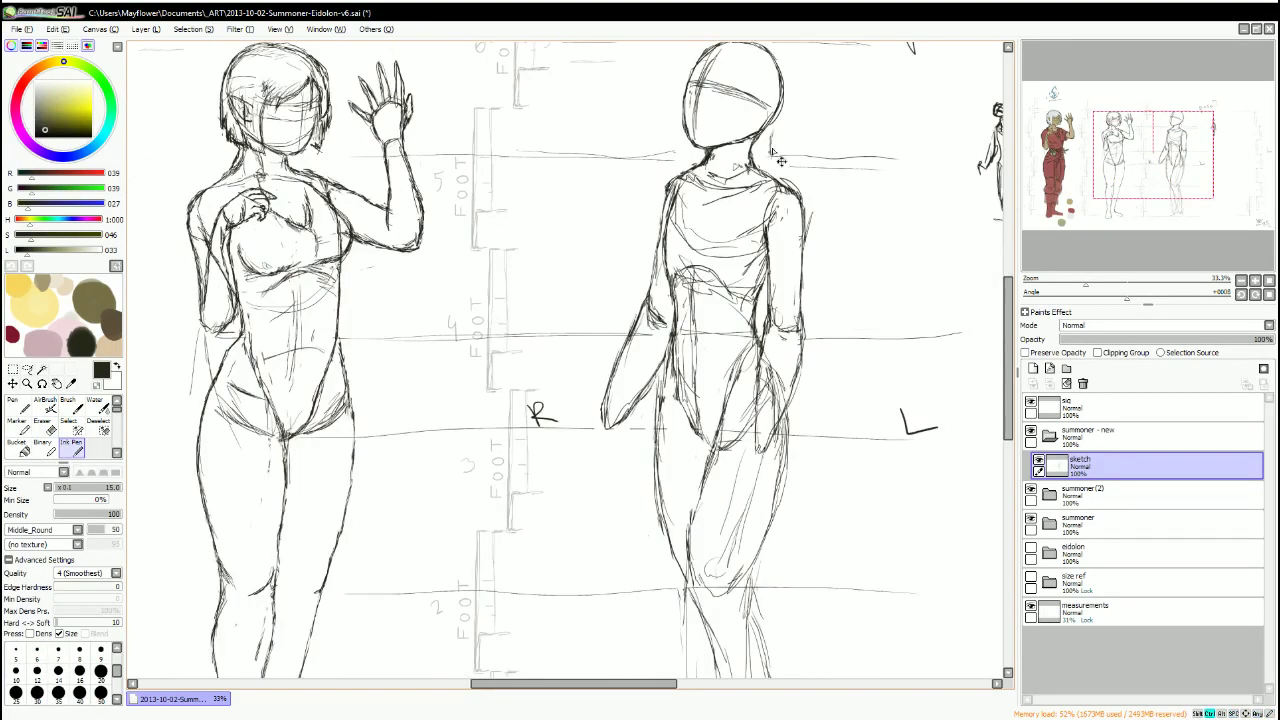
scroll(680, 371, up, 1)
mouse_move(655, 495)
mouse_down()
mouse_move(575, 545)
mouse_move(650, 528)
mouse_up()
scroll(650, 450, down, 2)
drag(698, 206, 652, 414)
drag(630, 275, 632, 400)
drag(640, 190, 628, 398)
drag(695, 210, 660, 378)
mouse_move(700, 250)
mouse_down()
mouse_move(660, 400)
mouse_move(595, 455)
mouse_move(566, 448)
mouse_up()
mouse_move(560, 300)
mouse_down()
mouse_move(514, 369)
mouse_move(500, 327)
mouse_up()
mouse_move(662, 262)
mouse_down()
mouse_move(650, 414)
mouse_move(665, 454)
mouse_up()
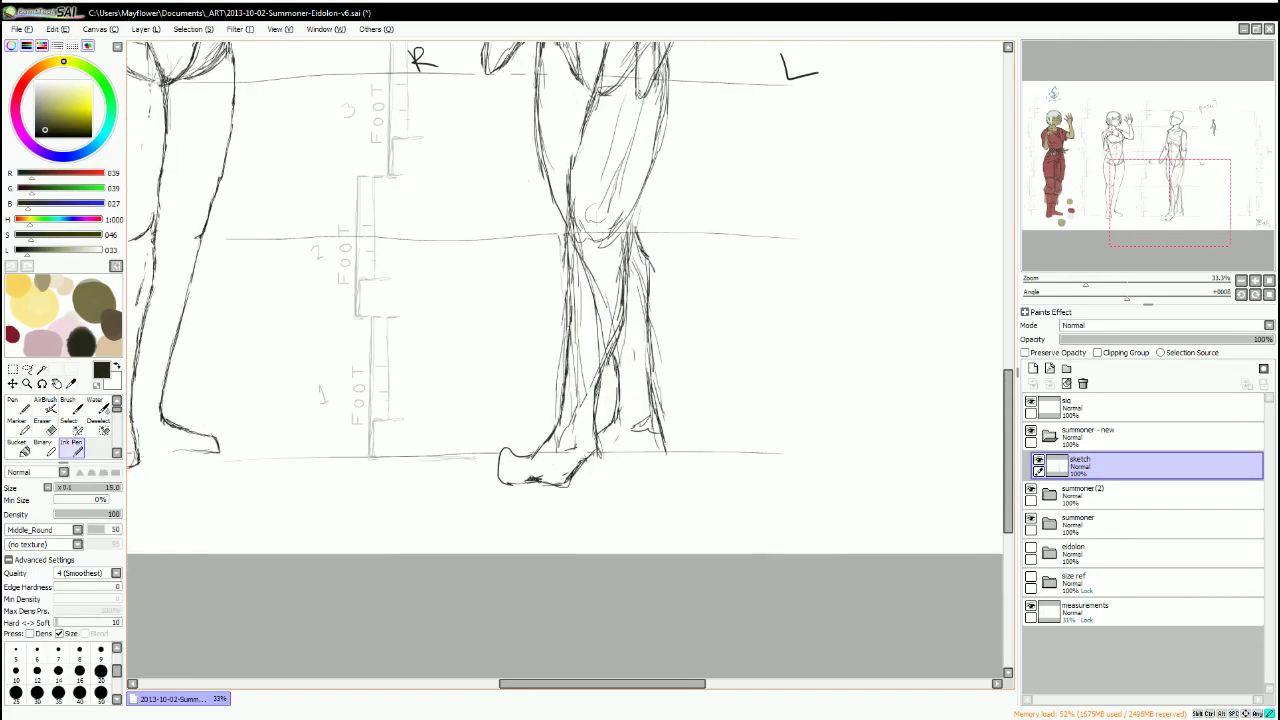
Clean up the leg lines with the eraser and sketch an alternative outer contour for the left forearm and hand.
mouse_move(678, 146)
mouse_down()
mouse_move(690, 468)
mouse_move(619, 610)
mouse_up()
scroll(690, 468, down, 5)
key(e)
mouse_move(597, 410)
mouse_down()
mouse_move(580, 440)
mouse_move(609, 317)
mouse_move(614, 506)
mouse_move(599, 575)
mouse_move(704, 576)
mouse_up()
key(n)
mouse_move(588, 260)
mouse_down()
mouse_move(600, 350)
mouse_move(582, 475)
mouse_up()
drag(760, 258, 769, 494)
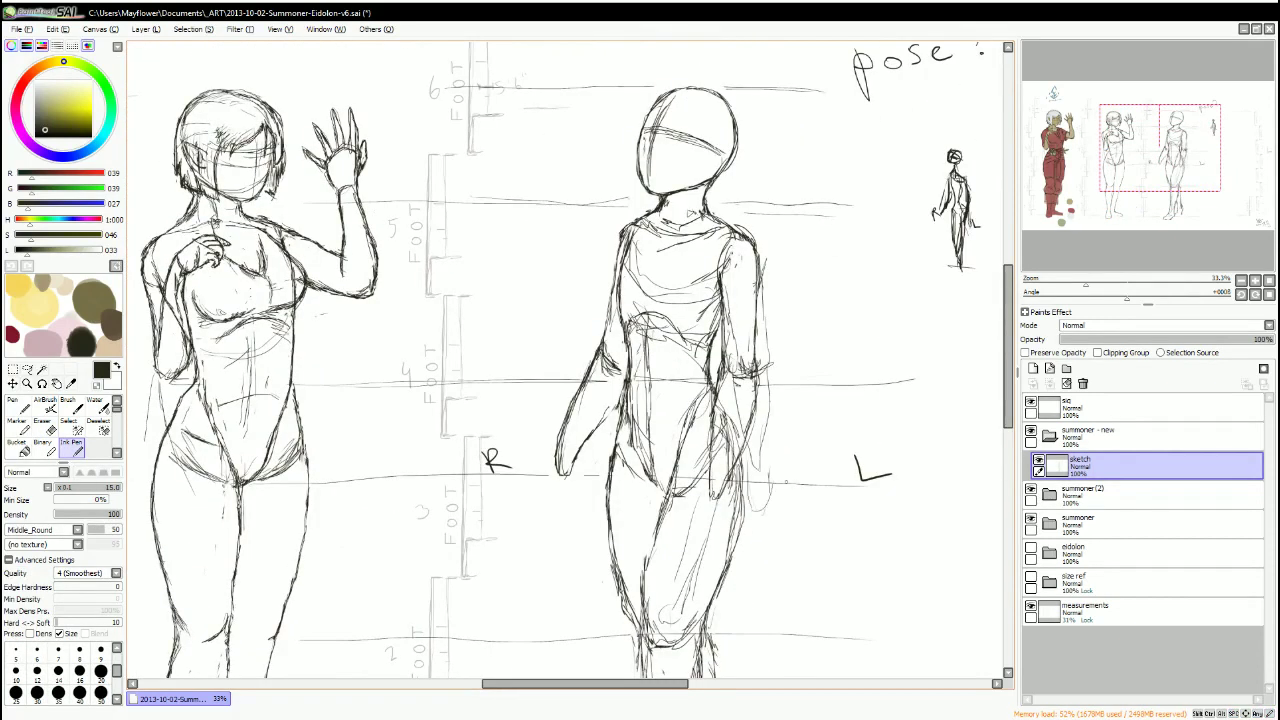
Erase and redraw the hip and outer thigh contours wider on both sides and darken the pelvis lines.
drag(608, 430, 612, 516)
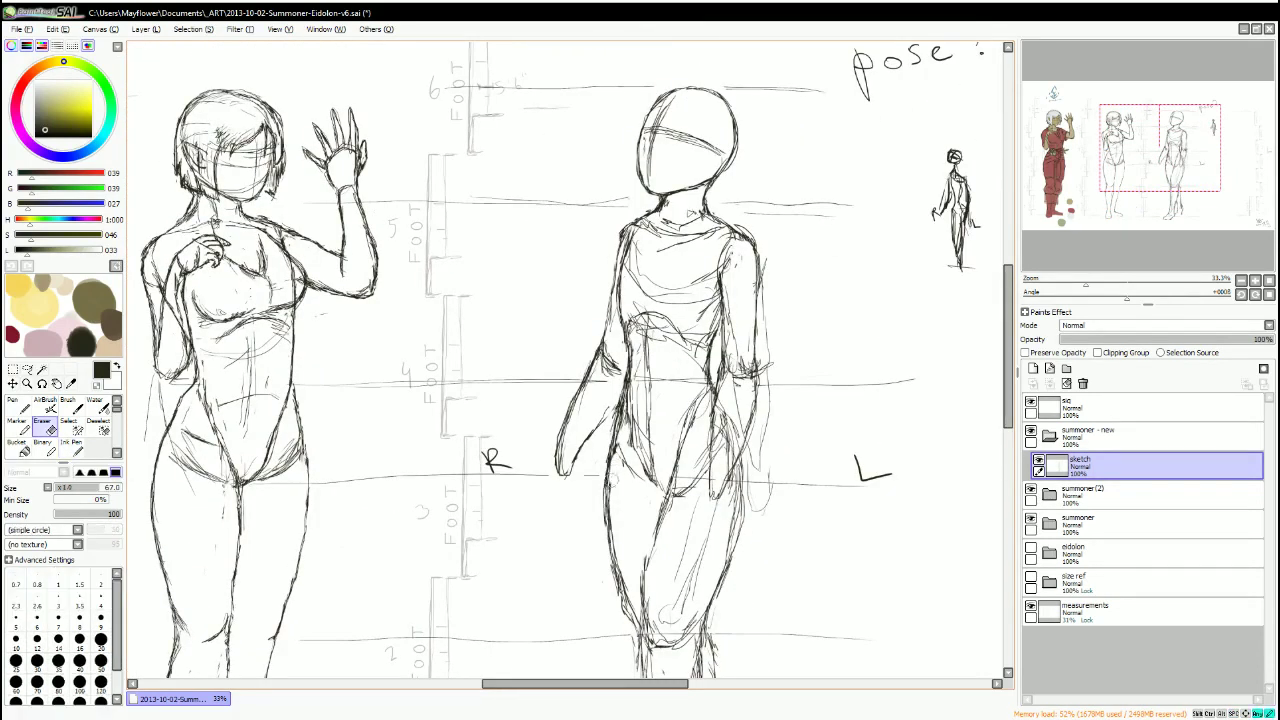
drag(620, 384, 616, 444)
drag(712, 366, 740, 474)
drag(732, 418, 748, 470)
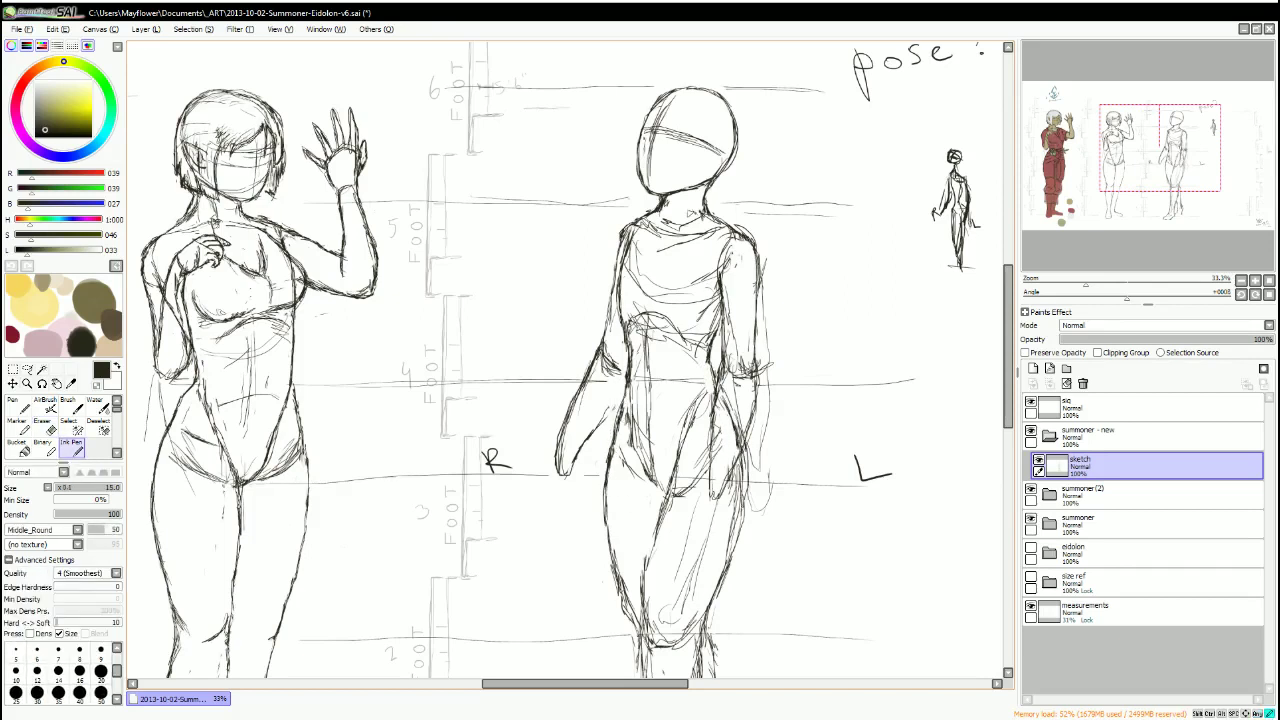
drag(734, 374, 716, 422)
drag(712, 330, 742, 464)
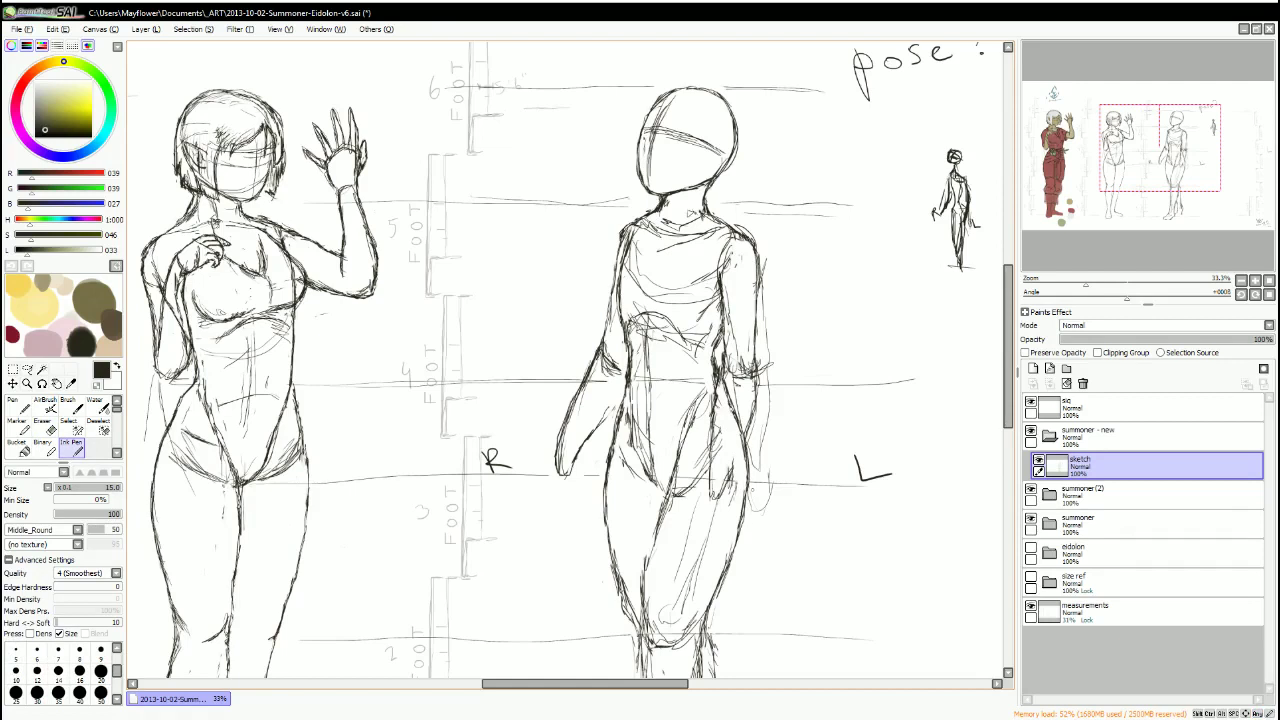
scroll(570, 360, down, 2)
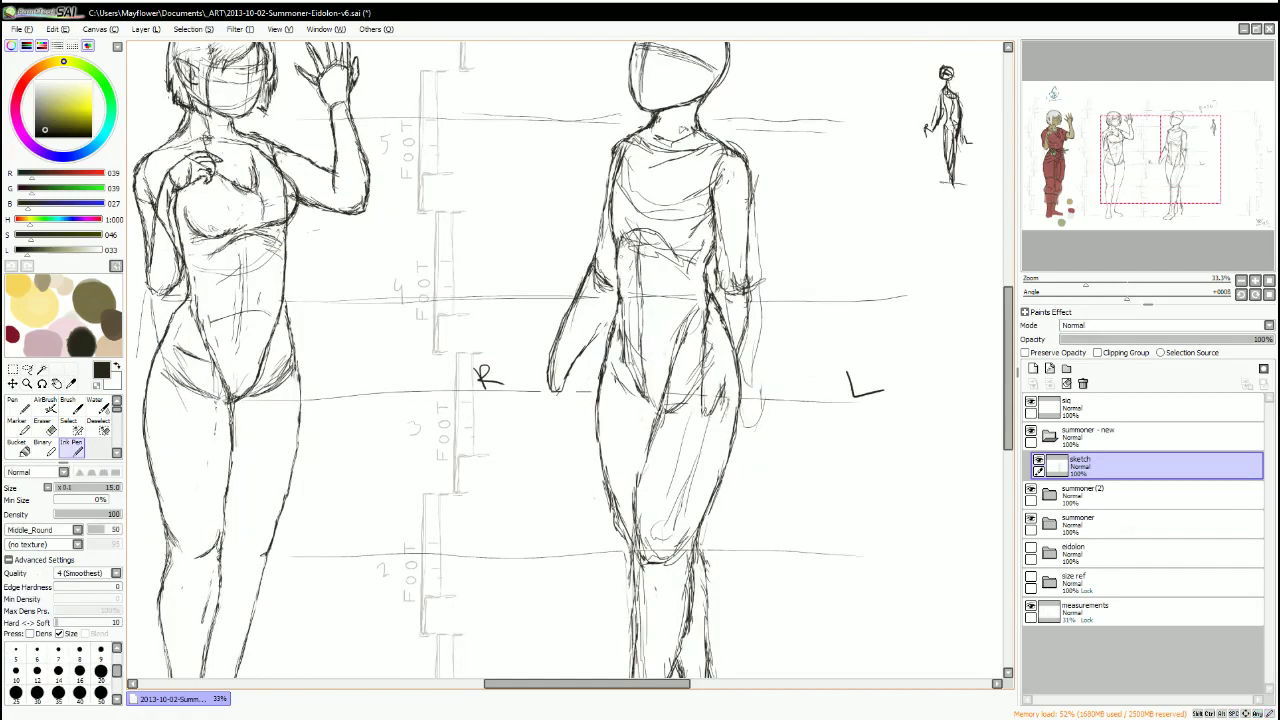
drag(640, 384, 656, 410)
drag(625, 304, 622, 398)
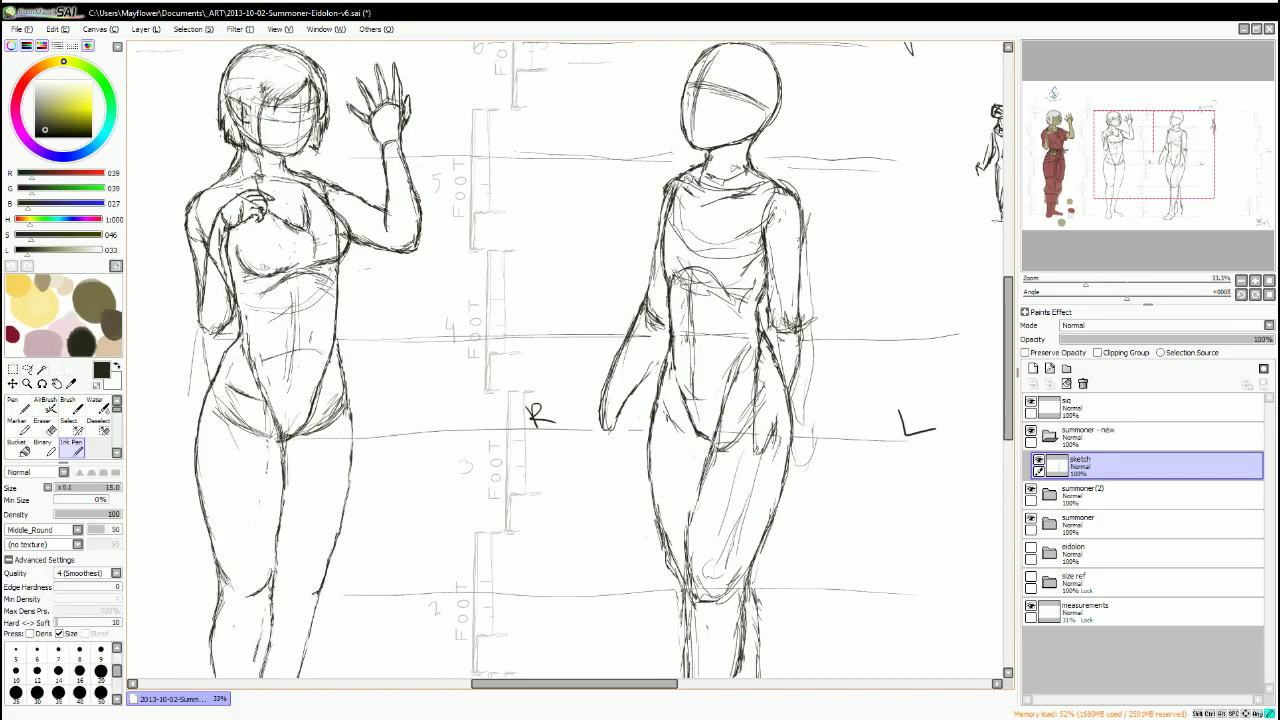
Erase most of the right arm and the left arm below the elbow.
drag(570, 360, 518, 351)
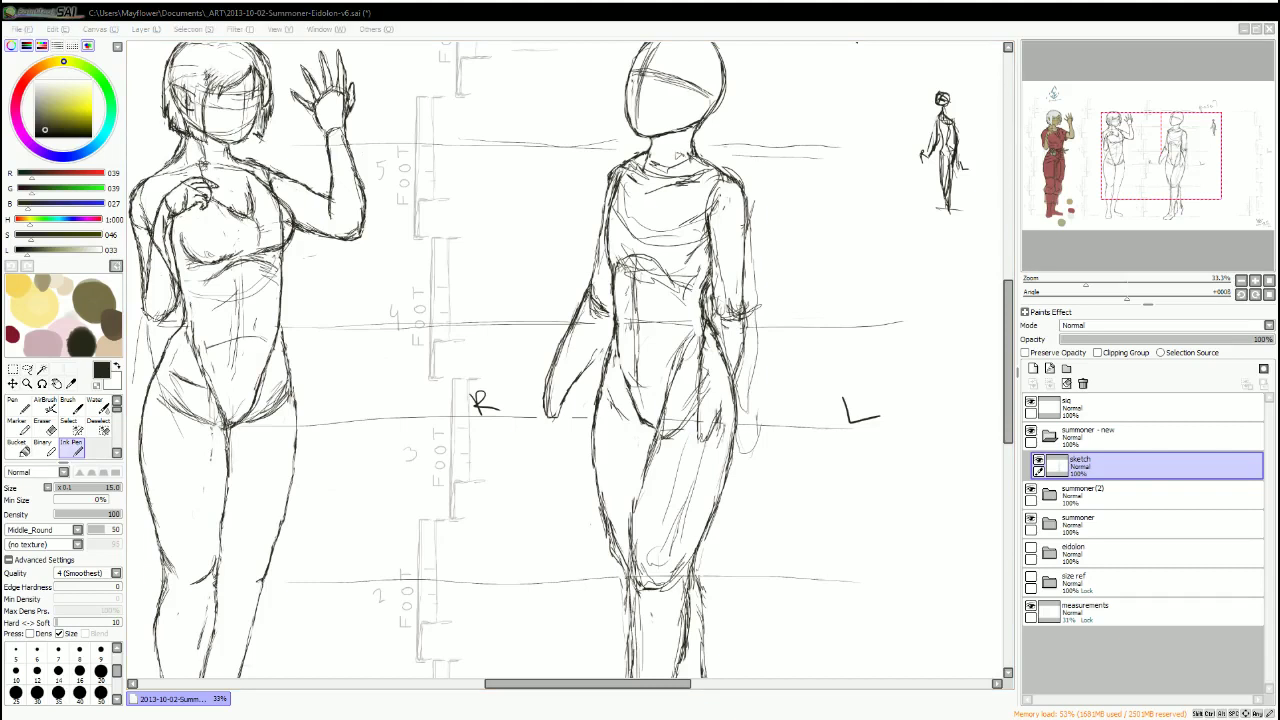
drag(697, 577, 692, 500)
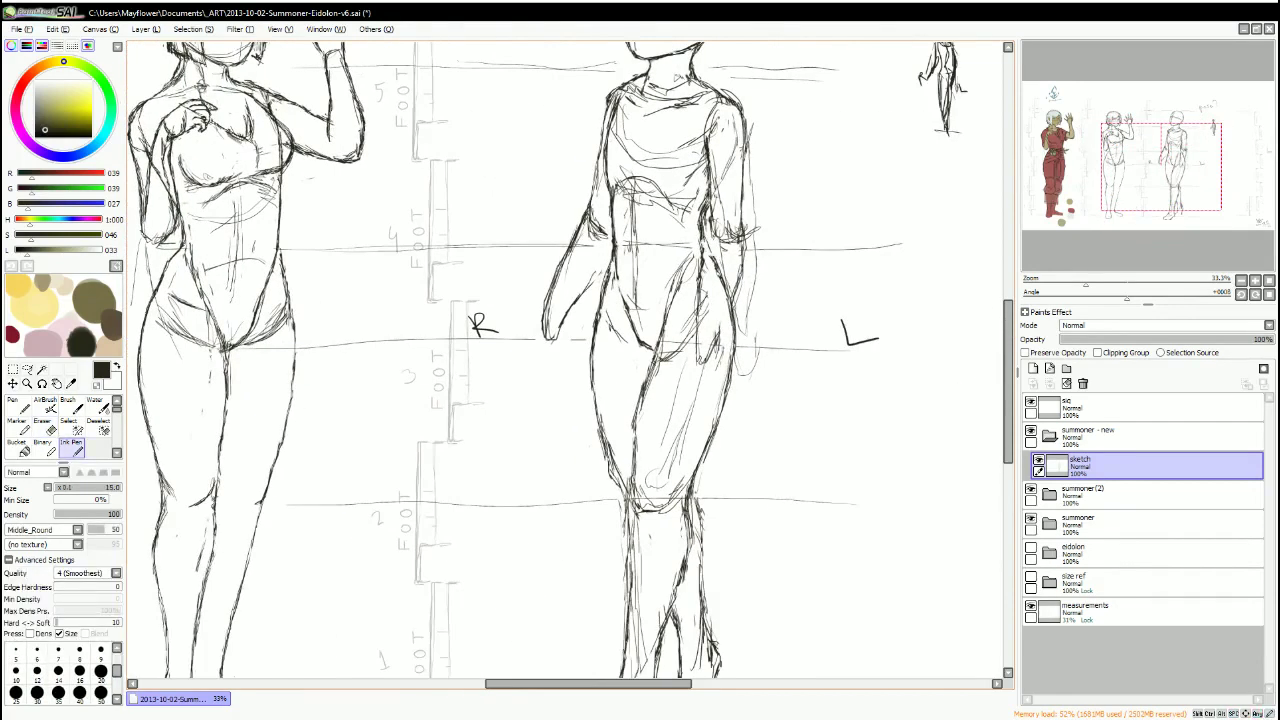
mouse_move(521, 202)
mouse_down()
mouse_move(621, 265)
mouse_move(549, 195)
mouse_move(437, 260)
mouse_up()
key(e)
mouse_move(610, 320)
mouse_down()
mouse_move(620, 420)
mouse_move(650, 290)
mouse_move(670, 440)
mouse_up()
mouse_move(662, 225)
mouse_down()
mouse_move(648, 300)
mouse_move(628, 310)
mouse_up()
drag(500, 350, 592, 335)
drag(590, 200, 575, 360)
Darken the underbust contour and waist and sketch a short rounded curve for the right upper arm.
key(n)
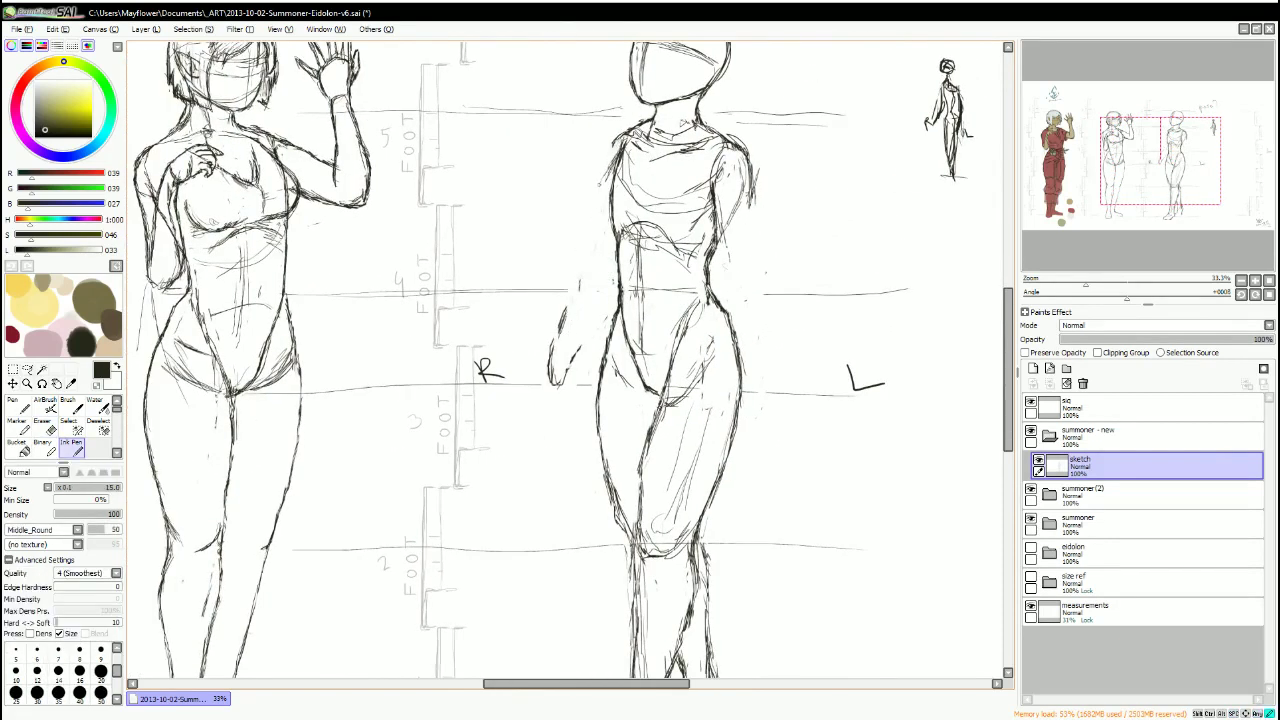
mouse_move(618, 234)
mouse_down()
mouse_move(700, 262)
mouse_move(730, 318)
mouse_up()
drag(615, 288, 607, 343)
key(ctrl+z)
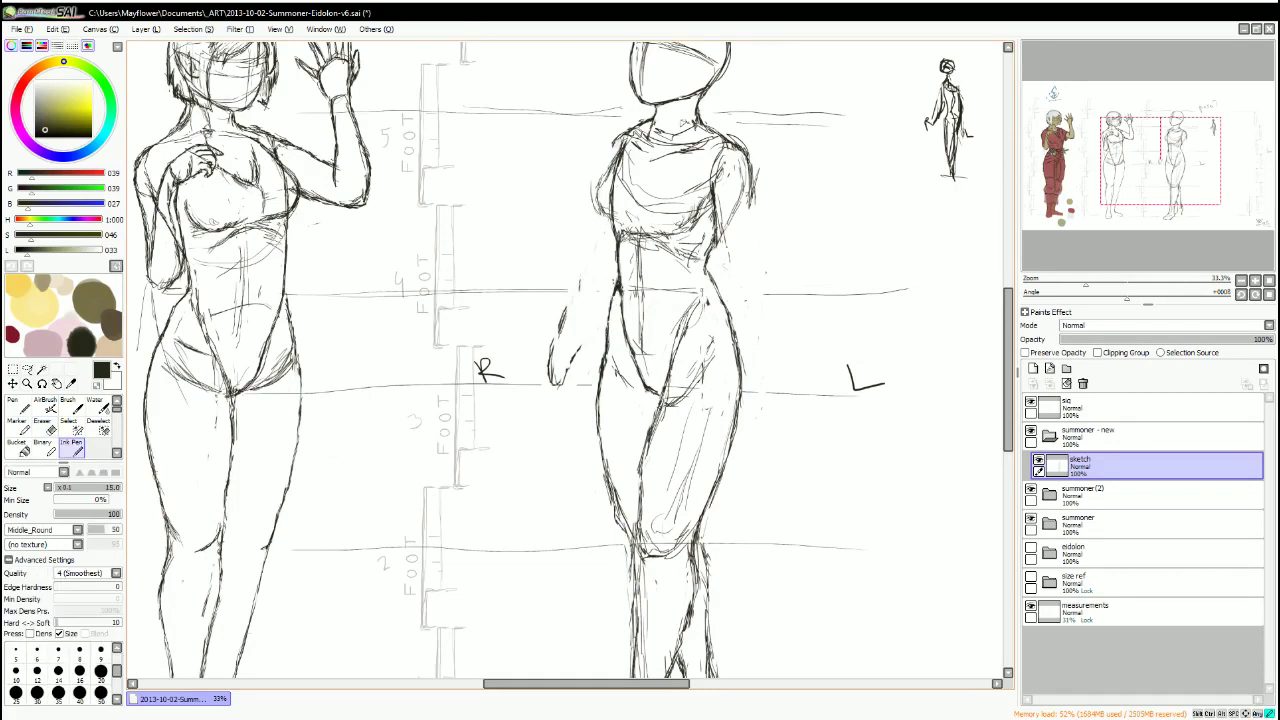
drag(624, 298, 704, 306)
drag(738, 266, 706, 334)
mouse_move(600, 450)
mouse_down()
mouse_move(628, 252)
mouse_move(558, 362)
mouse_up()
scroll(590, 480, down, 1)
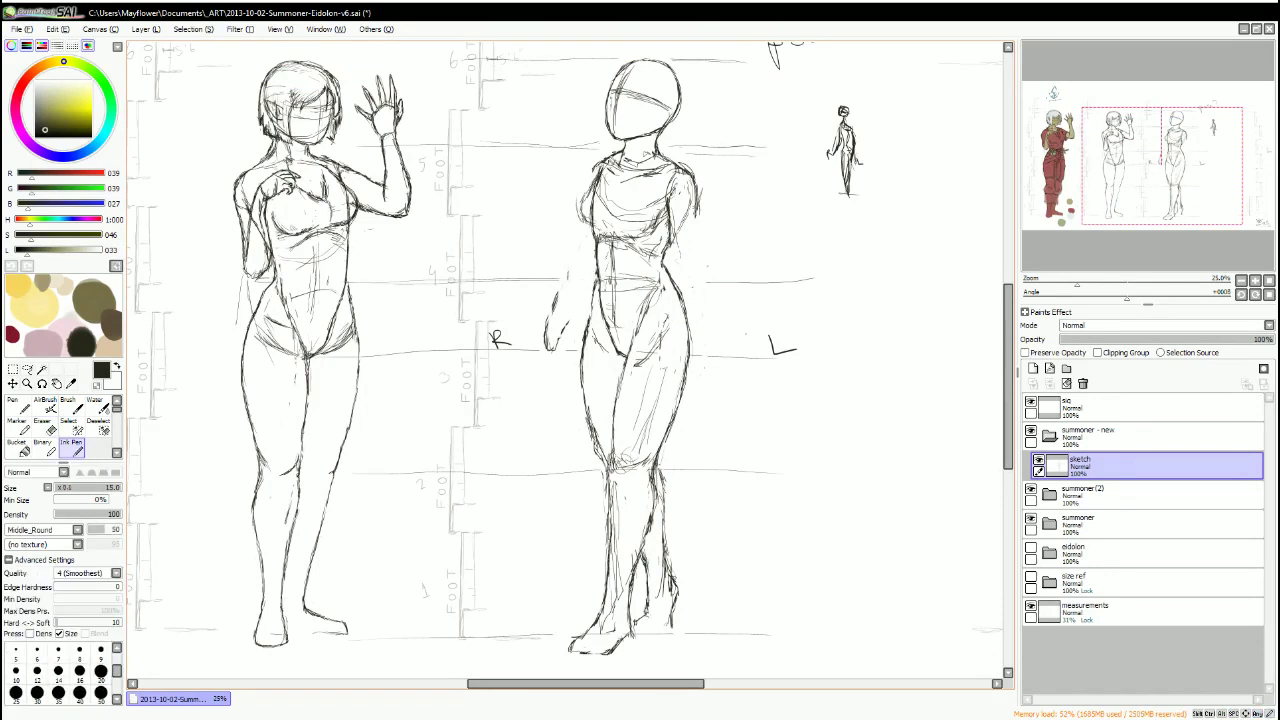
Add a new layer above the sketch layer and undo the trial stroke drawn along the figure's left hip.
key(ctrl+shift+n)
drag(688, 280, 668, 438)
key(e)
key(ctrl+z)
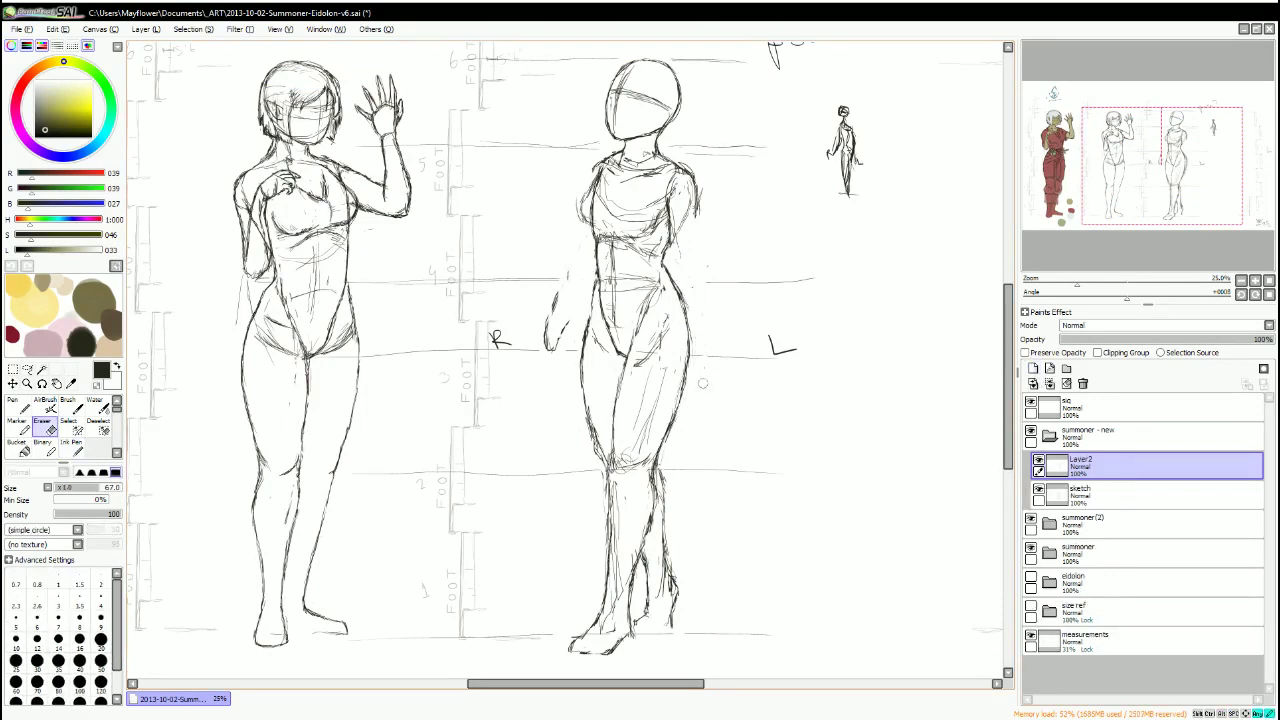
Undo the layer added above the sketch layer and save the drawing.
key(ctrl+z)
key(n)
mouse_move(686, 342)
mouse_down()
mouse_move(658, 296)
mouse_move(664, 326)
mouse_up()
key(e)
key(n)
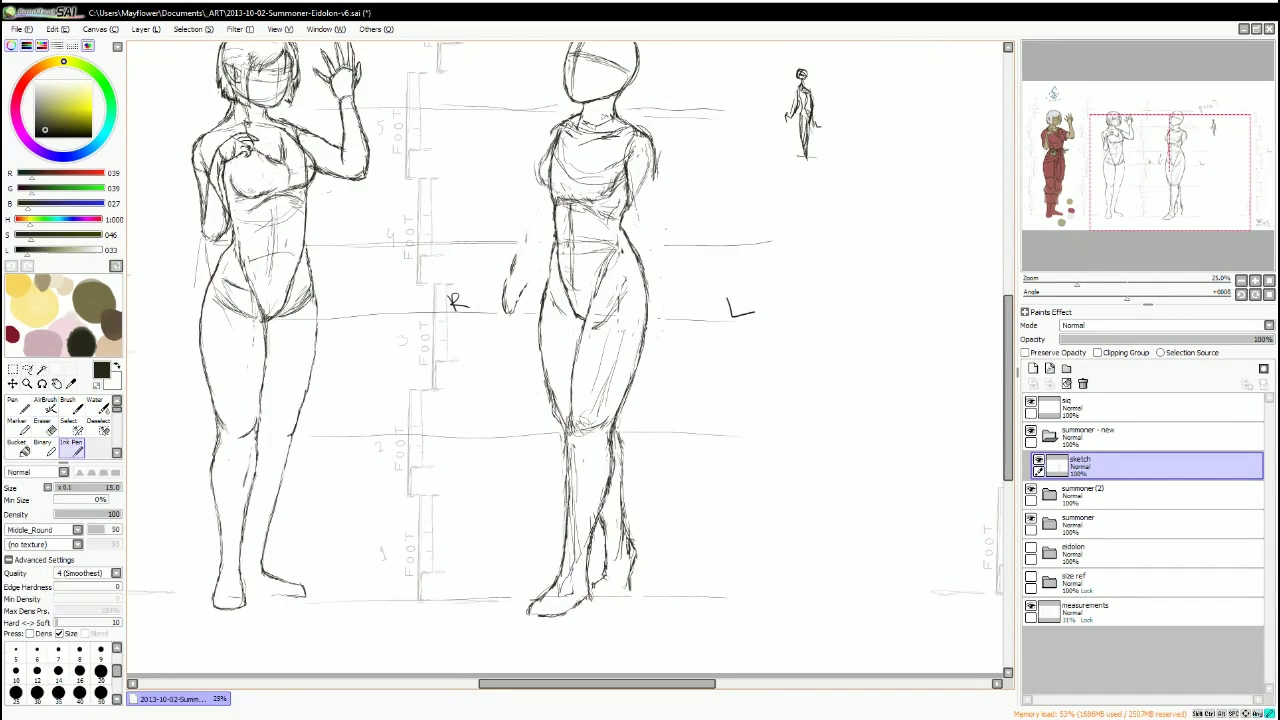
drag(719, 442, 692, 446)
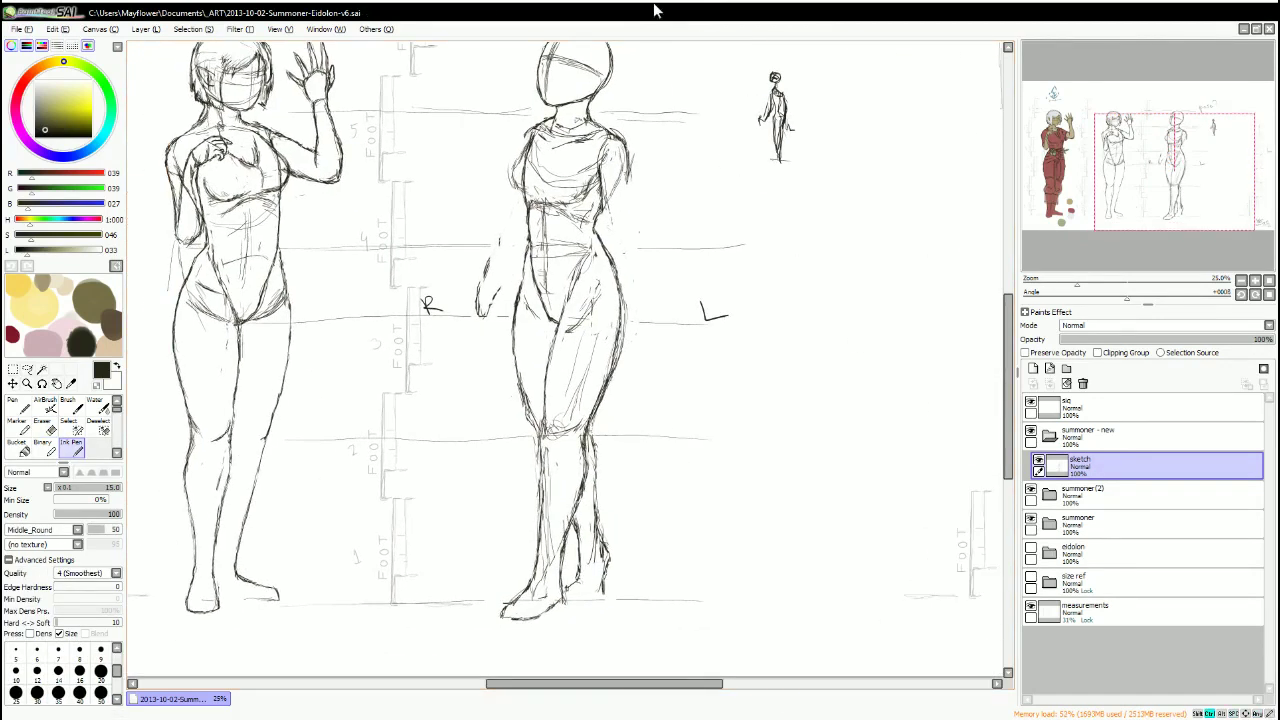
Refine the second figure's left hip and outer thigh contour on the sketch layer by erasing and redrawing small sections.
scroll(582, 416, up, 2)
scroll(582, 416, down, 2)
key(e)
key(e)
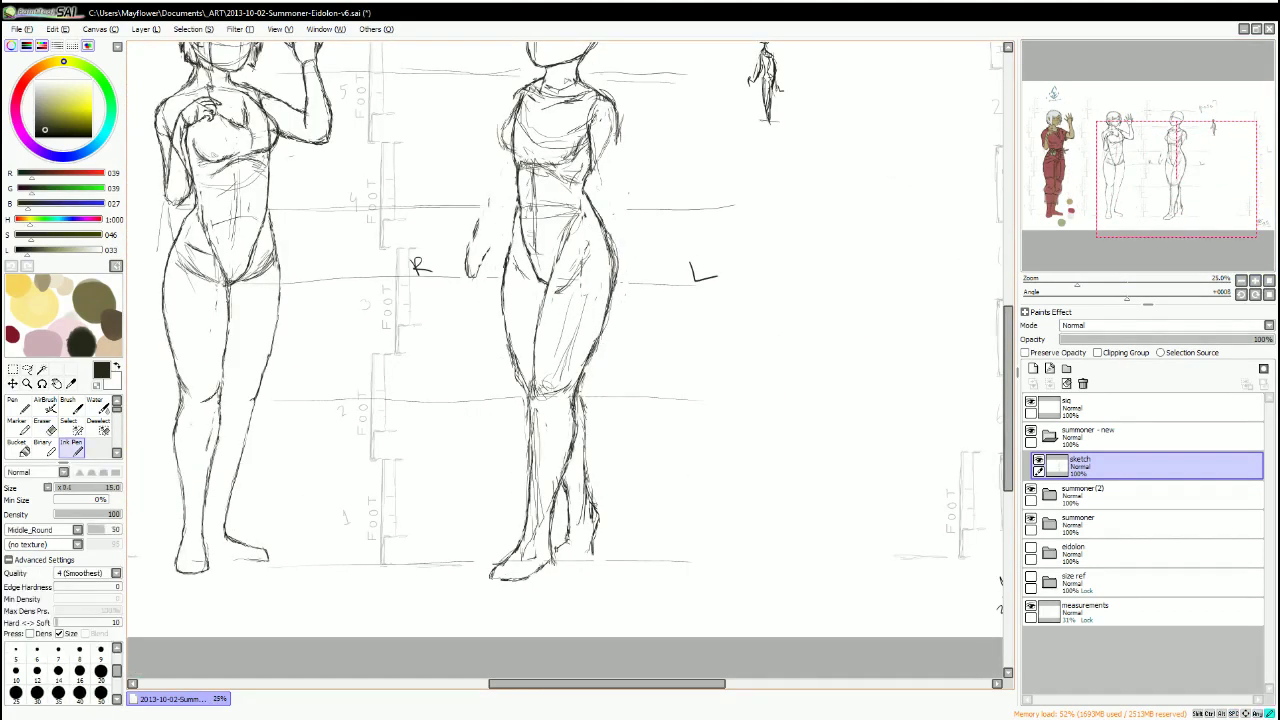
key(e)
key(e)
key(e)
key(e)
key(e)
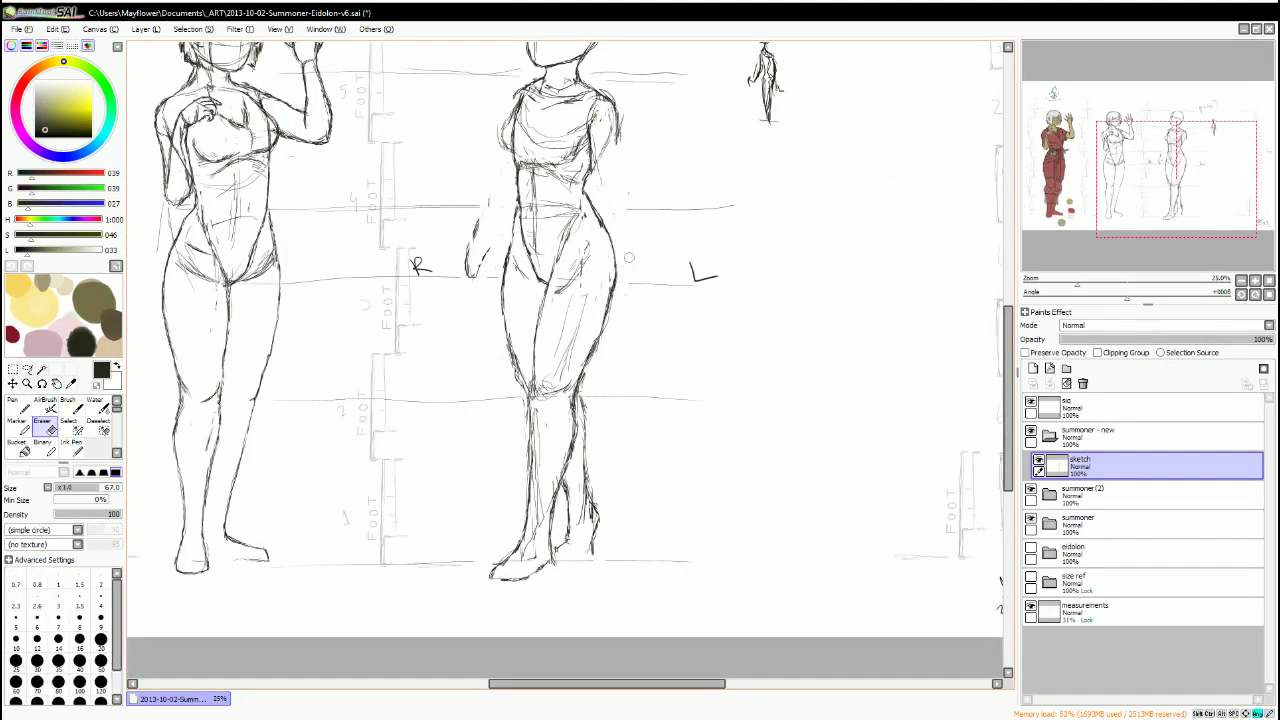
key(e)
drag(671, 140, 651, 200)
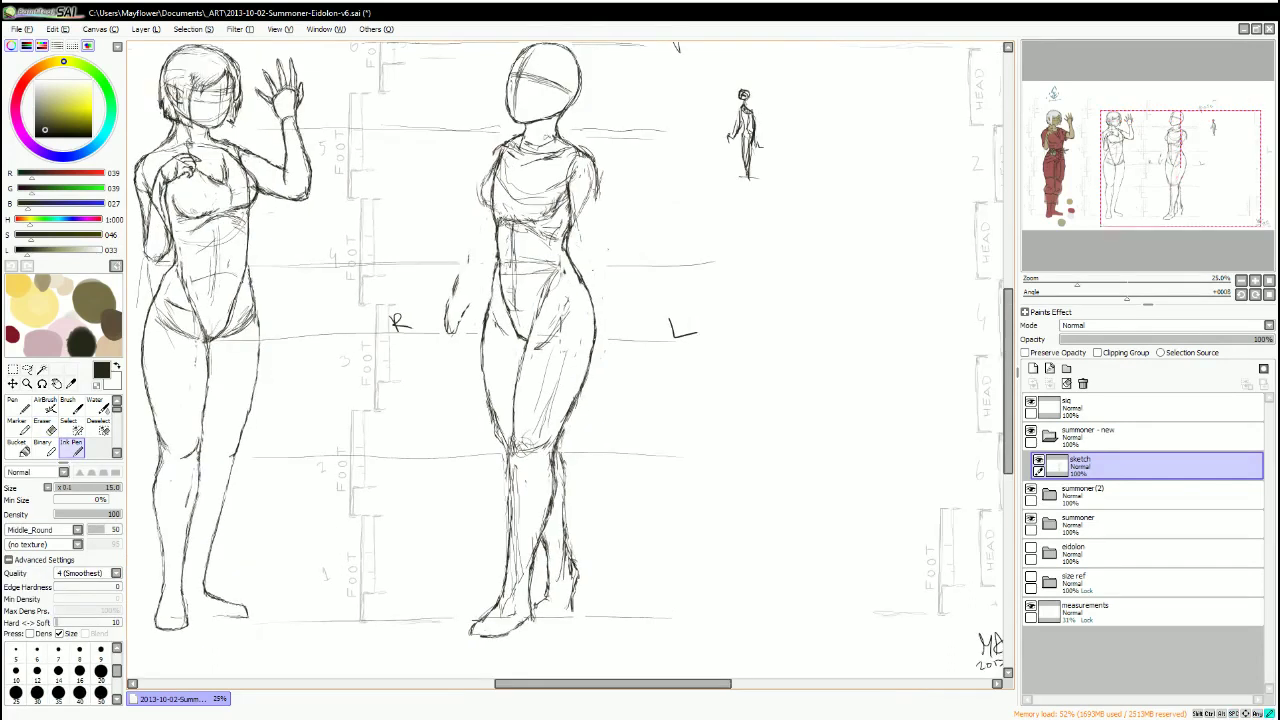
Sketch a larger bust variant on a new layer named "big boobs" above the sketch layer and hide that layer.
click(1067, 368)
mouse_move(496, 150)
mouse_down()
mouse_move(462, 184)
mouse_move(490, 230)
mouse_up()
drag(530, 186, 576, 246)
drag(472, 208, 576, 242)
drag(496, 160, 462, 224)
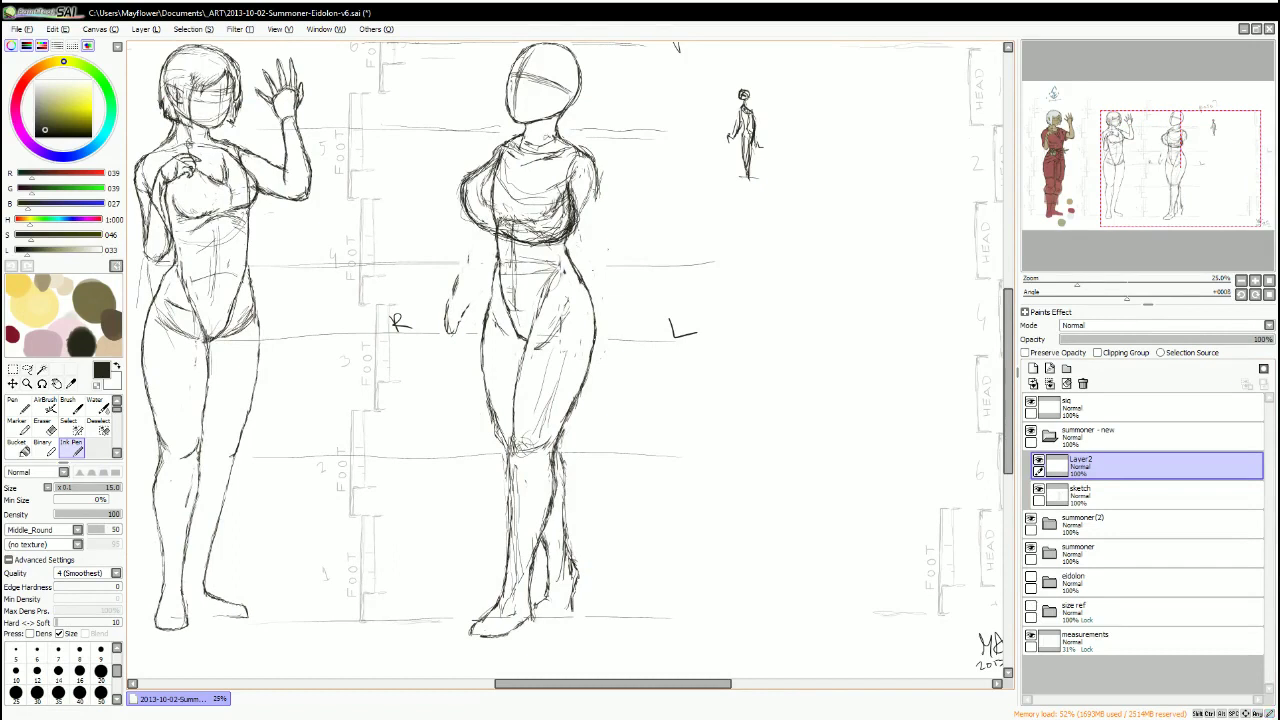
click(1150, 492)
click(1039, 462)
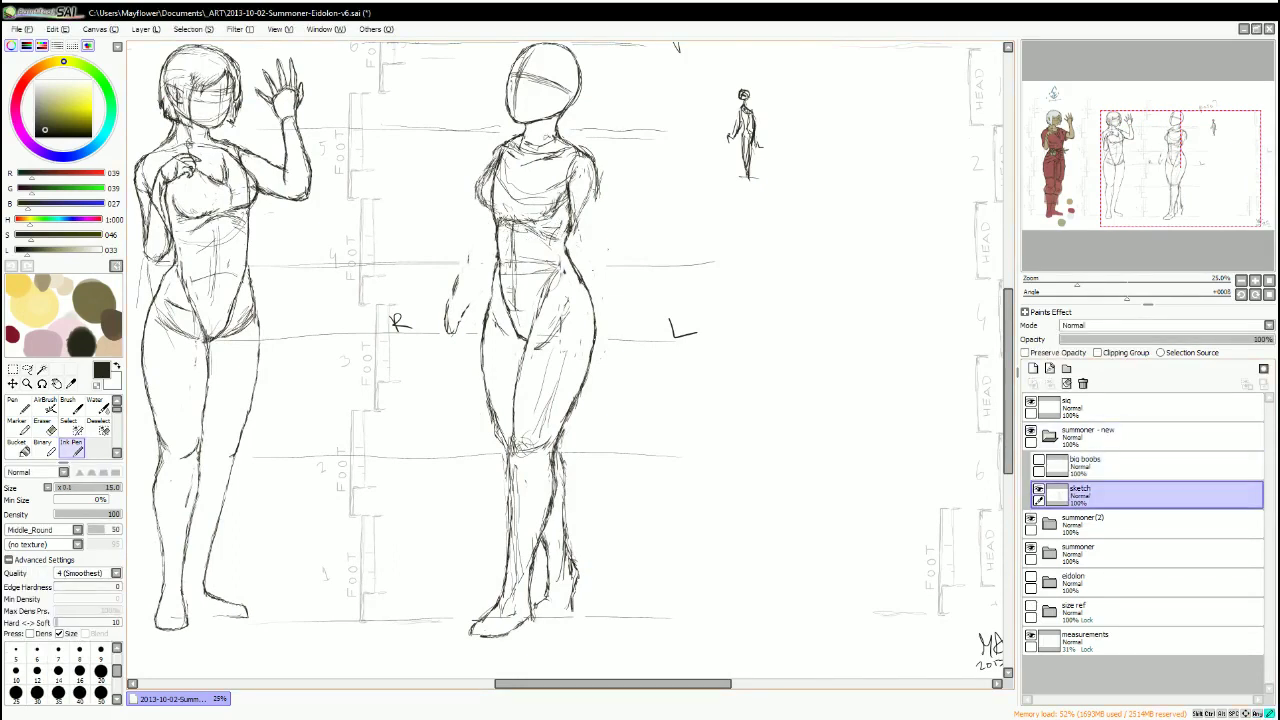
Darken the bust contours on the sketch layer and draw curved hem lines across the tops of both thighs.
mouse_move(494, 158)
mouse_down()
mouse_move(474, 212)
mouse_move(558, 210)
mouse_up()
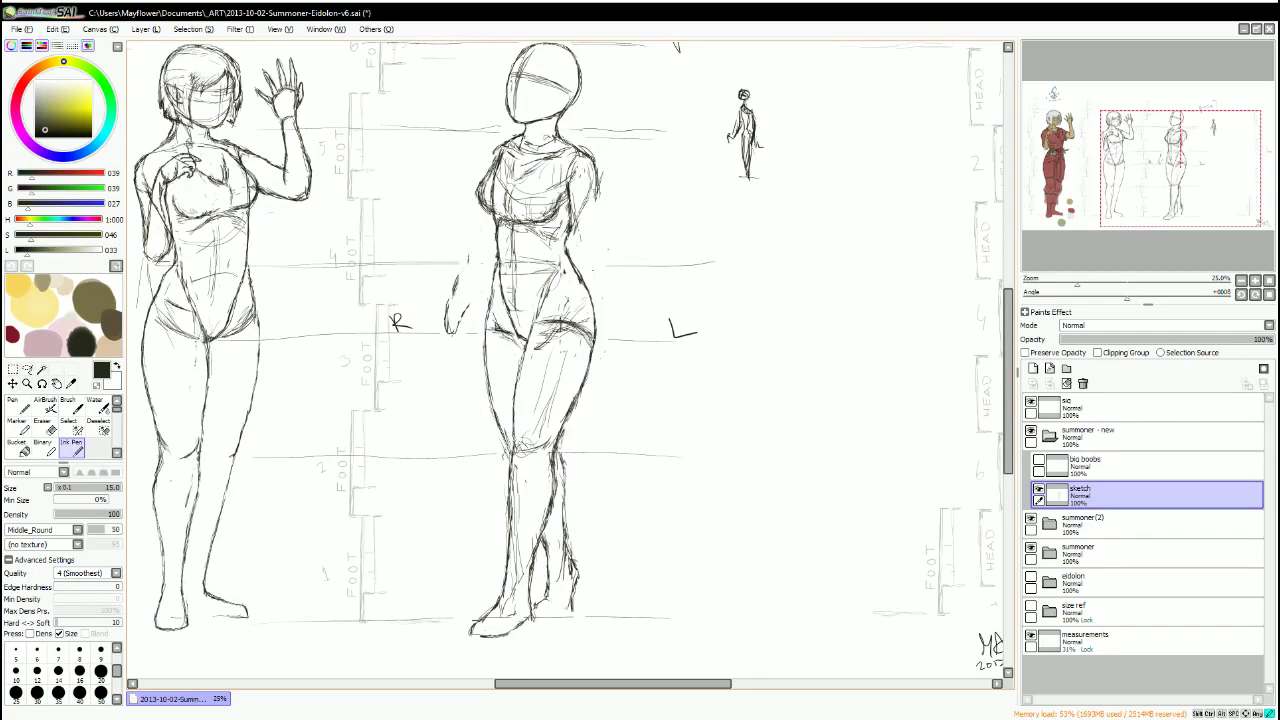
drag(616, 318, 672, 368)
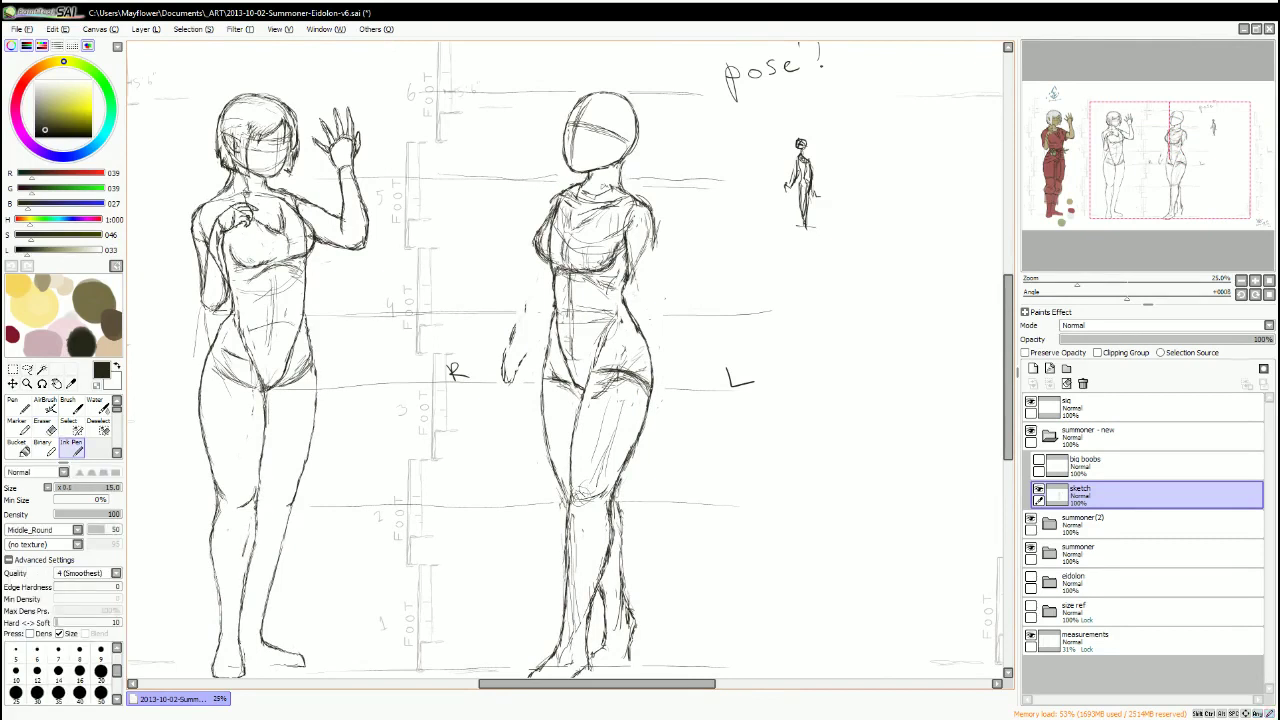
Shift the second figure's head slightly toward its left shoulder and move the small pose thumbnail above the foot-height guides.
click(27, 369)
drag(630, 170, 644, 170)
key(ctrl+d)
key(n)
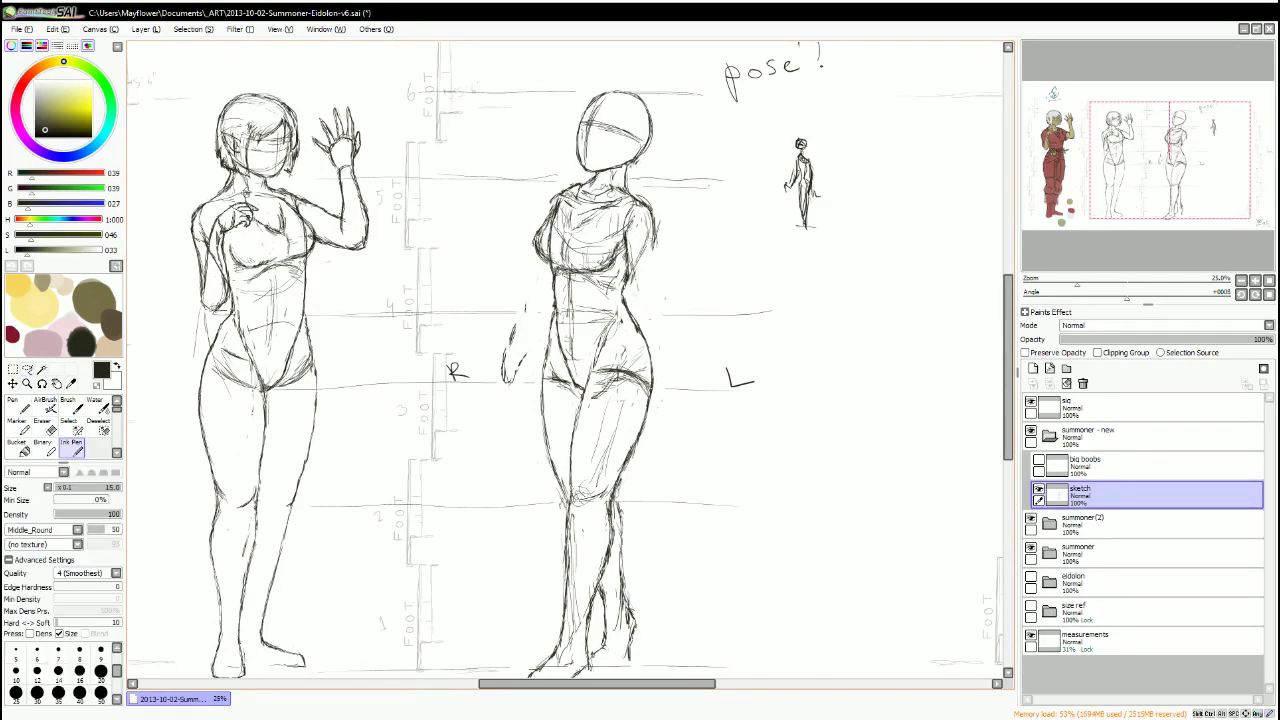
scroll(665, 210, down, 5)
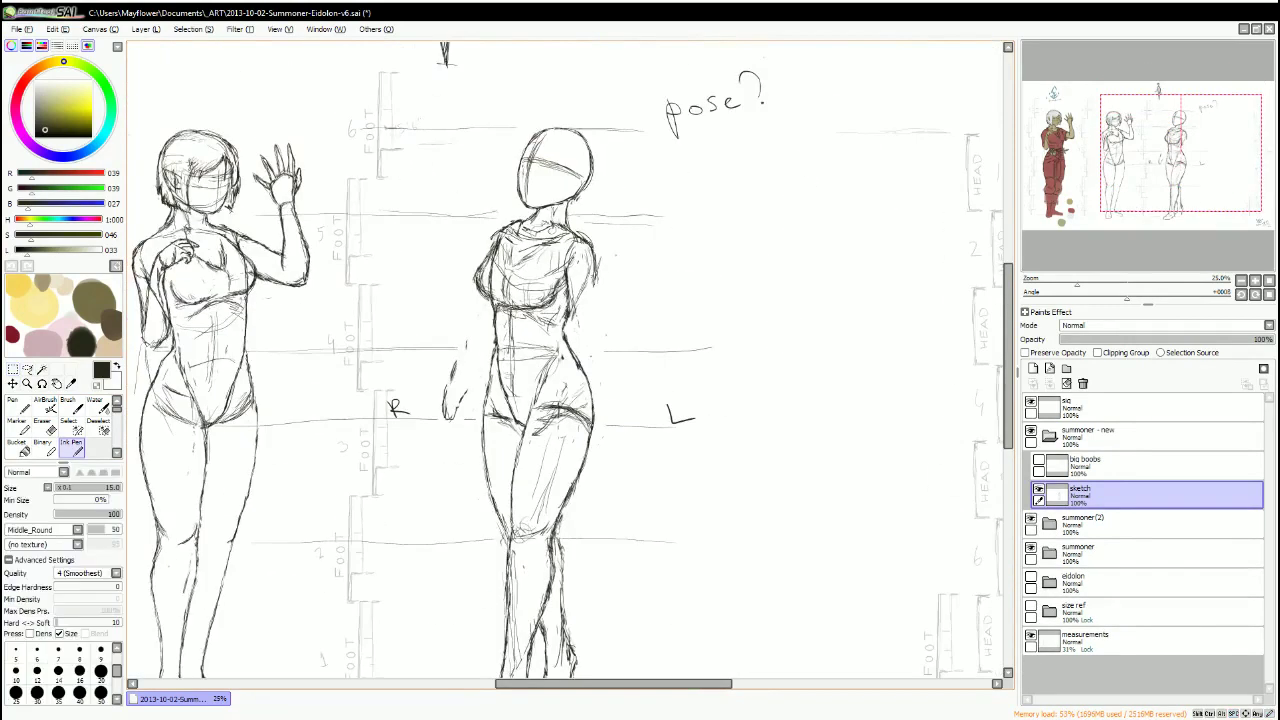
Sketch the right arm down to the hand and rough in the left arm and hand hanging beside the hip.
drag(665, 210, 683, 182)
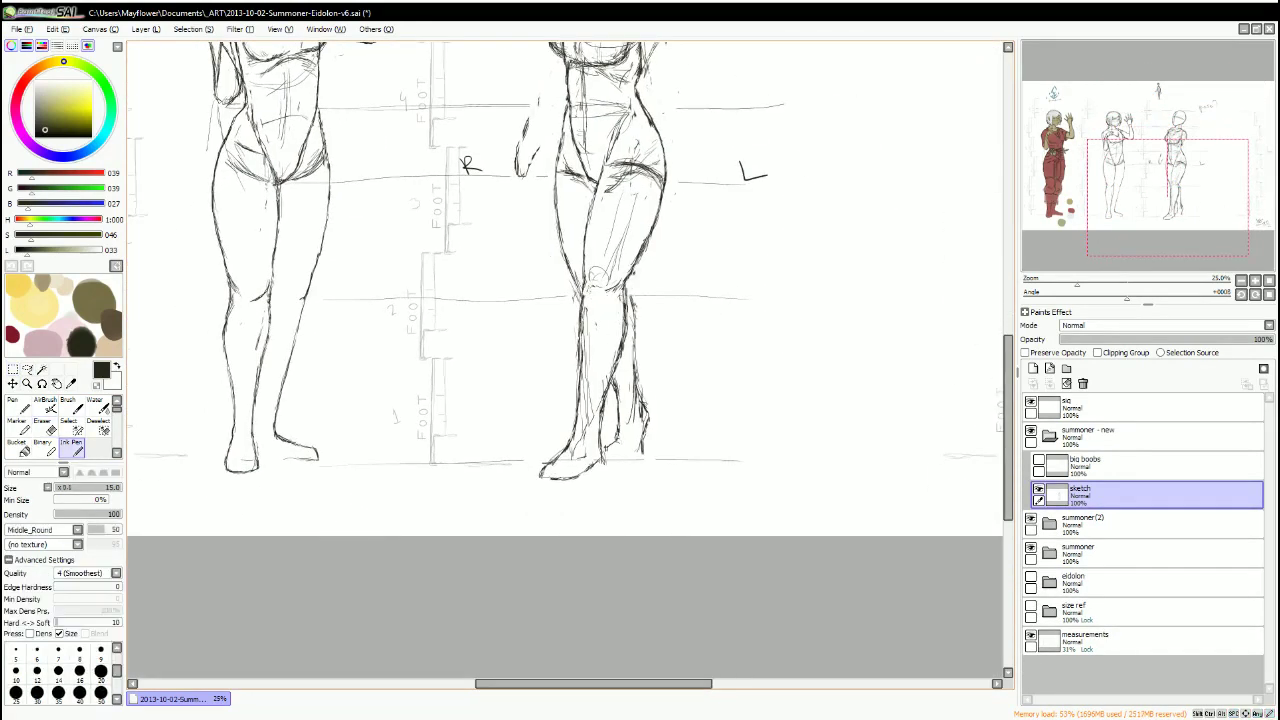
scroll(565, 340, up, 5)
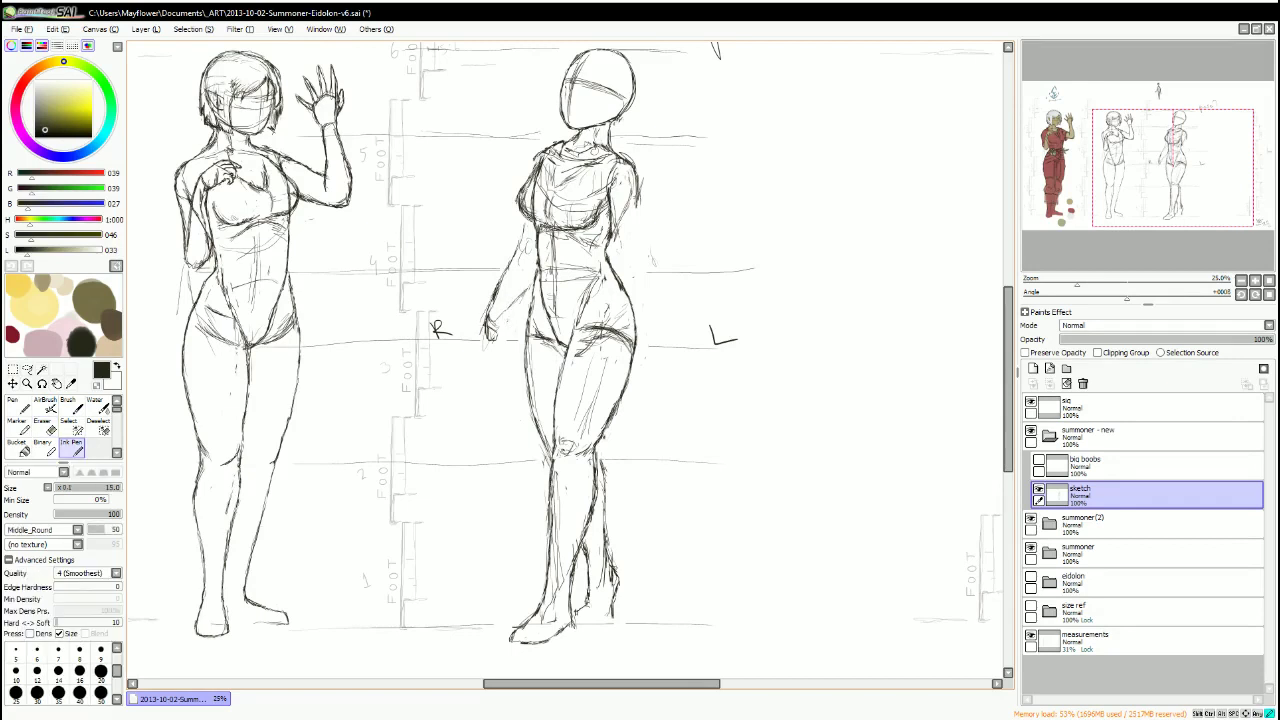
drag(640, 170, 648, 282)
drag(636, 222, 664, 366)
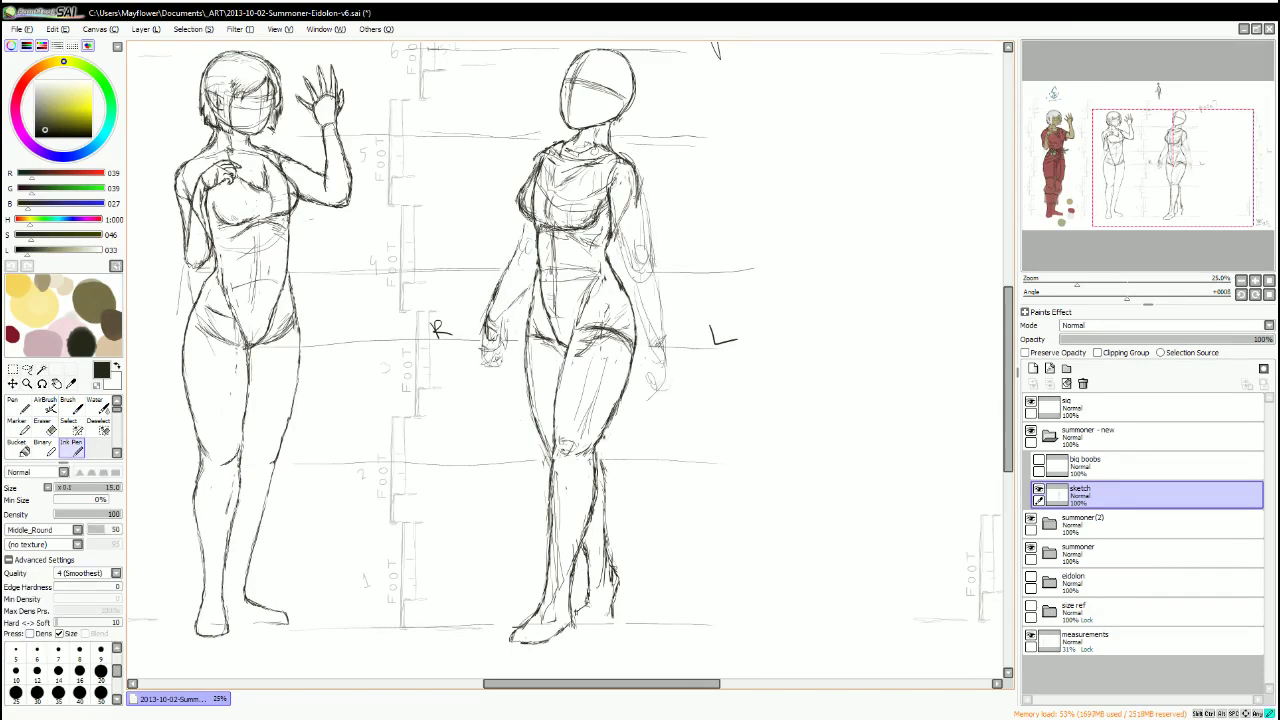
Darken the left arm's outline from shoulder to wrist and clean up the front leg's thigh and shin lines.
key(e)
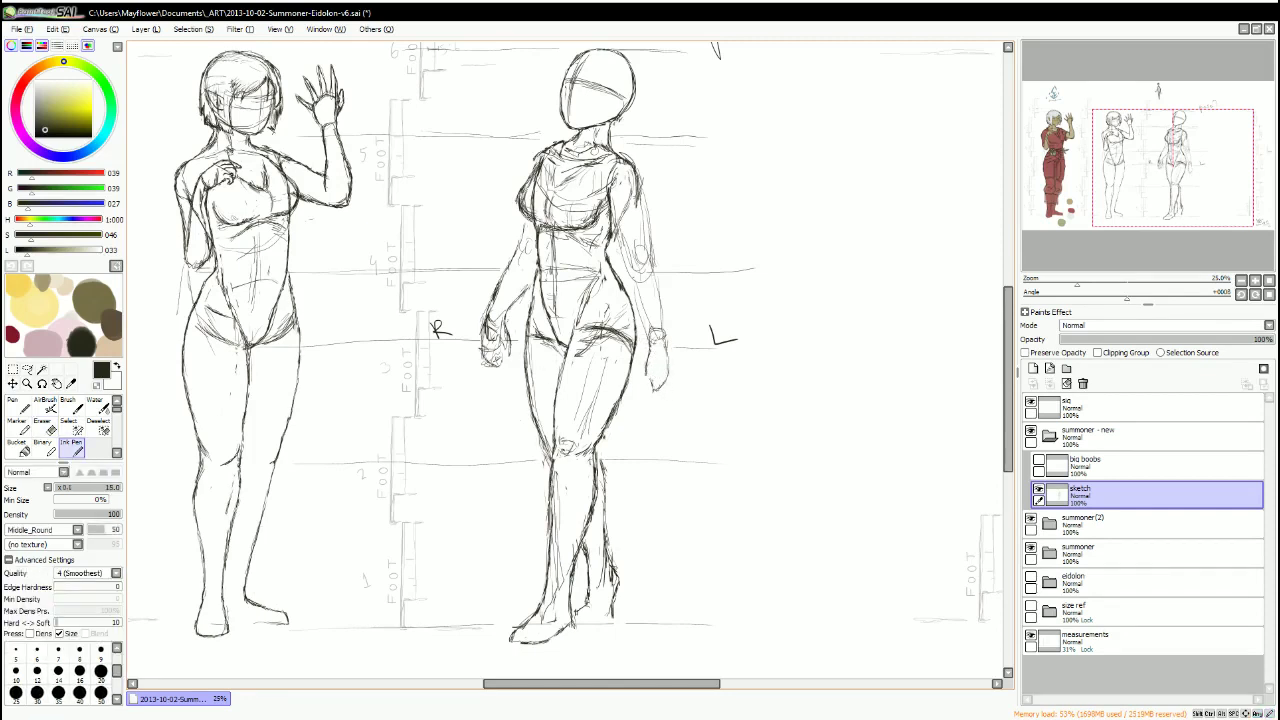
drag(642, 296, 646, 342)
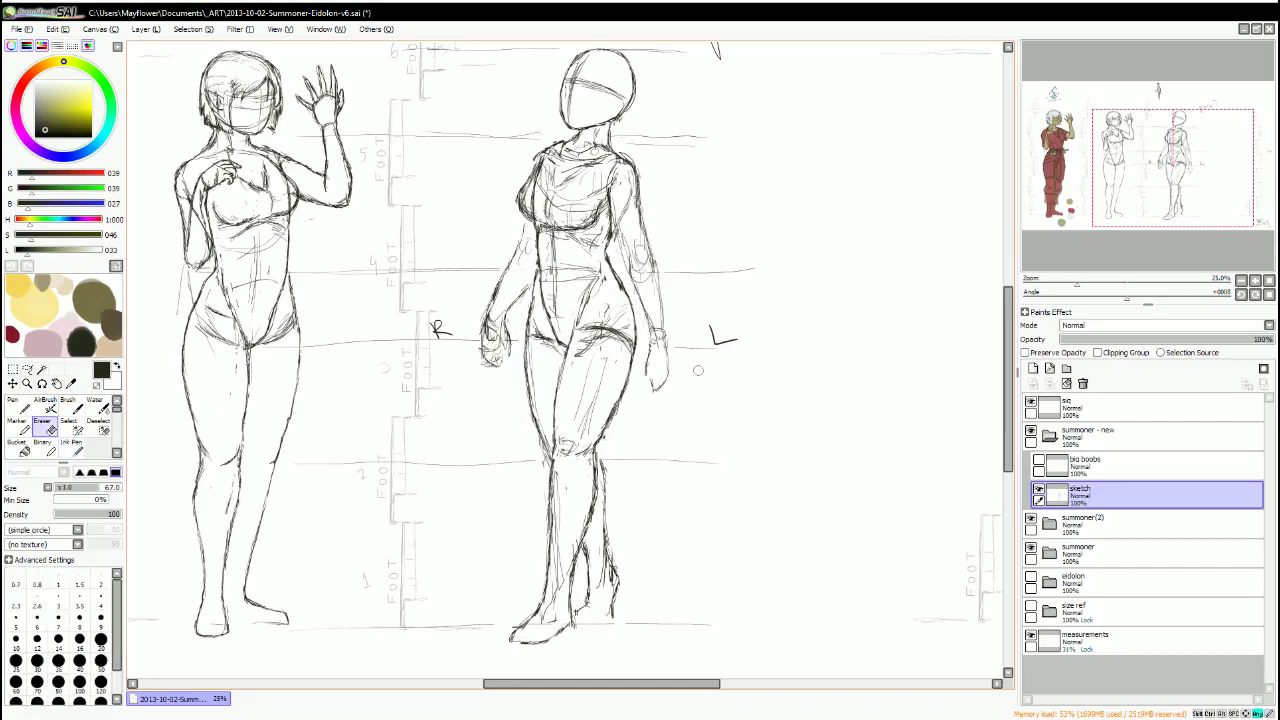
drag(660, 252, 658, 312)
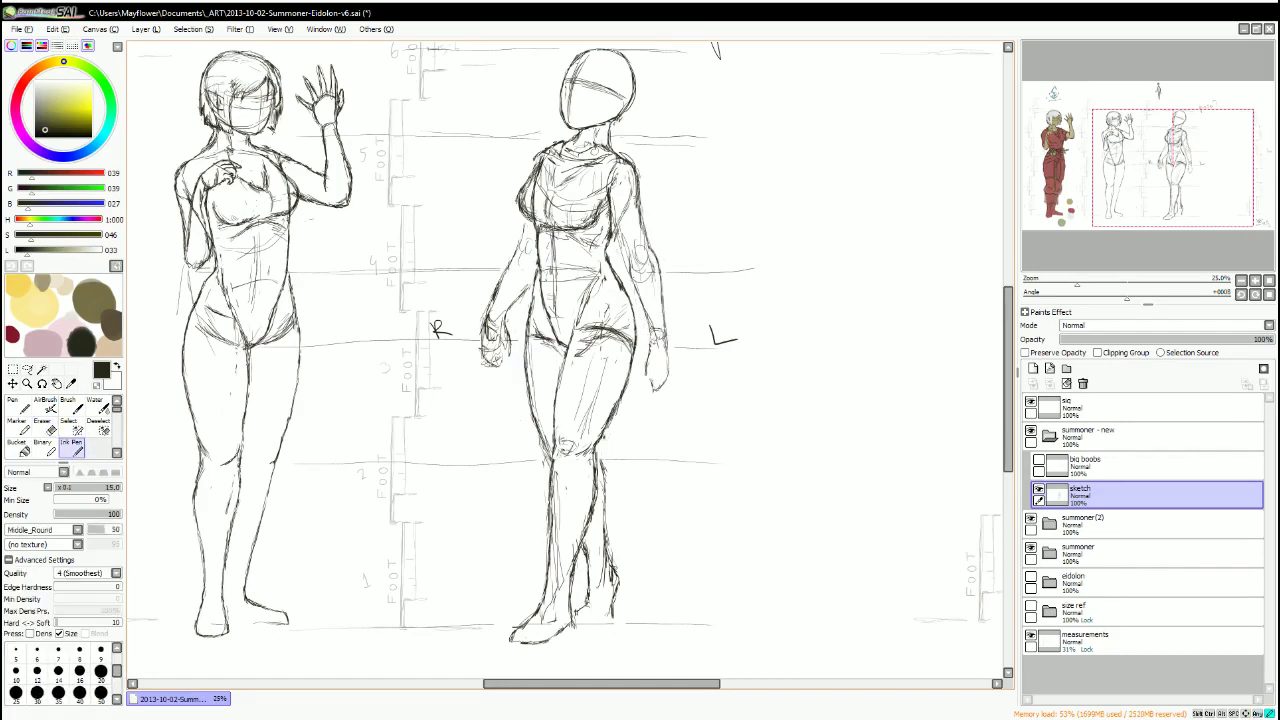
mouse_move(644, 192)
mouse_down()
mouse_move(652, 252)
mouse_move(646, 220)
mouse_move(620, 250)
mouse_up()
drag(556, 398, 554, 434)
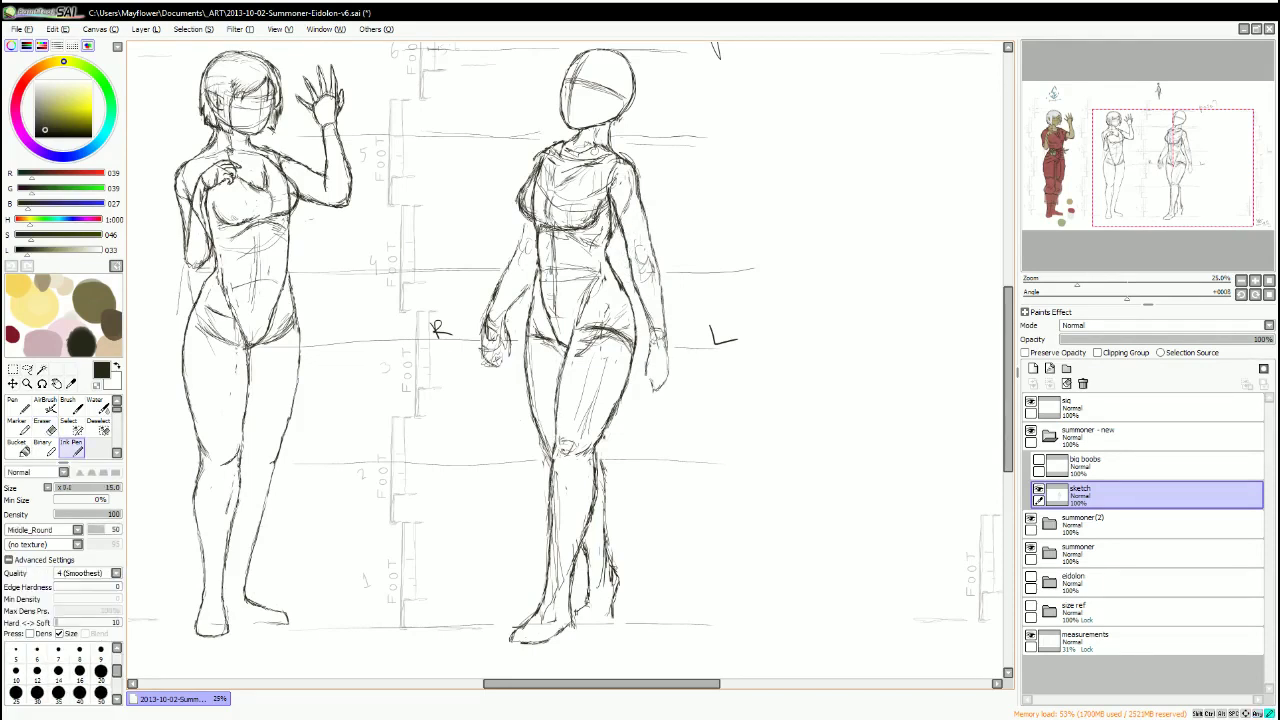
drag(556, 510, 542, 560)
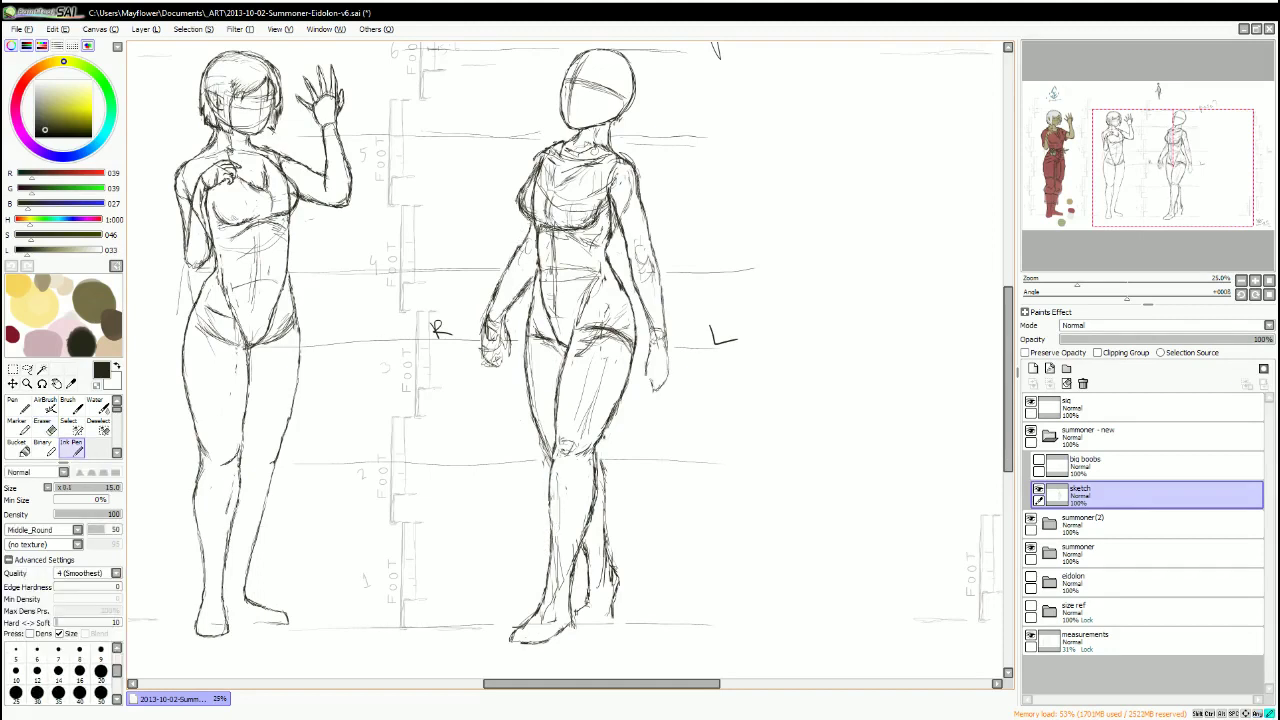
Select the second figure's right hand and move it slightly closer to the hip.
key(l)
drag(495, 305, 513, 339)
key(ctrl+d)
key(e)
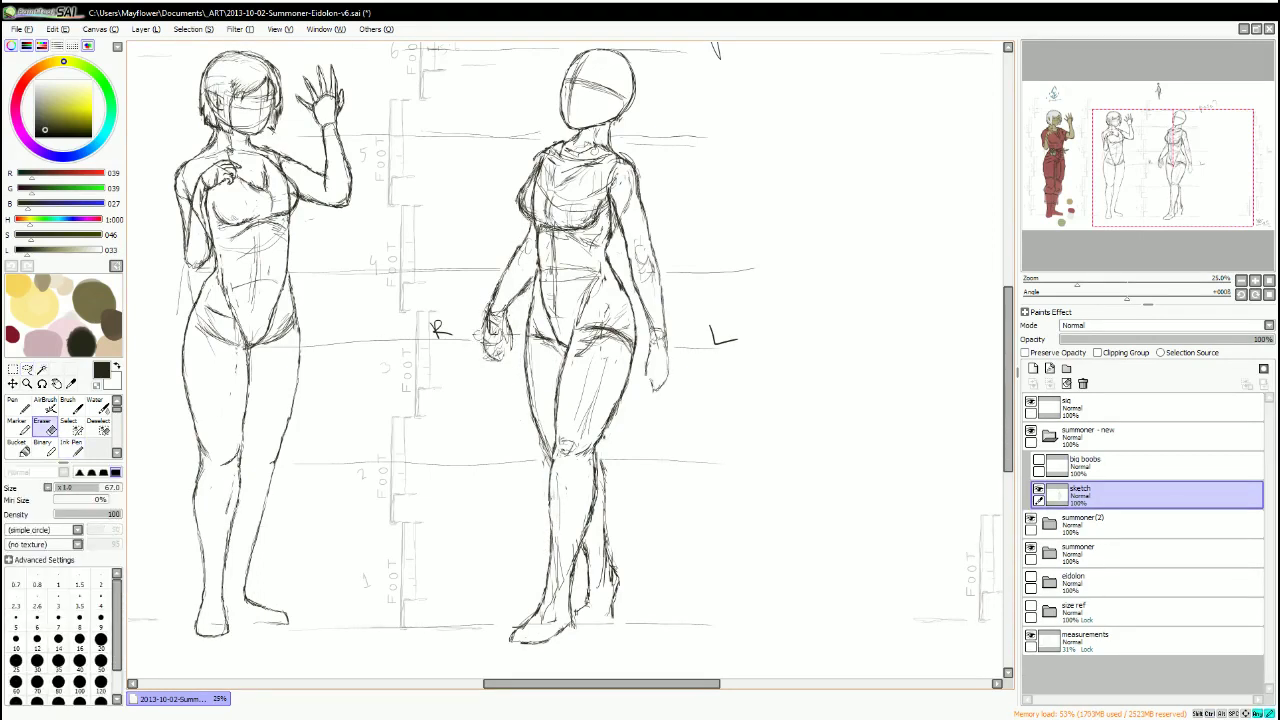
key(n)
Select the second figure's head and adjust its position and tilt on the neck.
drag(560, 400, 515, 505)
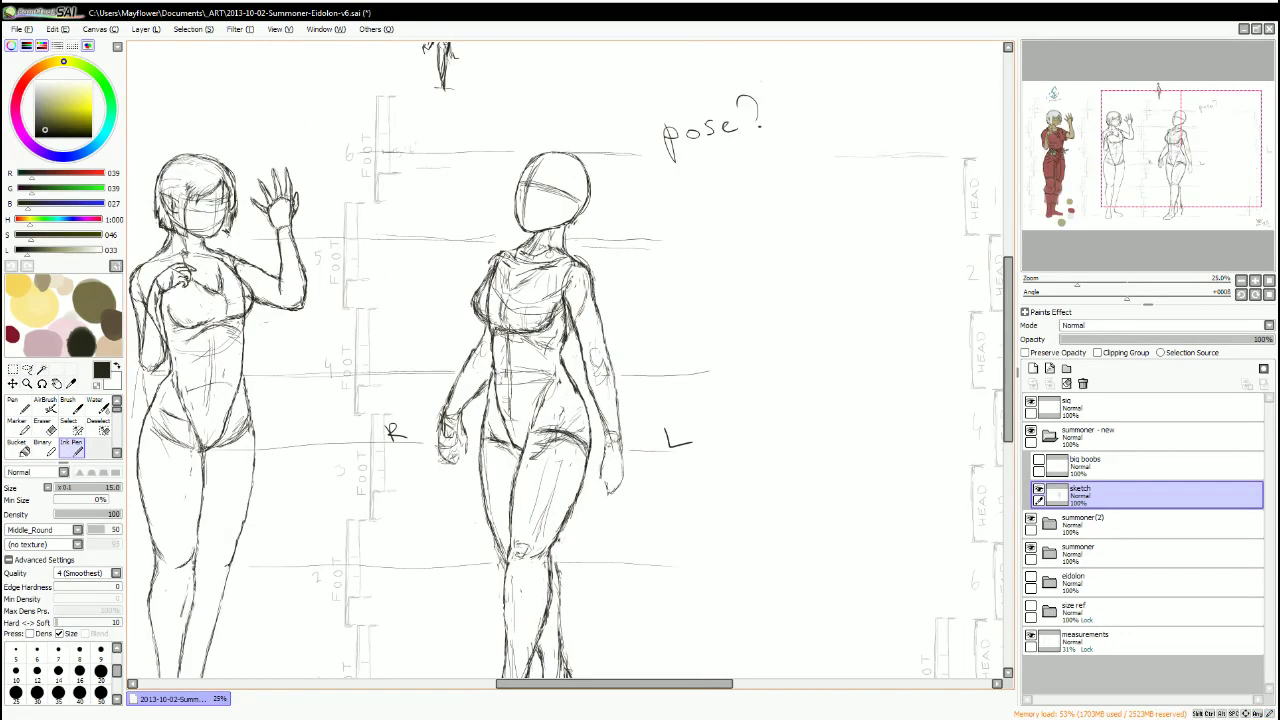
key(l)
mouse_move(535, 238)
mouse_down()
mouse_move(598, 152)
mouse_move(540, 236)
mouse_up()
key(ctrl+d)
key(e)
key(l)
key(e)
key(l)
key(e)
Redraw the face guide lines with a flatter eye line and clean up the head outline.
key(n)
drag(516, 178, 582, 208)
key(e)
key(n)
drag(550, 158, 580, 208)
key(e)
key(n)
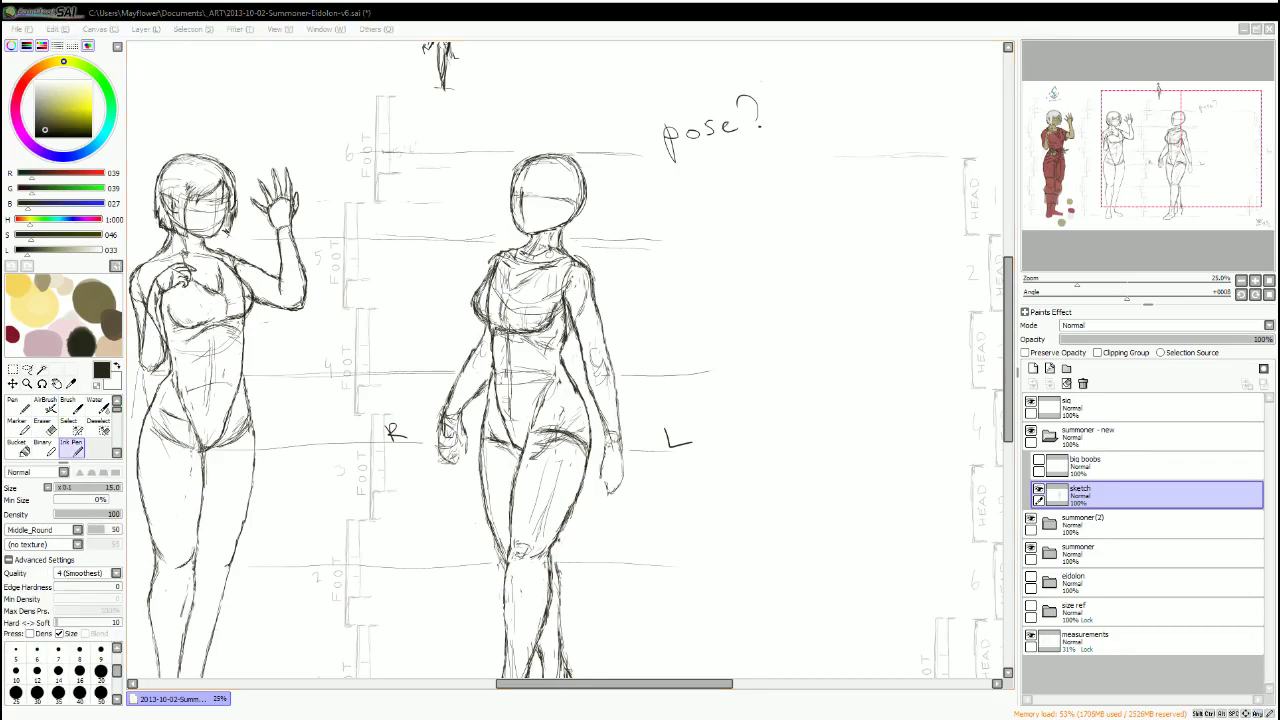
Create a hidden folder named "random" below the sketch layer and move the big boobs layer into it.
drag(700, 300, 724, 186)
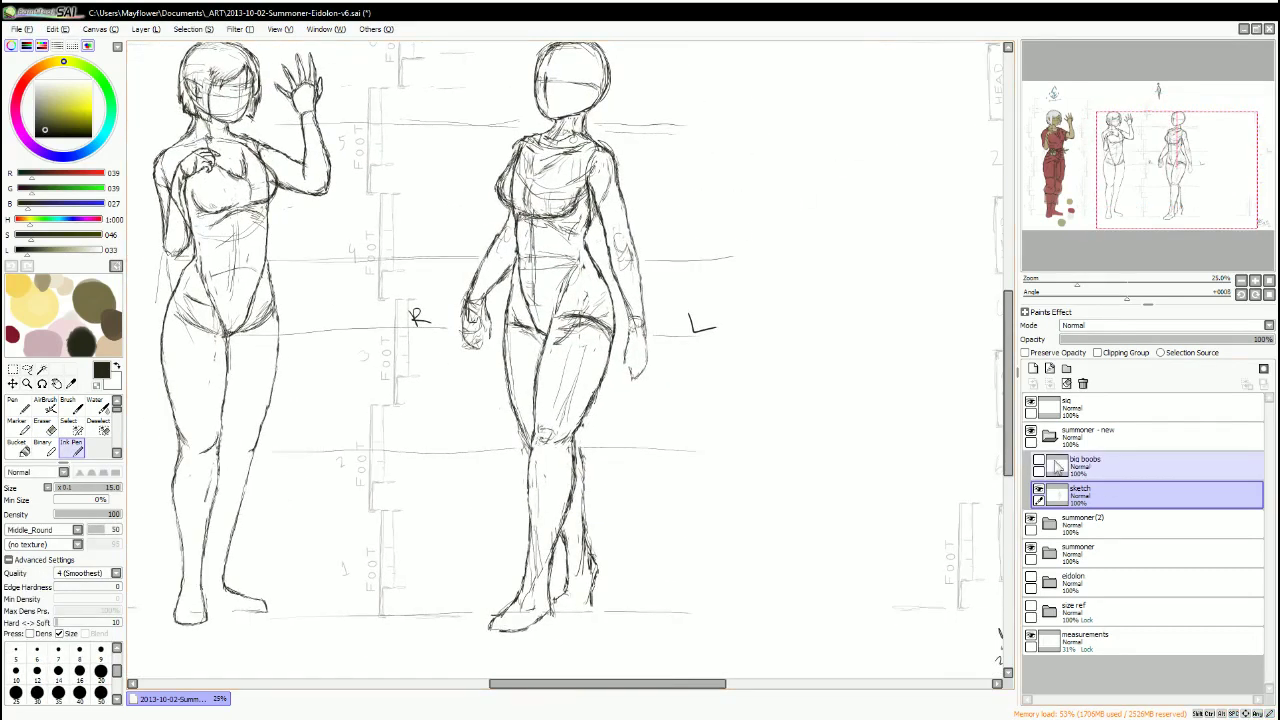
click(1066, 368)
drag(1085, 468, 1034, 483)
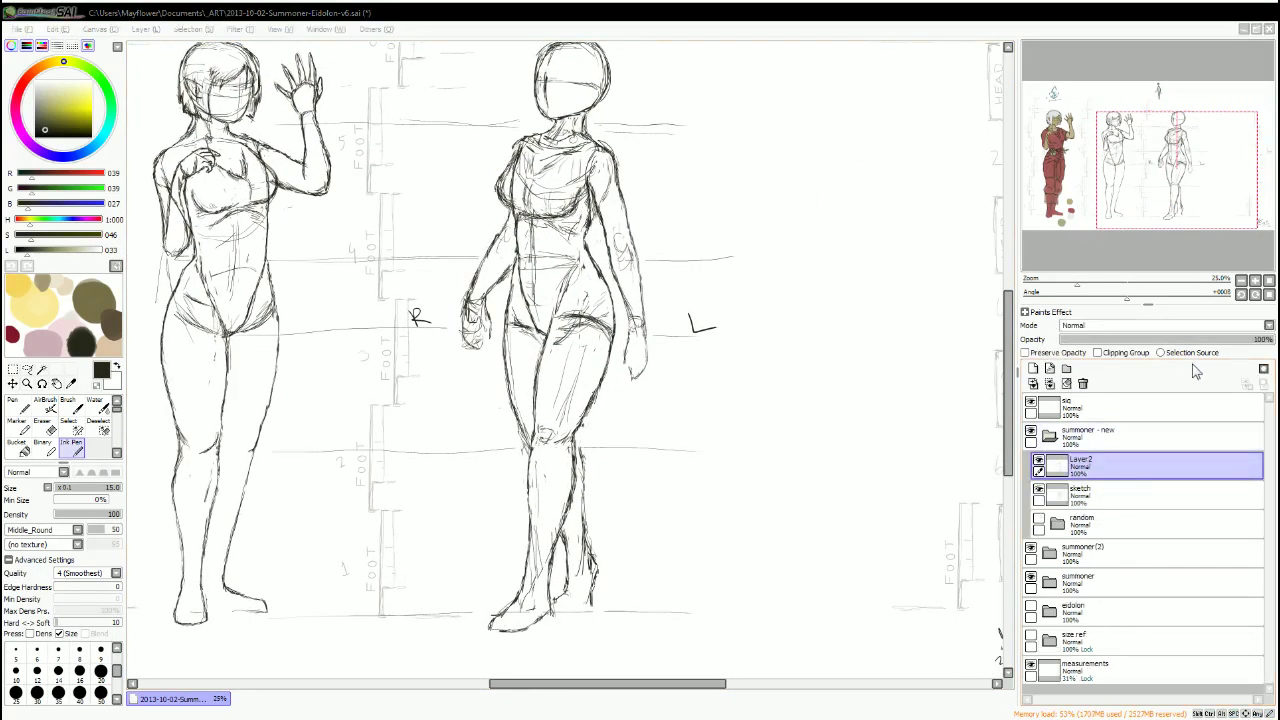
Sketch a bobbed hair outline around the second figure's head on a new layer named "hair" above the sketch layer.
drag(600, 300, 588, 440)
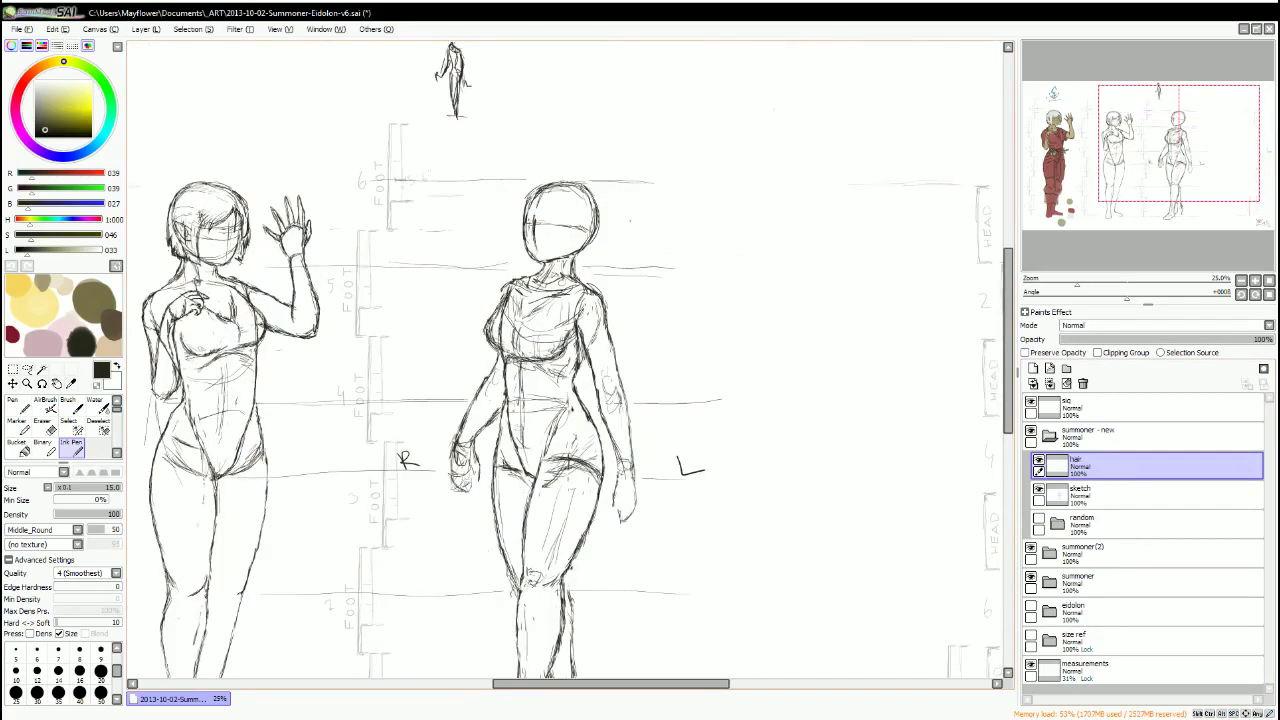
drag(600, 300, 580, 272)
mouse_move(582, 188)
mouse_down()
mouse_move(498, 168)
mouse_move(498, 196)
mouse_up()
drag(568, 166, 504, 150)
scroll(523, 166, up, 2)
drag(584, 170, 590, 232)
scroll(590, 232, down, 1)
Sketch the hair ends beside the neck and undo the last trial strokes at the back of the head.
drag(724, 281, 722, 315)
drag(760, 284, 734, 311)
drag(768, 206, 770, 240)
key(ctrl+z)
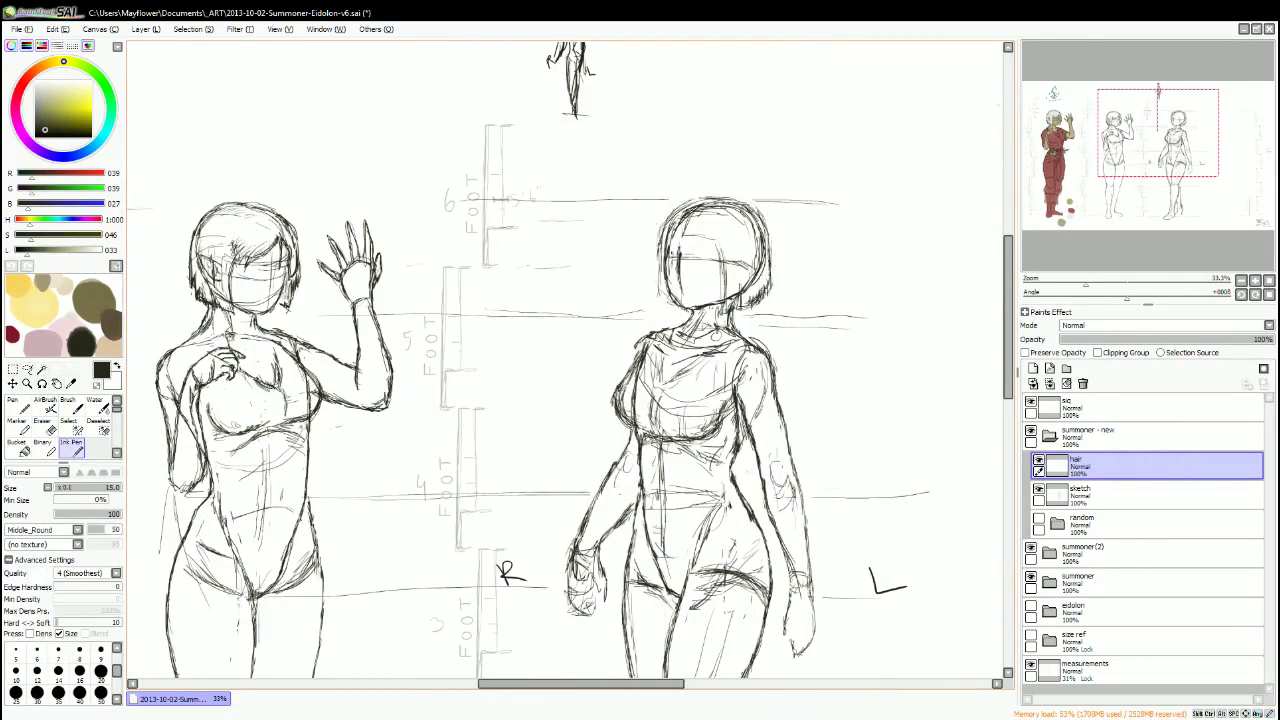
key(ctrl+z)
Draw the bangs across the forehead and darken the hair along the crown and the figure's right cheek.
drag(678, 244, 654, 256)
drag(666, 216, 652, 254)
drag(726, 242, 690, 268)
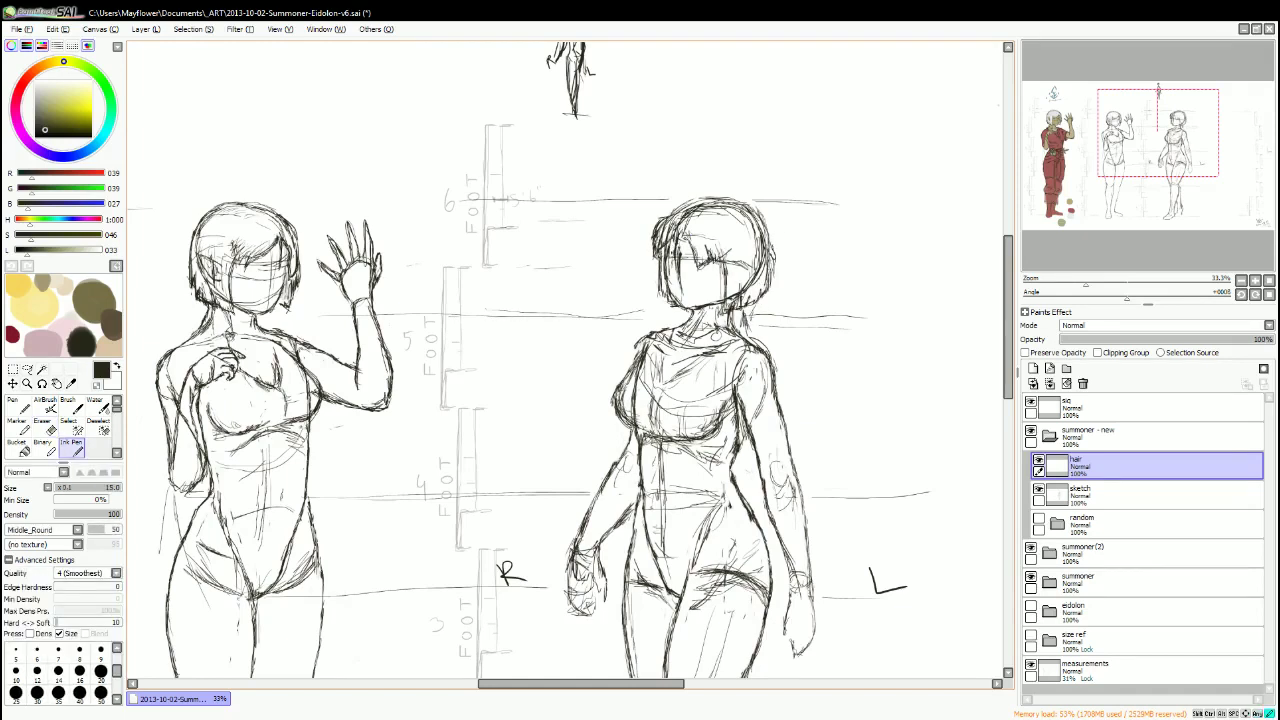
drag(712, 203, 675, 214)
drag(656, 258, 668, 305)
Clean up overlapping hair and head lines, erasing and redrawing alternately on the hair and sketch layers.
click(1150, 494)
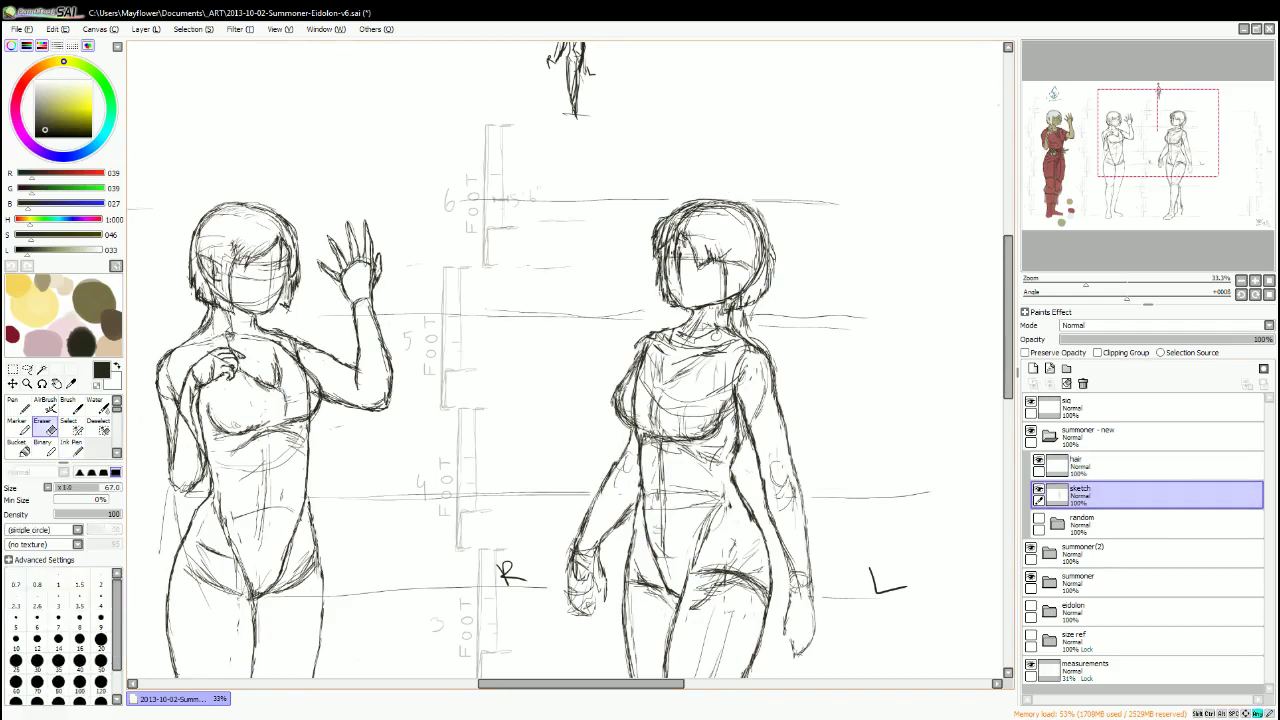
click(1150, 465)
drag(854, 330, 822, 300)
key(e)
key(n)
click(1150, 494)
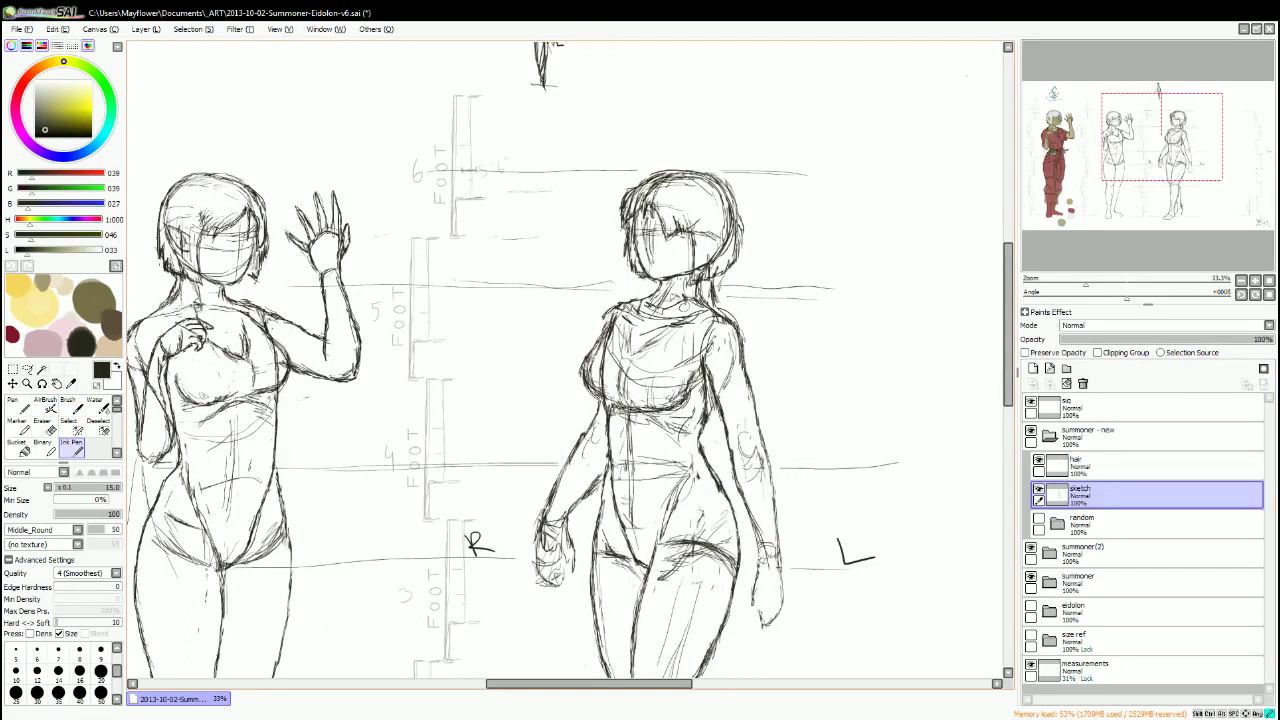
click(1150, 465)
key(e)
key(n)
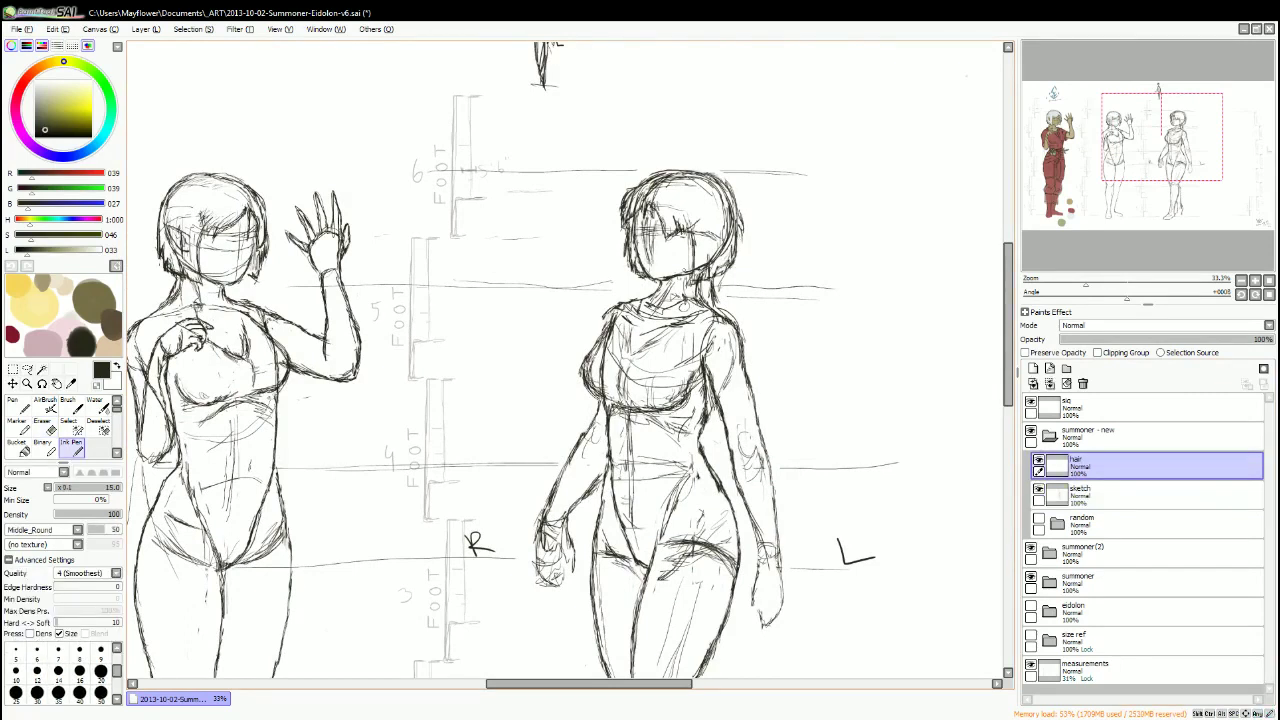
click(1150, 494)
key(e)
key(n)
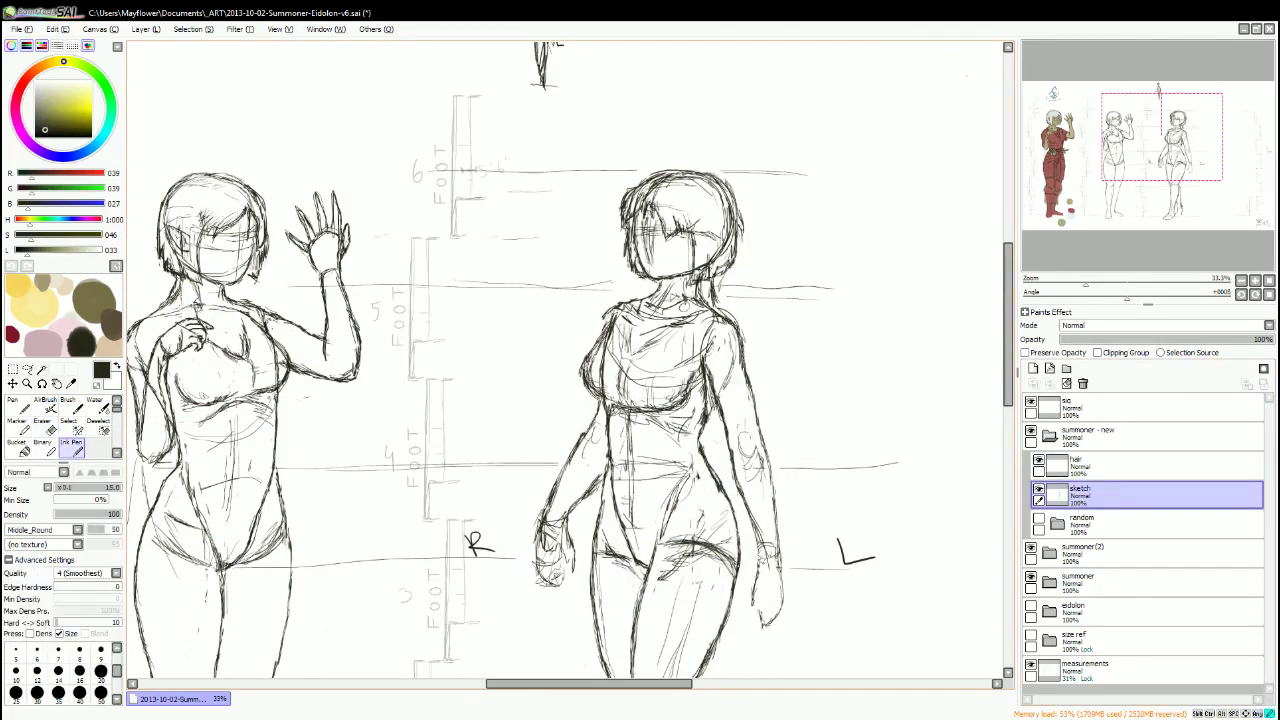
scroll(566, 366, down, 1)
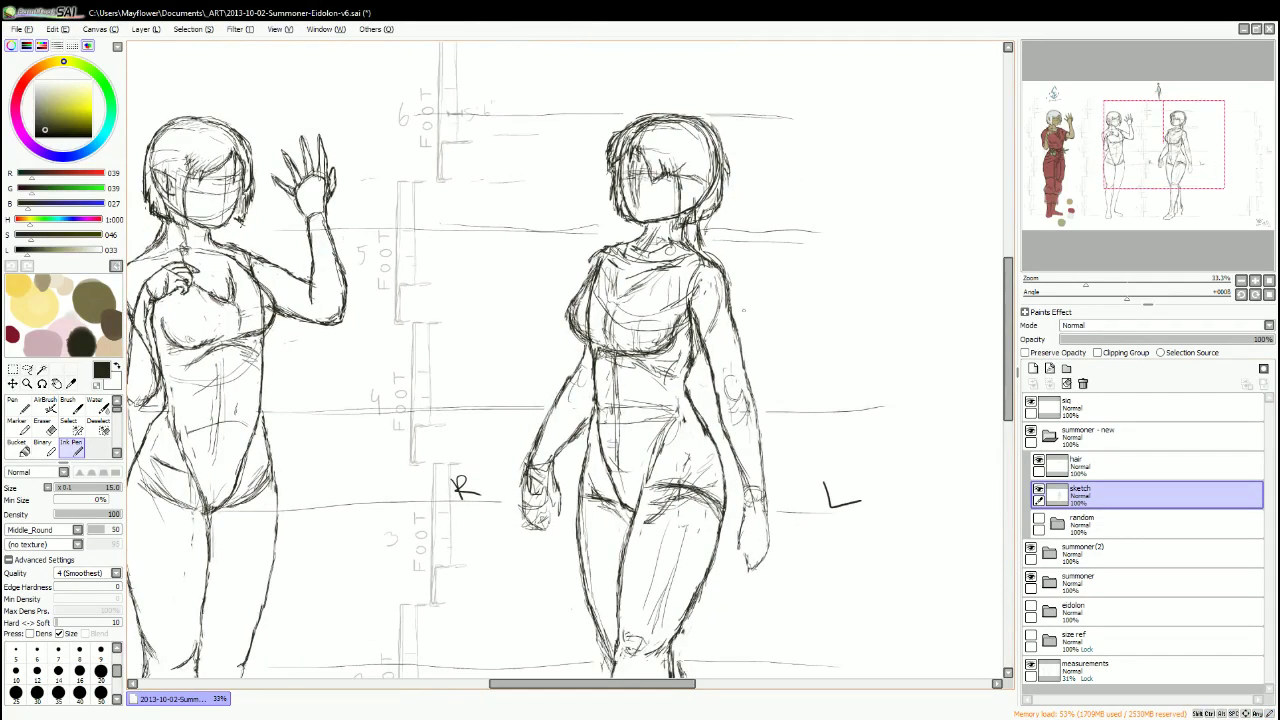
Try a small open mouth shape on the second figure's face in the sketch layer.
click(1150, 465)
key(e)
key(n)
click(1150, 494)
drag(645, 204, 667, 204)
drag(560, 360, 600, 445)
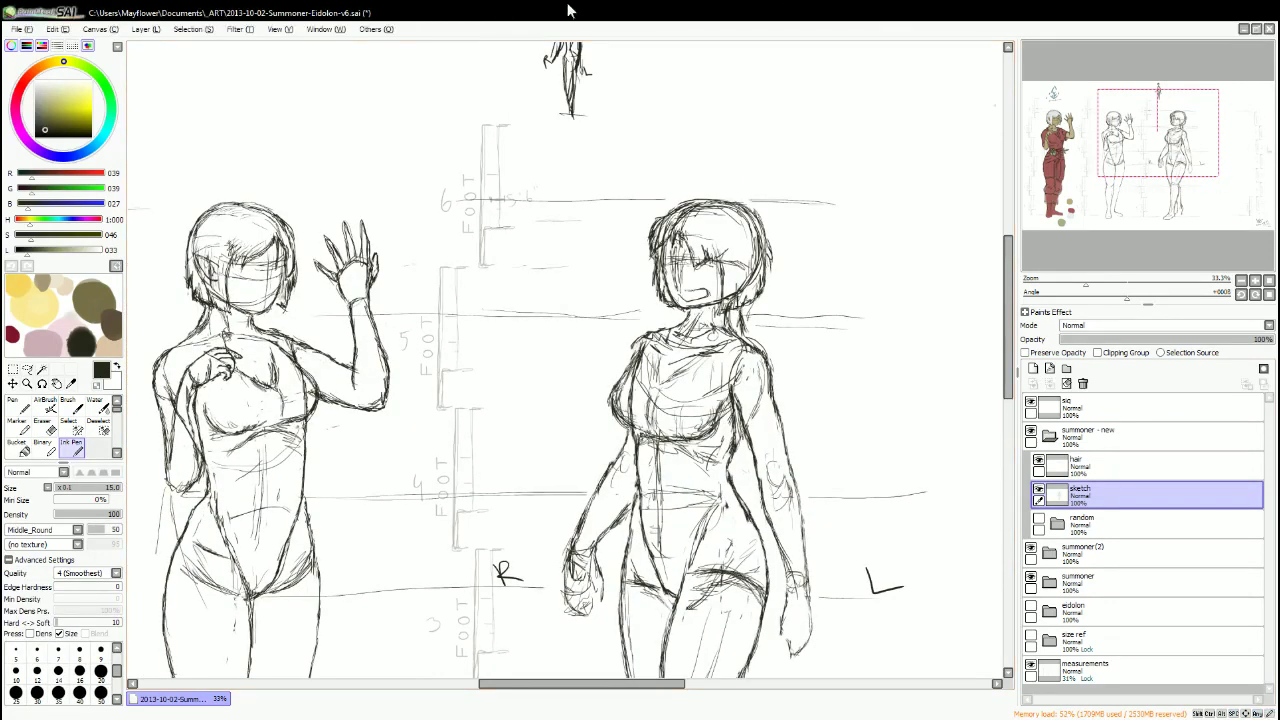
key(e)
drag(600, 400, 563, 413)
Add a layer named "ear" between the hair and sketch layers and sketch an ear on the figure's left side.
key(n)
drag(649, 482, 641, 342)
key(ctrl+shift+n)
drag(560, 360, 615, 405)
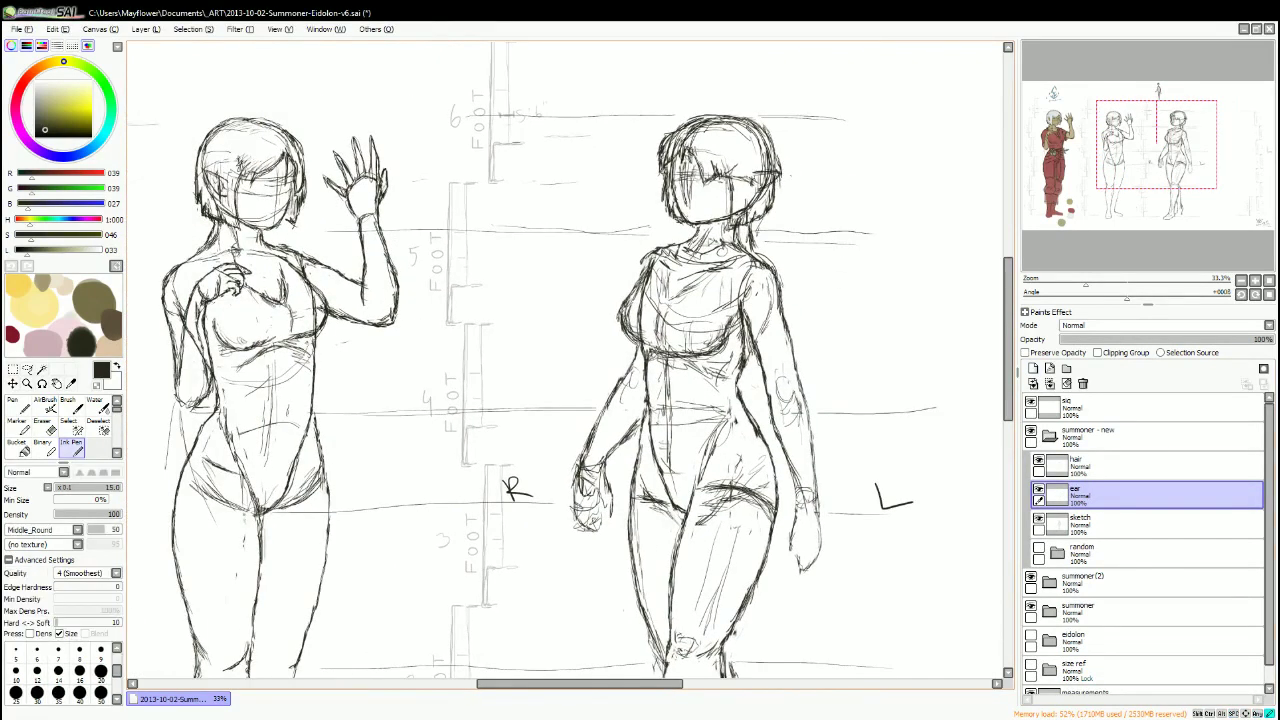
click(828, 716)
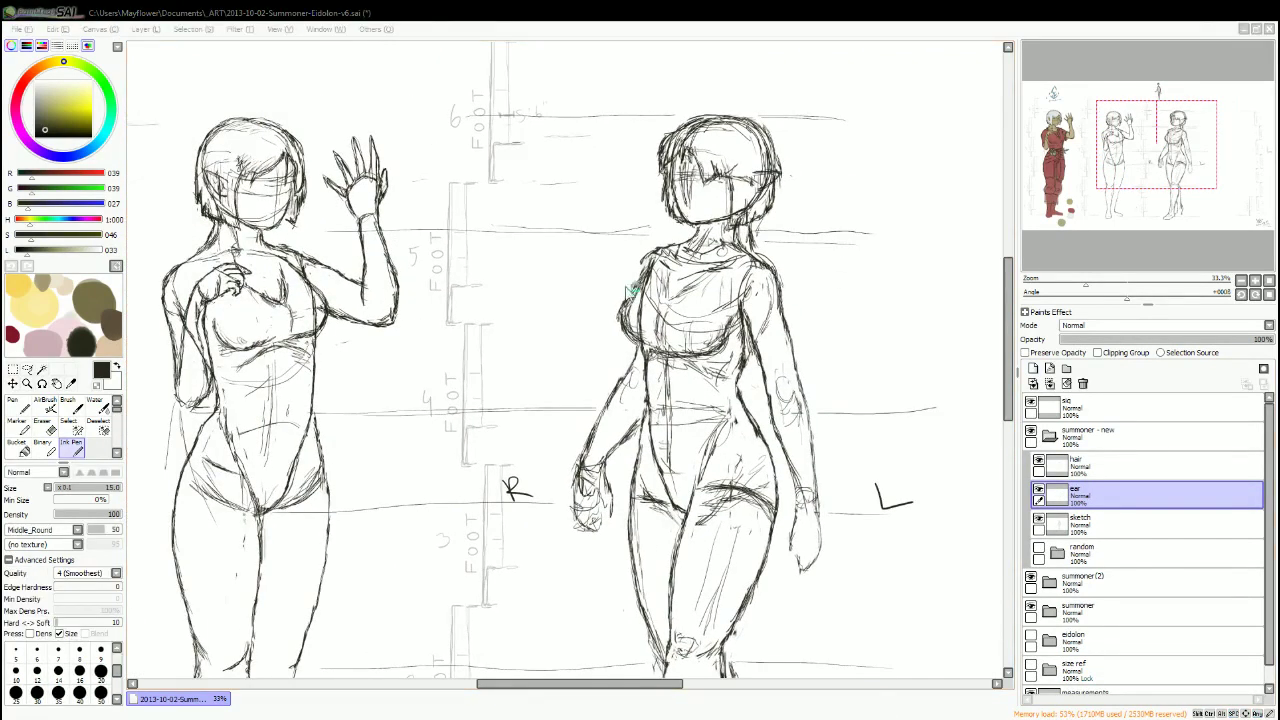
Save the drawing and touch up the second figure's body lines on the sketch layer.
click(1095, 85)
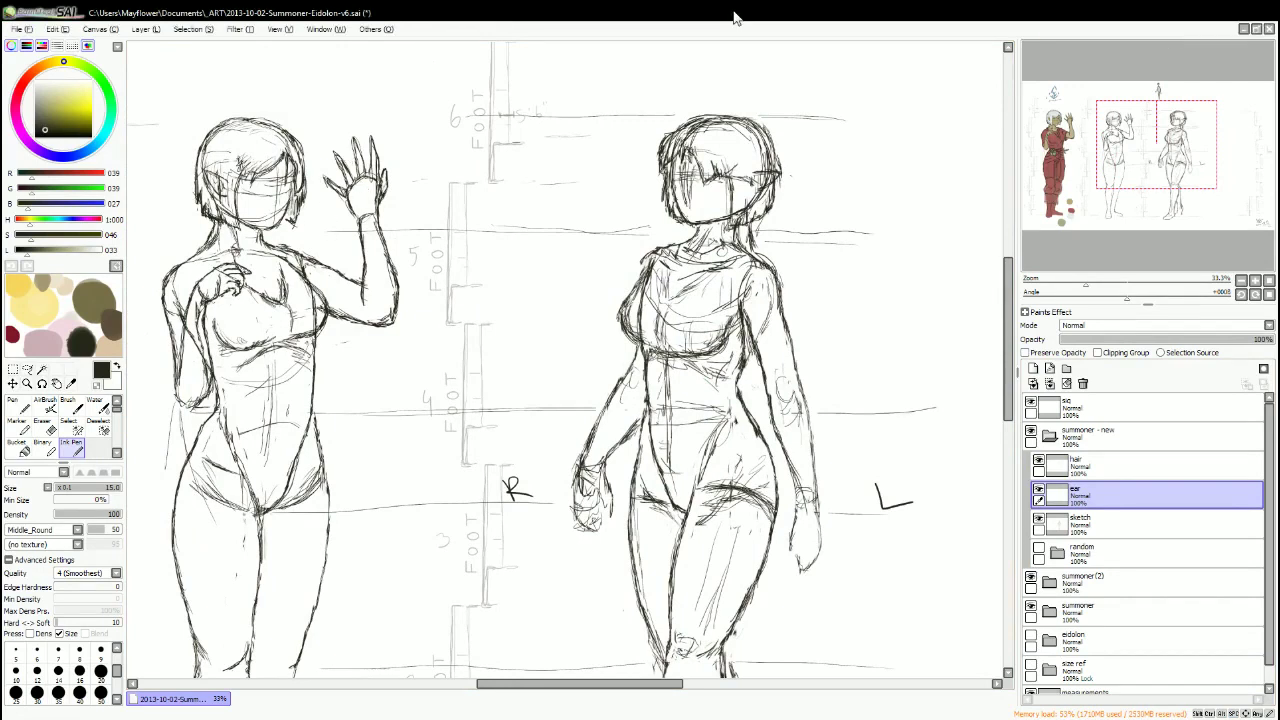
drag(1095, 85, 1104, 87)
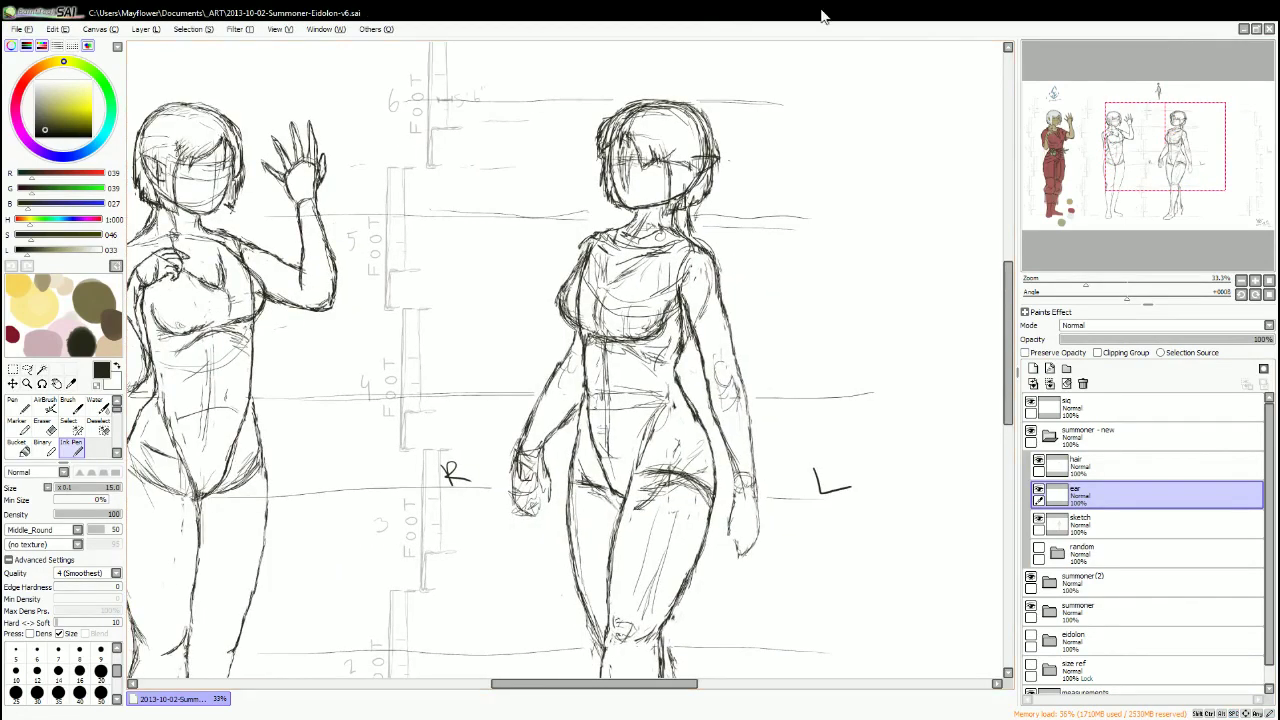
drag(1165, 146, 1173, 150)
click(1080, 522)
key(e)
key(n)
mouse_move(1173, 150)
mouse_down()
mouse_move(1177, 180)
mouse_move(1180, 157)
mouse_up()
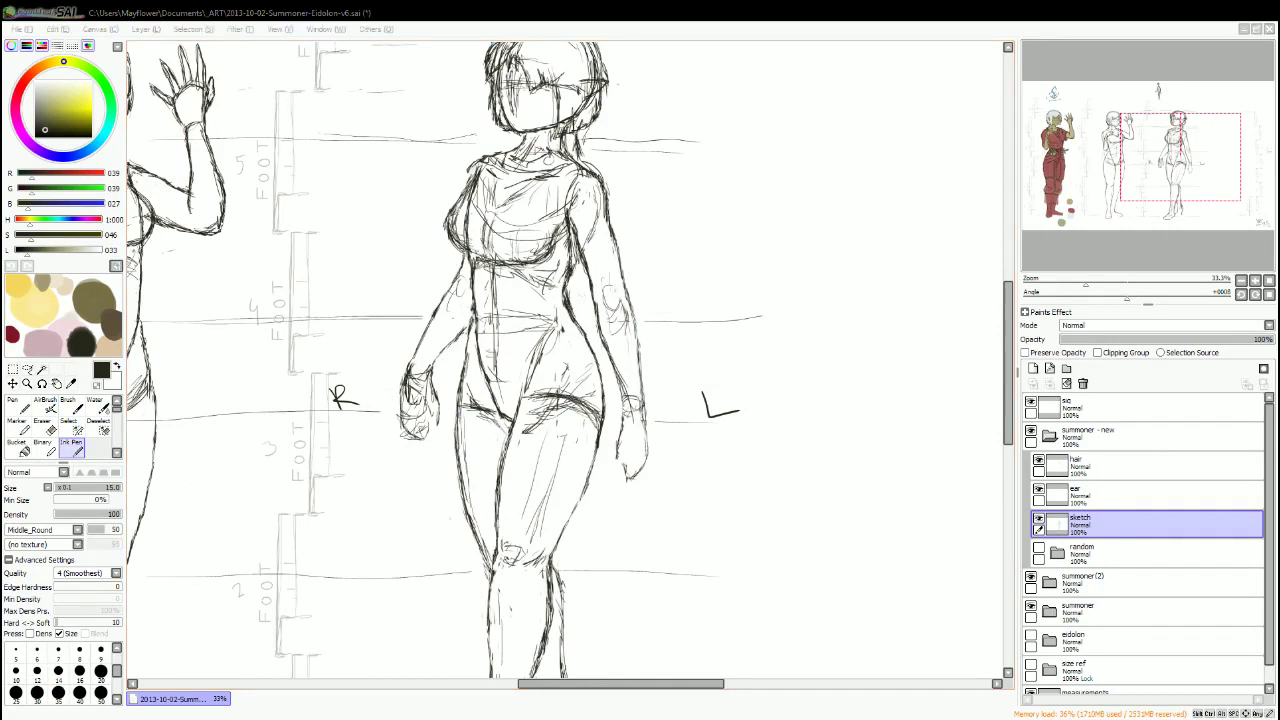
drag(1180, 157, 1176, 161)
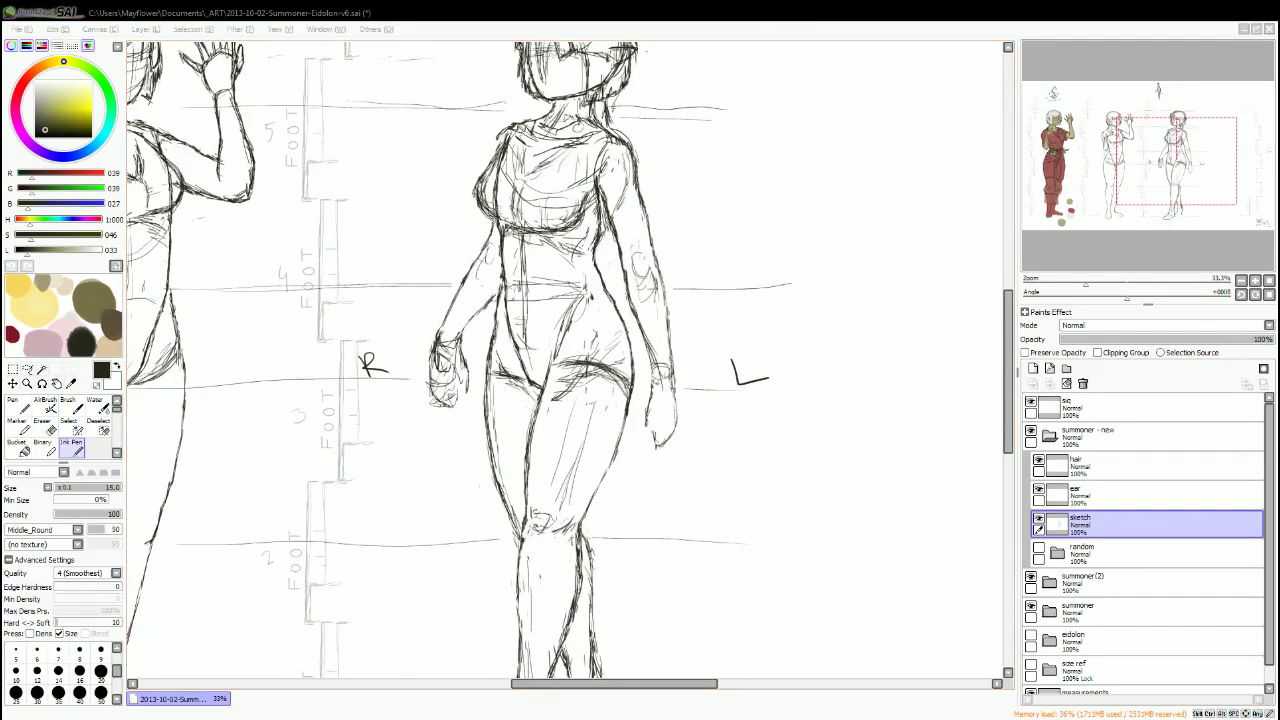
drag(1176, 161, 1181, 142)
click(29, 368)
drag(470, 250, 600, 130)
key(ctrl+c)
key(ctrl+v)
key(ctrl+v)
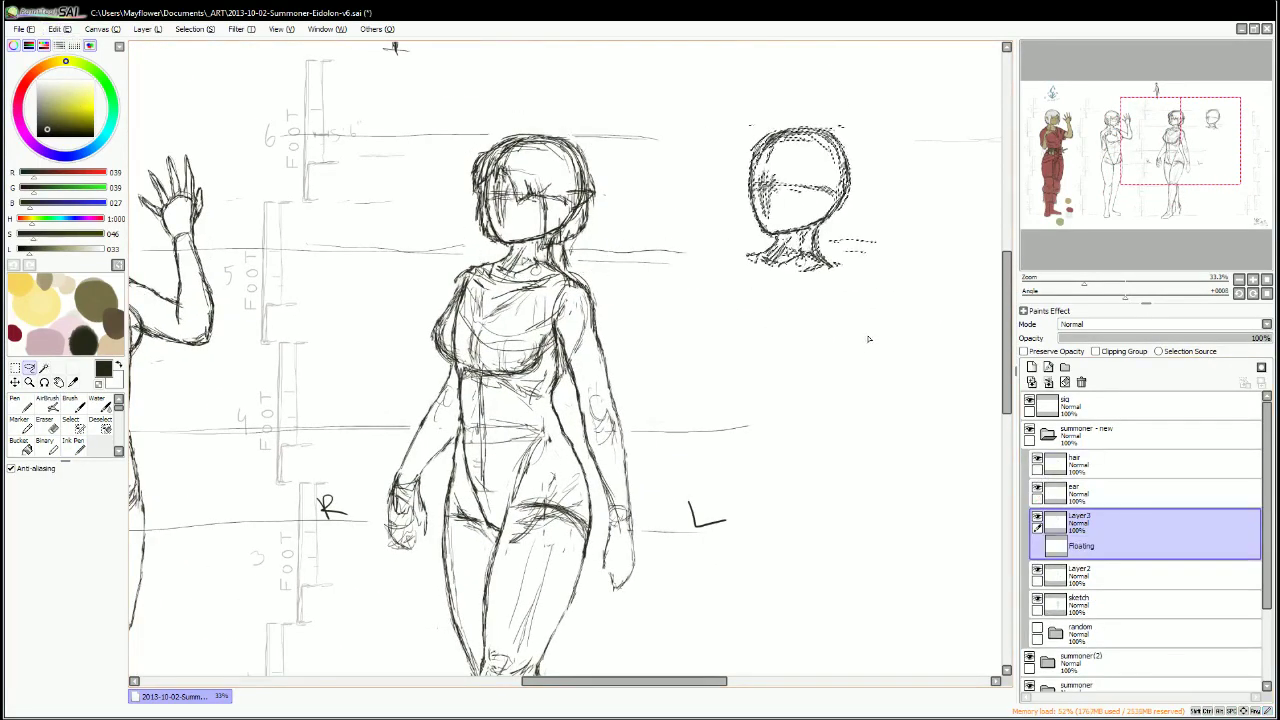
key(ctrl+v)
key(ctrl+z)
key(ctrl+z)
key(ctrl+z)
click(1036, 522)
click(1036, 522)
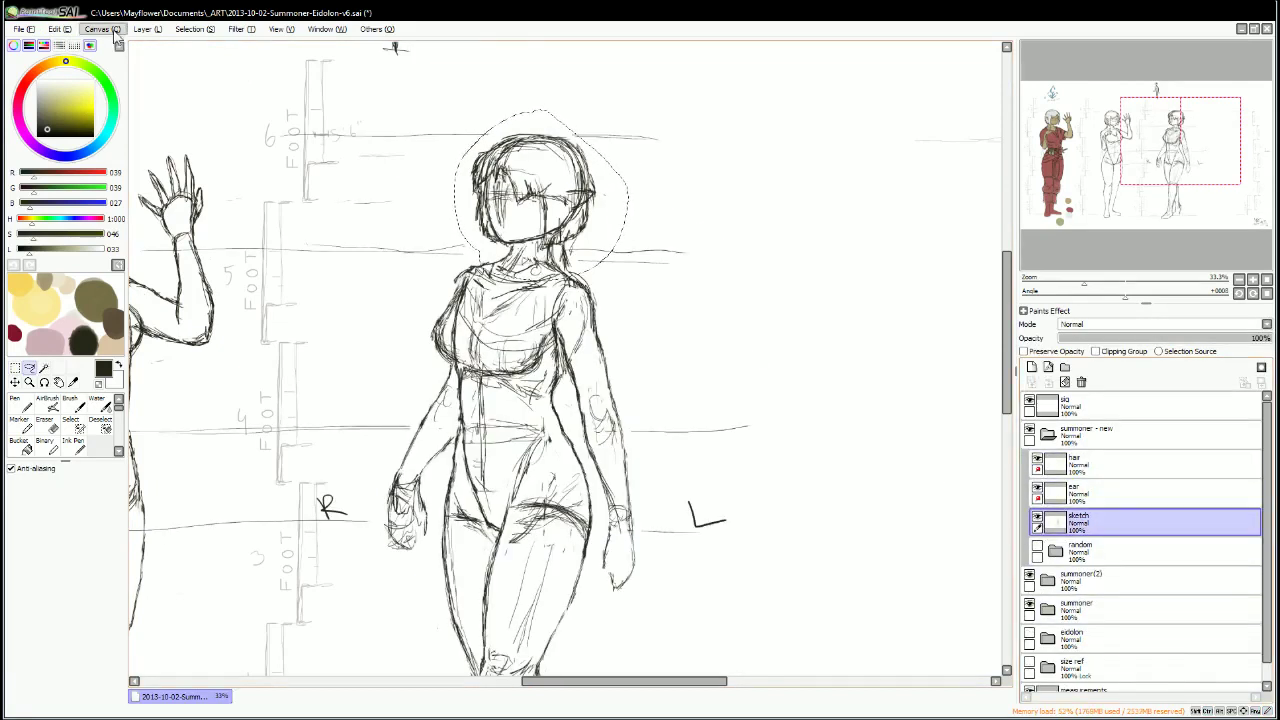
key(ctrl+t)
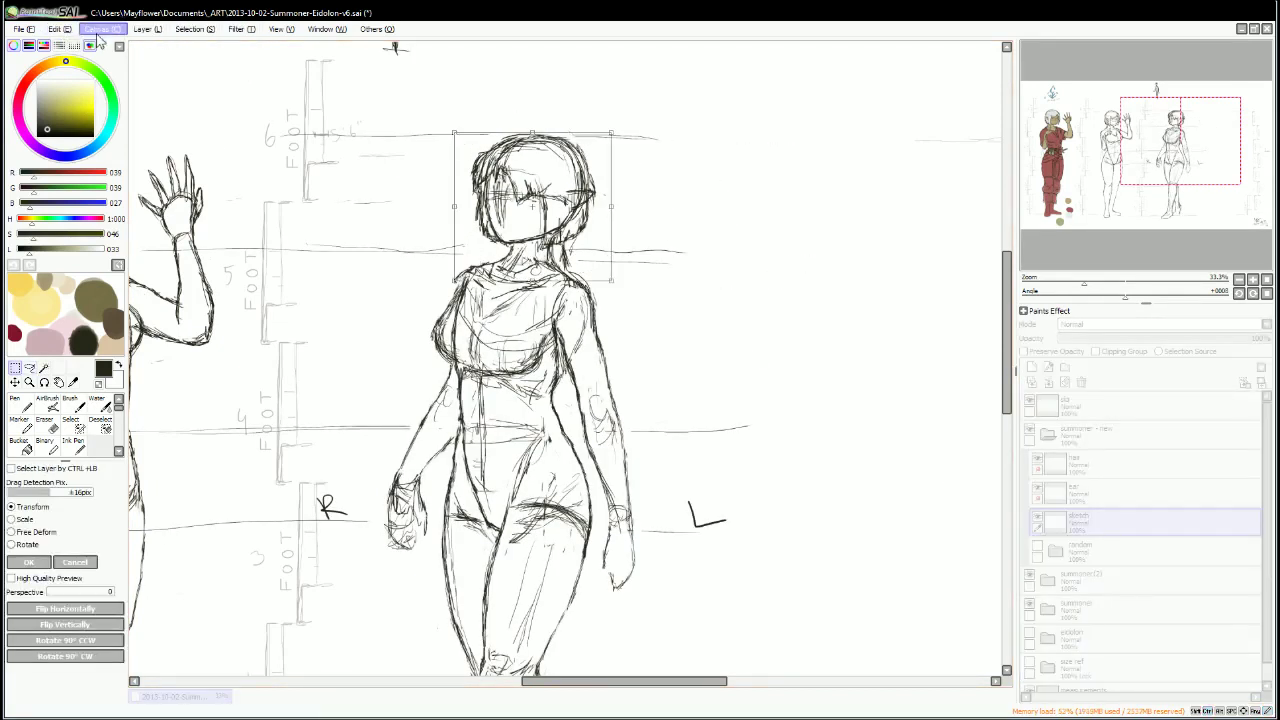
key(Return)
key(ctrl+d)
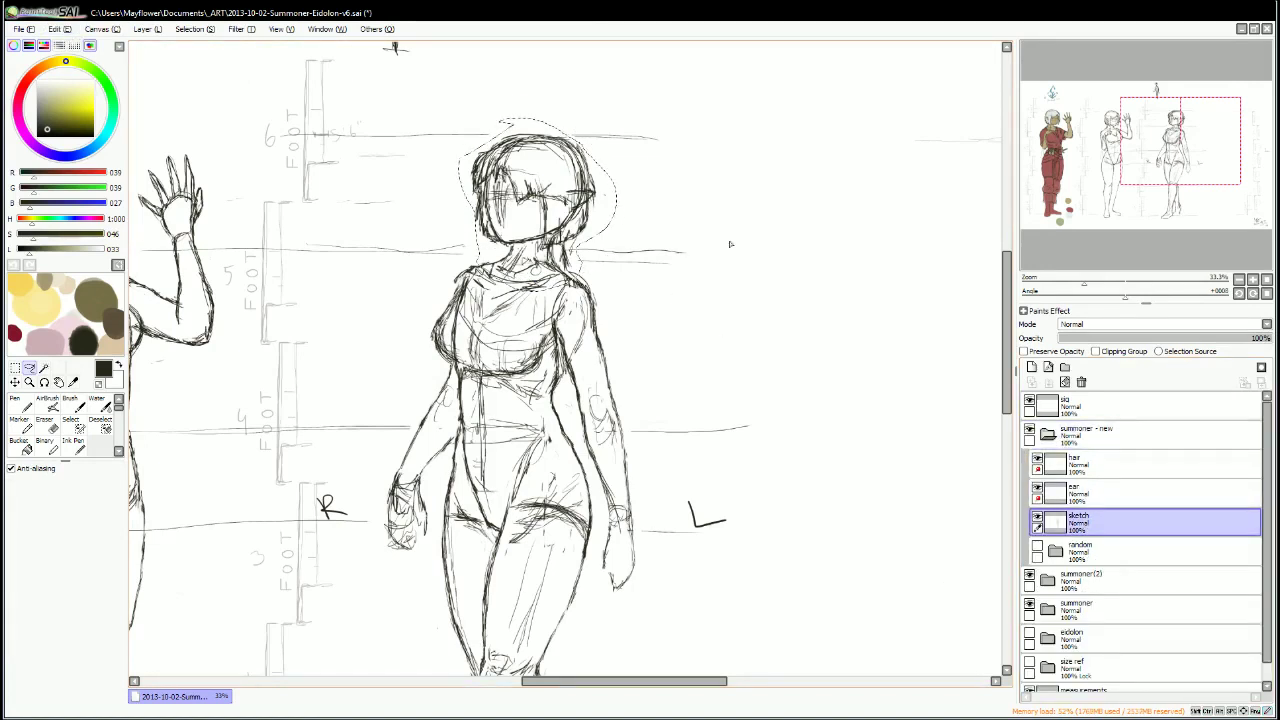
Copy the second figure's head and hair into the empty space beside it and merge the copies into a layer named "back".
click(1031, 366)
drag(760, 140, 830, 260)
click(1145, 462)
drag(520, 115, 470, 240)
key(ctrl+c)
key(ctrl+v)
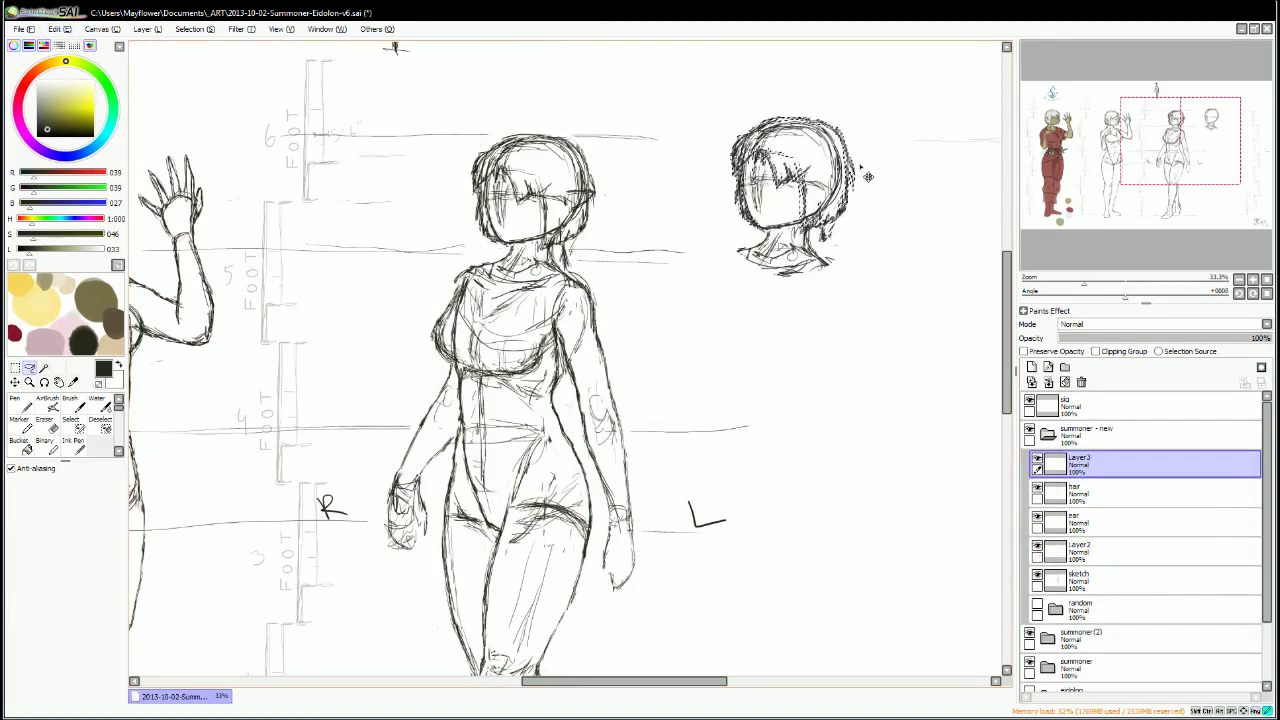
drag(1094, 491, 1075, 478)
Flip the copied head horizontally and erase its bangs and facial lines.
key(ctrl+t)
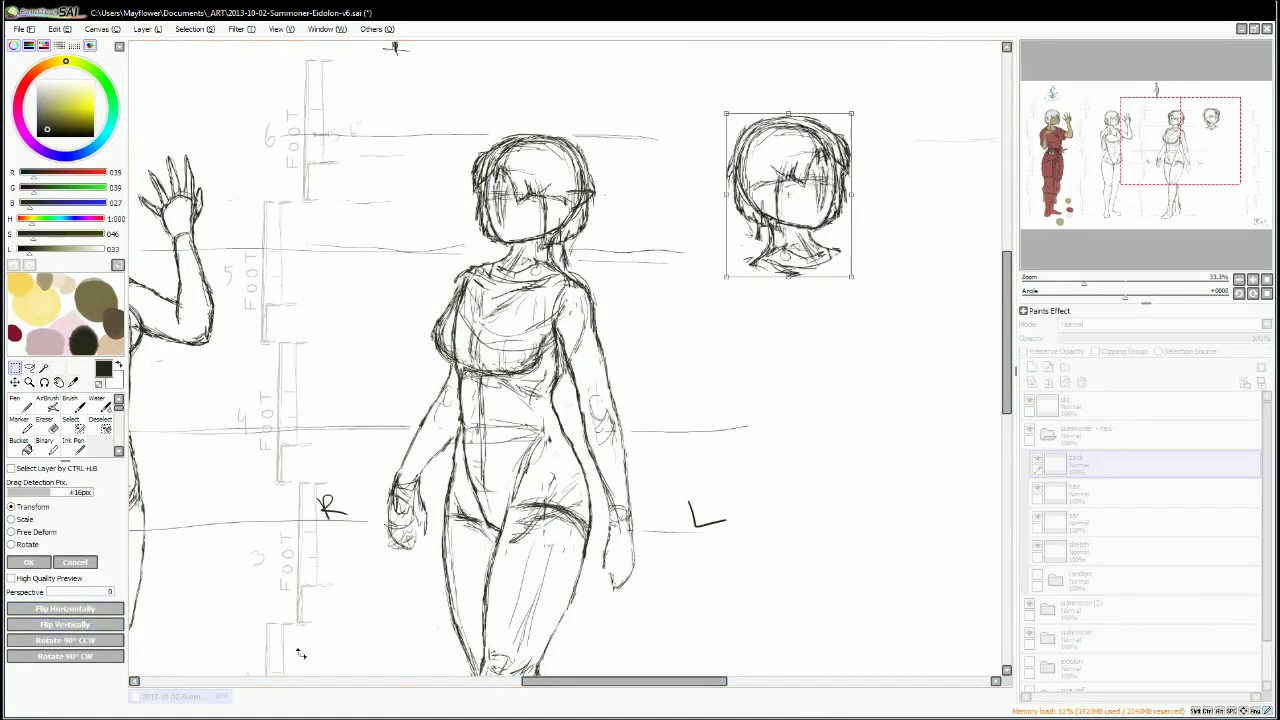
key(Return)
click(73, 445)
mouse_move(560, 360)
mouse_down()
mouse_move(470, 420)
mouse_move(435, 395)
mouse_up()
key(e)
mouse_move(620, 170)
mouse_down()
mouse_move(660, 215)
mouse_move(645, 240)
mouse_move(700, 175)
mouse_up()
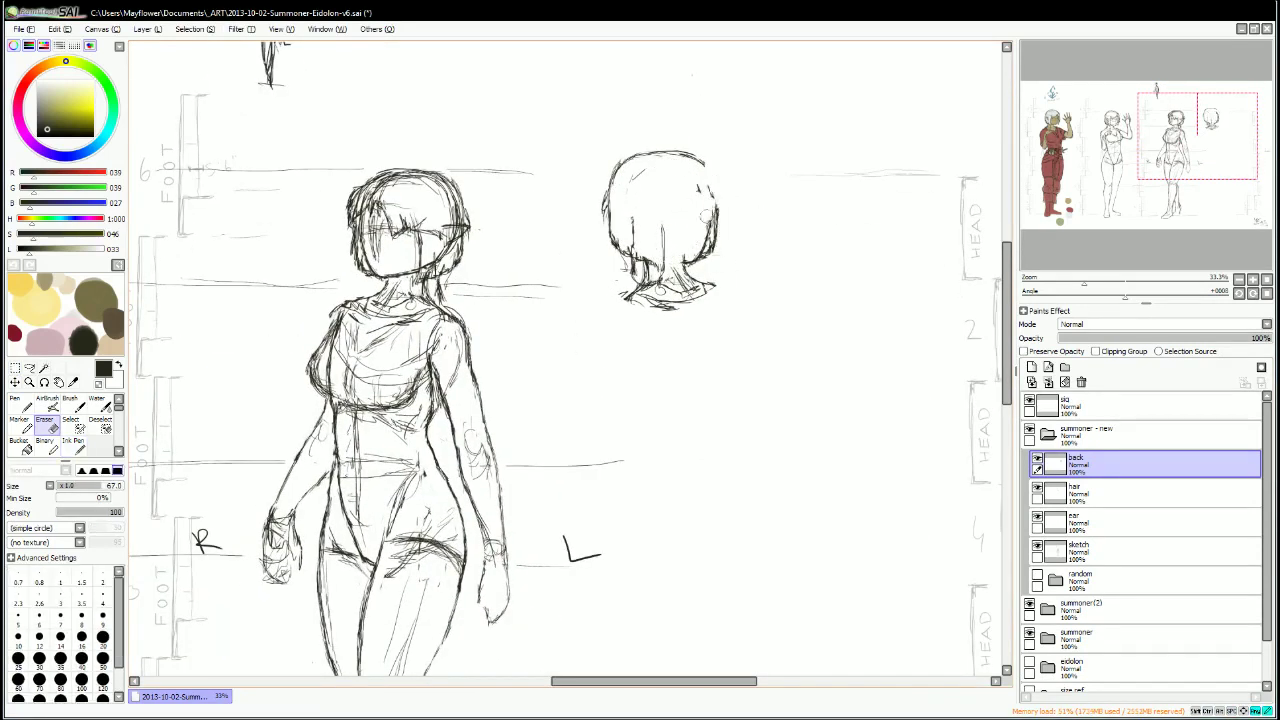
Redraw the right edge and jagged lower hem of the hair on the back-view head.
key(n)
drag(700, 220, 680, 260)
mouse_move(715, 190)
mouse_down()
mouse_move(700, 255)
mouse_move(680, 255)
mouse_move(710, 262)
mouse_up()
key(e)
key(n)
drag(720, 215, 680, 262)
mouse_move(628, 230)
mouse_down()
mouse_move(620, 272)
mouse_move(692, 270)
mouse_move(710, 305)
mouse_up()
Clean up the neck and collar lines under the back-view head and redraw both side edges of its hair.
key(e)
key(n)
mouse_move(628, 278)
mouse_down()
mouse_move(648, 286)
mouse_move(640, 316)
mouse_up()
mouse_move(676, 290)
mouse_down()
mouse_move(712, 310)
mouse_move(674, 306)
mouse_up()
key(e)
key(n)
drag(606, 200, 608, 235)
drag(712, 204, 720, 236)
drag(718, 250, 706, 266)
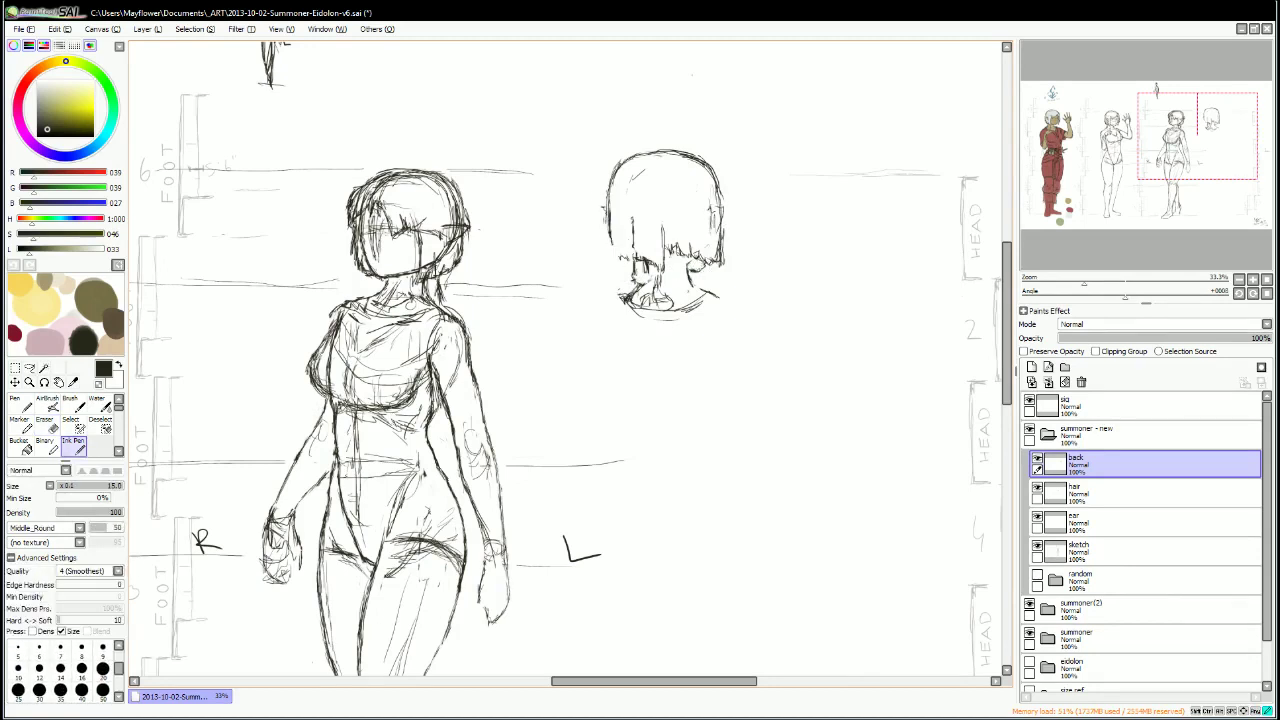
Sketch strands on the back of the head gathering toward the nape, erasing and redrawing the left side of the hair.
drag(628, 178, 622, 256)
drag(665, 220, 660, 264)
key(e)
key(n)
mouse_move(632, 172)
mouse_down()
mouse_move(630, 258)
mouse_move(614, 244)
mouse_up()
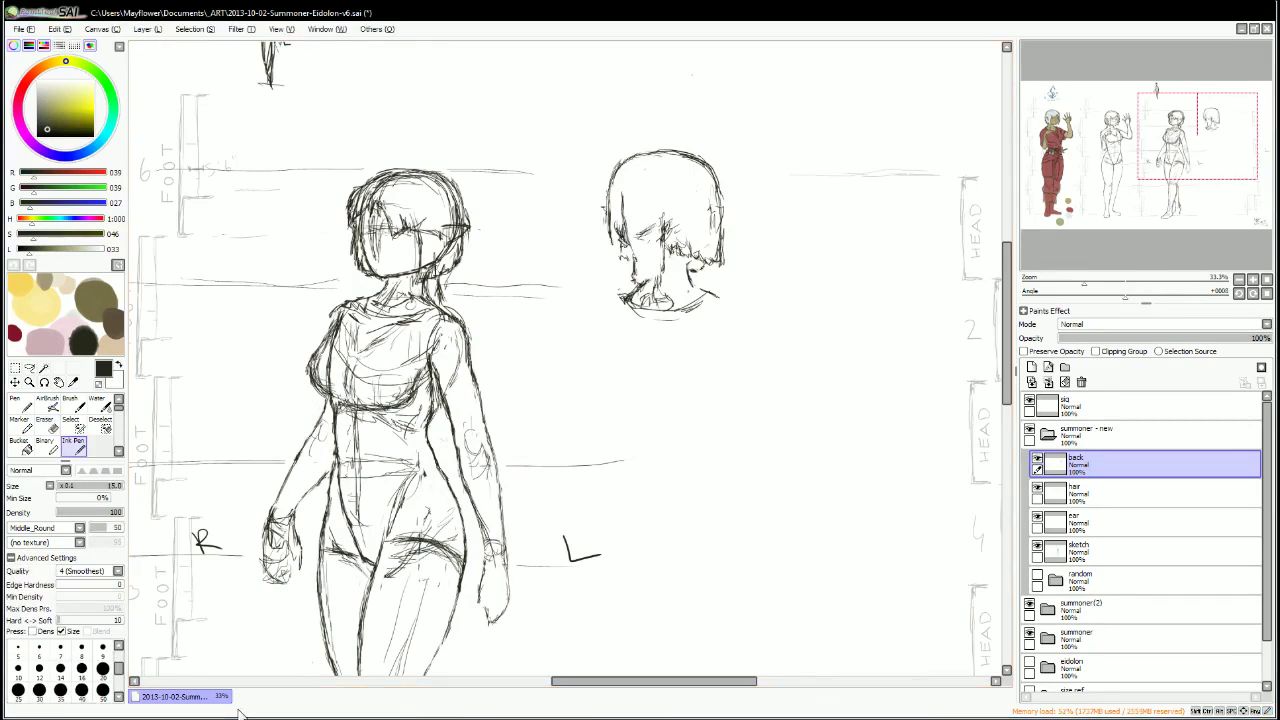
drag(648, 230, 656, 268)
drag(656, 224, 660, 304)
key(e)
key(n)
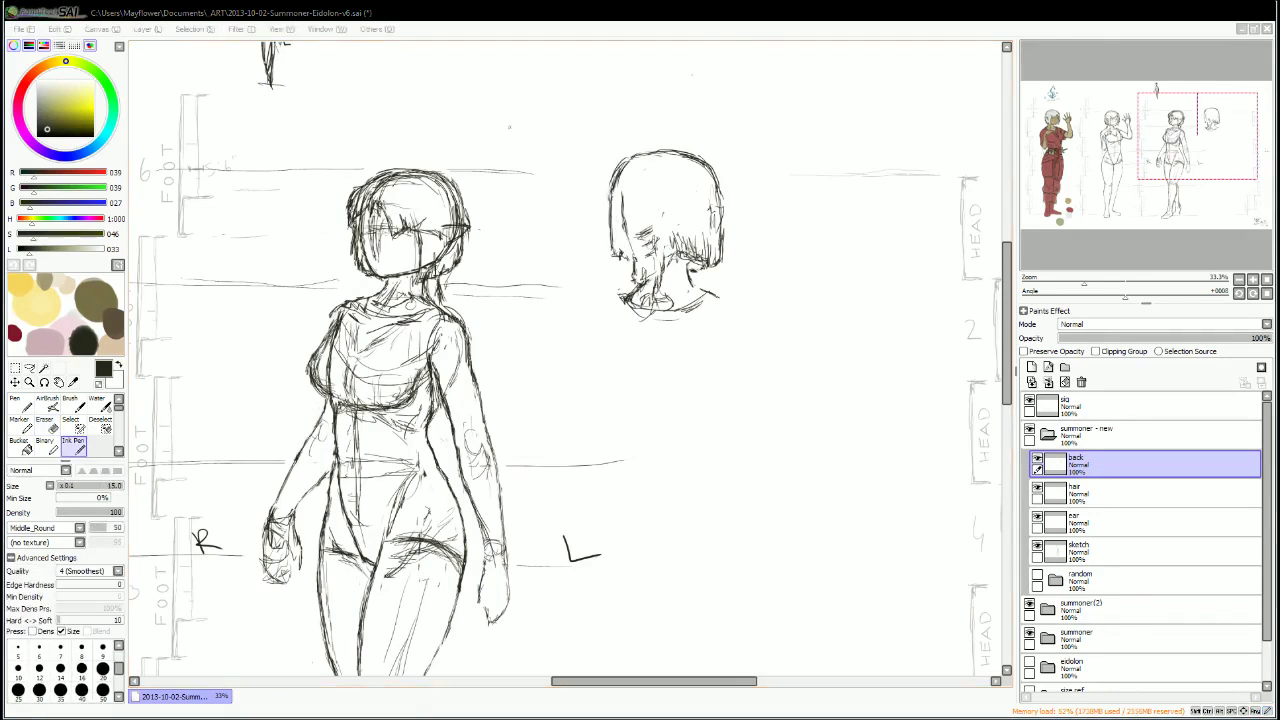
Draw a long braid with a loose tufted end hanging from the nape of the back-view head.
scroll(567, 385, right, 1)
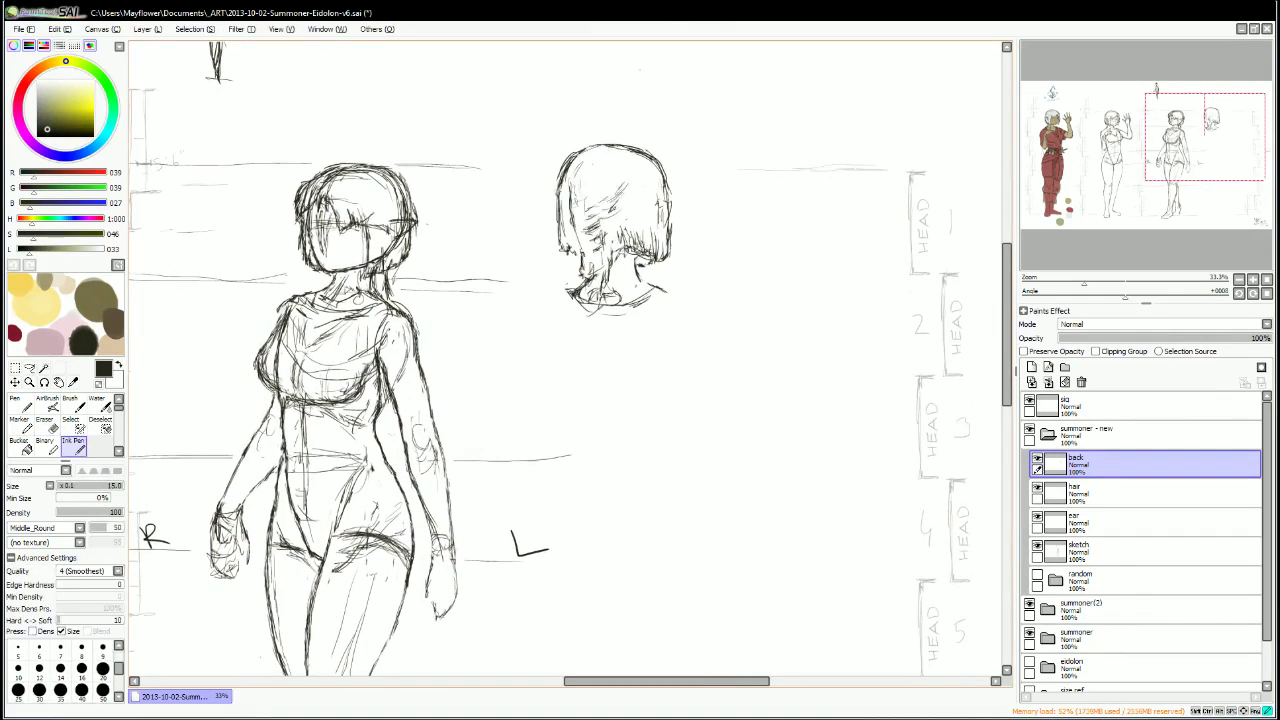
drag(586, 278, 579, 337)
drag(600, 299, 584, 400)
drag(594, 342, 588, 406)
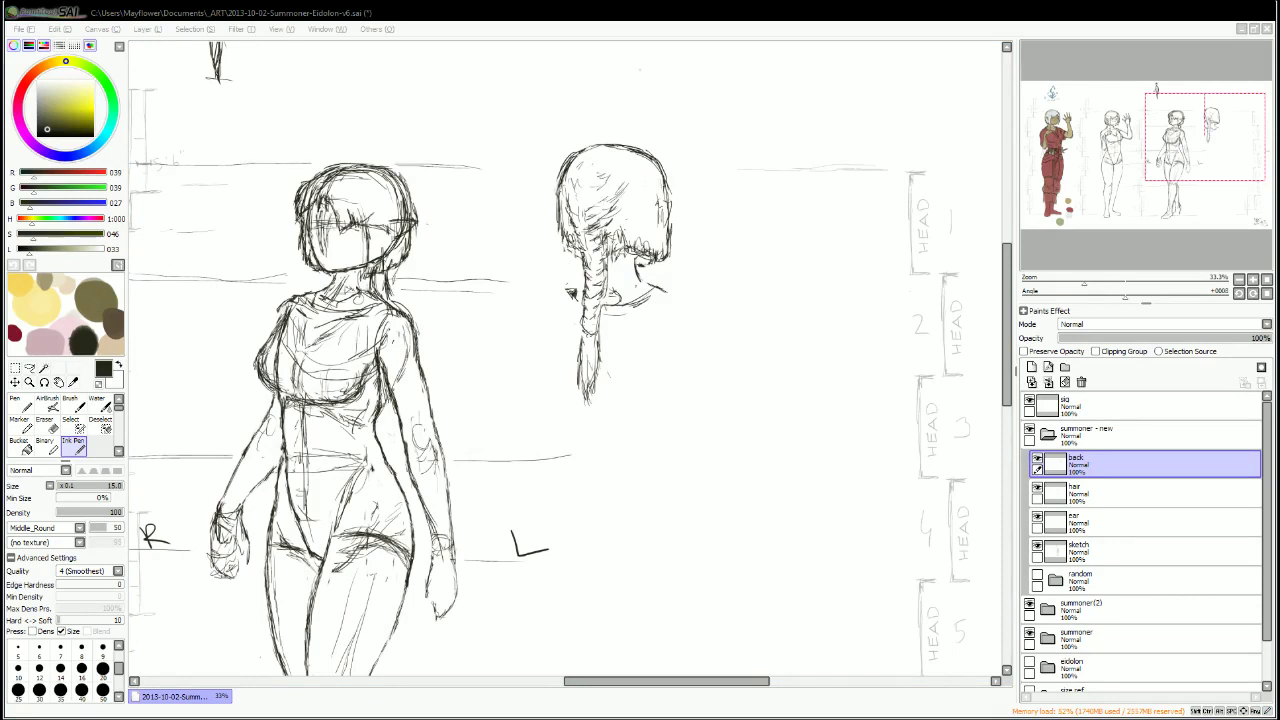
Erase stray collar lines beside the braid and redraw the back-view head's crown and right hair edge.
scroll(565, 360, up, 1)
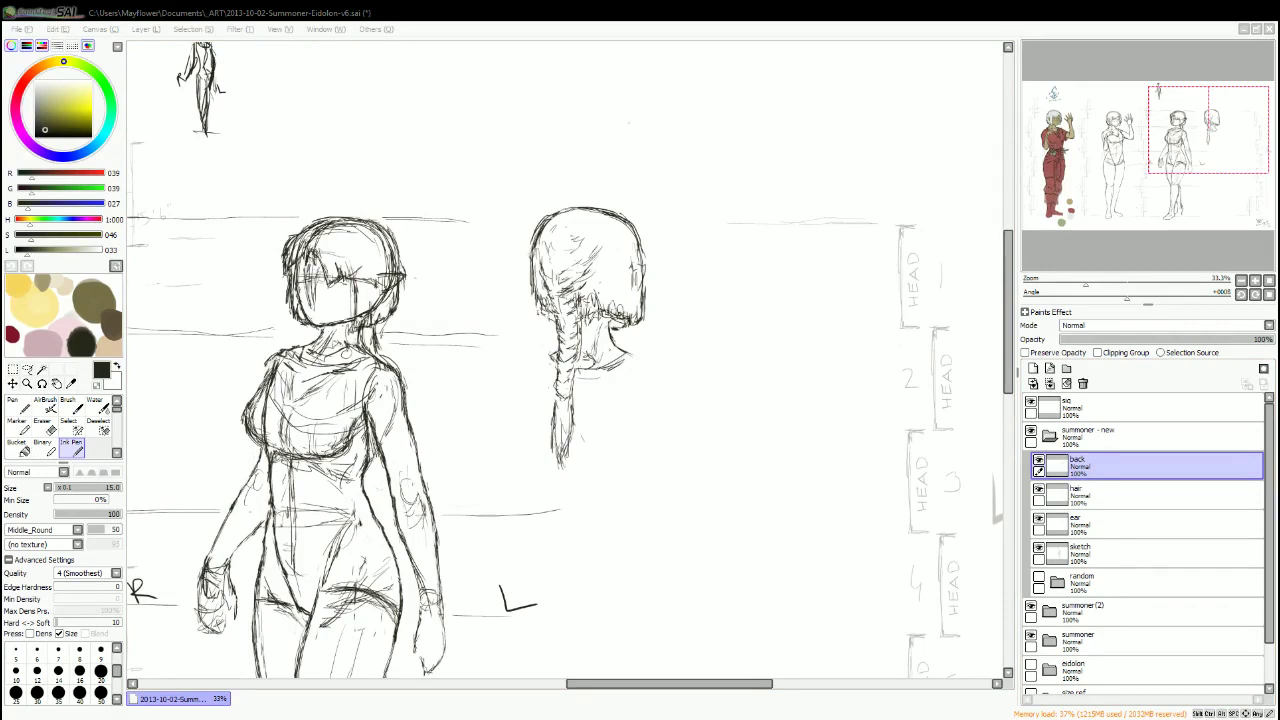
scroll(565, 360, up, 1)
key(e)
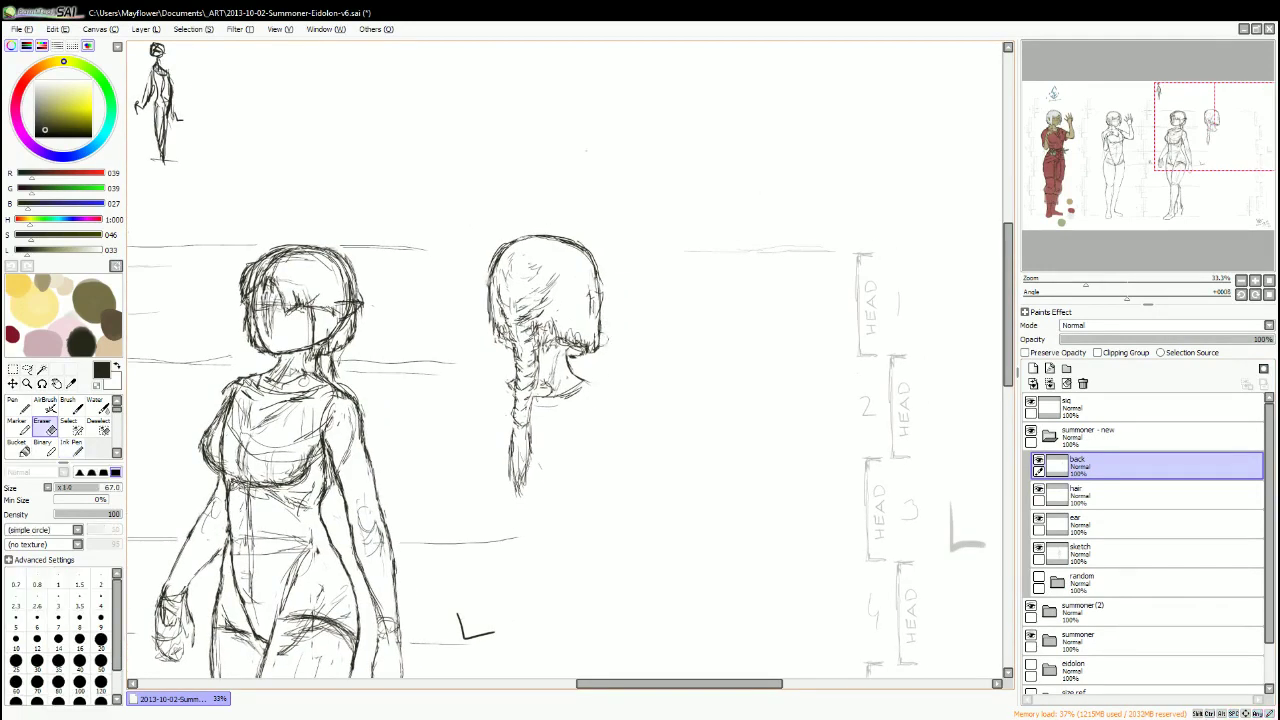
key(n)
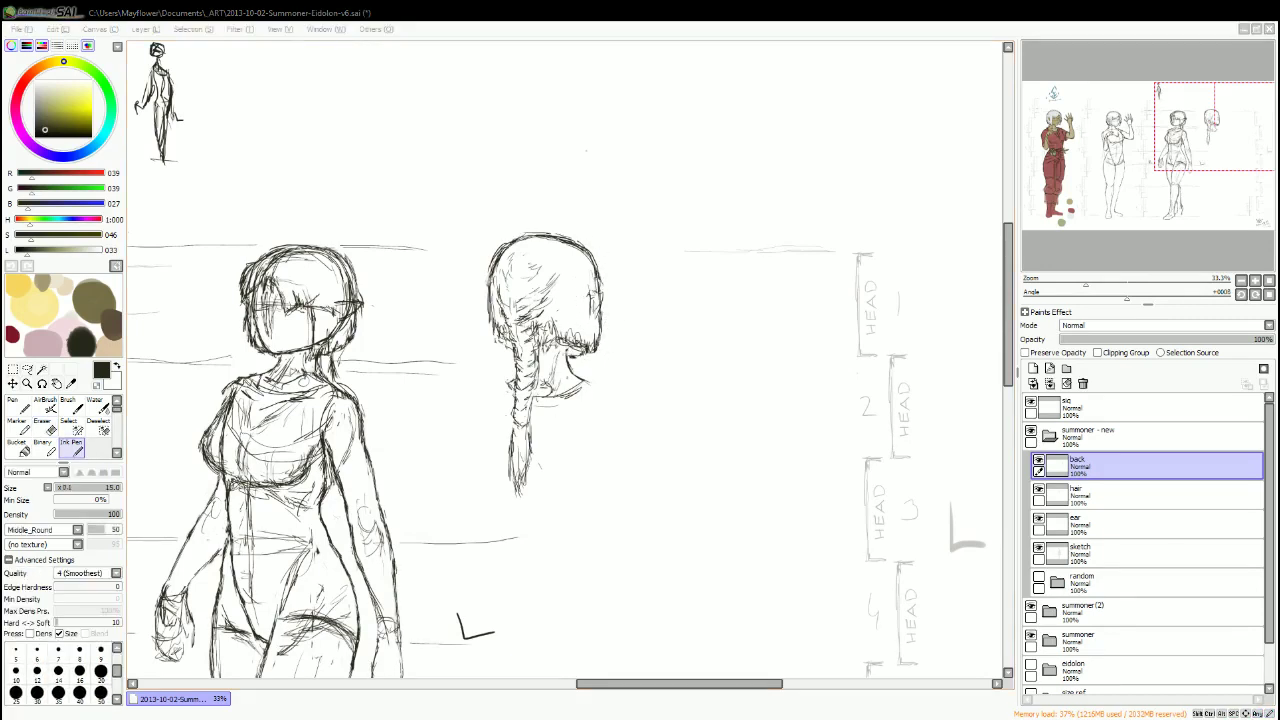
drag(560, 360, 593, 300)
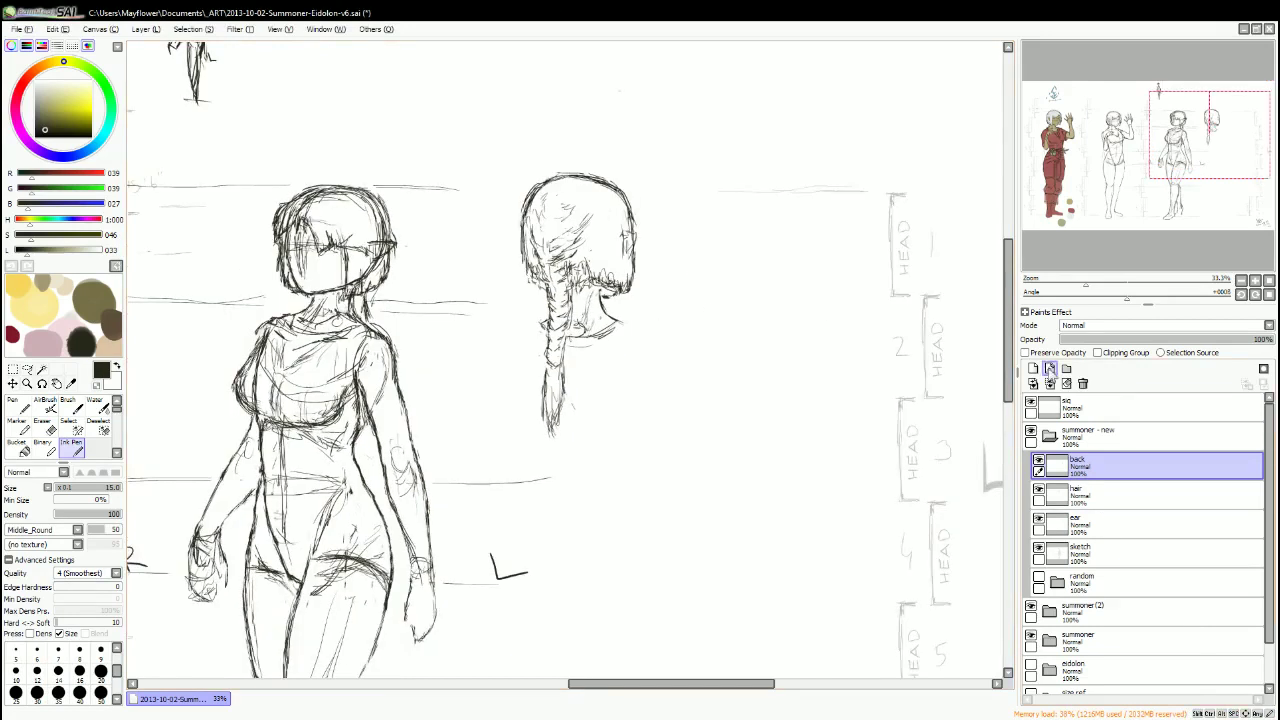
Group the back, hair, ear and sketch layers in a folder named "sketch" and add a layer named "face" above it.
click(1066, 368)
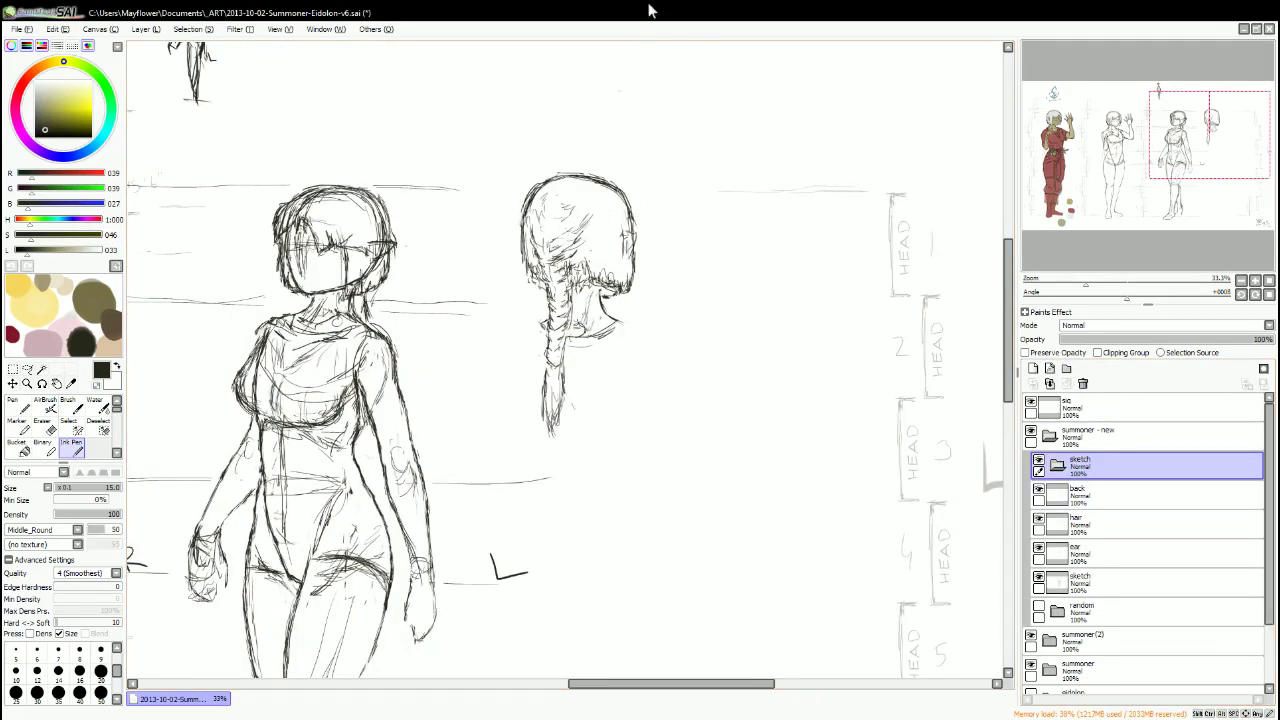
drag(455, 240, 433, 185)
ctrl+click(1100, 495)
shift+click(1100, 555)
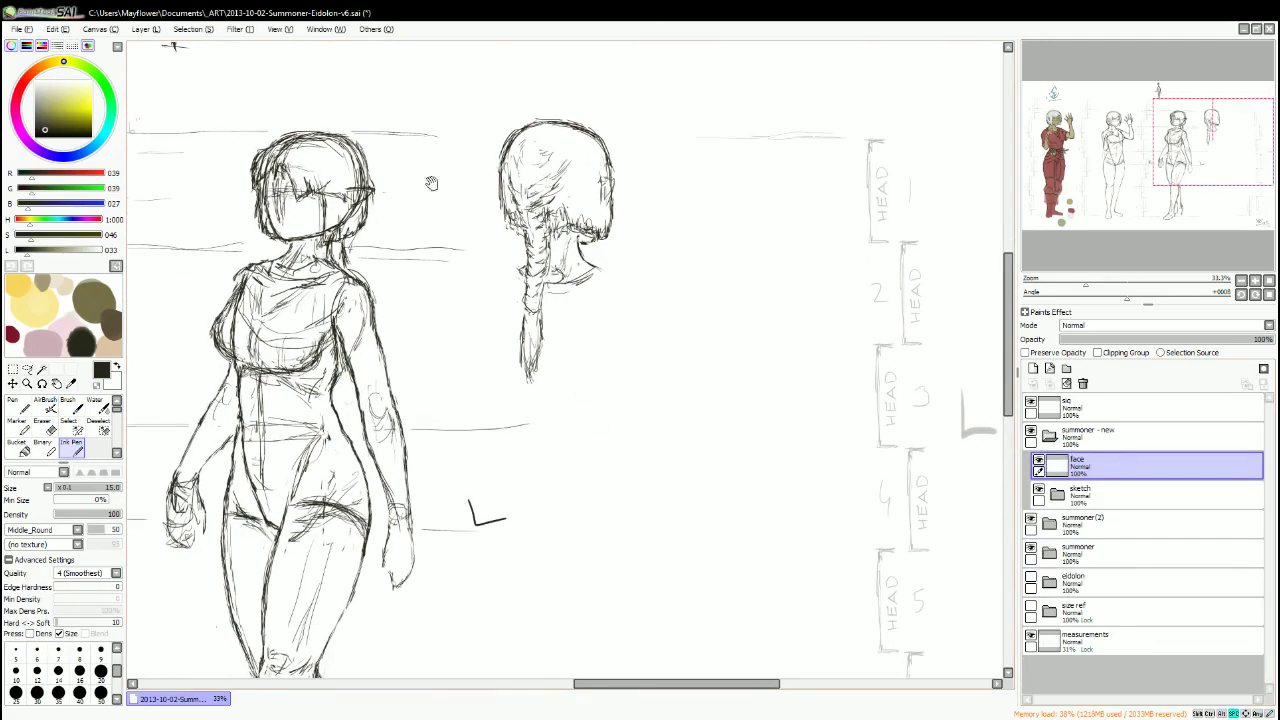
Hide the hair layer and outline the second figure's near eye on the face layer.
scroll(431, 183, up, 1)
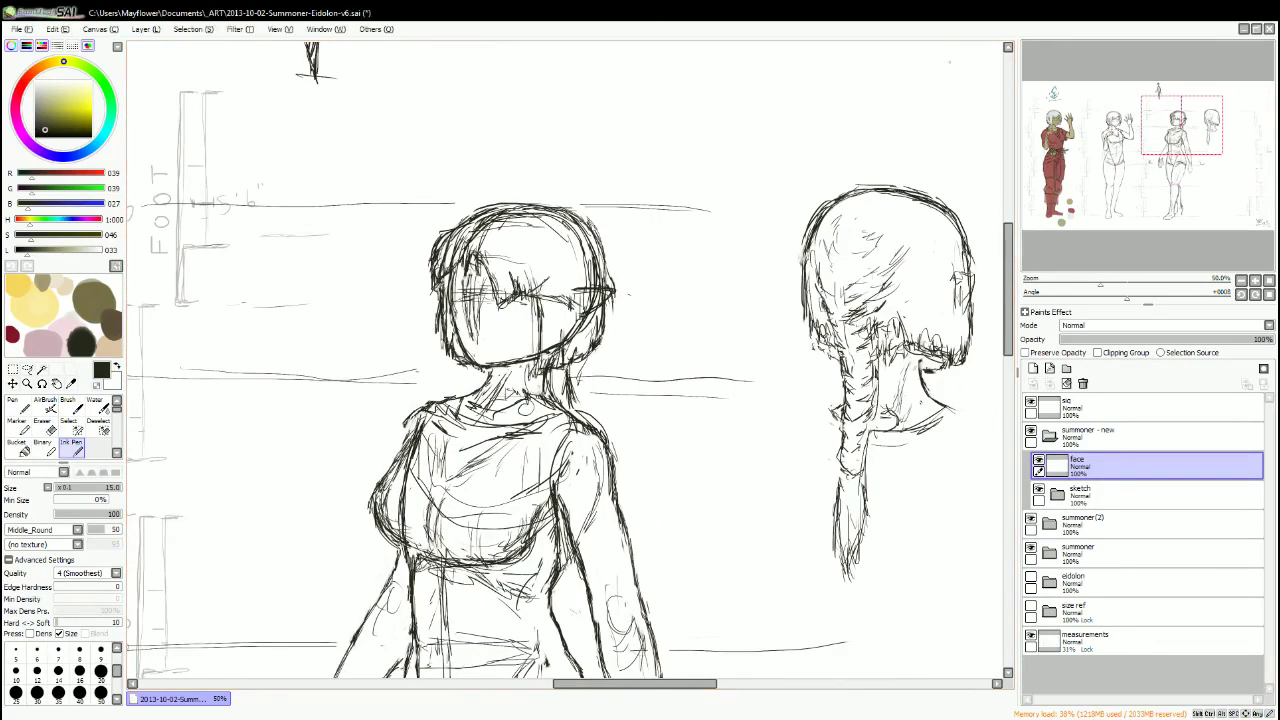
mouse_move(570, 360)
mouse_down()
mouse_move(470, 260)
mouse_move(603, 352)
mouse_up()
click(1057, 493)
click(1046, 547)
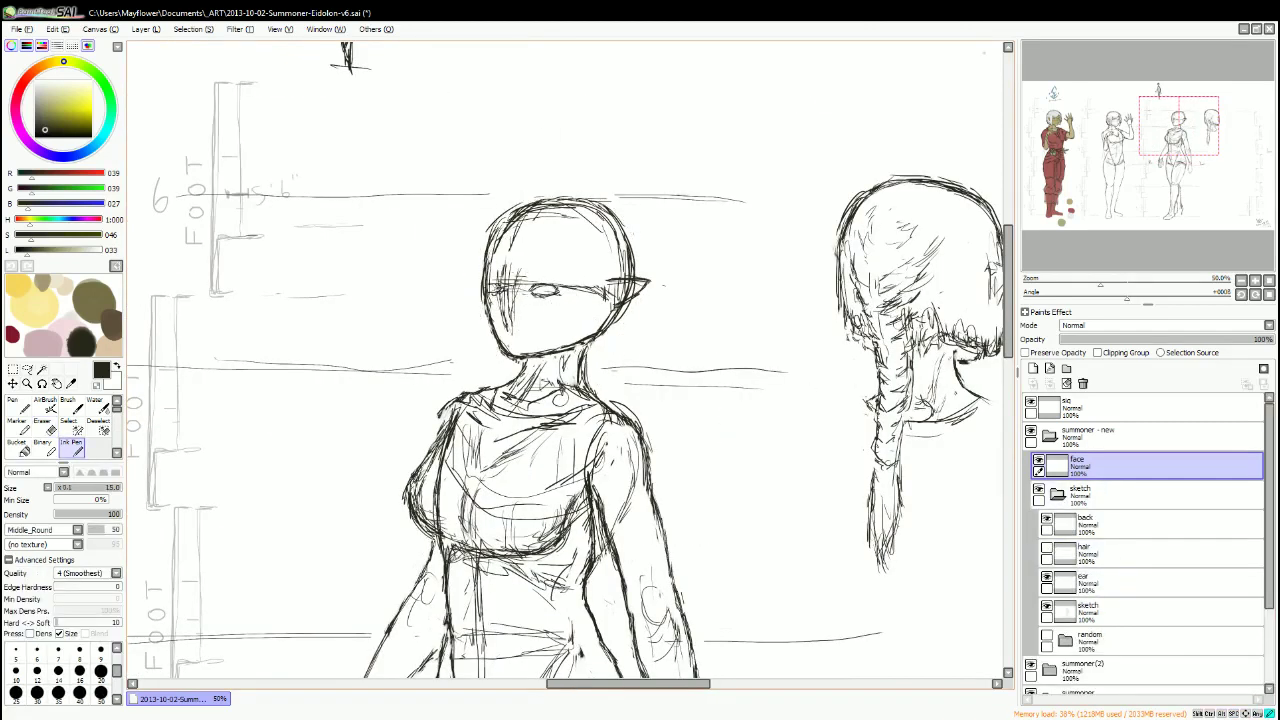
Separate the facial guides onto a "guidelines" layer at 11% opacity and sketch the far eye and nose on the face layer.
key(m)
drag(1080, 665, 1075, 462)
click(1077, 490)
click(71, 445)
drag(492, 283, 507, 320)
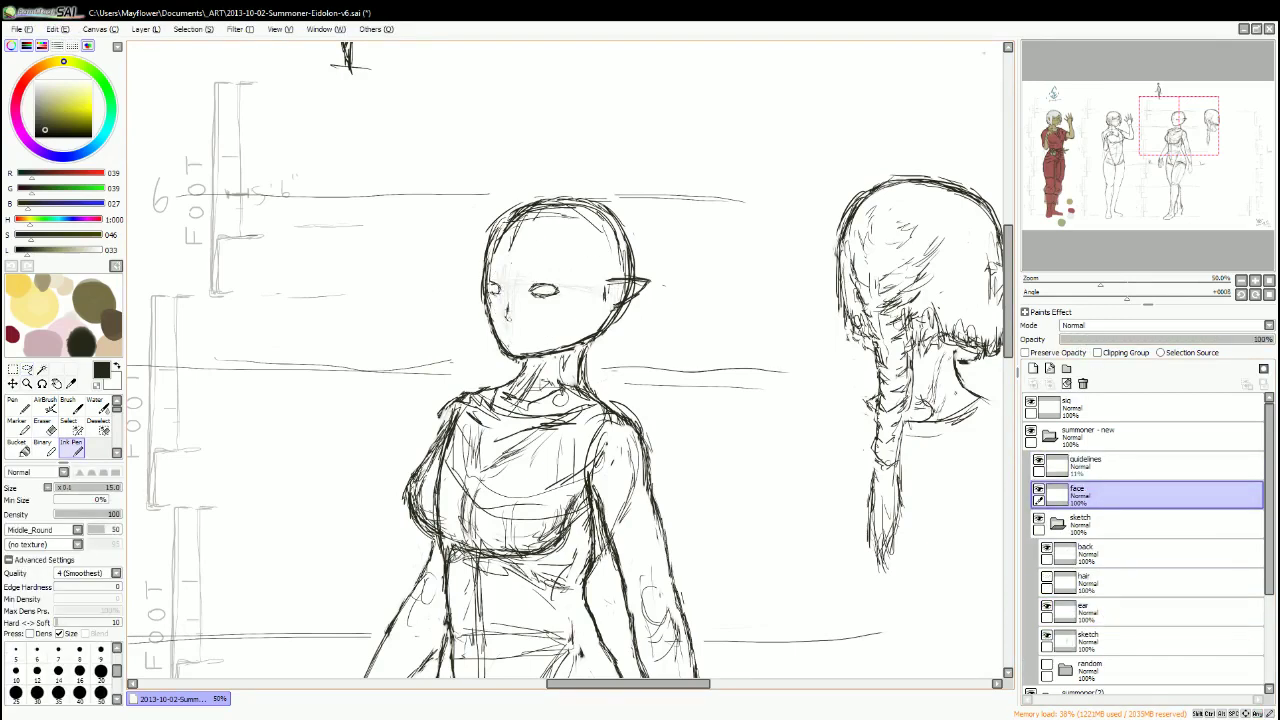
Refine the far side of the face outline on the sketch layer and reshape the eyes and nose on the face layer.
click(1093, 498)
drag(488, 236, 485, 282)
click(1085, 663)
scroll(1150, 550, down, 2)
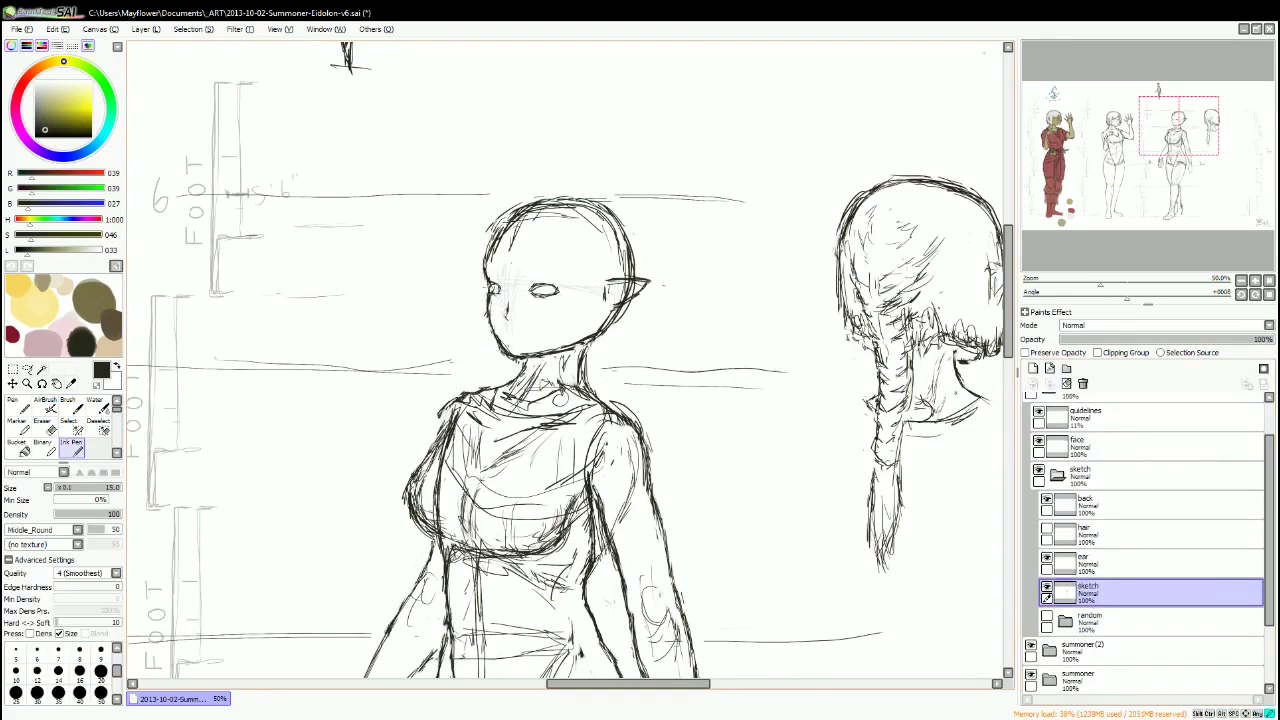
mouse_move(503, 283)
mouse_down()
mouse_move(493, 287)
mouse_move(578, 322)
mouse_up()
key(e)
key(ctrl+z)
key(n)
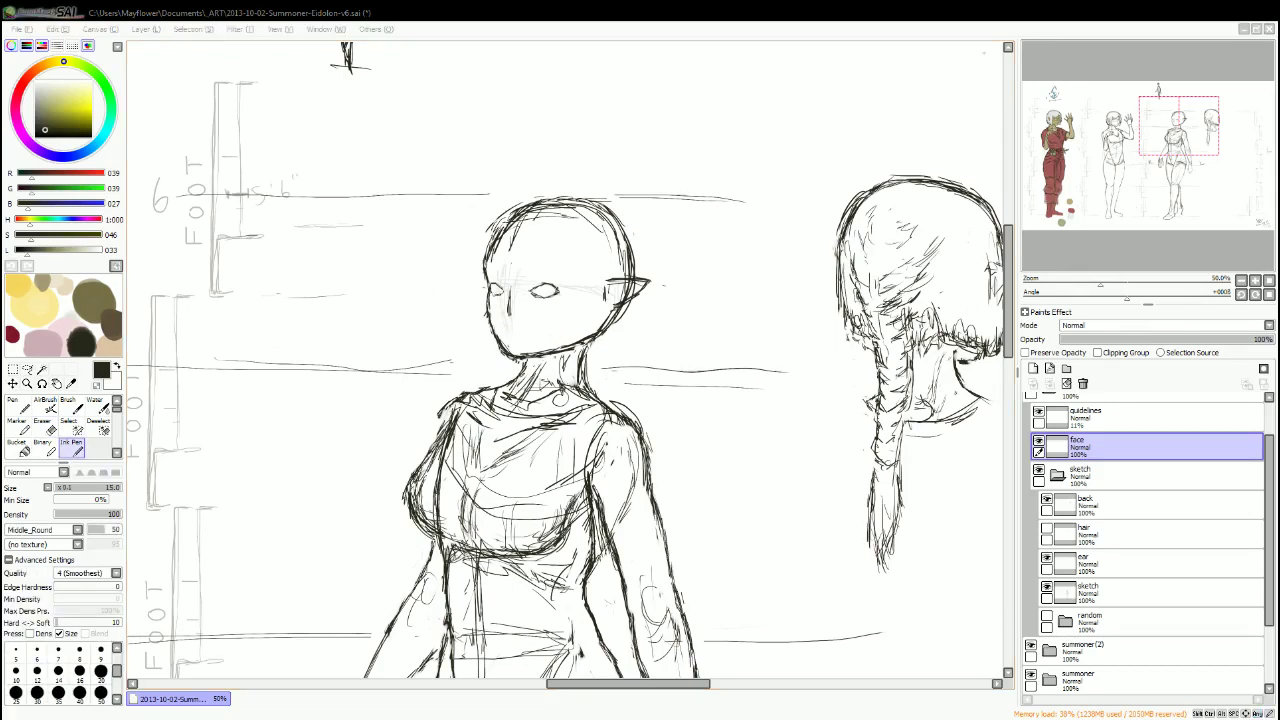
Set the Ink Pen size to 10 and draw the nose, mouth and a brow on the face layer.
scroll(538, 305, down, 1)
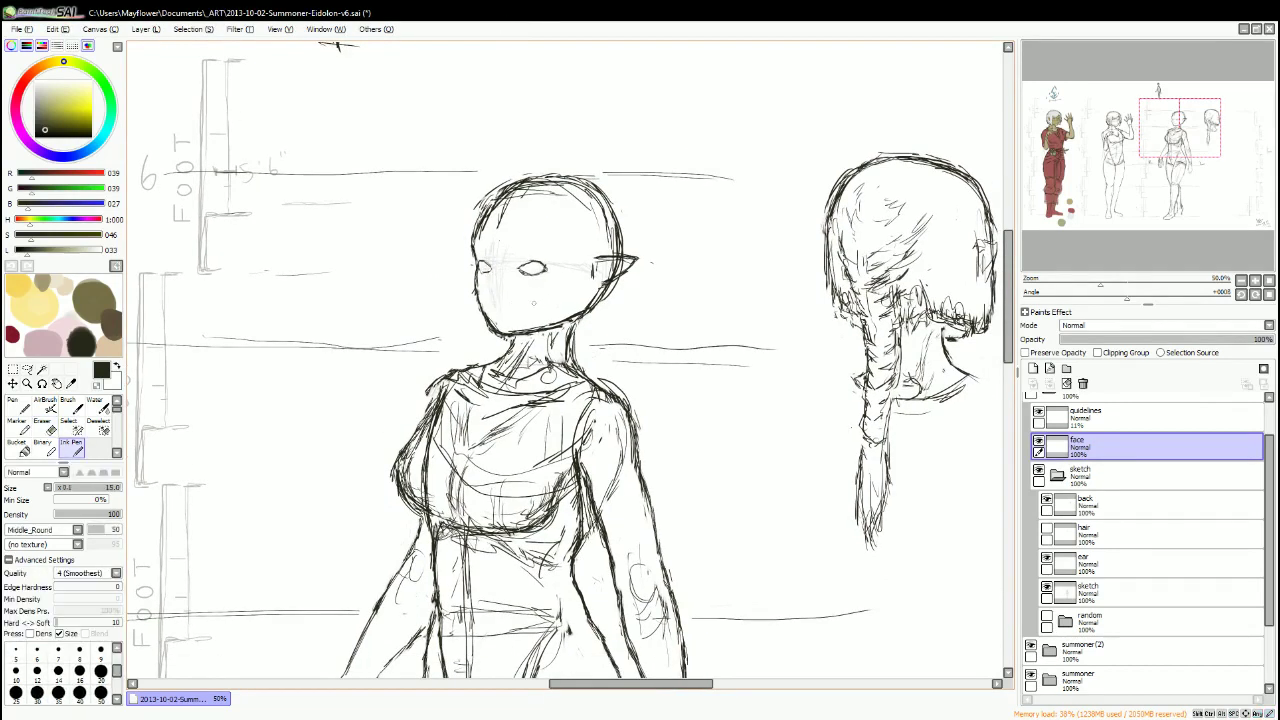
mouse_move(500, 308)
mouse_down()
mouse_move(556, 307)
mouse_move(530, 309)
mouse_up()
key(ctrl+z)
click(15, 670)
key(ctrl+z)
mouse_move(518, 256)
mouse_down()
mouse_move(550, 270)
mouse_move(537, 265)
mouse_up()
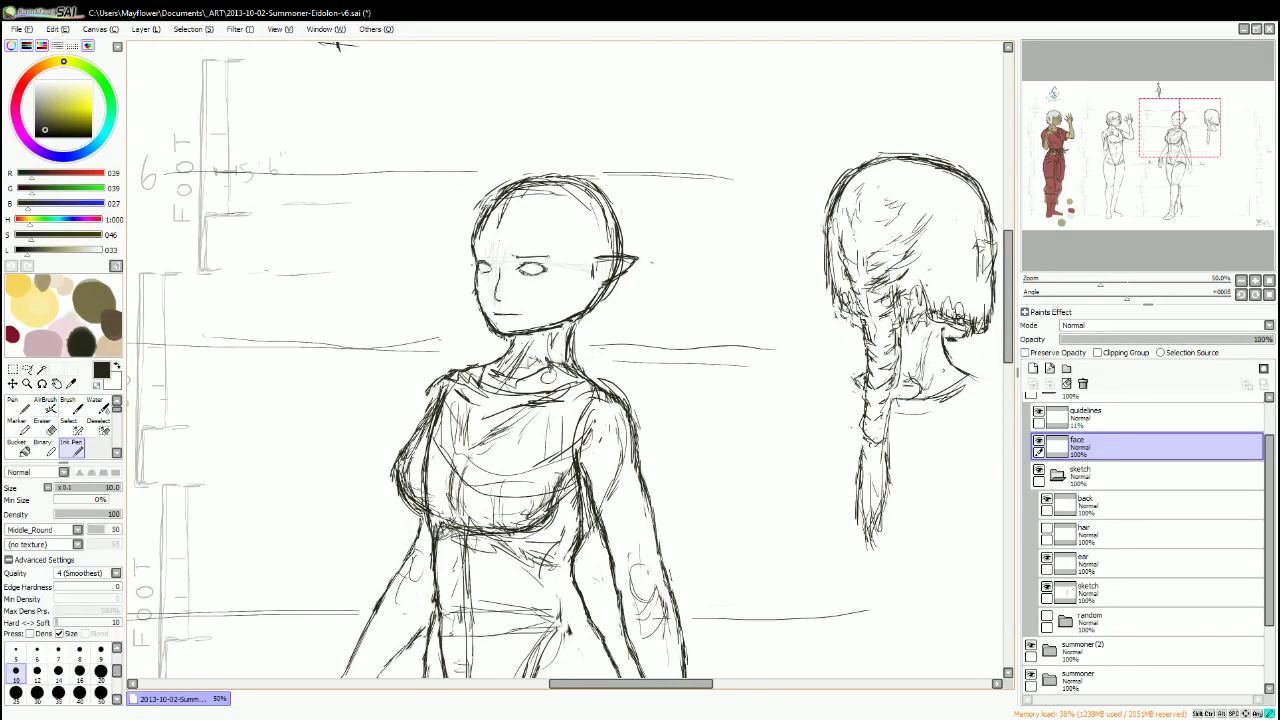
Replace the straight brow with curved eyebrows and delete the guidelines layer.
key(ctrl+z)
key(ctrl+z)
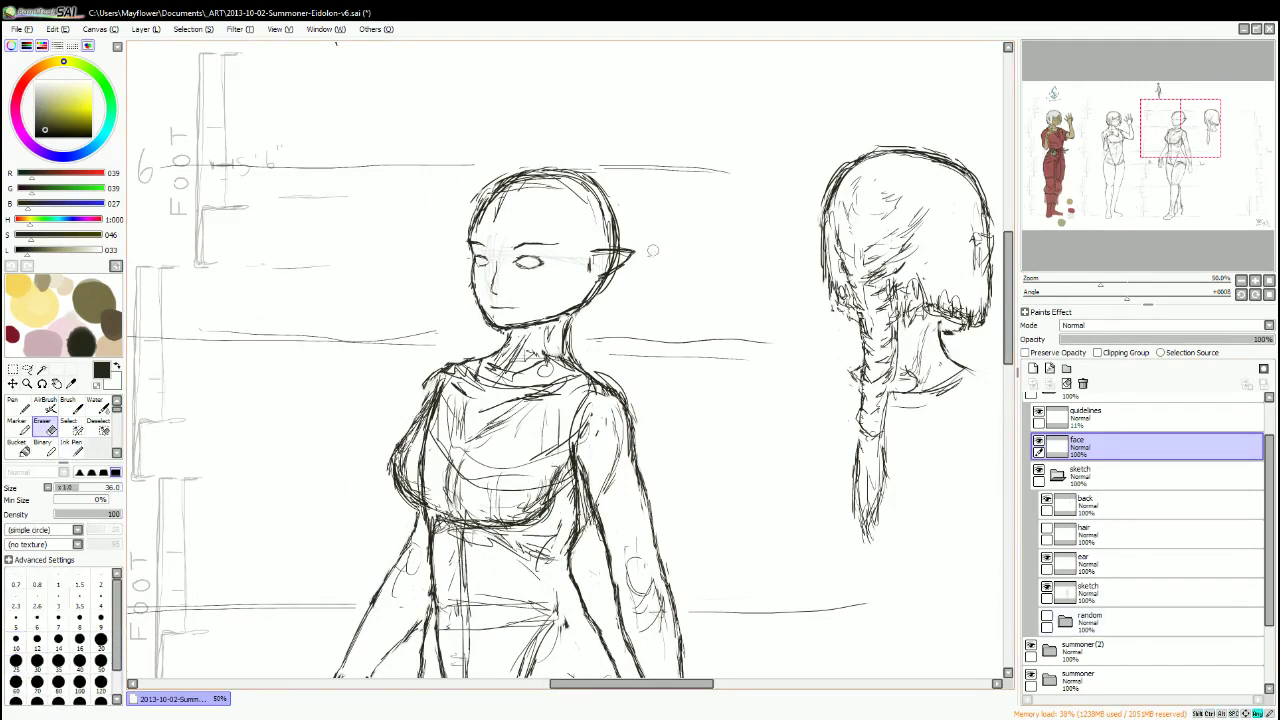
click(1100, 420)
click(1082, 383)
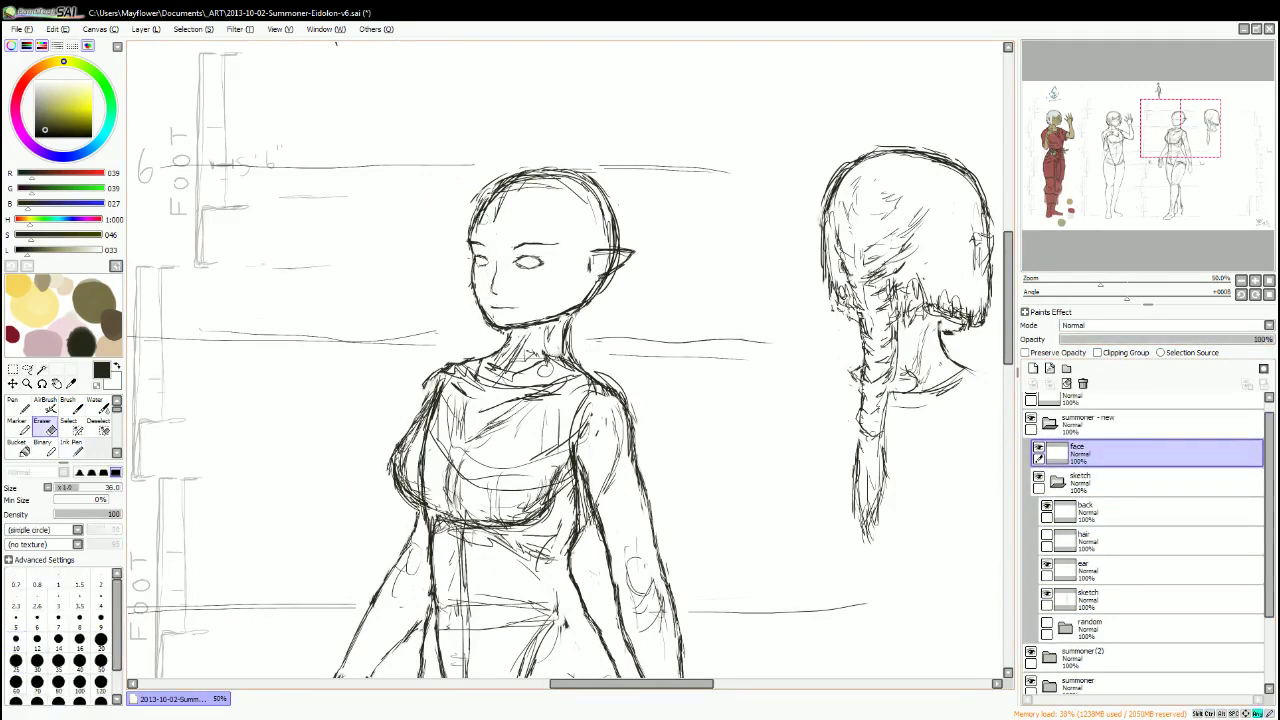
Clean the head and jaw outline on the sketch layer and draw irises on a new layer named "eyes".
click(1090, 597)
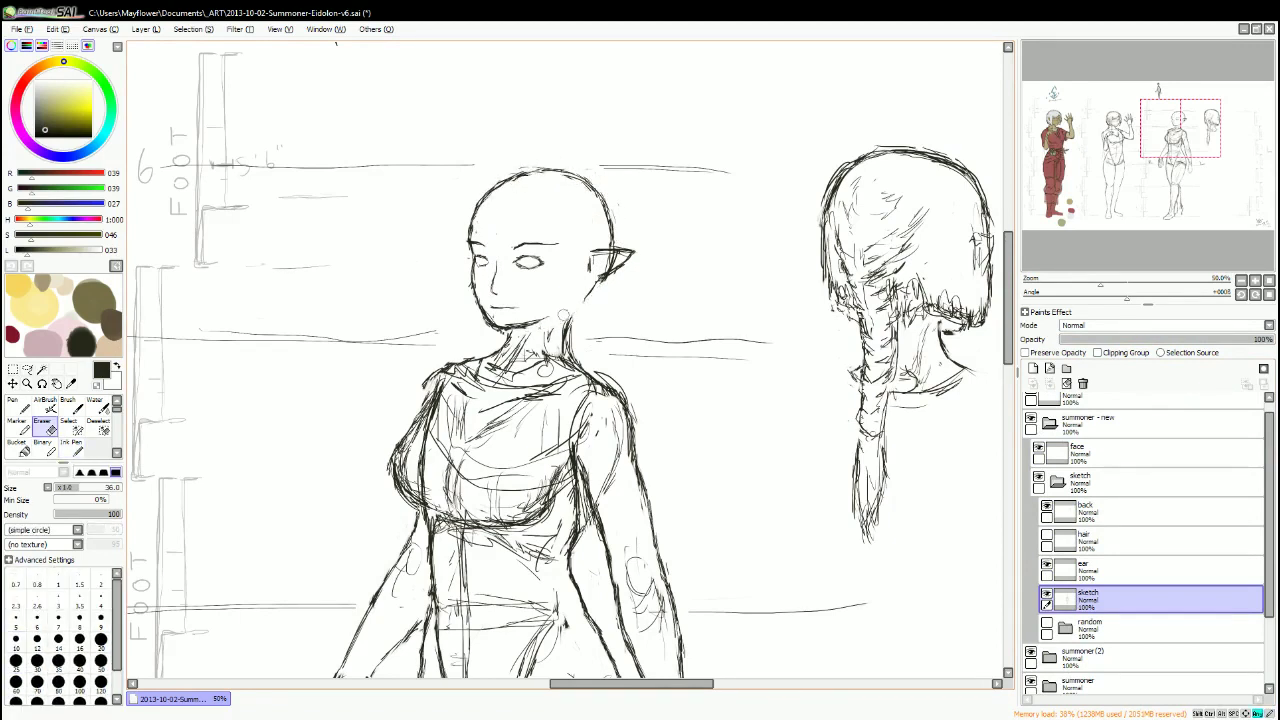
key(e)
key(n)
drag(533, 300, 556, 290)
key(ctrl+z)
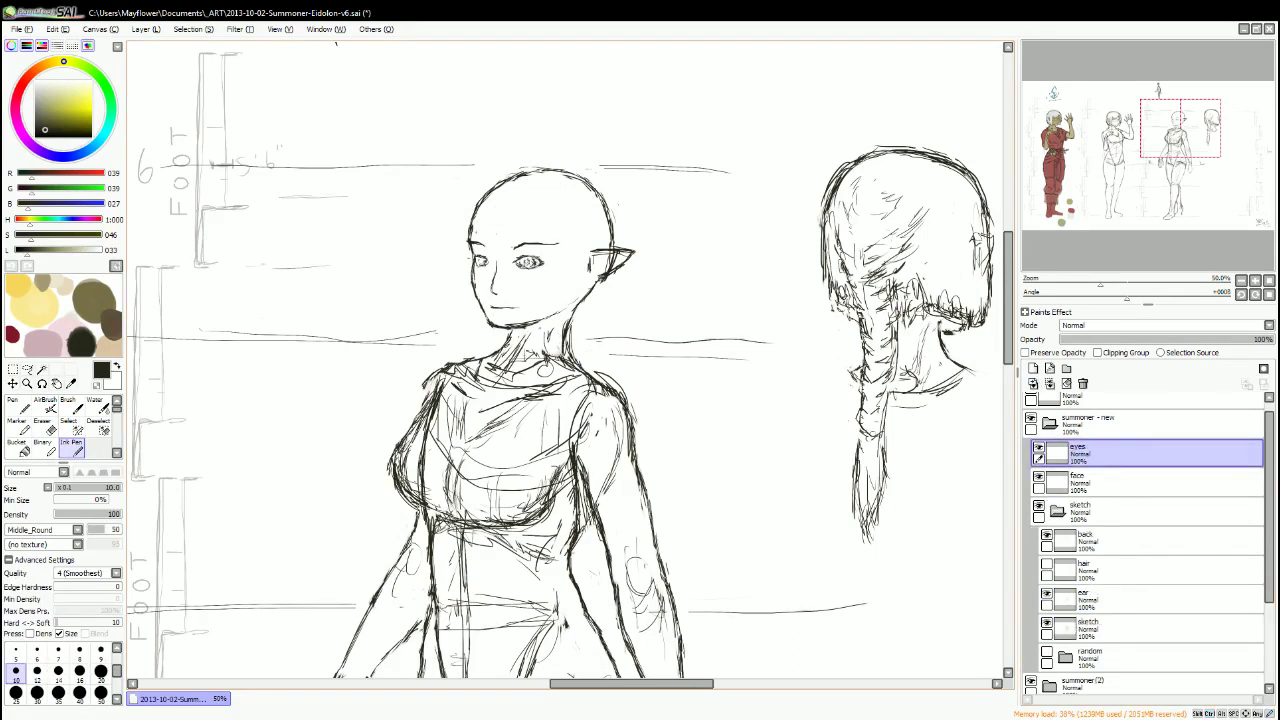
Erase and redraw the second figure's nose line on the face layer.
click(1150, 482)
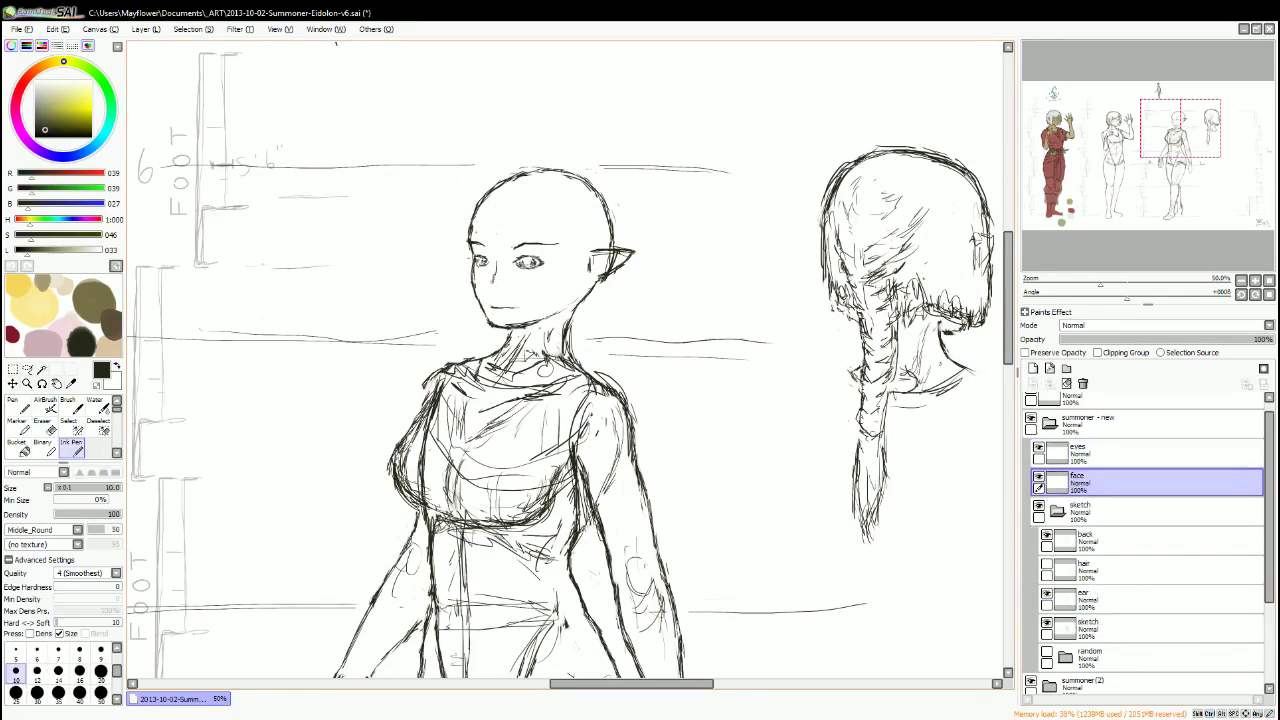
key(e)
key(n)
drag(490, 272, 489, 291)
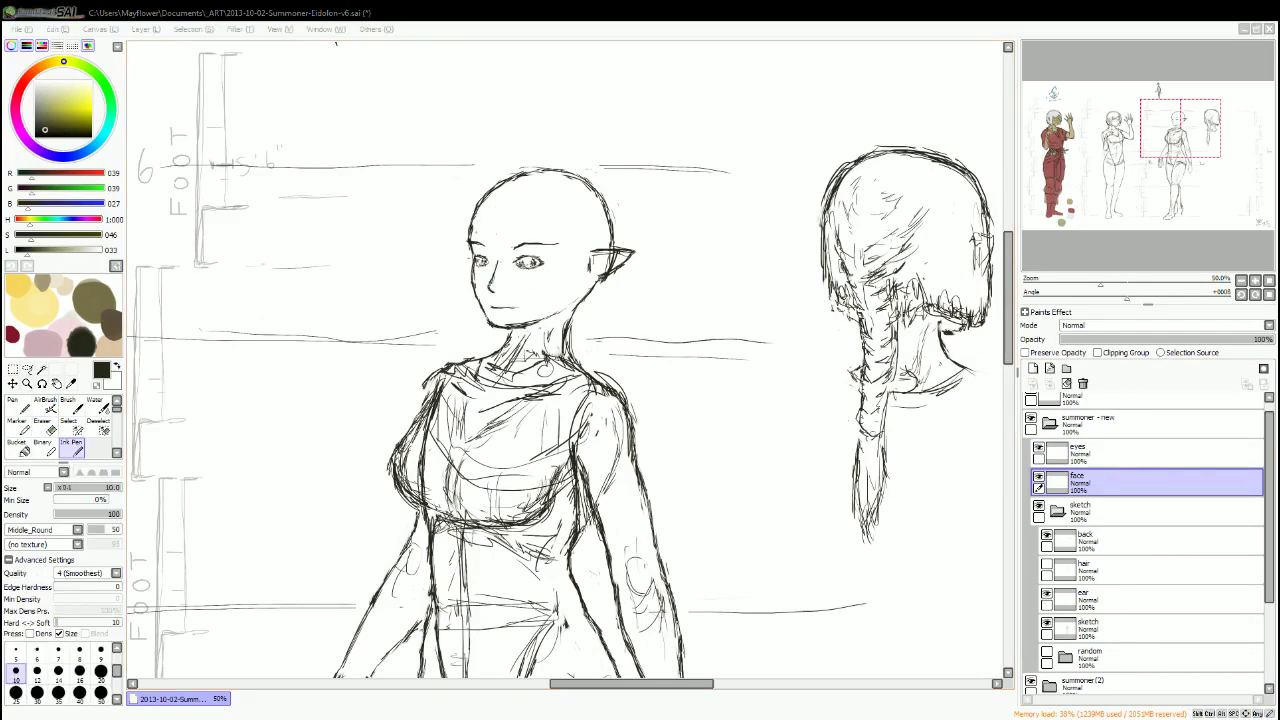
Show the hair layer and draw fuller lips on the second figure's mouth on the face layer.
key(e)
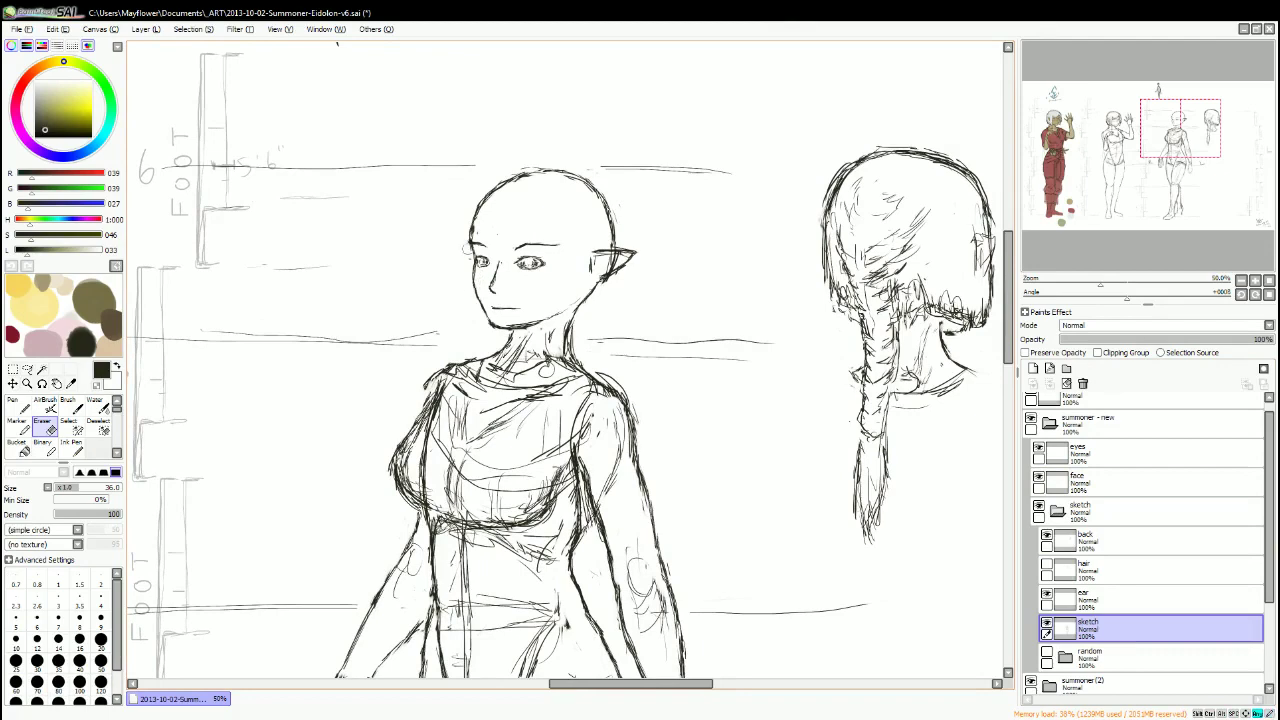
key(n)
click(1046, 563)
click(1150, 483)
scroll(540, 310, up, 2)
drag(474, 292, 548, 300)
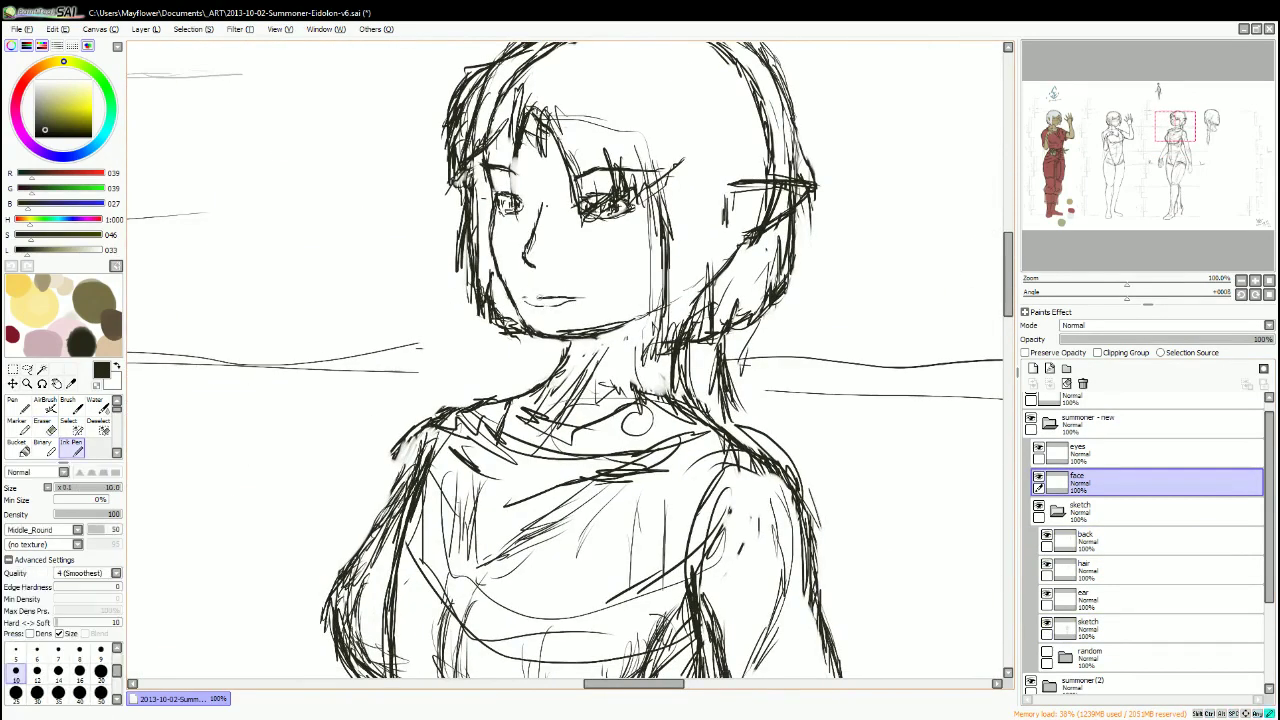
Erase the stray lines around the mouth and redraw the lips with the Ink Pen.
key(e)
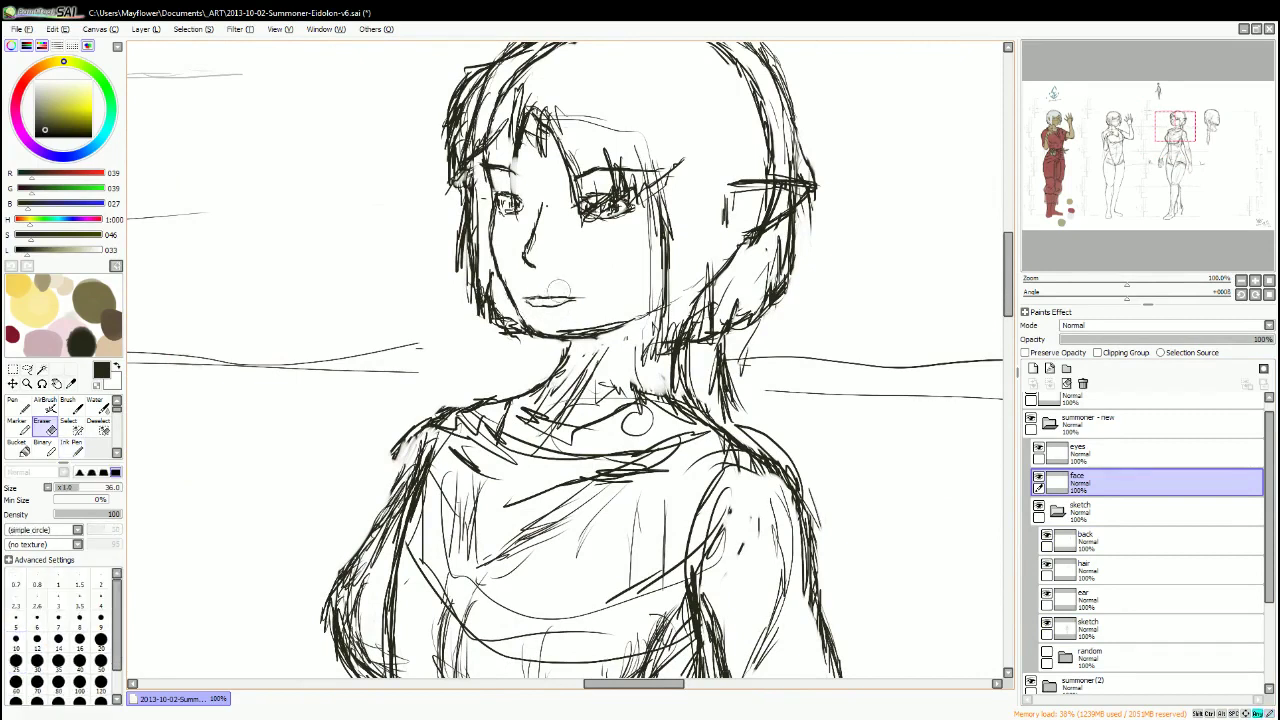
key(n)
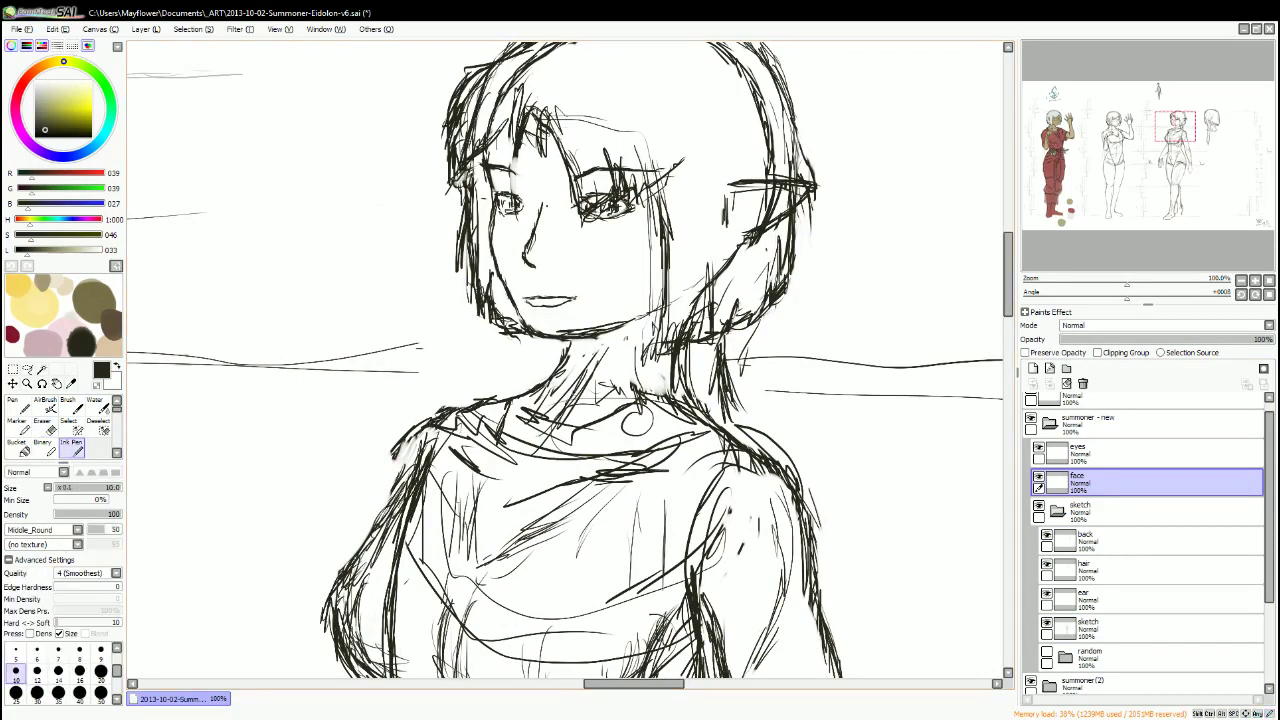
drag(522, 299, 579, 297)
key(e)
key(n)
key(minus)
key(minus)
key(minus)
key(plus)
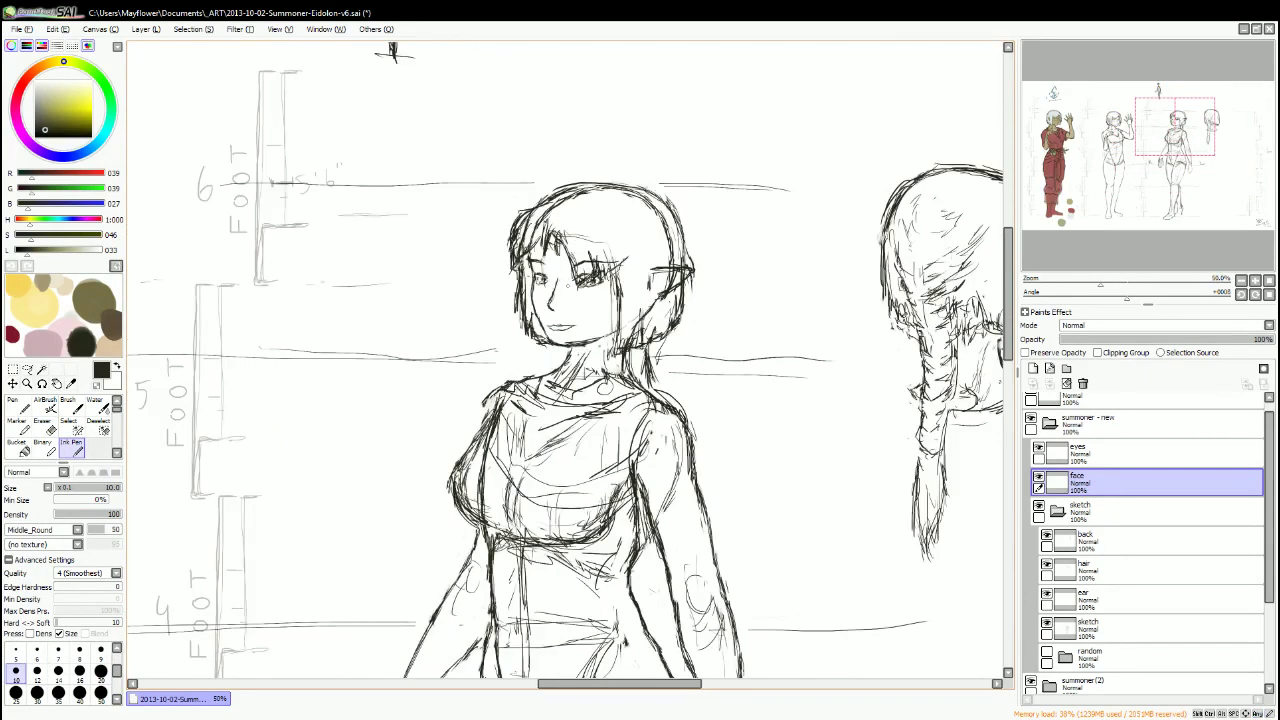
Add a layer named "COLOR - hair" beneath the hair lines and ready the Water brush with a pale grey-blue.
ctrl+shift+click(535, 300)
ctrl+shift+click(535, 300)
ctrl+shift+click(535, 300)
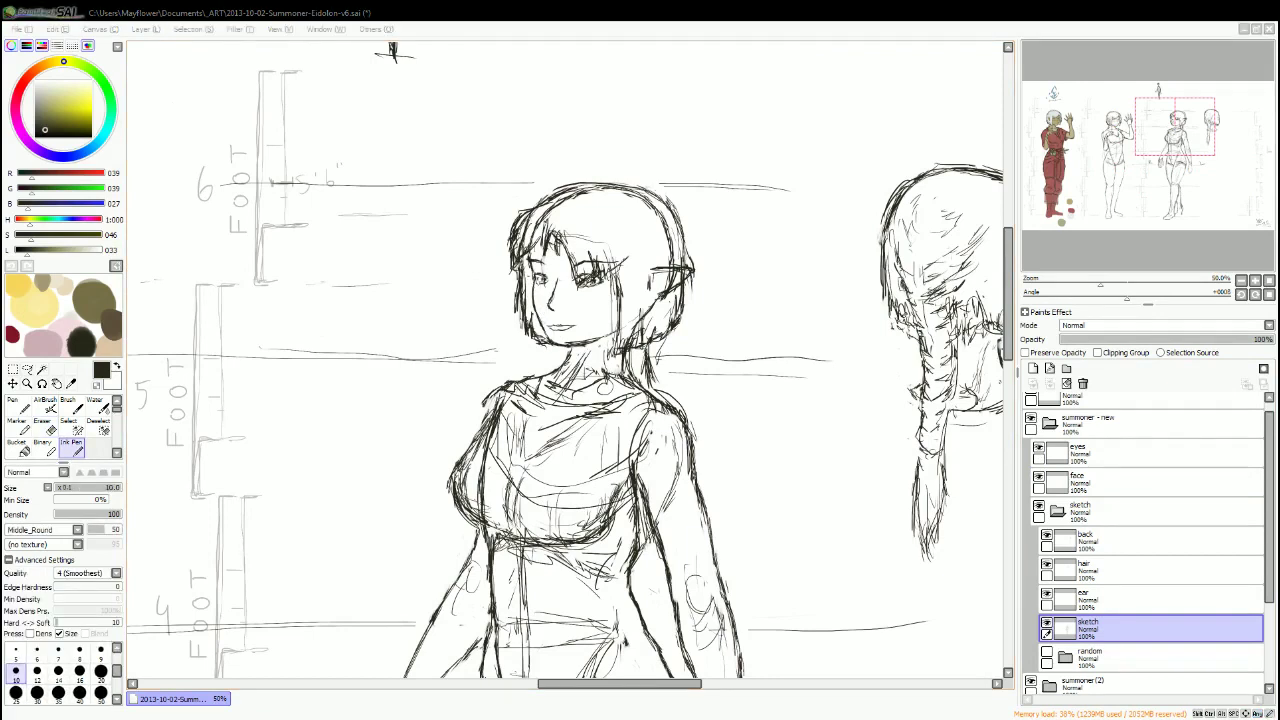
click(557, 10)
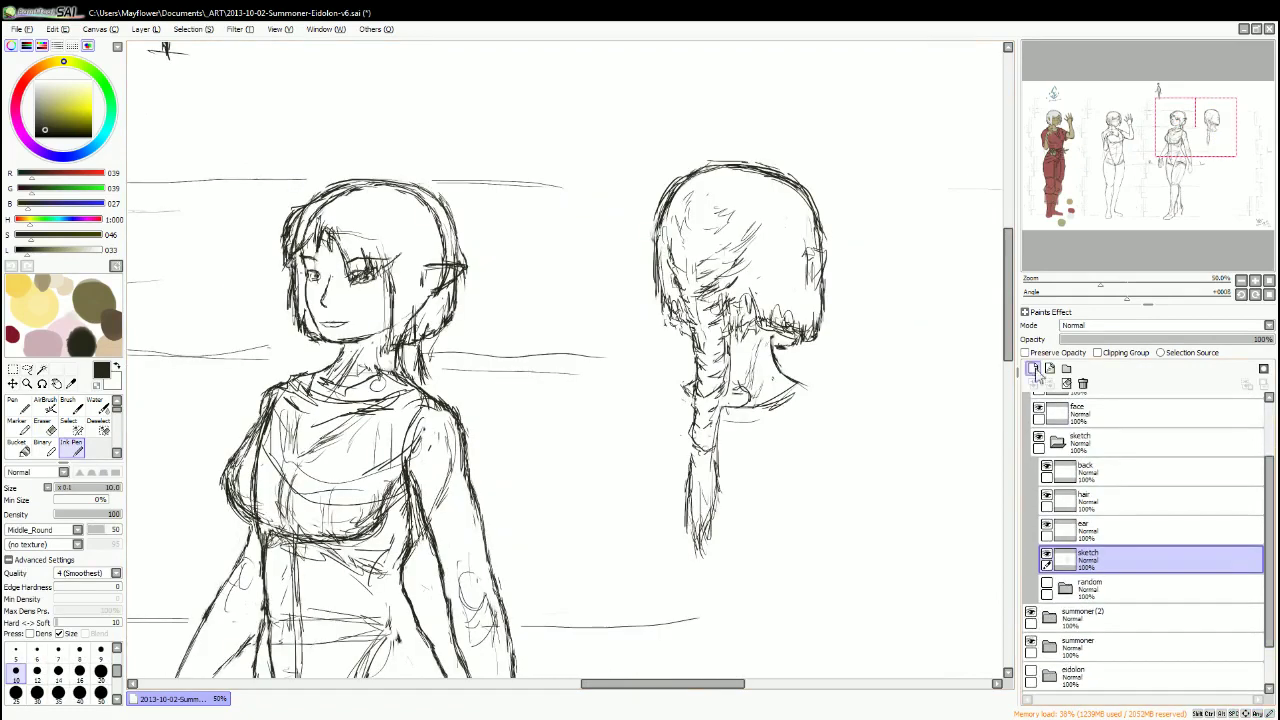
click(1150, 530)
key(w)
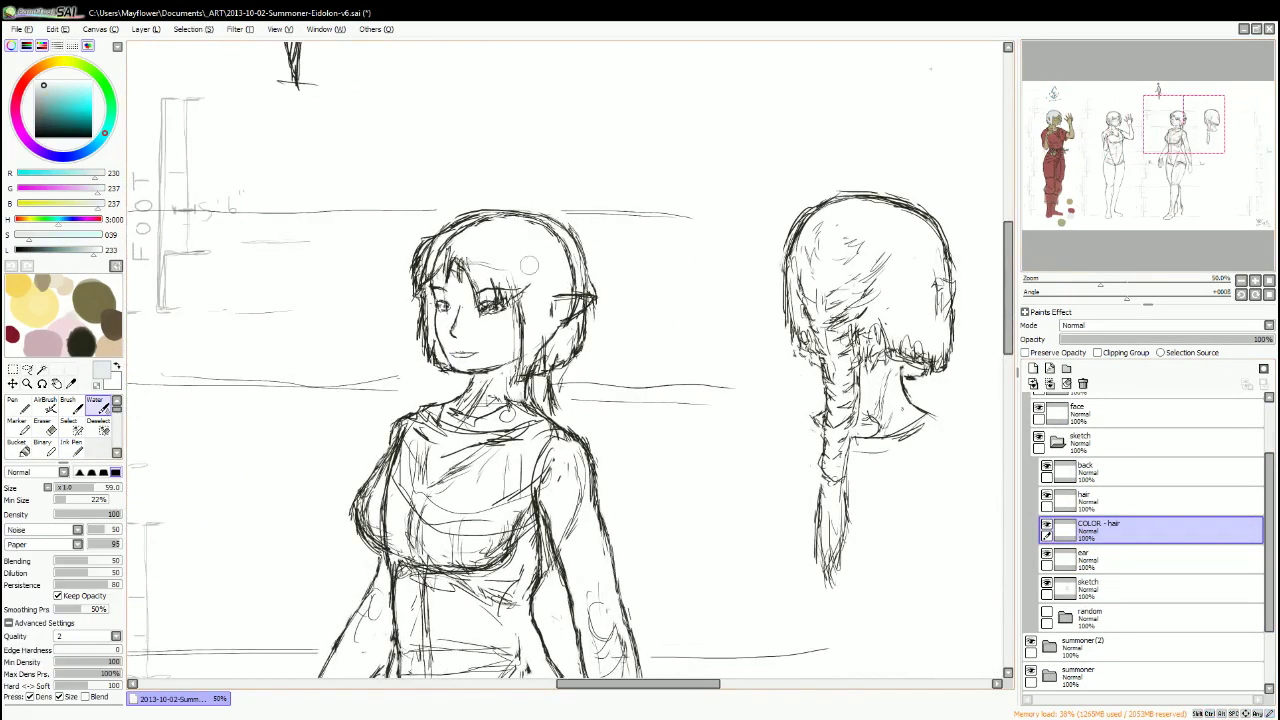
Fill the second figure's bob hair with pale grey-blue and move the COLOR - hair layer below the ear layer.
drag(590, 230, 530, 370)
drag(570, 260, 525, 330)
drag(470, 225, 575, 225)
drag(425, 220, 495, 295)
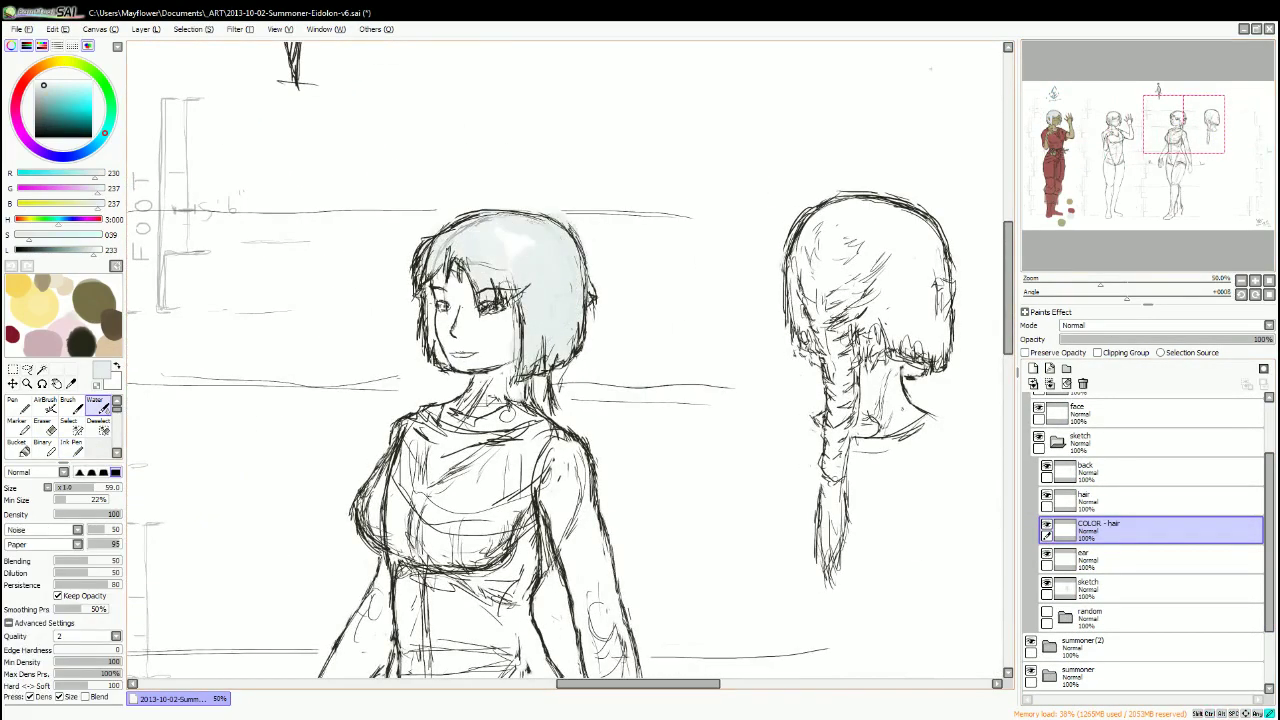
drag(485, 230, 530, 290)
key(e)
key(w)
mouse_move(450, 270)
mouse_down()
mouse_move(420, 370)
mouse_move(532, 398)
mouse_up()
key(e)
key(w)
drag(1100, 530, 1100, 565)
Fill the back-view head's hair and braid with pale grey-blue and erase the overspill around the braid.
drag(547, 235, 357, 200)
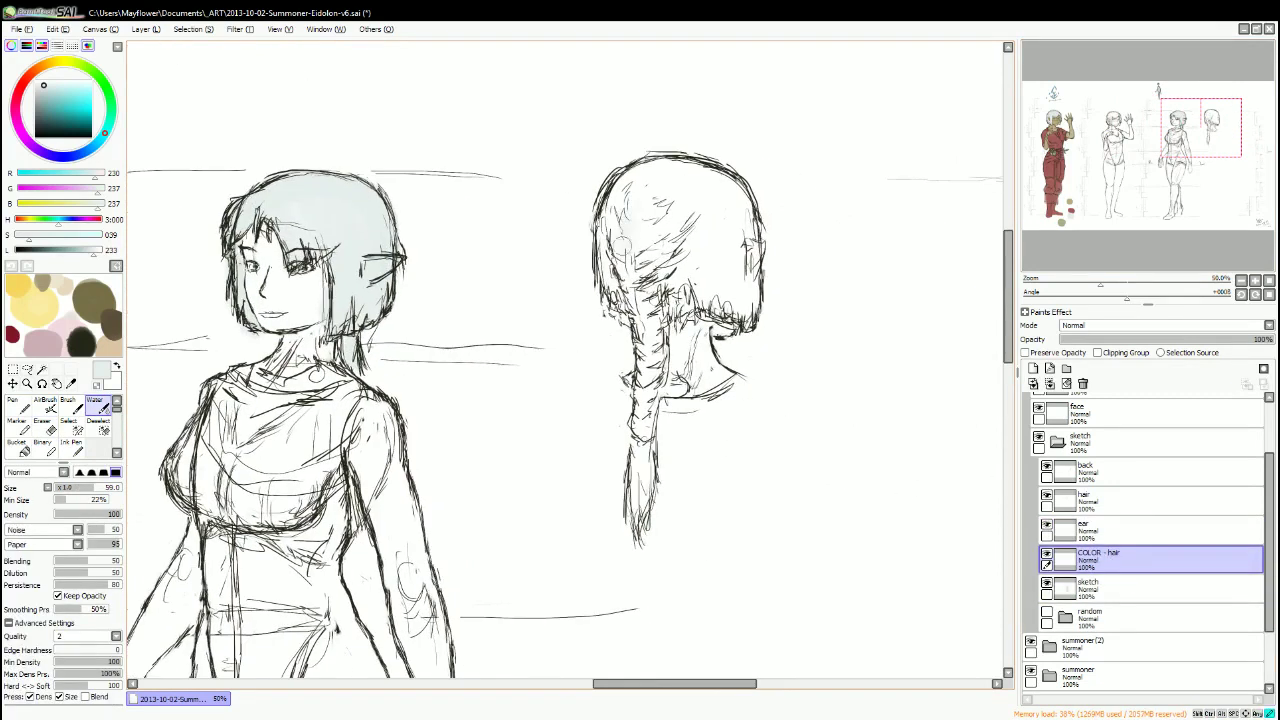
drag(600, 200, 650, 280)
drag(640, 215, 755, 310)
drag(610, 265, 730, 320)
drag(615, 165, 740, 220)
drag(690, 165, 750, 240)
drag(650, 322, 638, 525)
drag(660, 388, 630, 542)
drag(680, 306, 740, 318)
key(e)
drag(664, 432, 628, 548)
key(w)
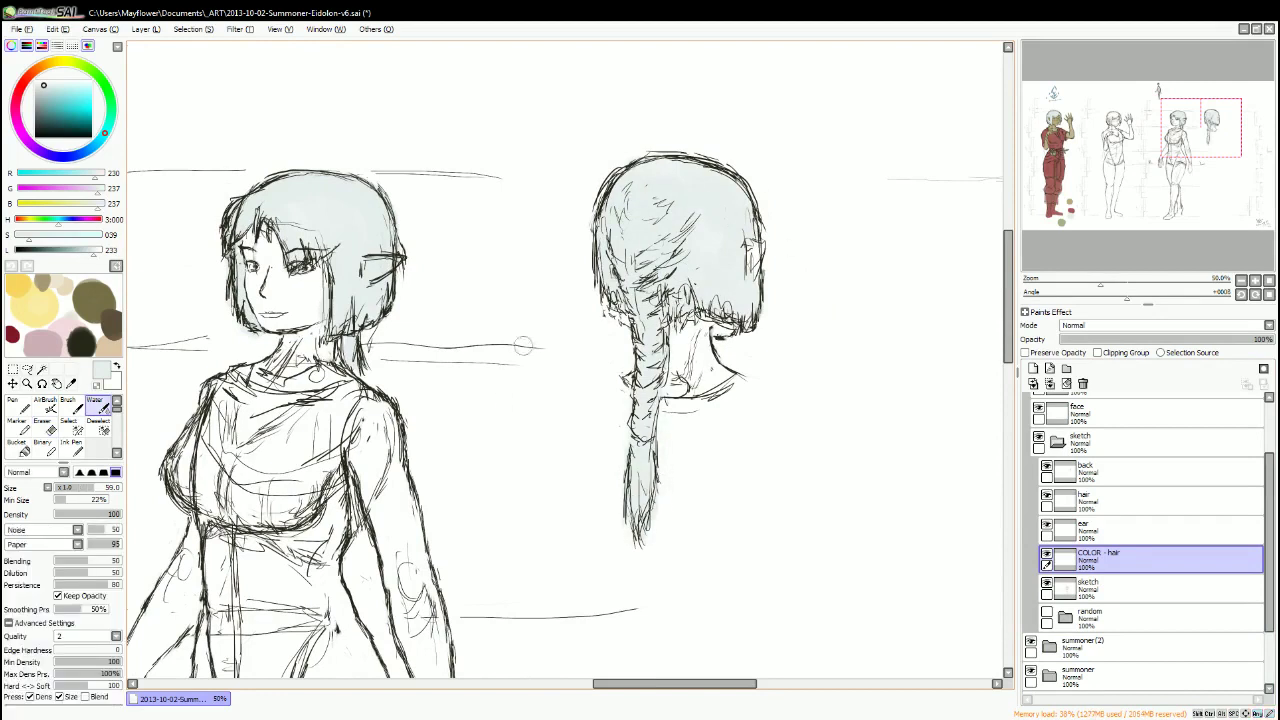
Add a layer named "COLOR - skin" and paint the second figure's face, neck and upper torso tan.
click(1033, 368)
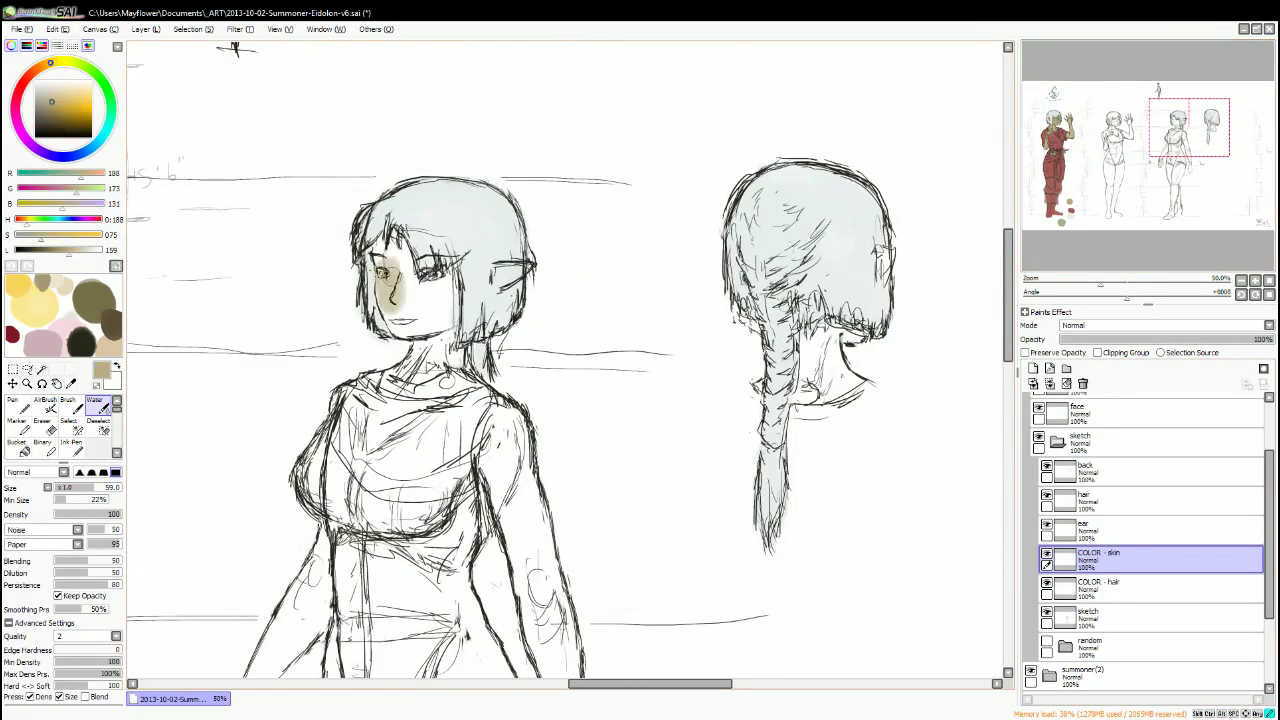
drag(390, 260, 440, 340)
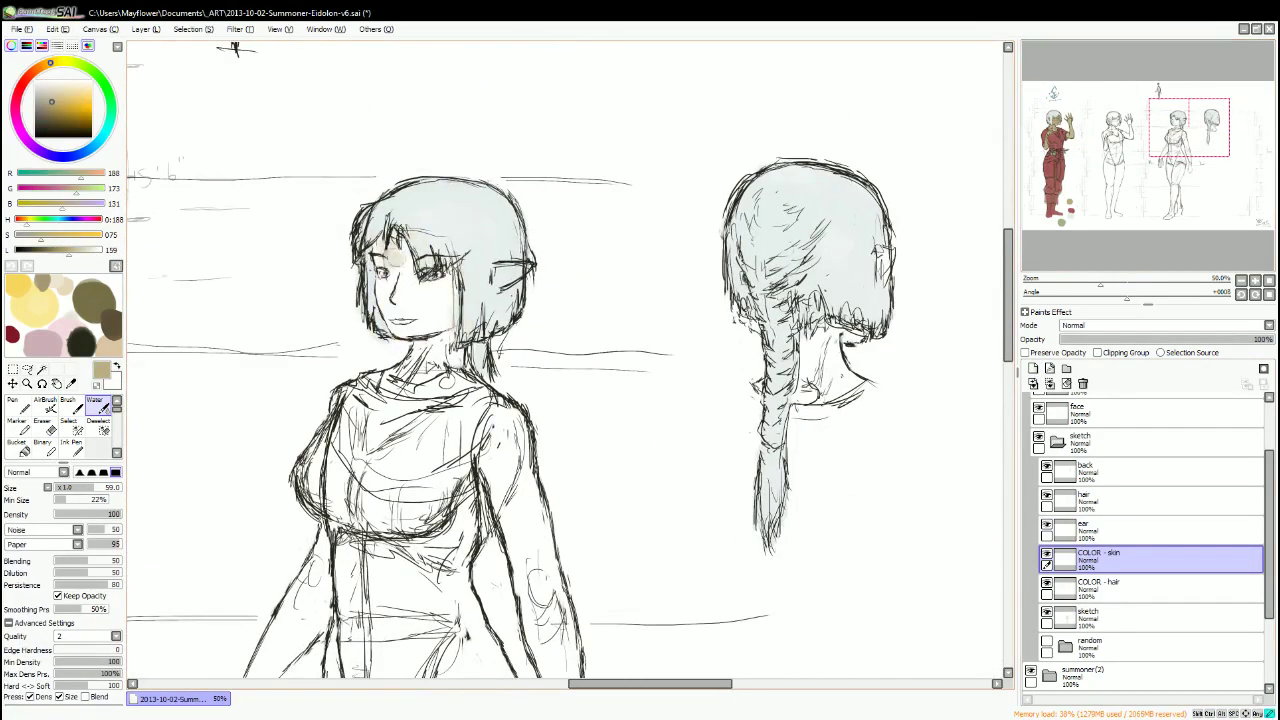
drag(400, 220, 470, 400)
drag(320, 390, 530, 560)
drag(460, 400, 500, 540)
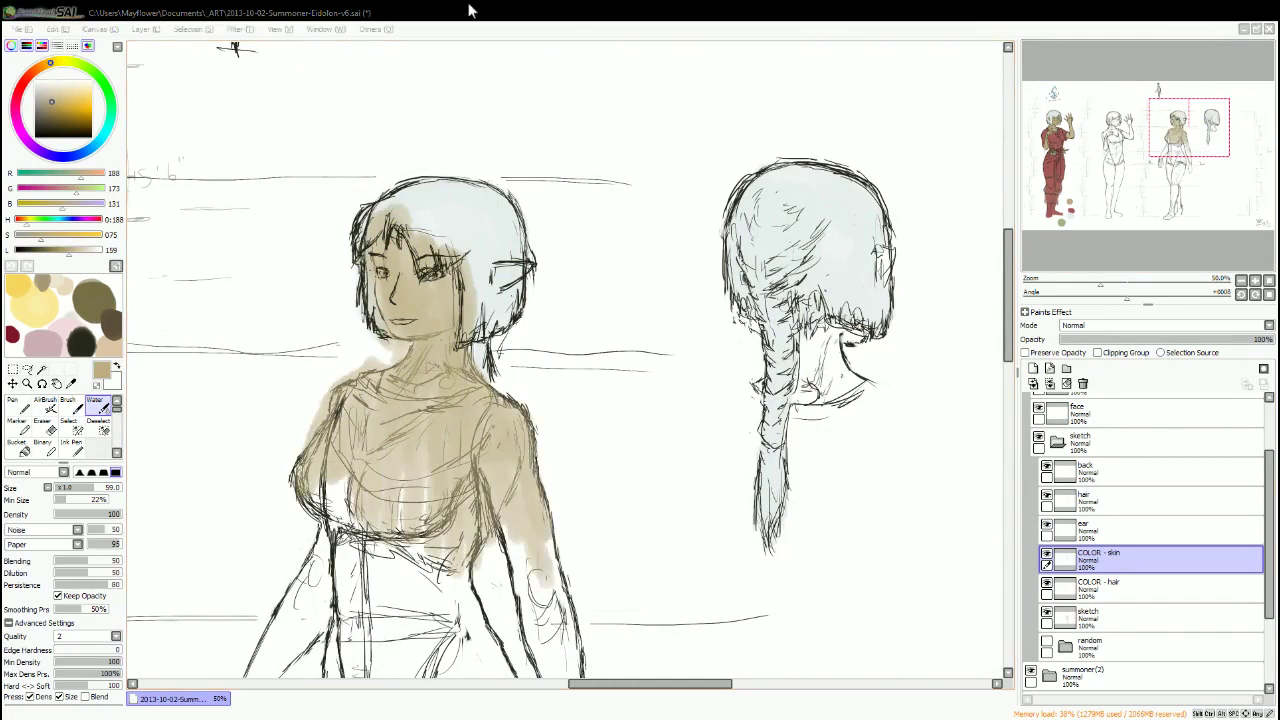
Paint both of the second figure's arms and hands in the same tan skin color.
drag(450, 450, 570, 202)
drag(420, 320, 365, 540)
drag(640, 285, 695, 515)
drag(700, 600, 630, 240)
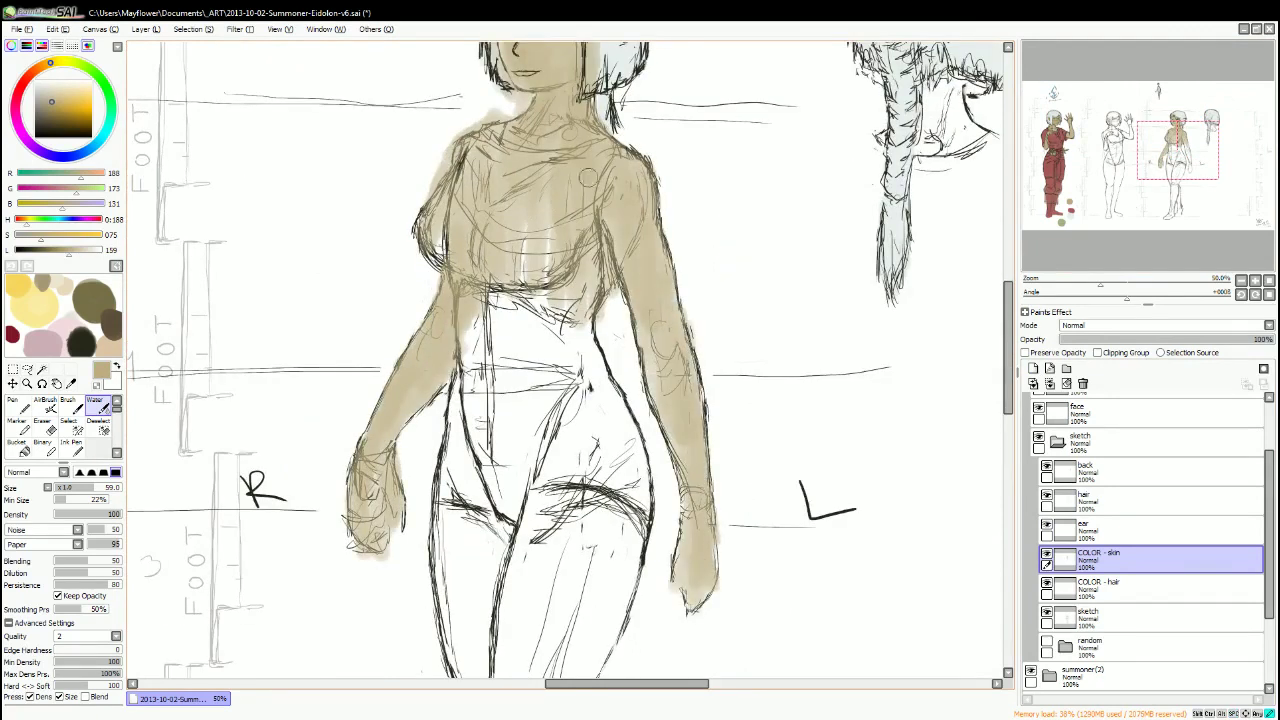
Fill the second figure's waist, hips, thighs and front leg down to the foot with the tan skin color.
drag(600, 280, 580, 520)
drag(560, 420, 520, 220)
mouse_move(480, 320)
mouse_down()
mouse_move(510, 391)
mouse_move(520, 500)
mouse_up()
drag(520, 500, 654, 144)
drag(600, 60, 620, 390)
mouse_move(620, 110)
mouse_down()
mouse_move(630, 370)
mouse_move(690, 530)
mouse_up()
drag(650, 500, 664, 330)
drag(650, 160, 670, 350)
mouse_move(660, 280)
mouse_down()
mouse_move(543, 471)
mouse_move(645, 330)
mouse_up()
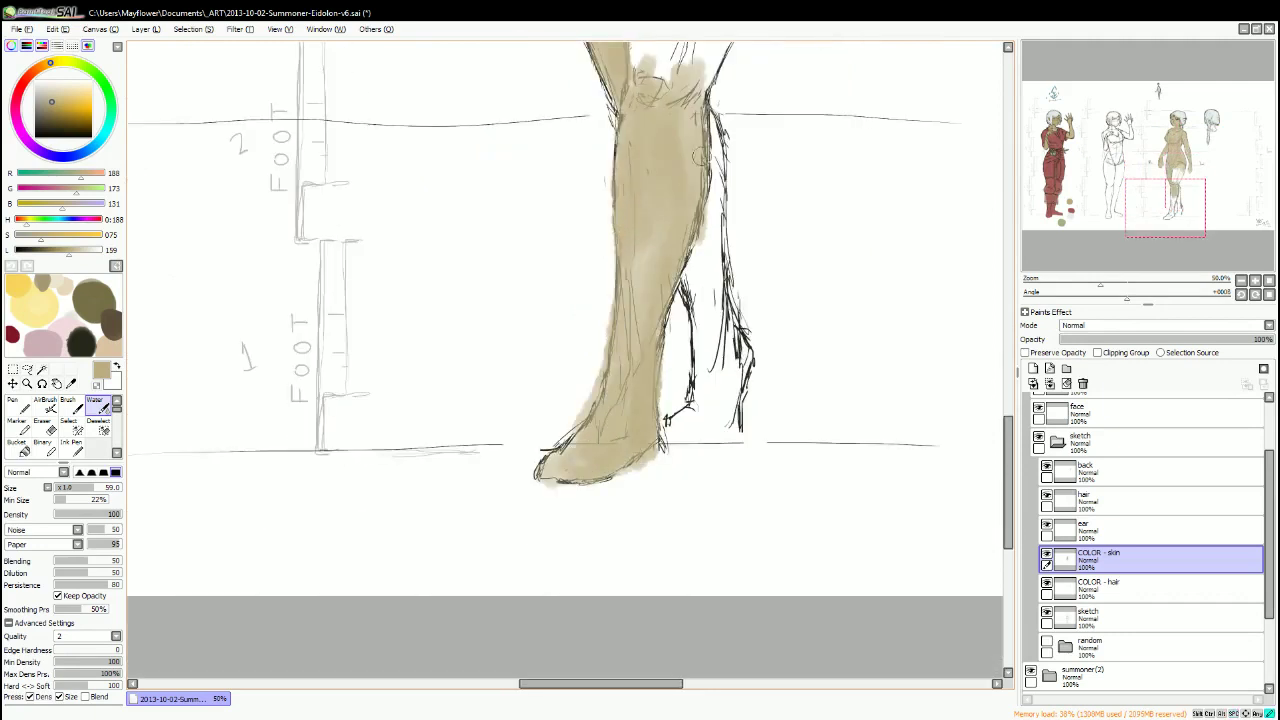
Paint the second figure's rear lower leg and foot with the tan skin color.
drag(600, 200, 560, 560)
drag(640, 280, 510, 460)
drag(520, 340, 600, 480)
drag(640, 270, 645, 390)
mouse_move(600, 560)
mouse_down()
mouse_move(603, 285)
mouse_move(560, 540)
mouse_up()
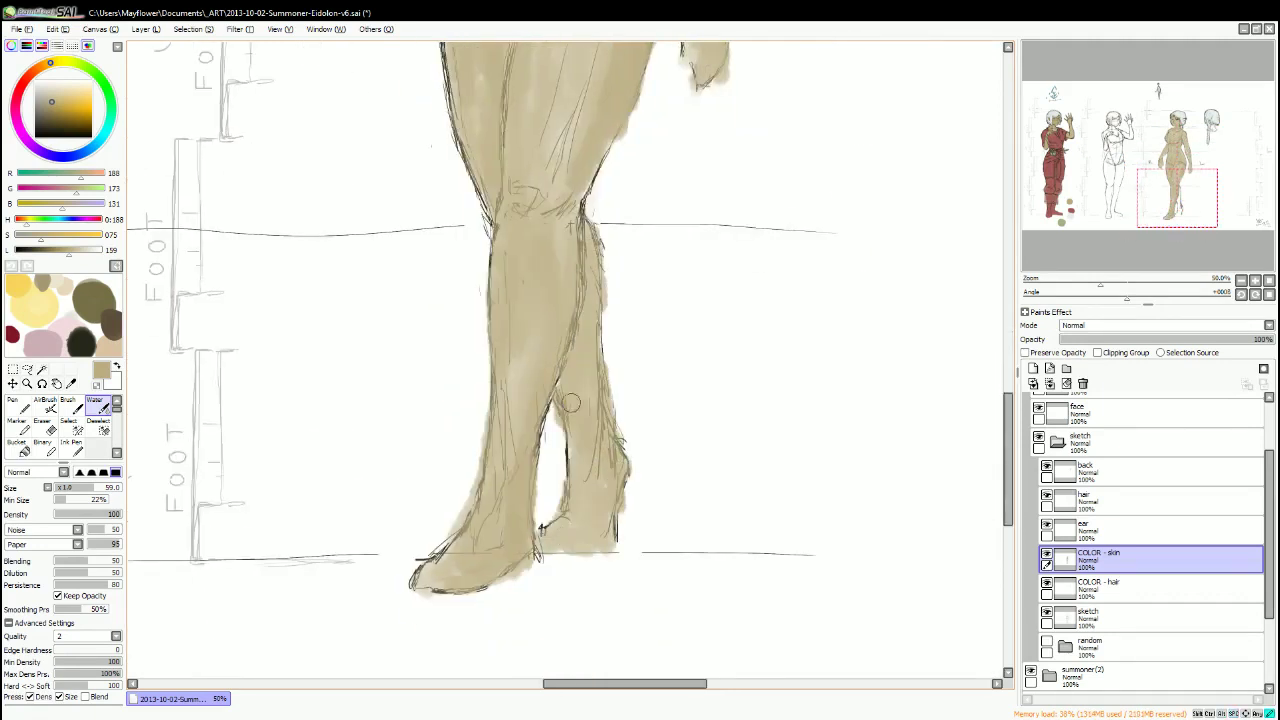
drag(560, 150, 560, 620)
Erase skin color overspill, move the COLOR - hair layer above COLOR - skin, and make COLOR - skin the active layer.
key(e)
drag(500, 300, 610, 320)
mouse_move(1100, 590)
mouse_down()
mouse_move(1114, 580)
mouse_move(1100, 560)
mouse_up()
key(w)
click(1098, 588)
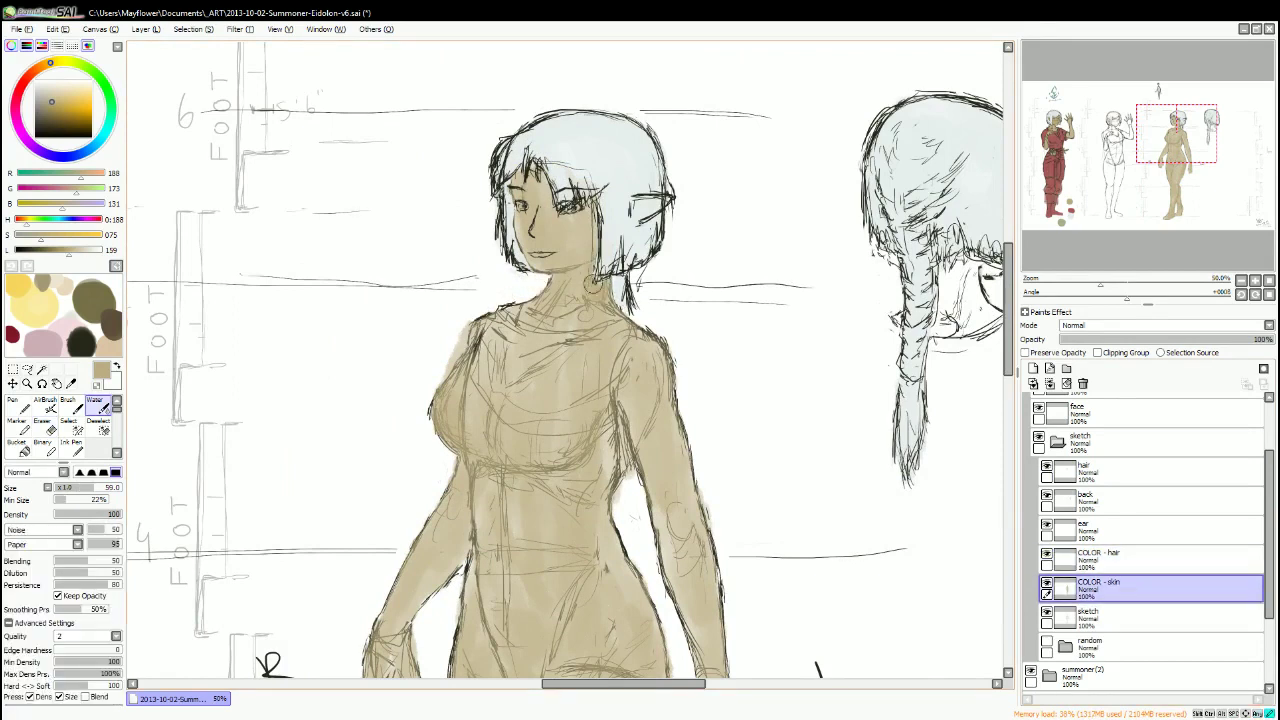
Clean up the edges of the second figure's skin color and paint the back-view head's neck tan.
key(e)
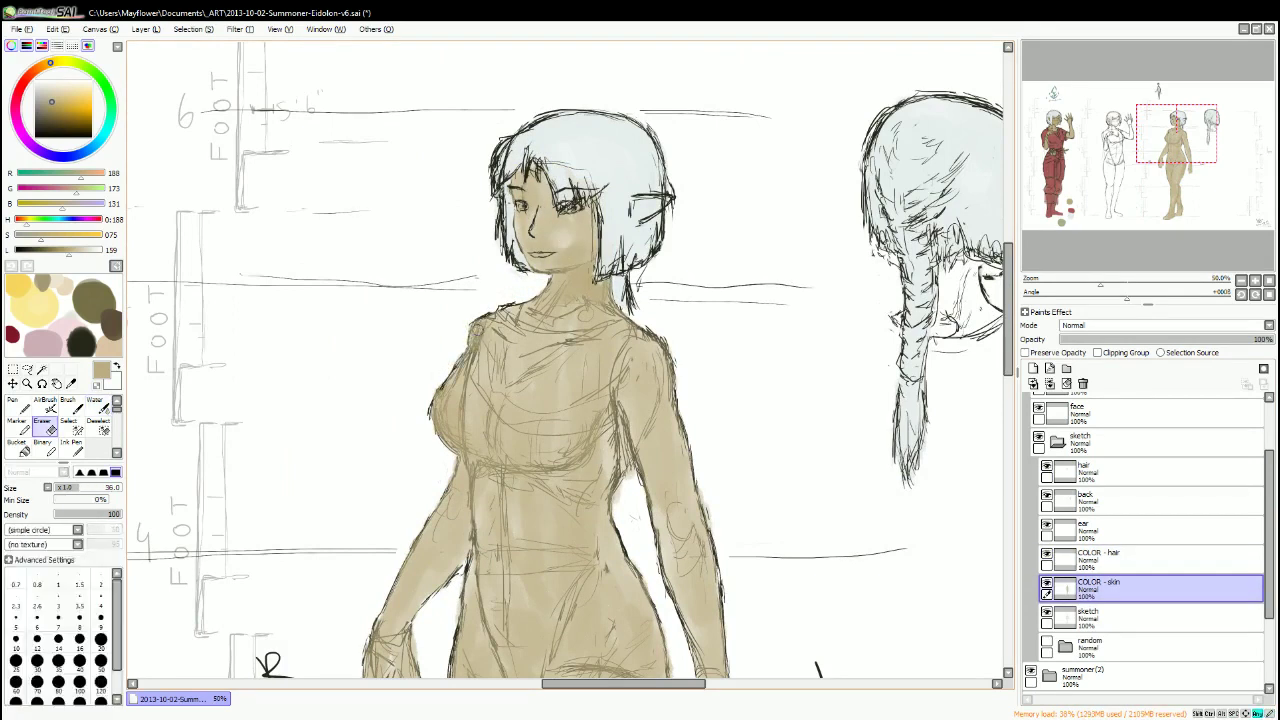
scroll(486, 400, down, 10)
drag(378, 493, 540, 508)
key(w)
scroll(603, 263, up, 10)
mouse_move(663, 329)
mouse_down()
mouse_move(630, 240)
mouse_move(585, 285)
mouse_up()
drag(666, 363, 846, 423)
scroll(1097, 478, up, 3)
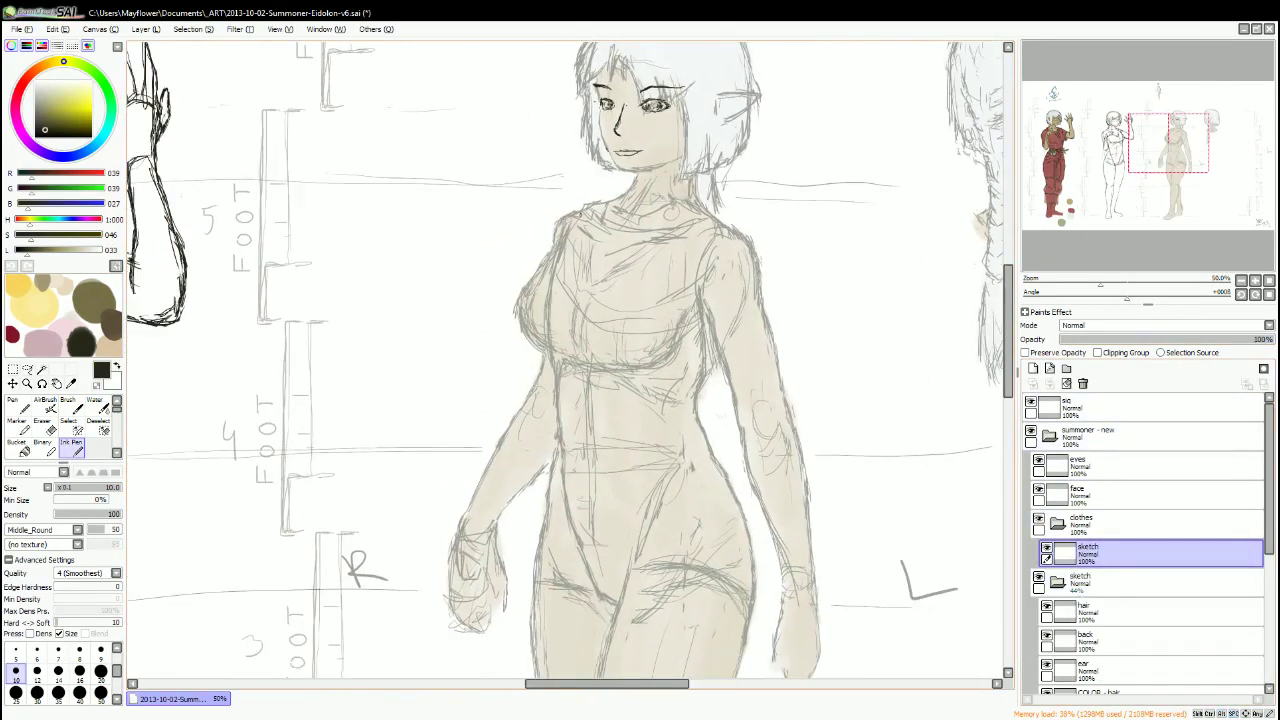
Outline the side of the second figure's top and sketch a buckled belt at the waist on the clothes sketch layer.
drag(575, 205, 535, 368)
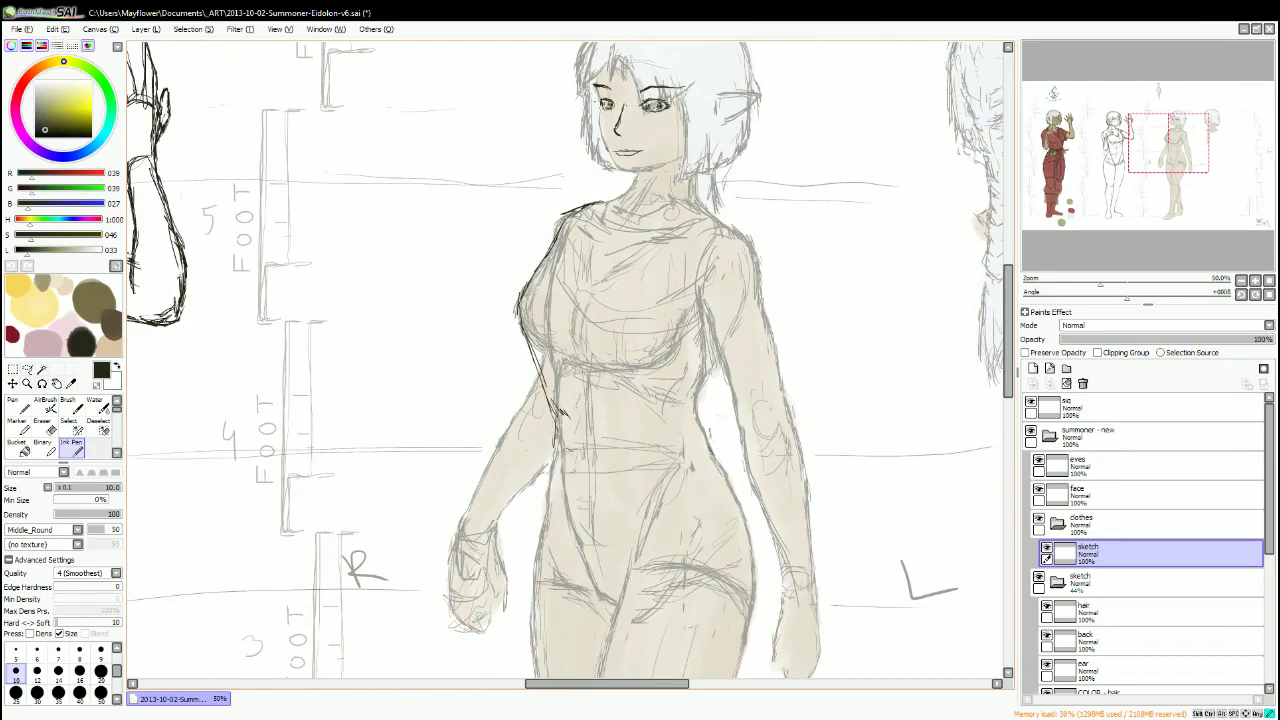
scroll(560, 330, down, 2)
drag(513, 309, 714, 335)
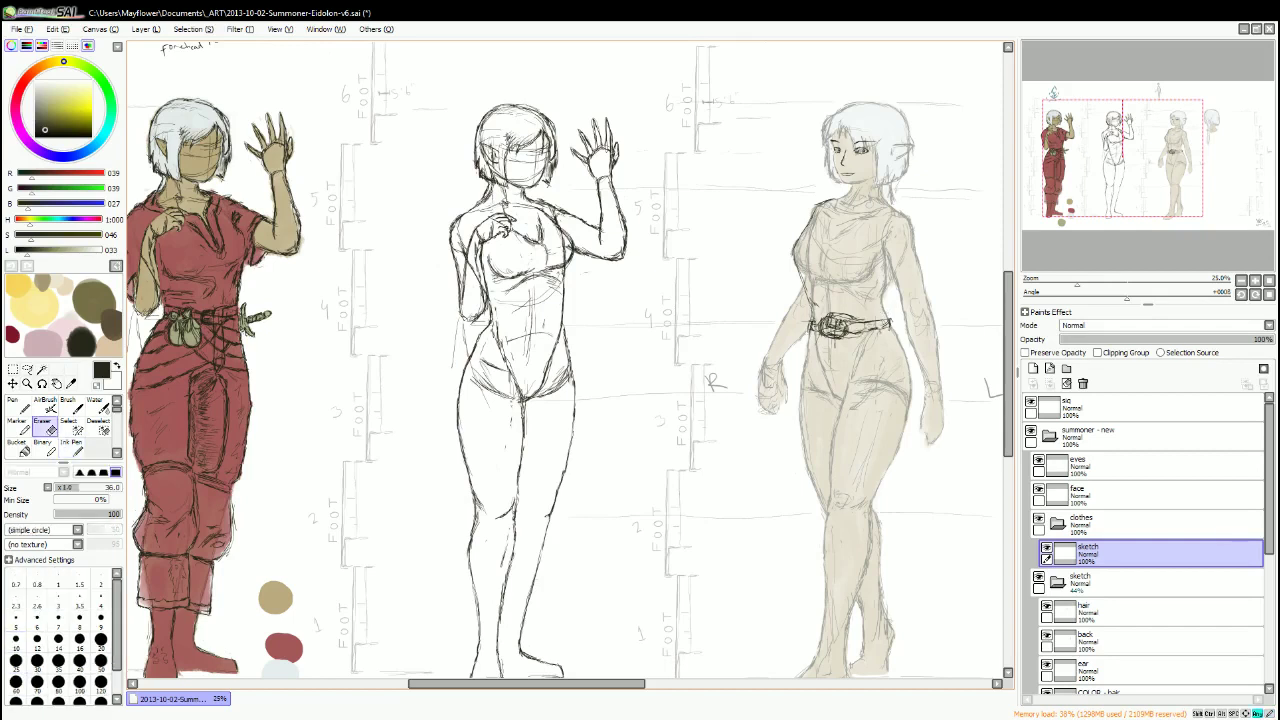
Remove the first buckle and redraw the belt across the waist with a new buckle and a hanging strap end.
key(ctrl+z)
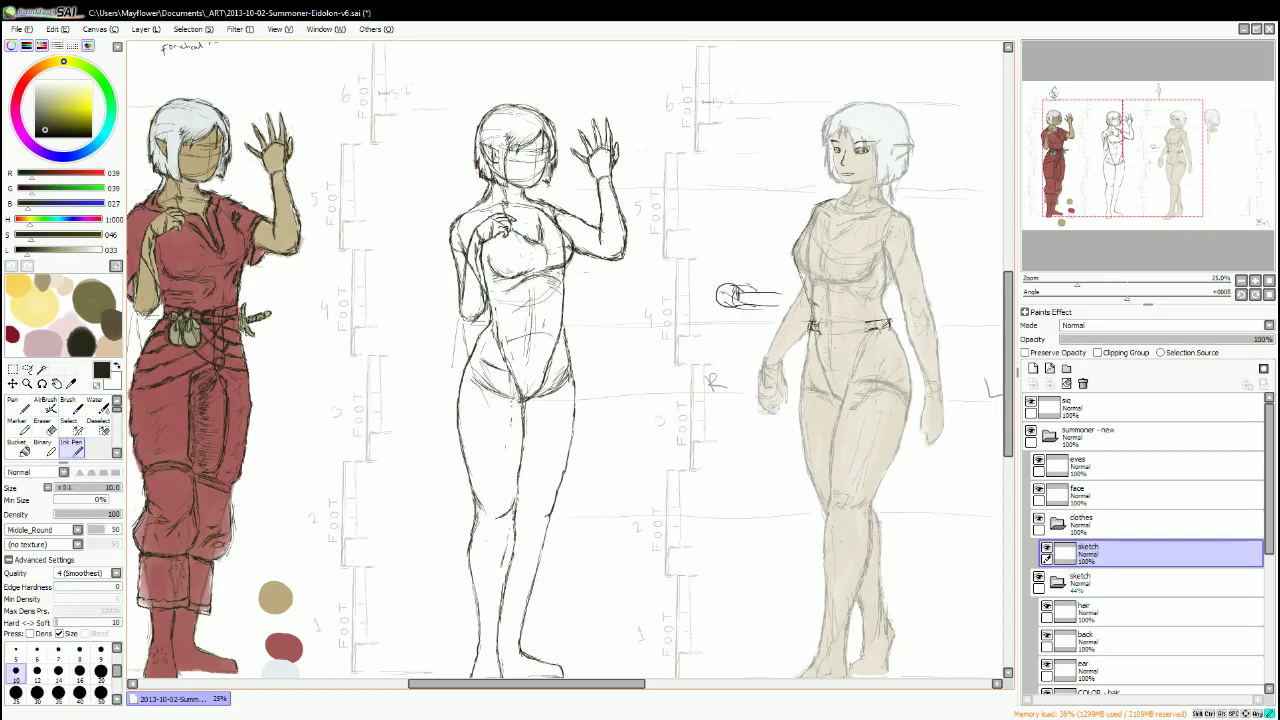
scroll(724, 298, up, 2)
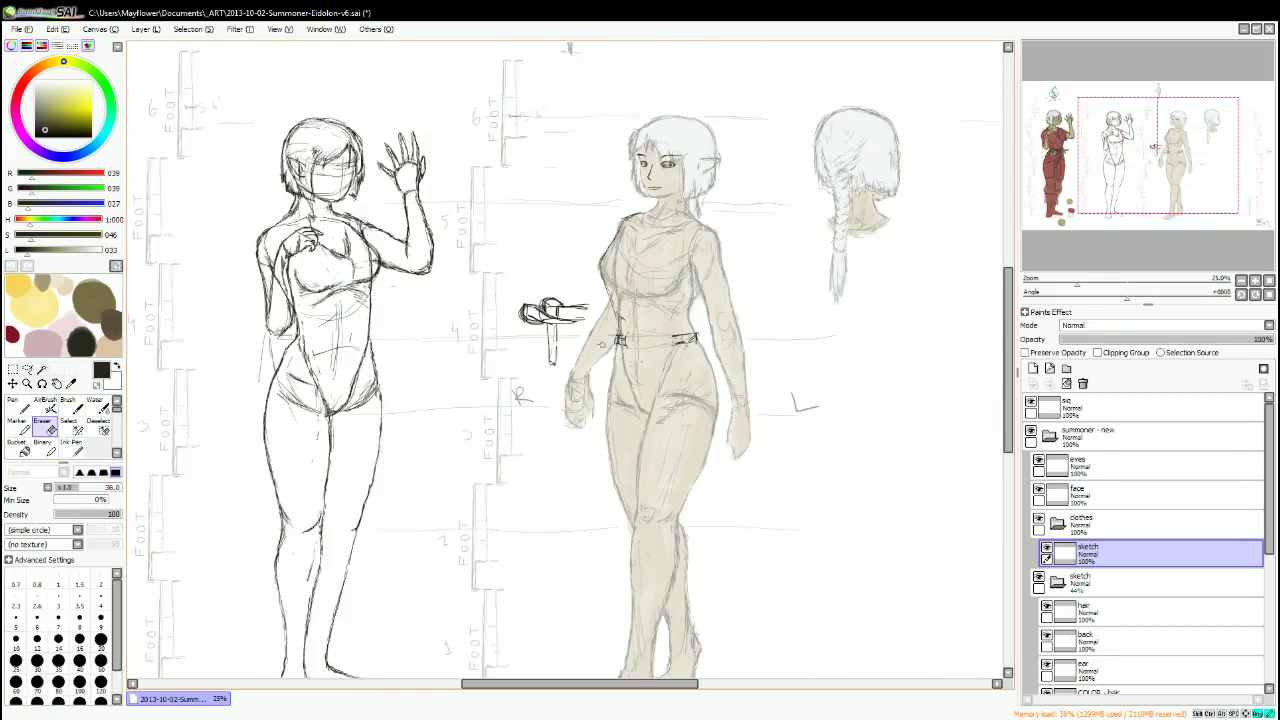
drag(656, 312, 728, 296)
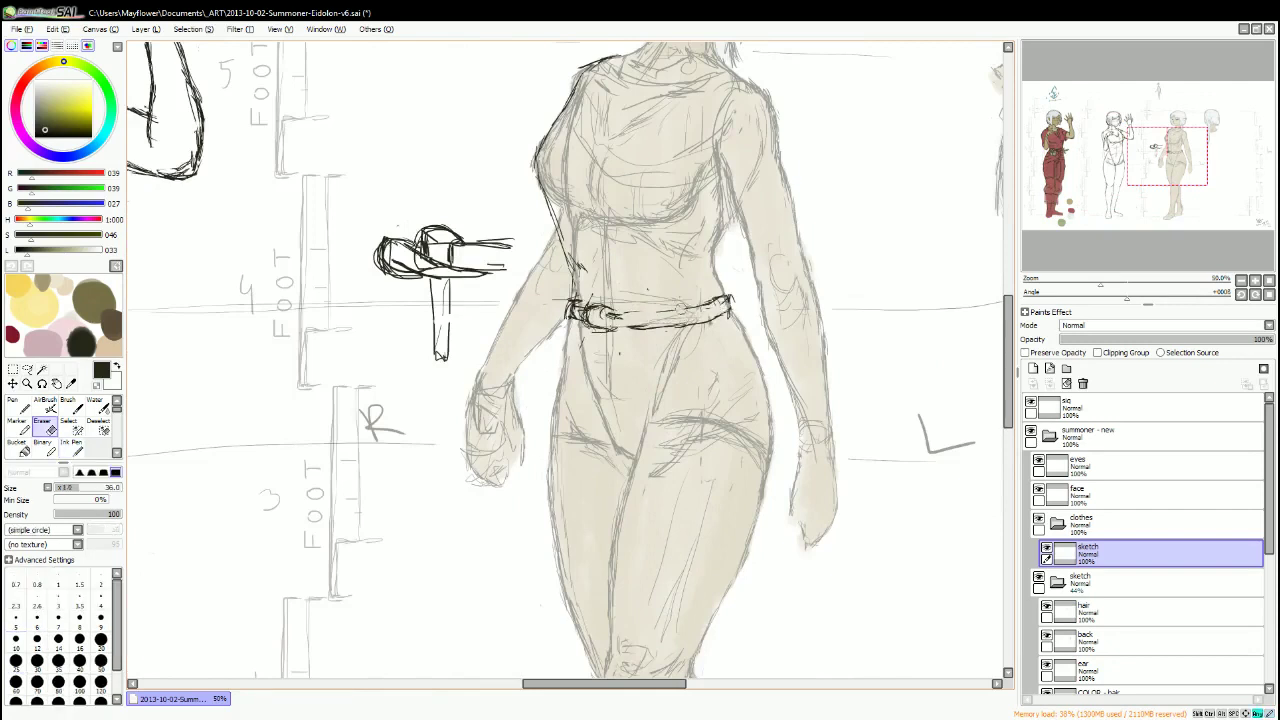
drag(646, 312, 728, 294)
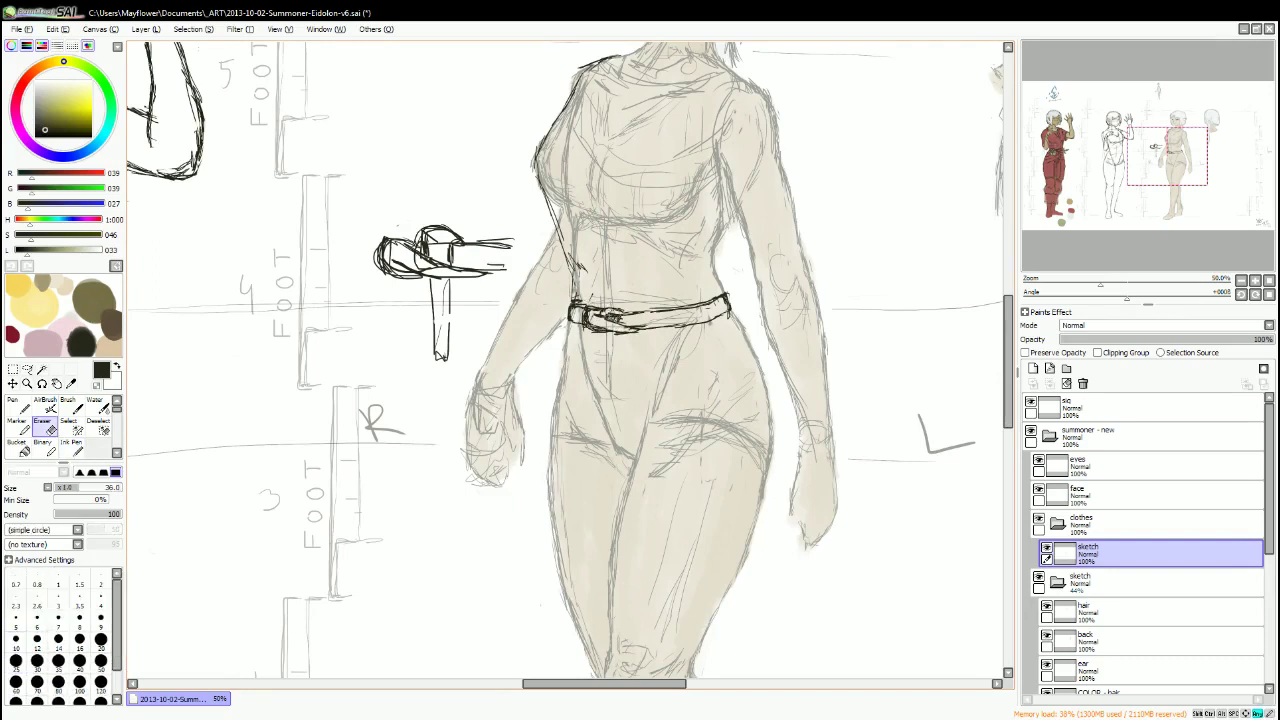
drag(598, 334, 610, 378)
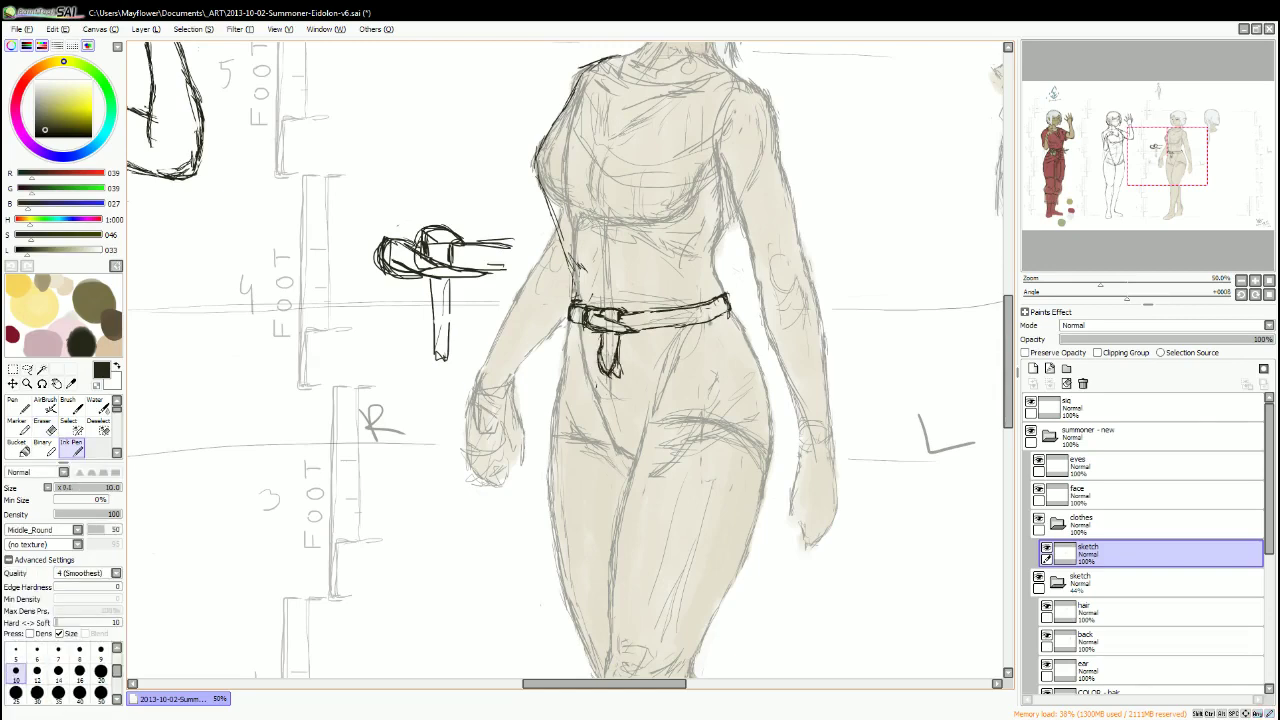
scroll(565, 365, up, 5)
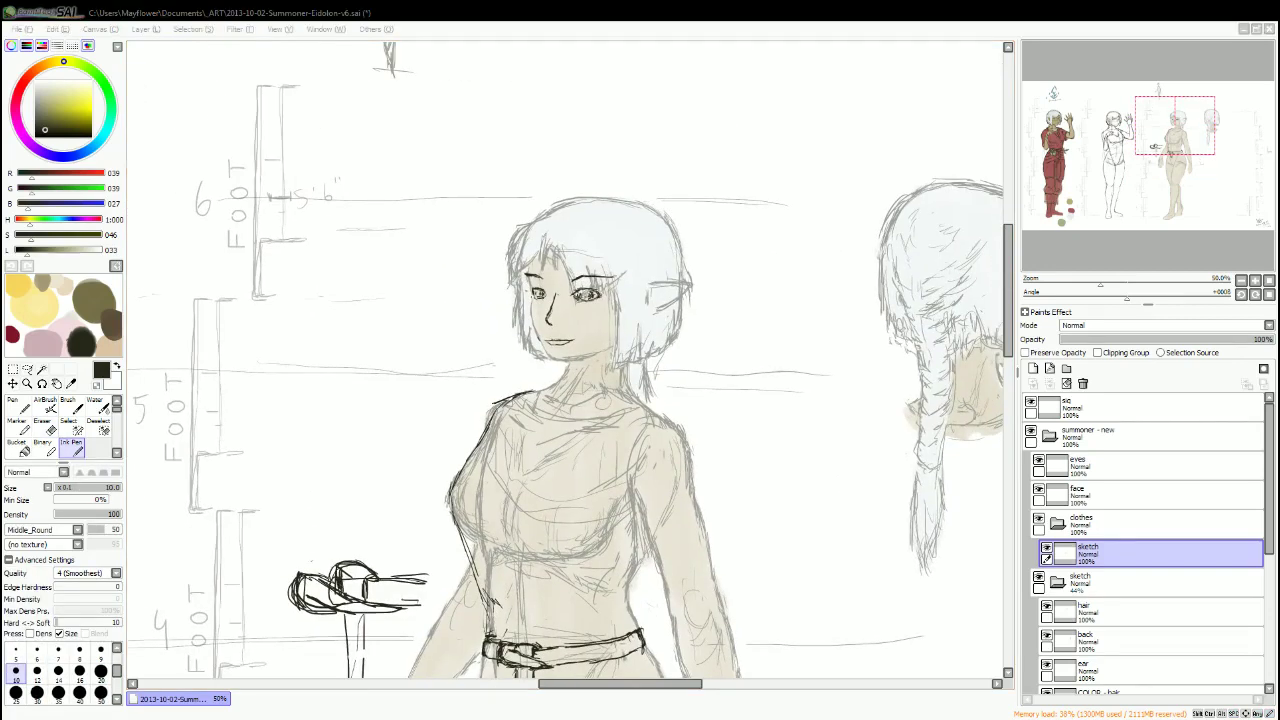
Go to the colored first figure's face layer and select the area around its head.
scroll(1150, 540, down, 5)
drag(1175, 126, 1068, 131)
click(1040, 656)
drag(1040, 656, 1040, 570)
click(12, 383)
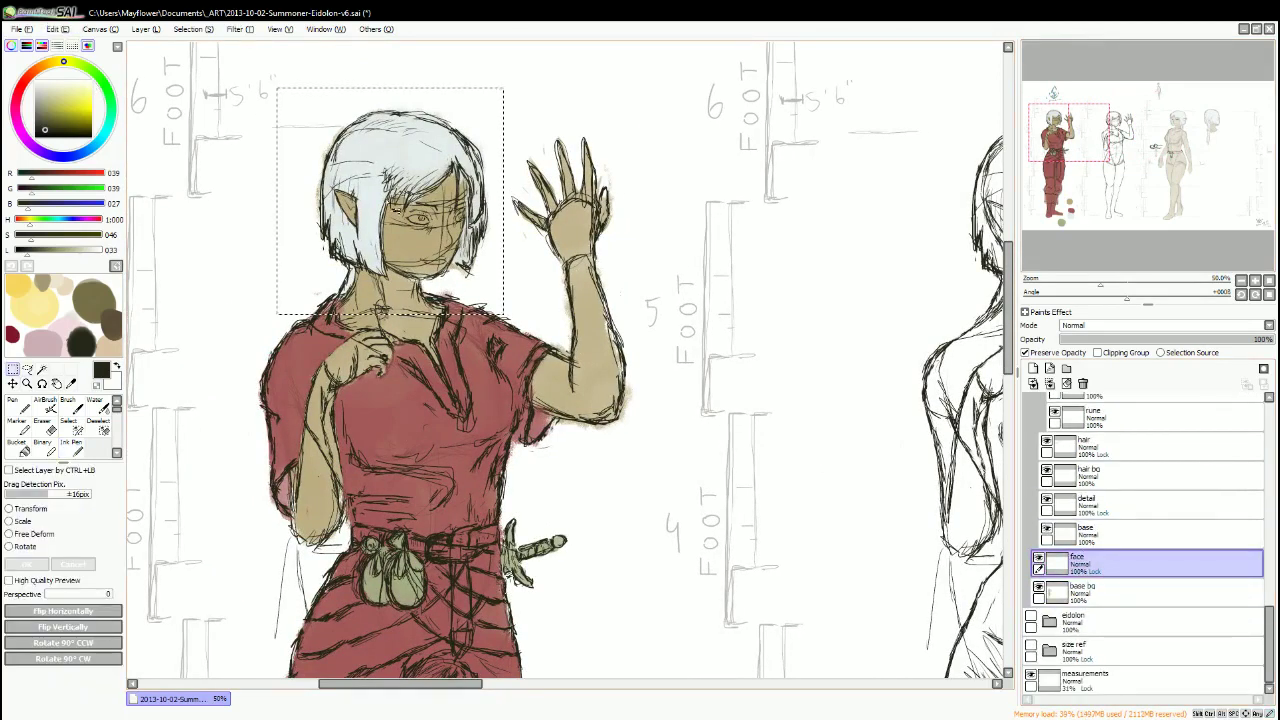
Outline the tunic's flared sides and curved hem below the belt on the sketch layer under the belt layer.
scroll(272, 200, up, 4)
scroll(857, 286, up, 1)
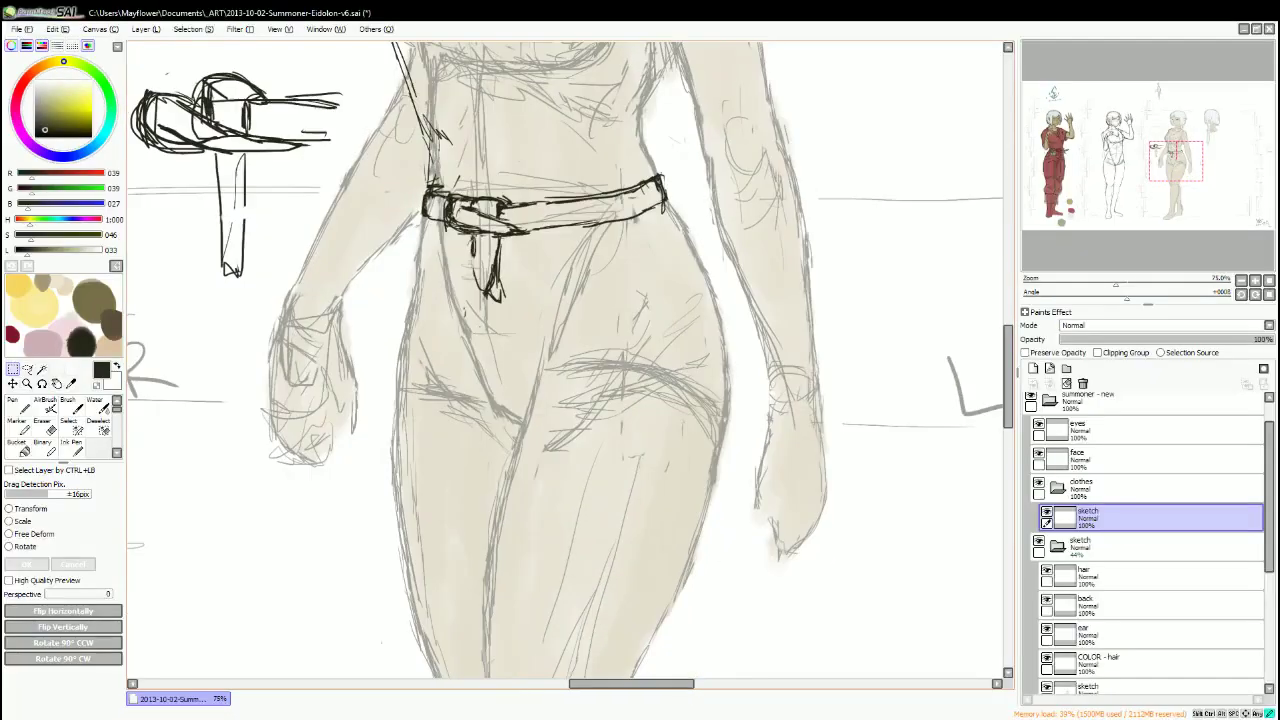
click(70, 447)
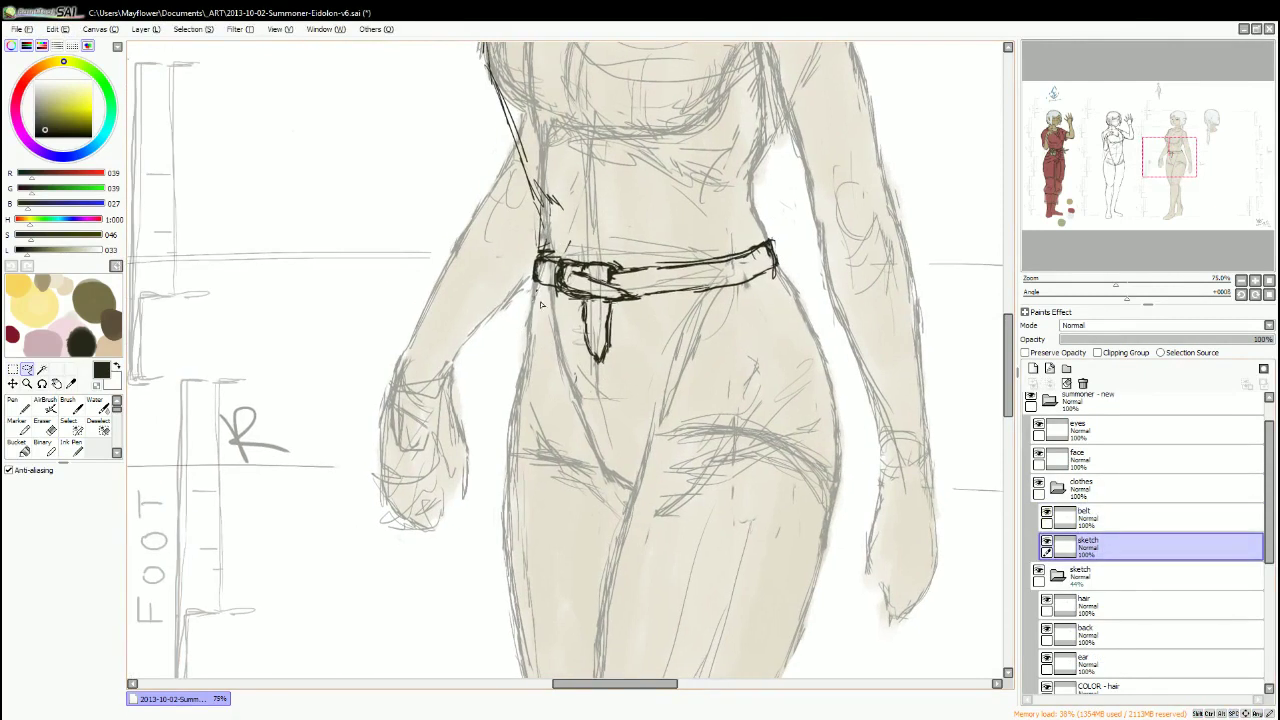
drag(530, 292, 502, 470)
drag(500, 465, 845, 515)
drag(790, 278, 852, 486)
drag(818, 412, 852, 506)
drag(575, 460, 840, 478)
mouse_move(500, 458)
mouse_down()
mouse_move(618, 426)
mouse_move(845, 515)
mouse_up()
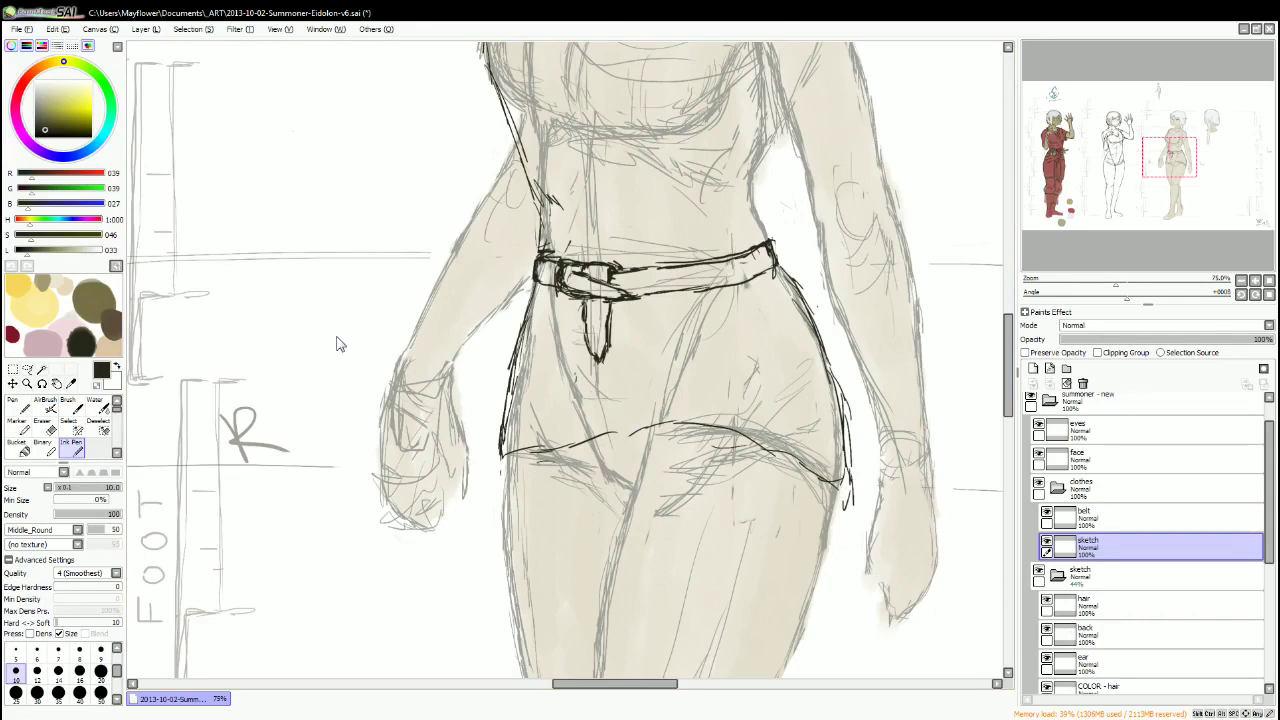
mouse_move(634, 459)
mouse_down()
mouse_move(684, 424)
mouse_move(670, 446)
mouse_up()
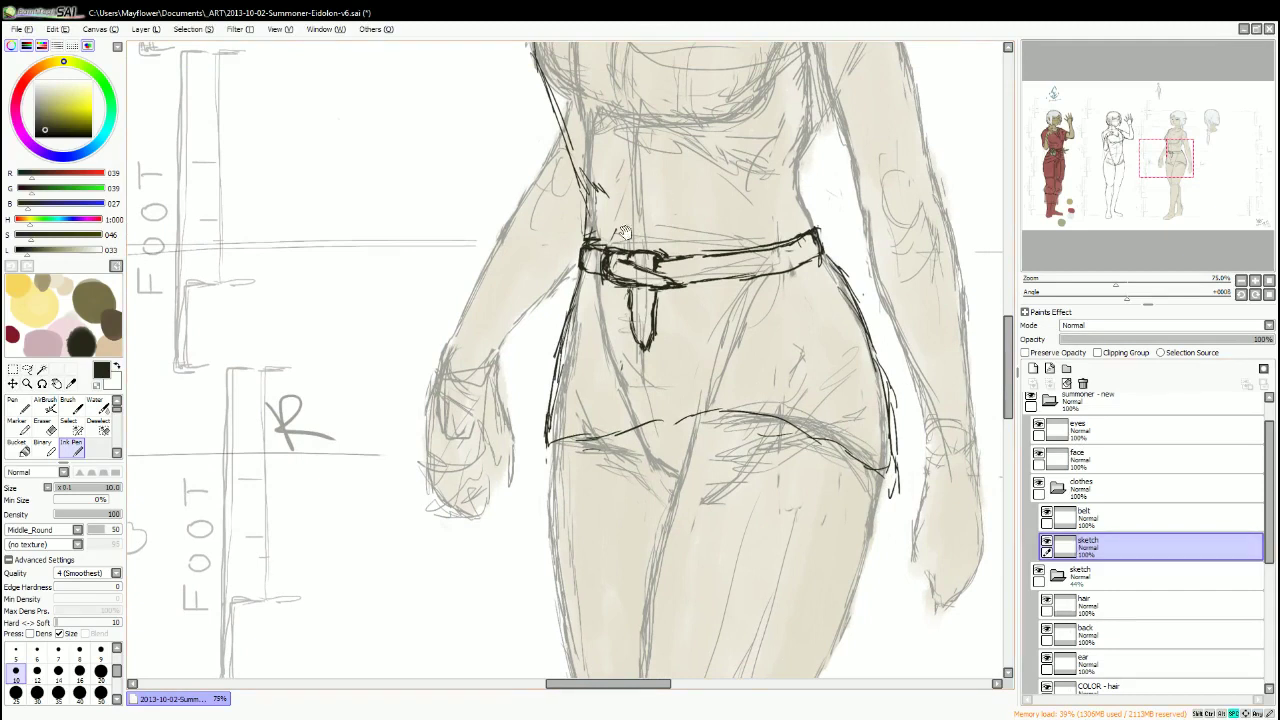
drag(660, 204, 640, 150)
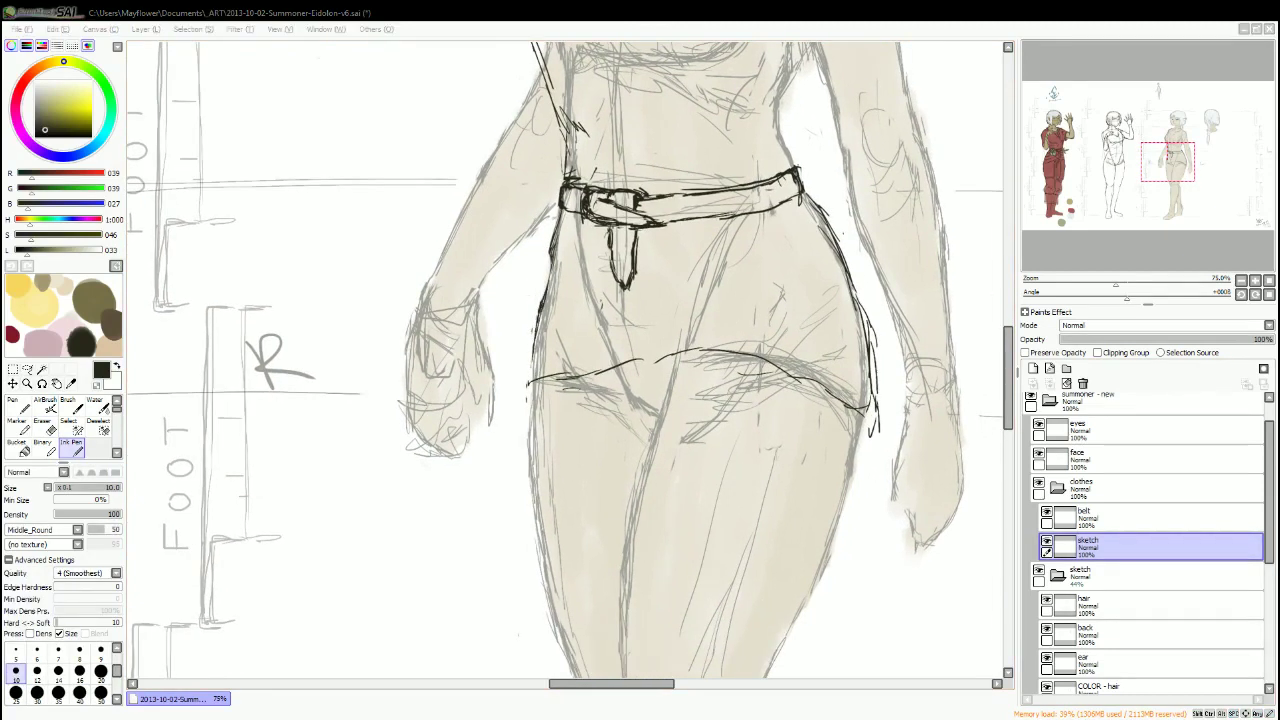
scroll(815, 702, right, 2)
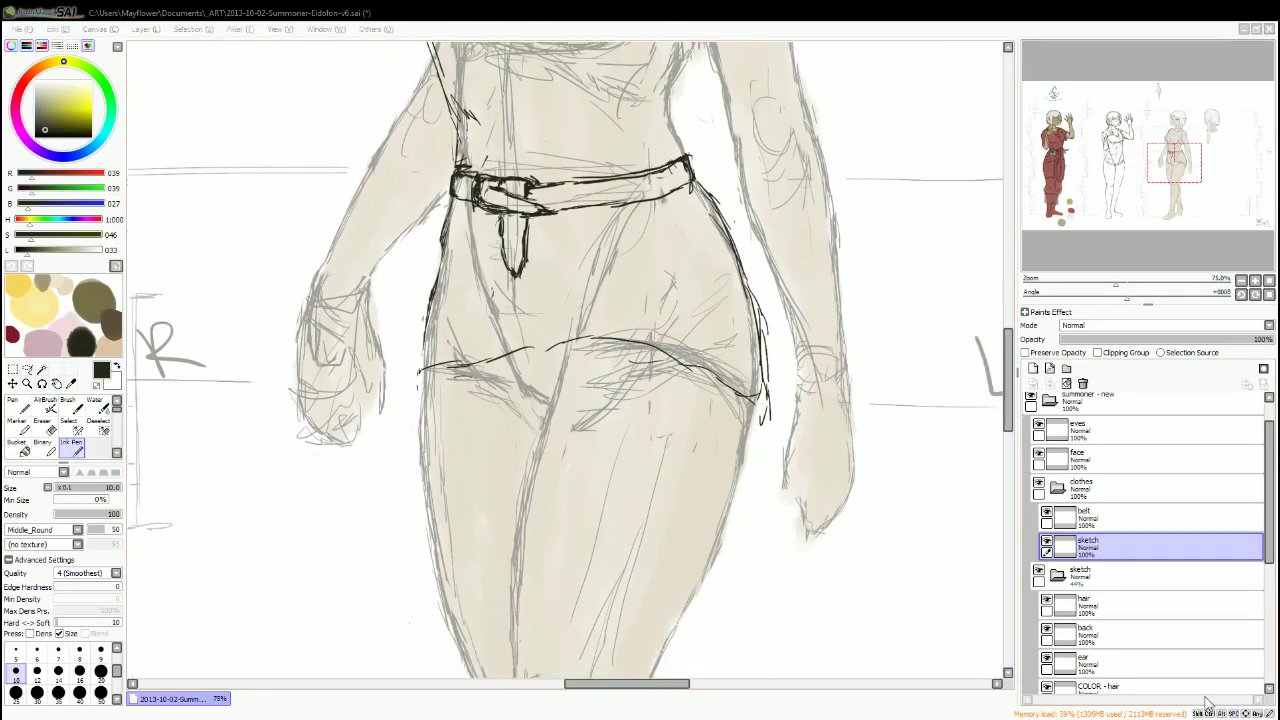
Sketch the tunic's shoulder and elbow-length sleeve on the second figure, cleaning up stray lines.
drag(600, 400, 620, 365)
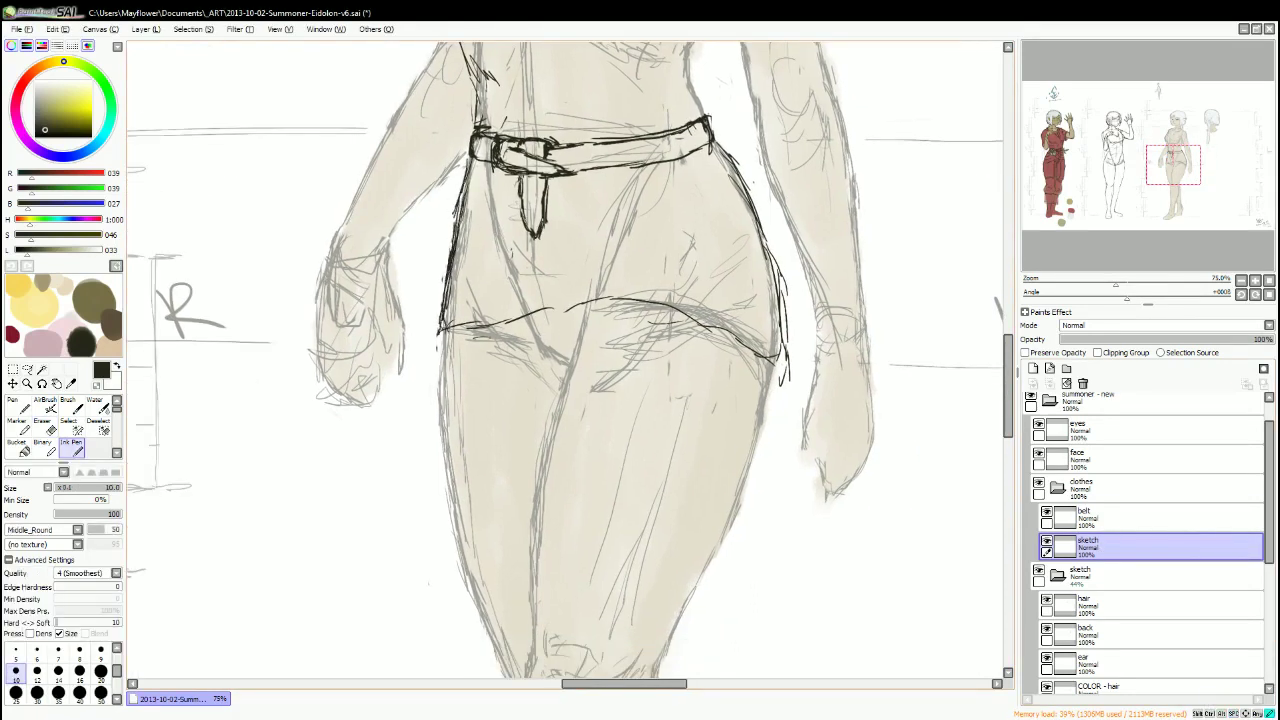
scroll(565, 360, down, 4)
key(e)
key(n)
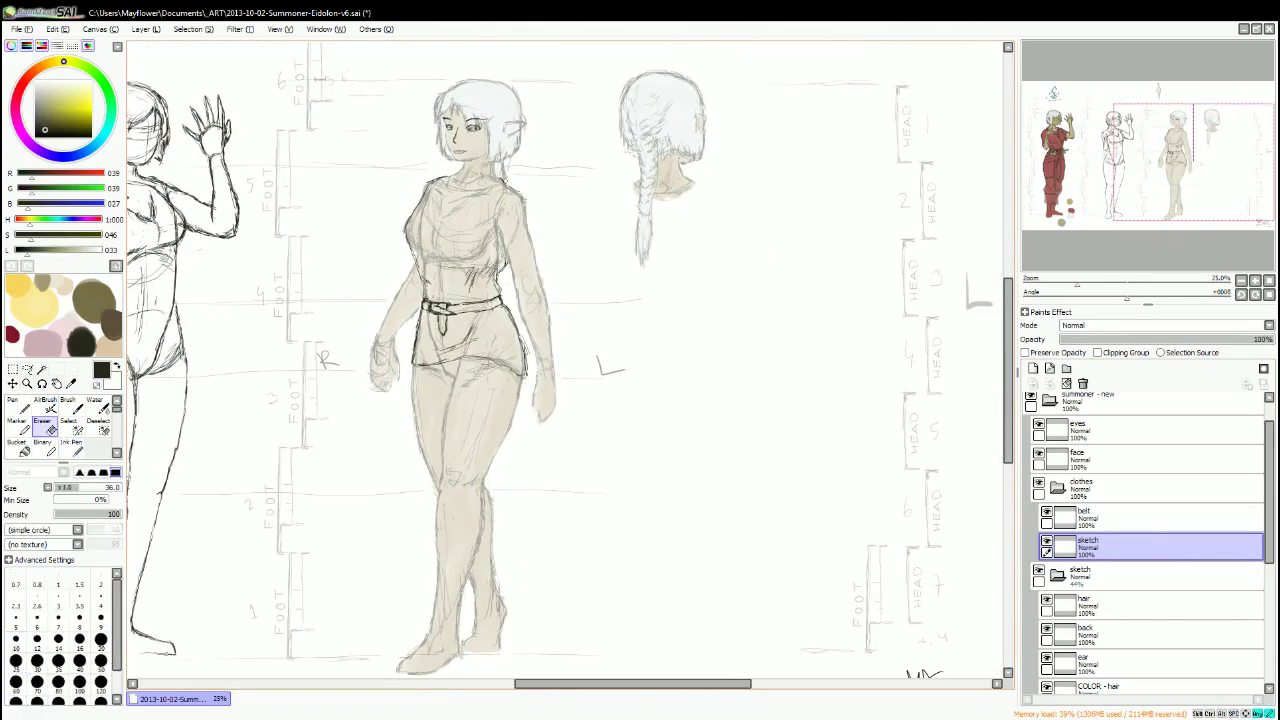
drag(700, 300, 776, 252)
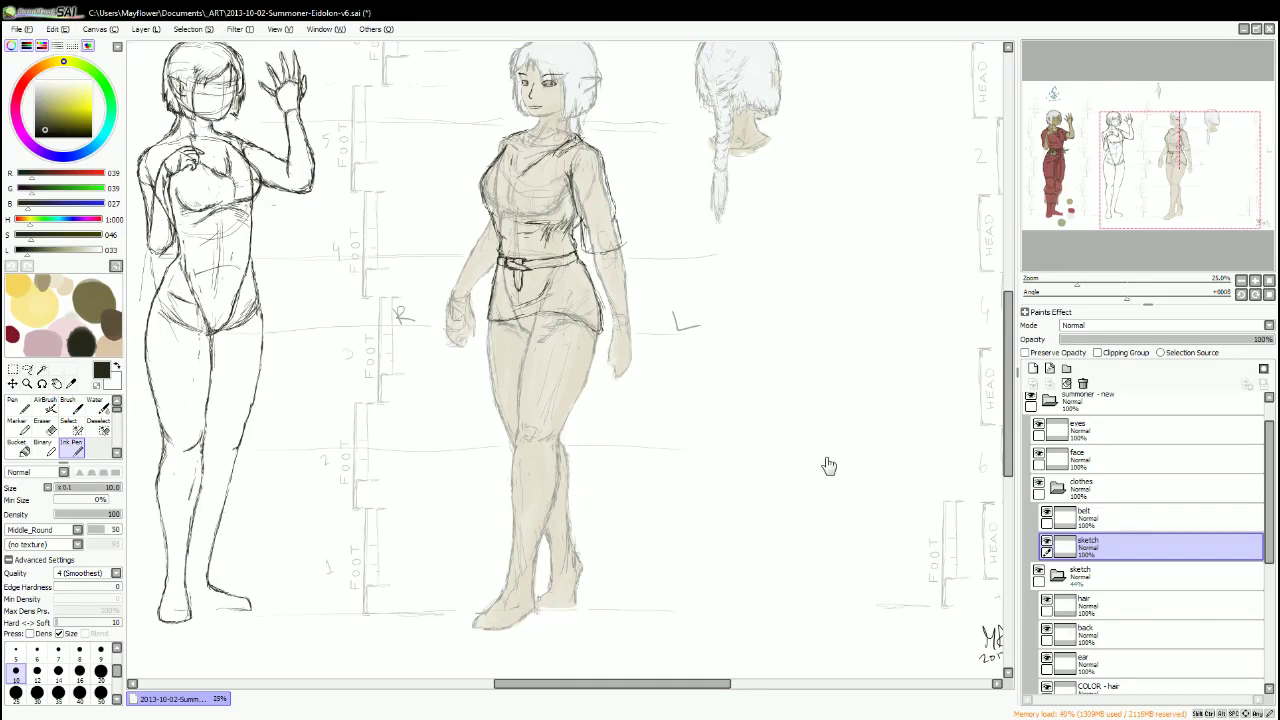
Draw the tunic's open V neckline, front opening and longer hem, and rename its sketch layer as tunic.
drag(829, 465, 869, 535)
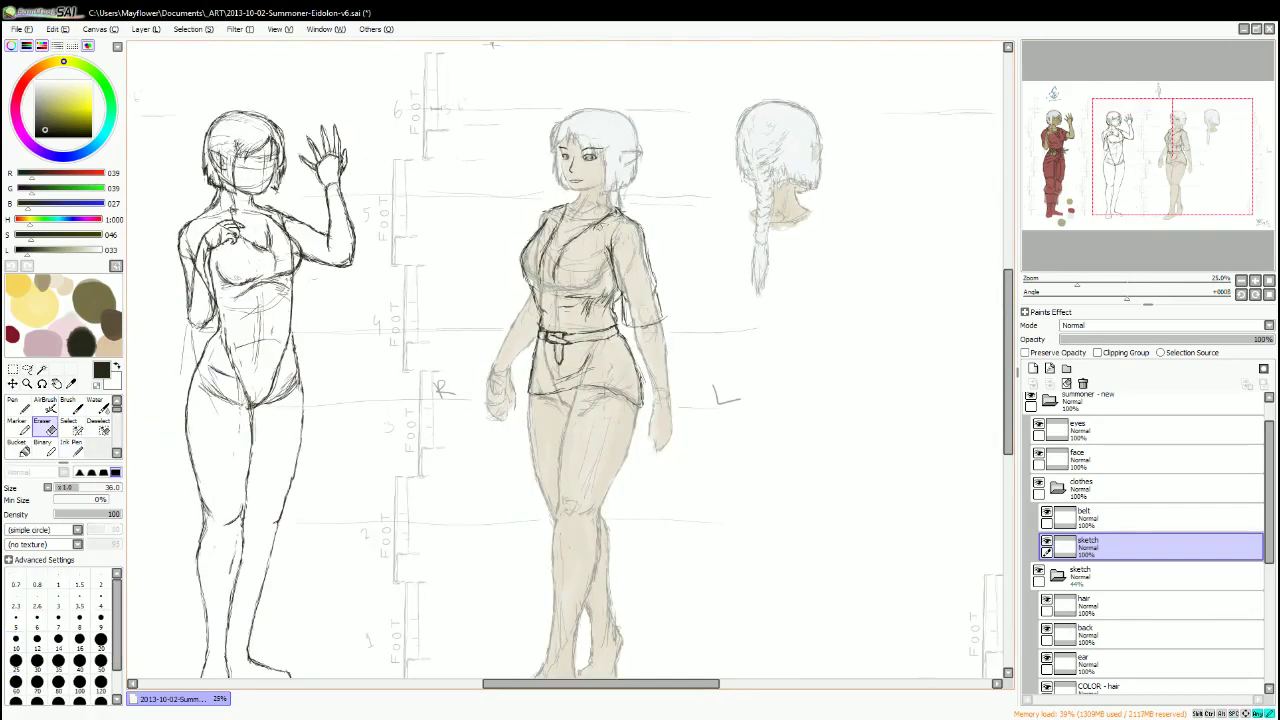
drag(640, 402, 642, 430)
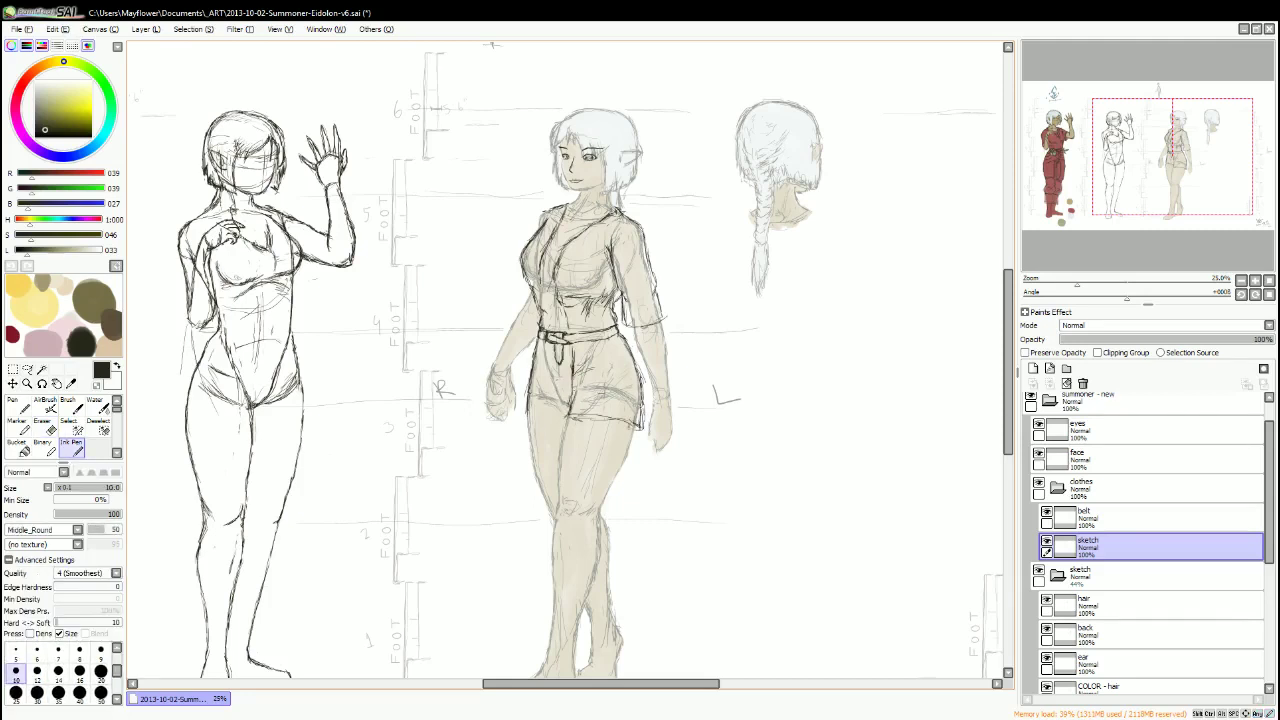
drag(565, 360, 633, 342)
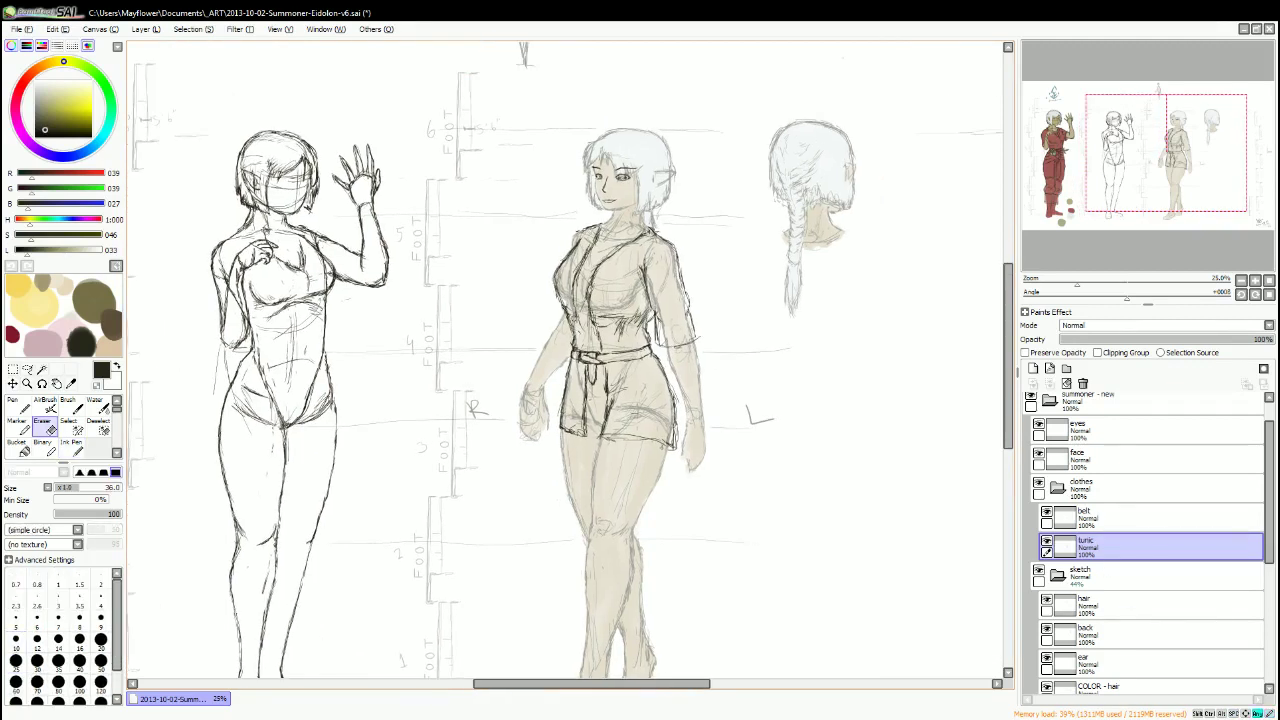
Sketch a rolled cuff at the tunic's other elbow and write the note "tunic btw" beside the figure's shoulder.
key(n)
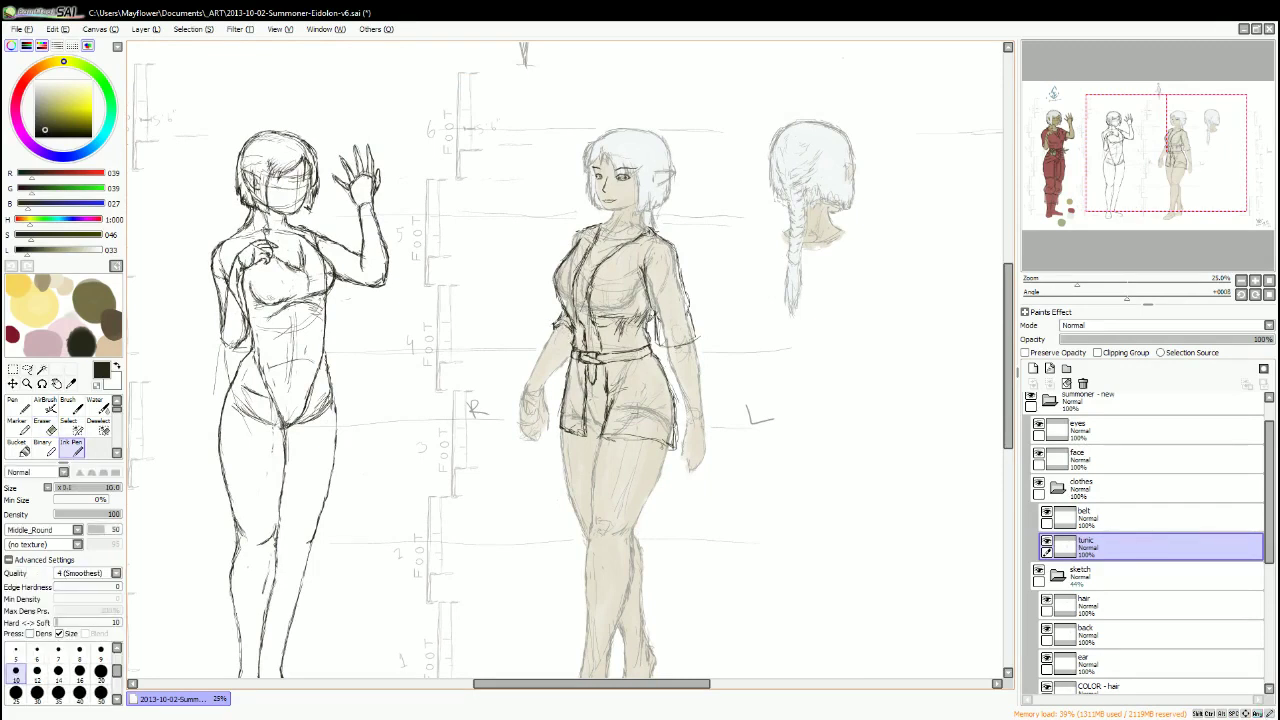
drag(566, 327, 530, 291)
drag(686, 212, 691, 225)
drag(697, 213, 698, 226)
drag(702, 218, 716, 219)
drag(640, 340, 623, 296)
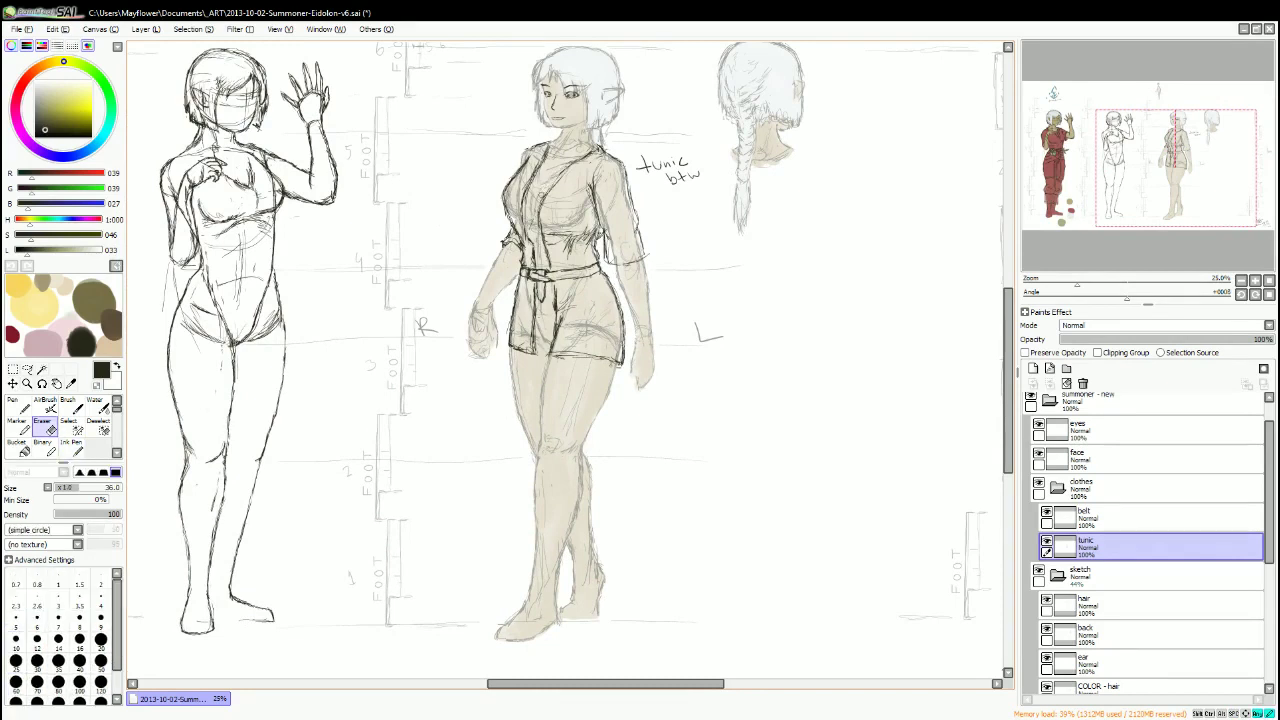
Add undershirt, shoes and trousers layers in the clothes folder and start outlining the front foot on the shoes layer.
click(1190, 541)
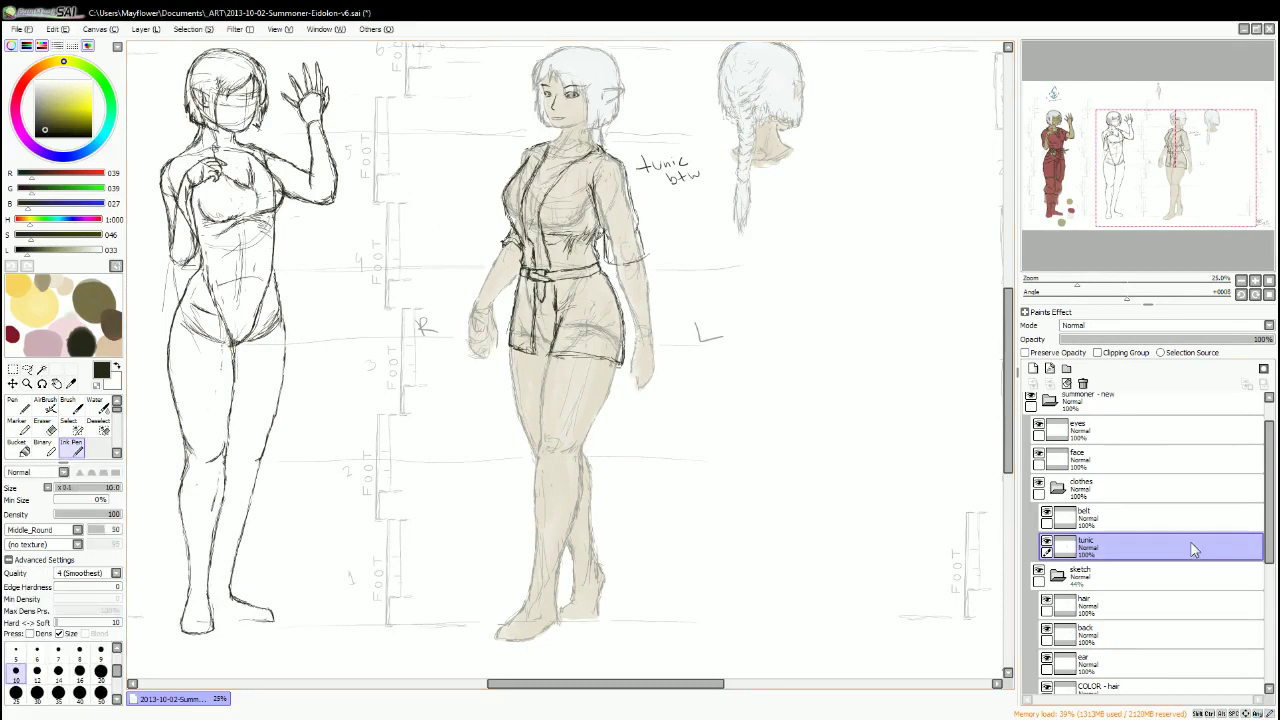
drag(700, 400, 640, 415)
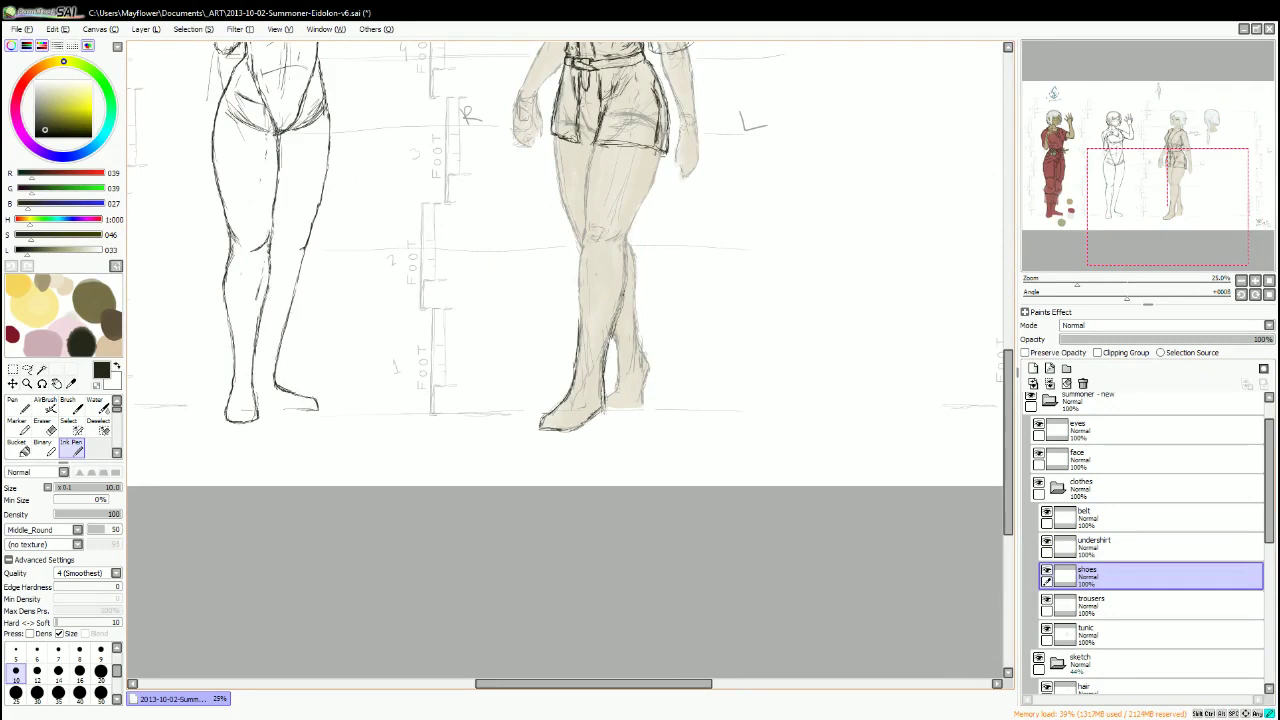
Try a tall boot top just below the front leg's knee on the shoes layer.
drag(578, 276, 622, 272)
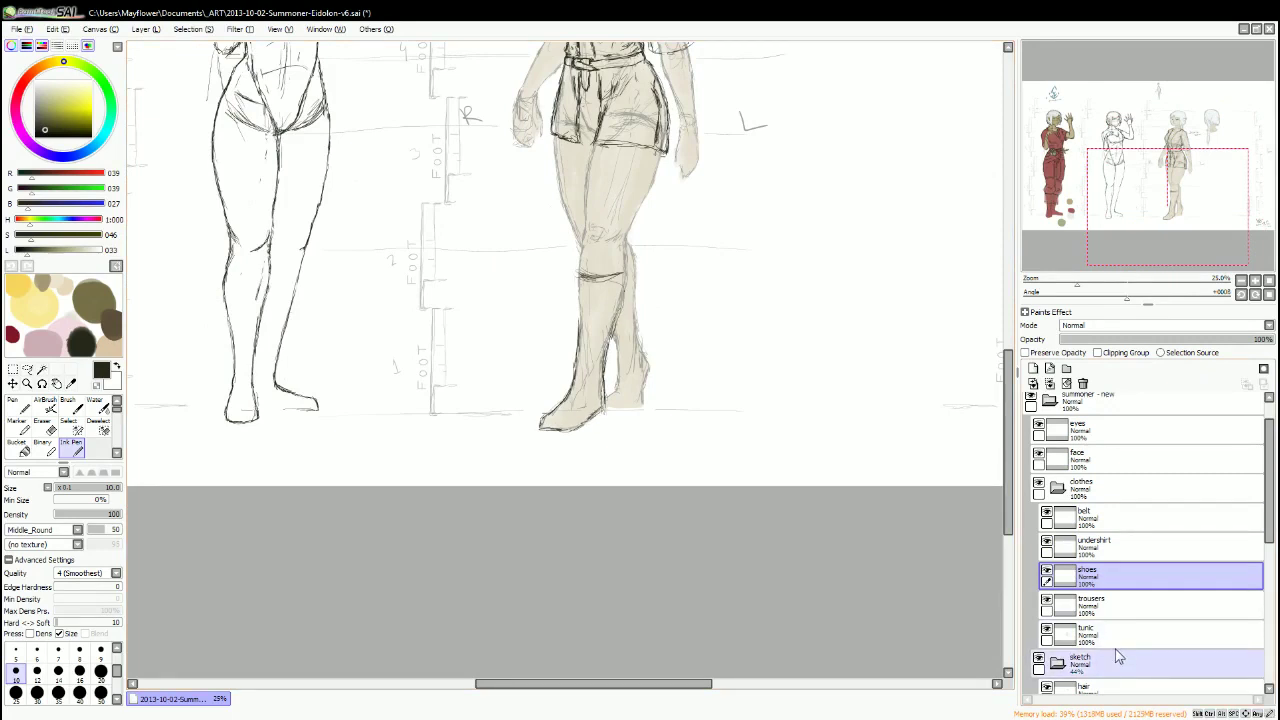
mouse_move(606, 262)
mouse_down()
mouse_move(608, 316)
mouse_move(646, 258)
mouse_up()
key(e)
key(e)
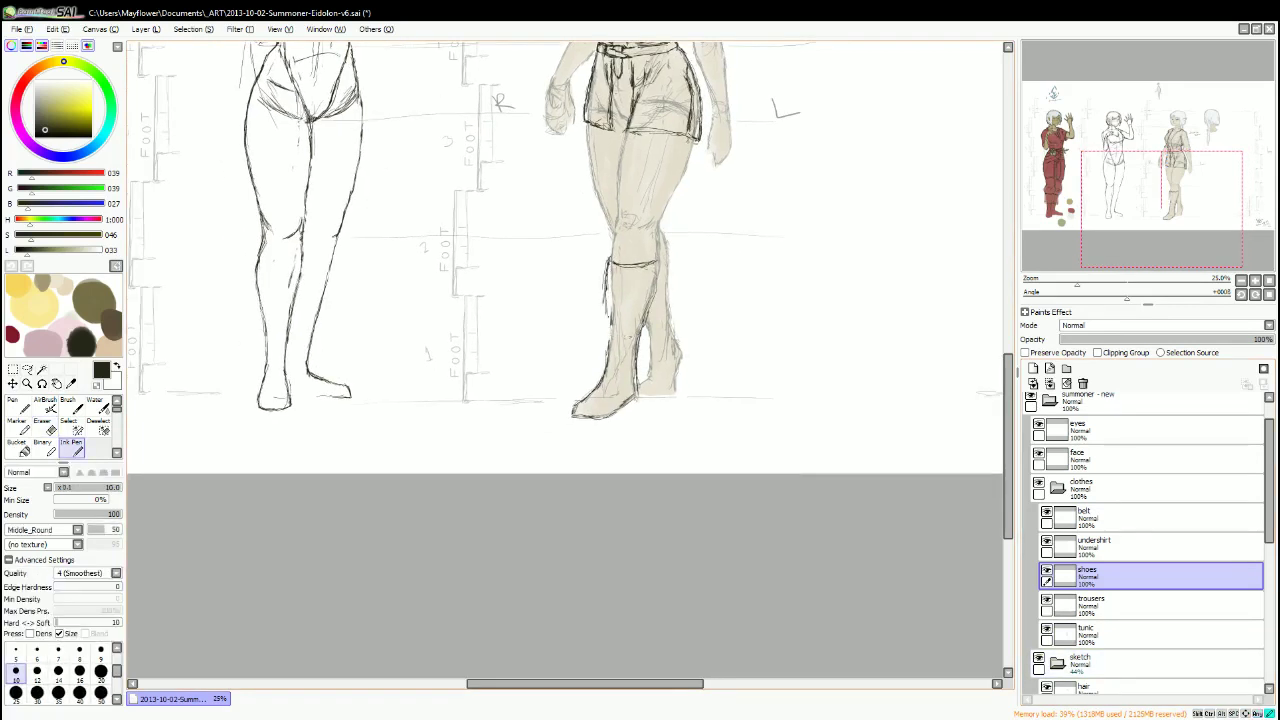
Redraw the front boot's top lower, at mid-calf, with a wide folded cuff, erasing the higher boot lines.
drag(613, 290, 655, 286)
key(e)
key(e)
key(e)
key(e)
key(e)
key(e)
drag(605, 330, 627, 342)
key(e)
mouse_move(628, 298)
mouse_down()
mouse_move(656, 328)
mouse_move(608, 336)
mouse_up()
key(e)
key(e)
key(e)
key(e)
key(e)
key(e)
key(e)
key(e)
key(e)
Outline the rear boot with a matching folded cuff and heel on the shoes layer.
drag(668, 286, 680, 374)
key(e)
key(e)
key(e)
key(e)
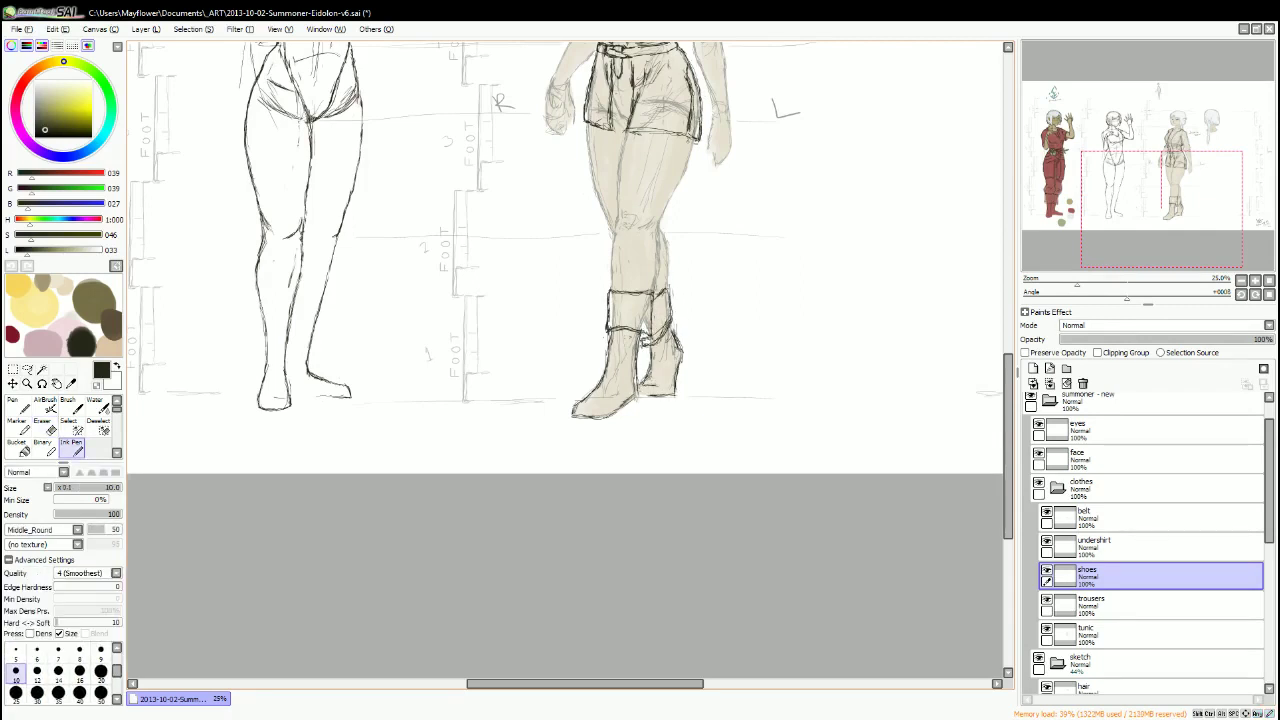
scroll(565, 300, up, 1)
scroll(565, 300, down, 1)
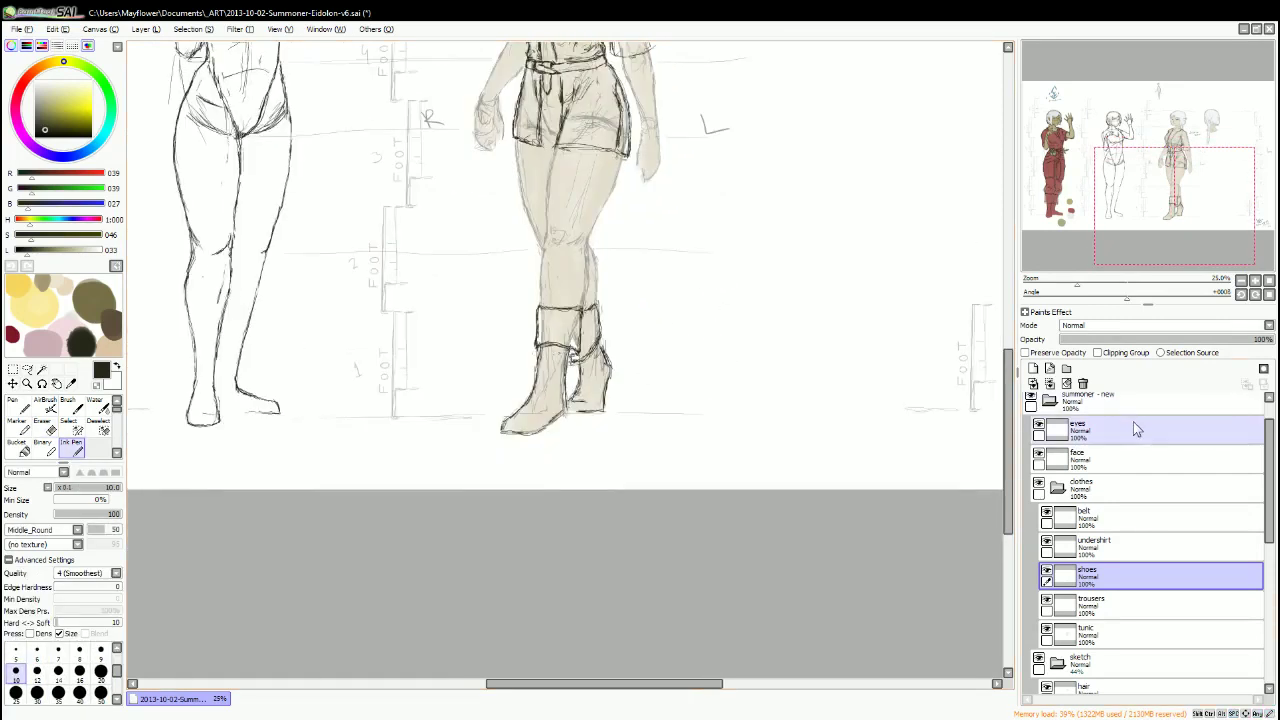
Add a layer named "COLOR - shoes" directly below the shoes layer.
click(1033, 368)
double_click(1100, 598)
text(COLOR - shoes)
key(Return)
Paint both boots dark brown and lighten highlights on the toes, shafts and cuffs.
click(95, 405)
mouse_move(540, 345)
mouse_down()
mouse_move(520, 425)
mouse_move(560, 320)
mouse_move(605, 405)
mouse_up()
key(e)
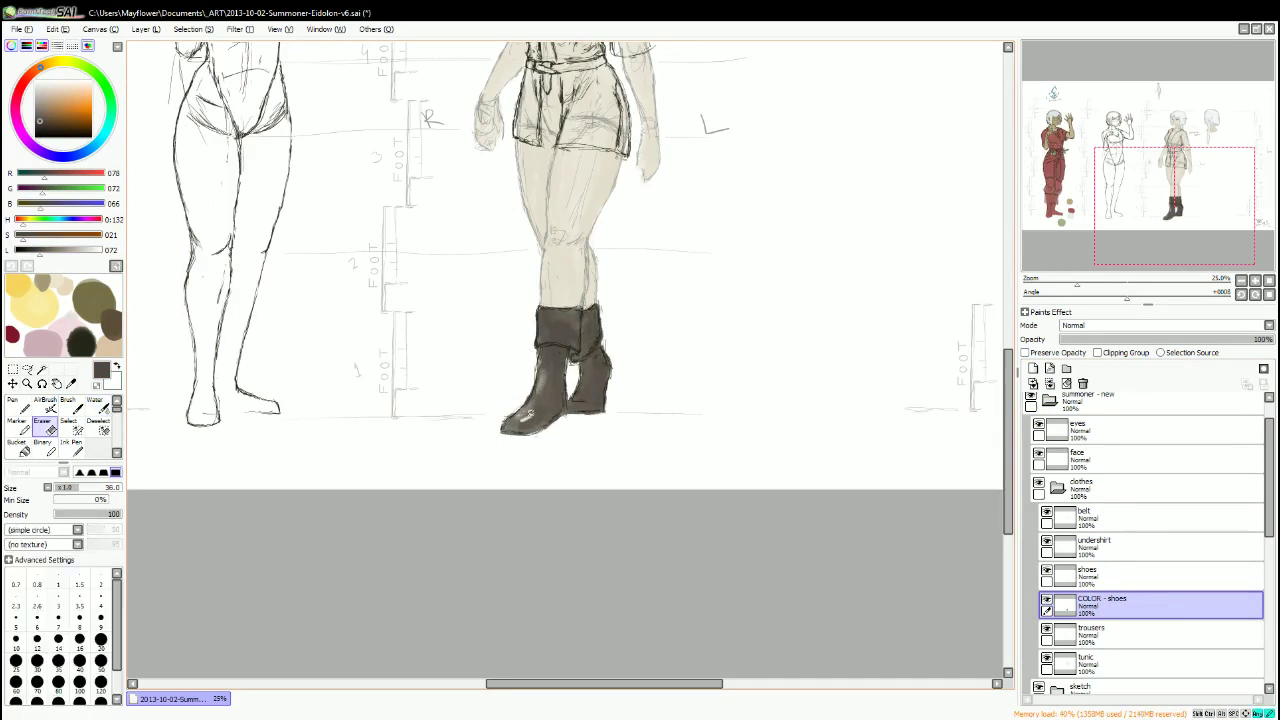
key(e)
drag(545, 415, 555, 323)
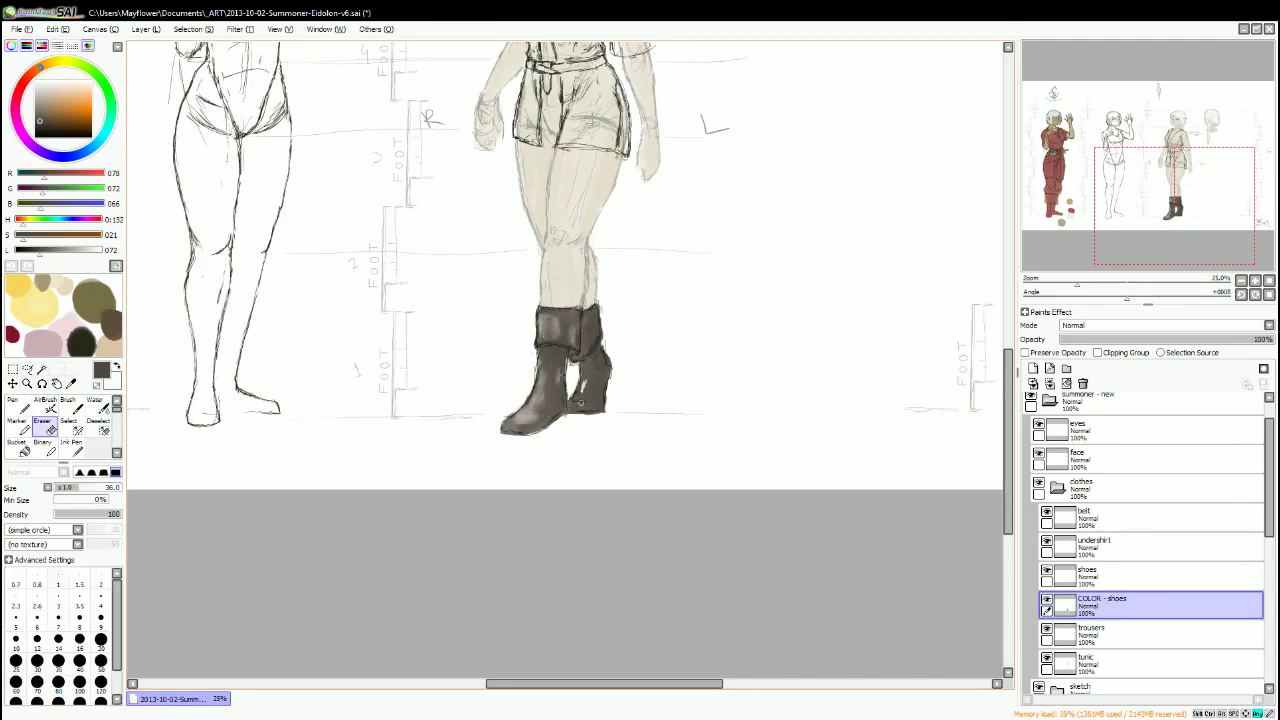
Sketch the baggy trouser legs from the tunic hem to the boot tops, with a gathered knee, on the trousers layer.
drag(585, 388, 552, 508)
click(1105, 638)
key(n)
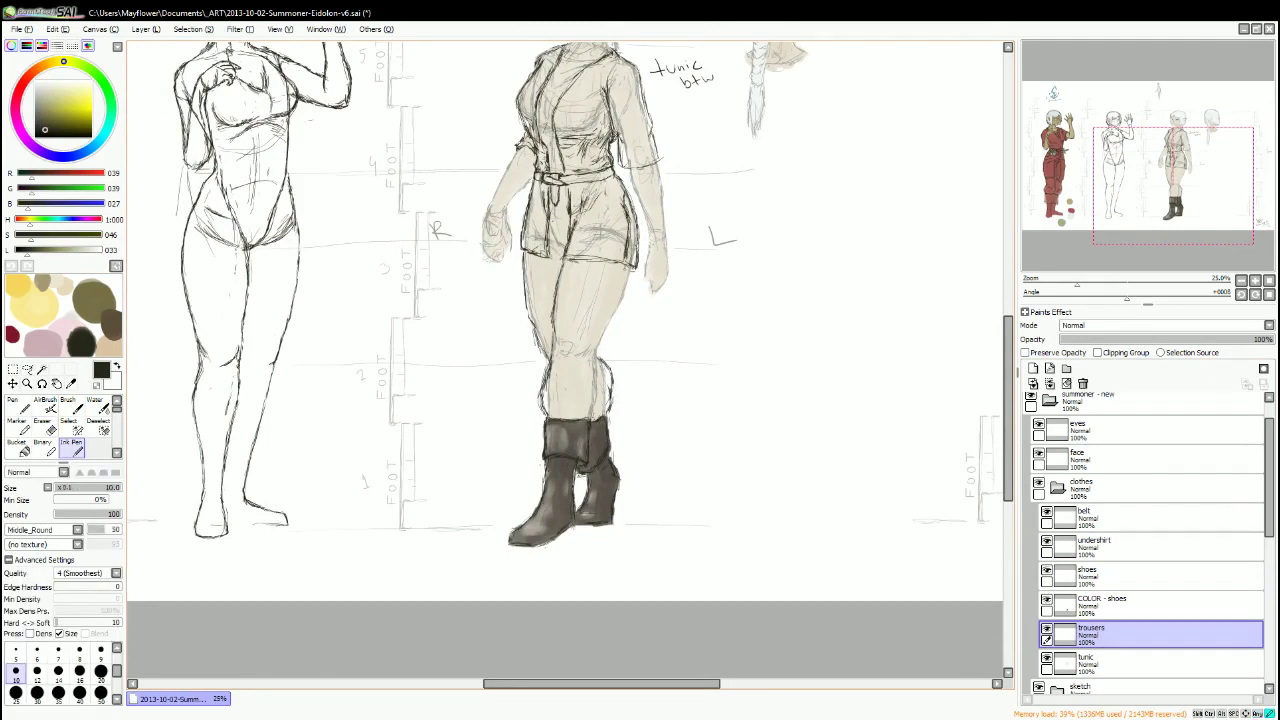
key(ctrl+z)
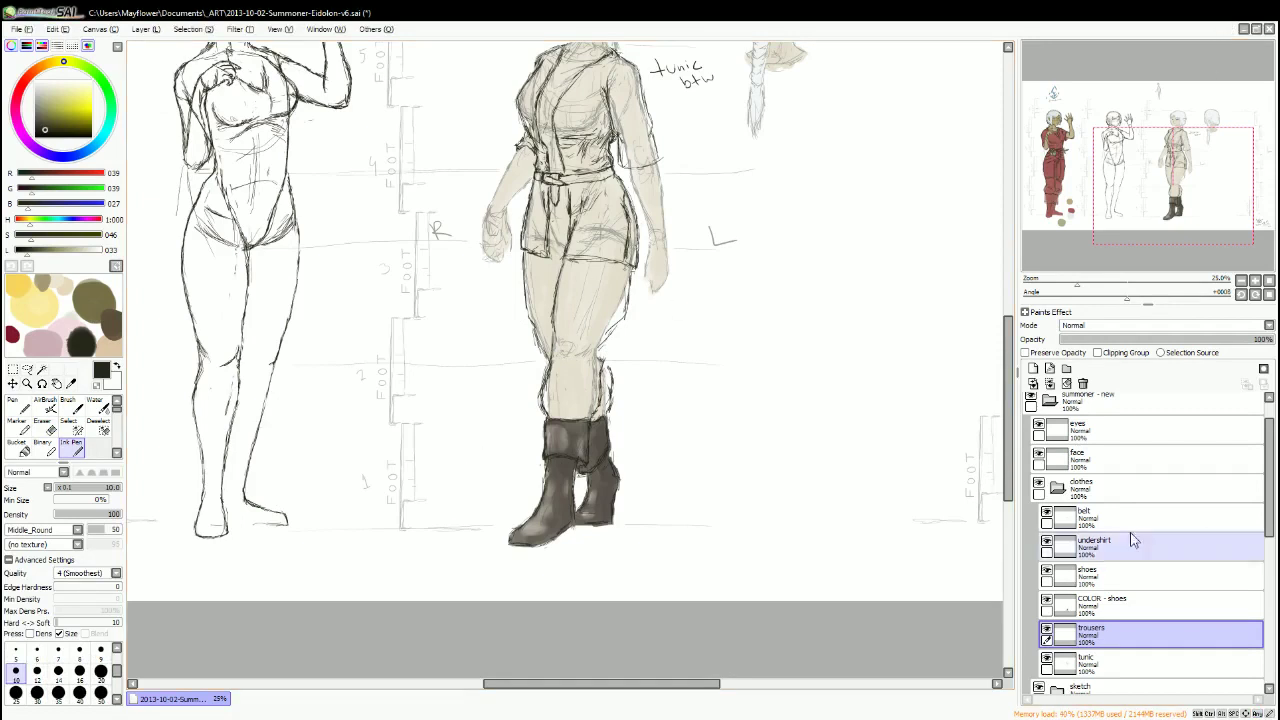
drag(1203, 70, 1204, 74)
key(e)
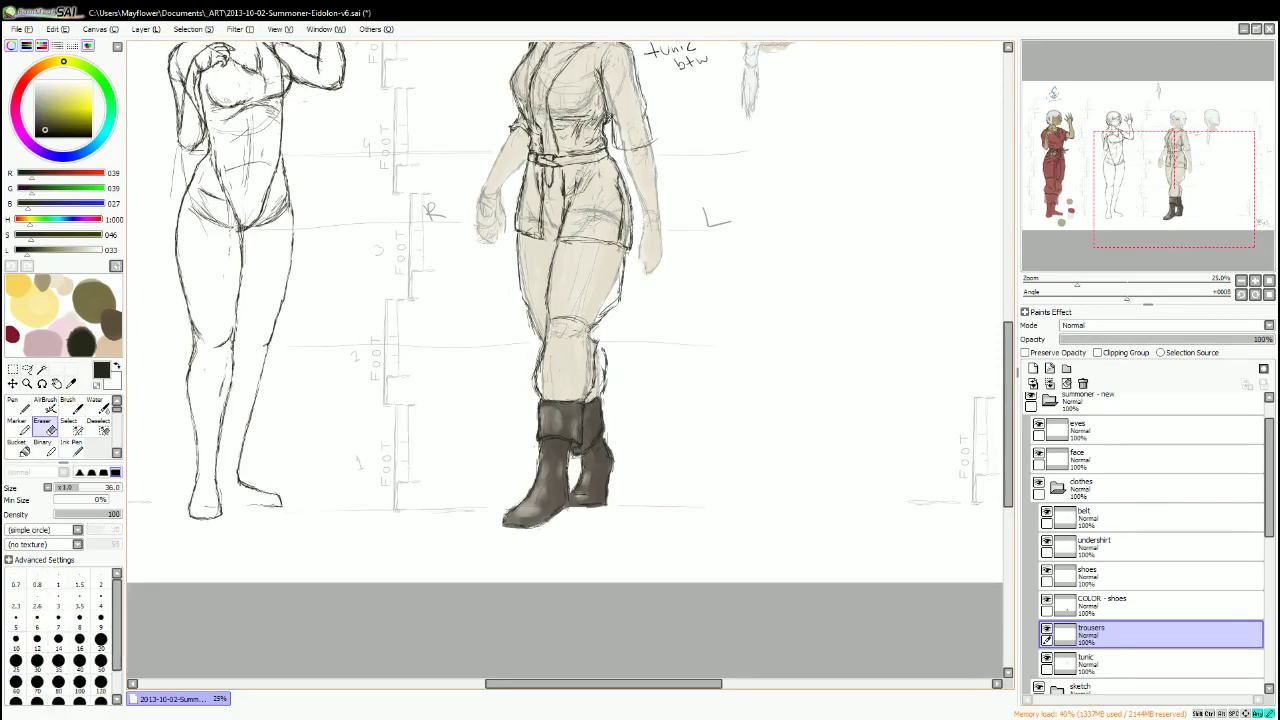
key(n)
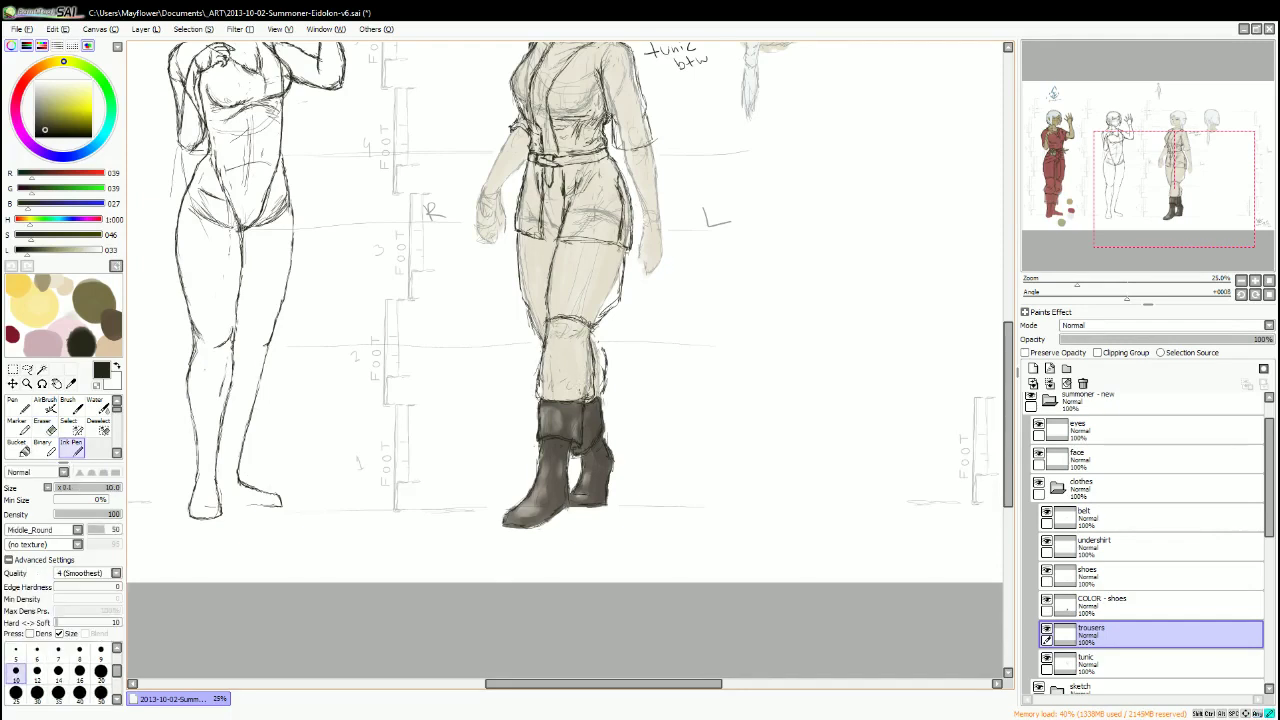
Rework the trousers' knee line into a rounded overlap and refine the outer edges of both legs.
drag(616, 395, 586, 371)
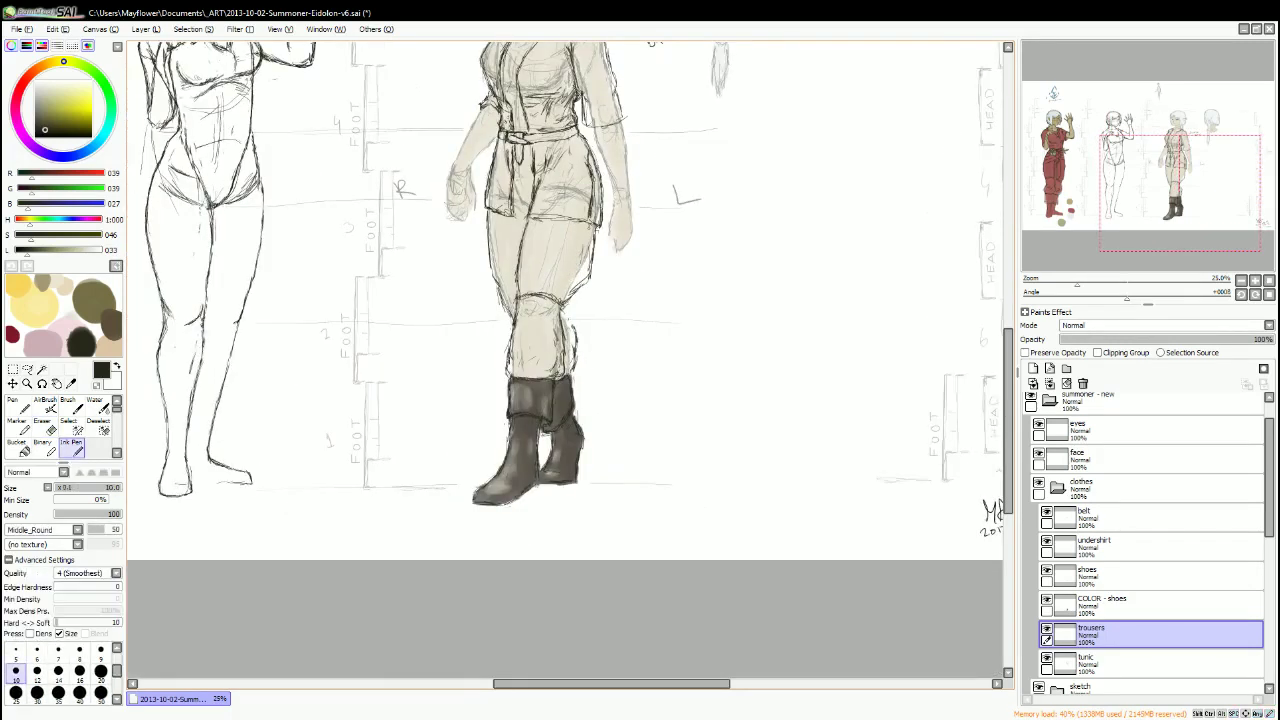
drag(514, 296, 576, 278)
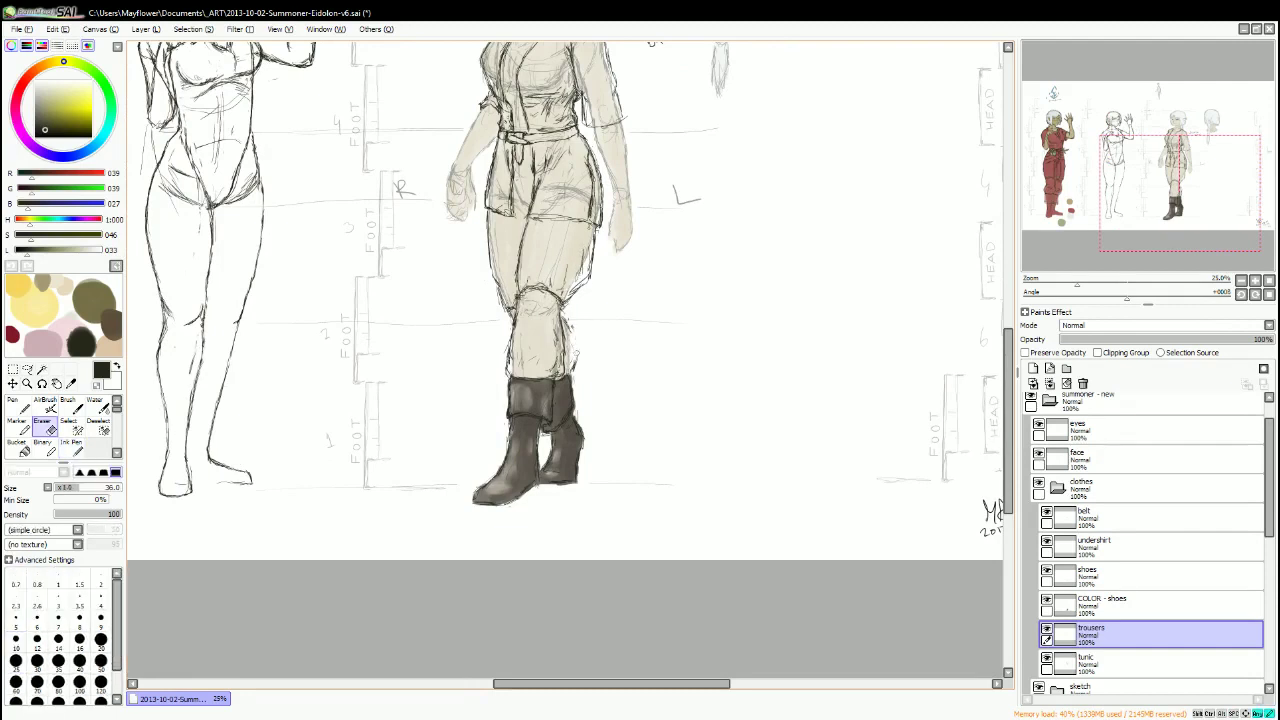
key(e)
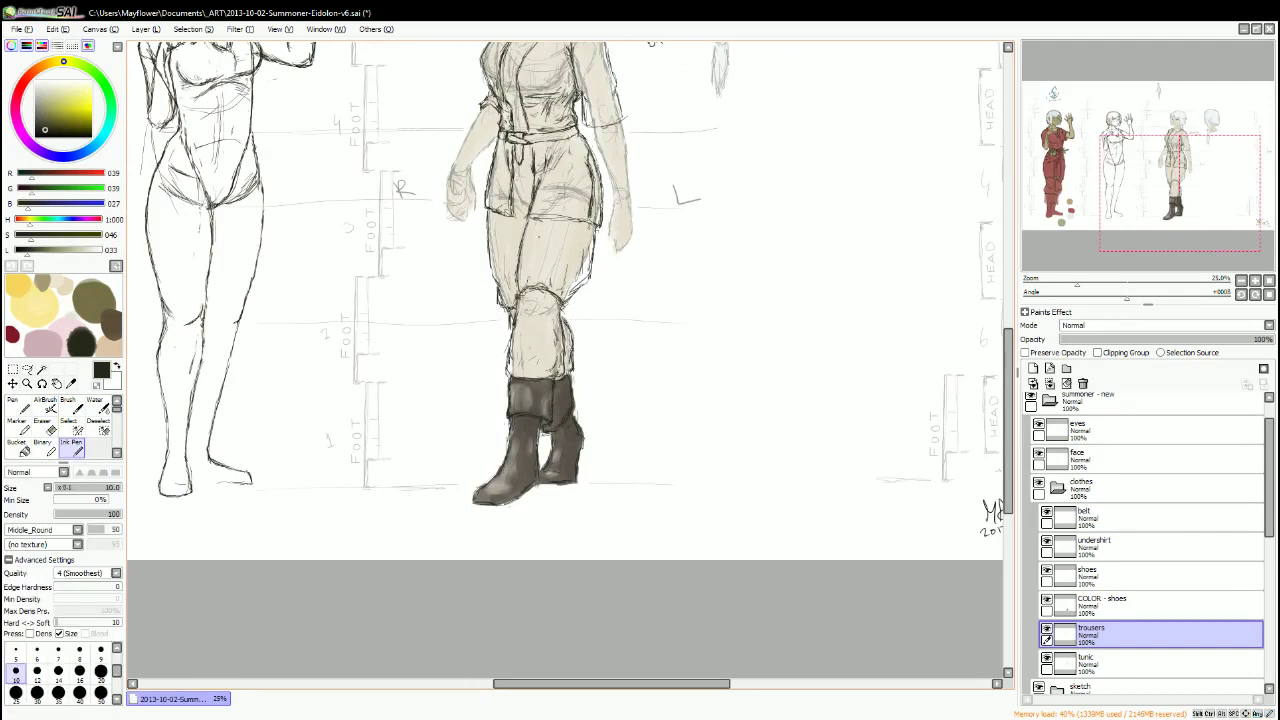
drag(560, 262, 598, 317)
key(n)
Add a layer named "COLOR - trousers" directly below the trousers layer.
click(1150, 662)
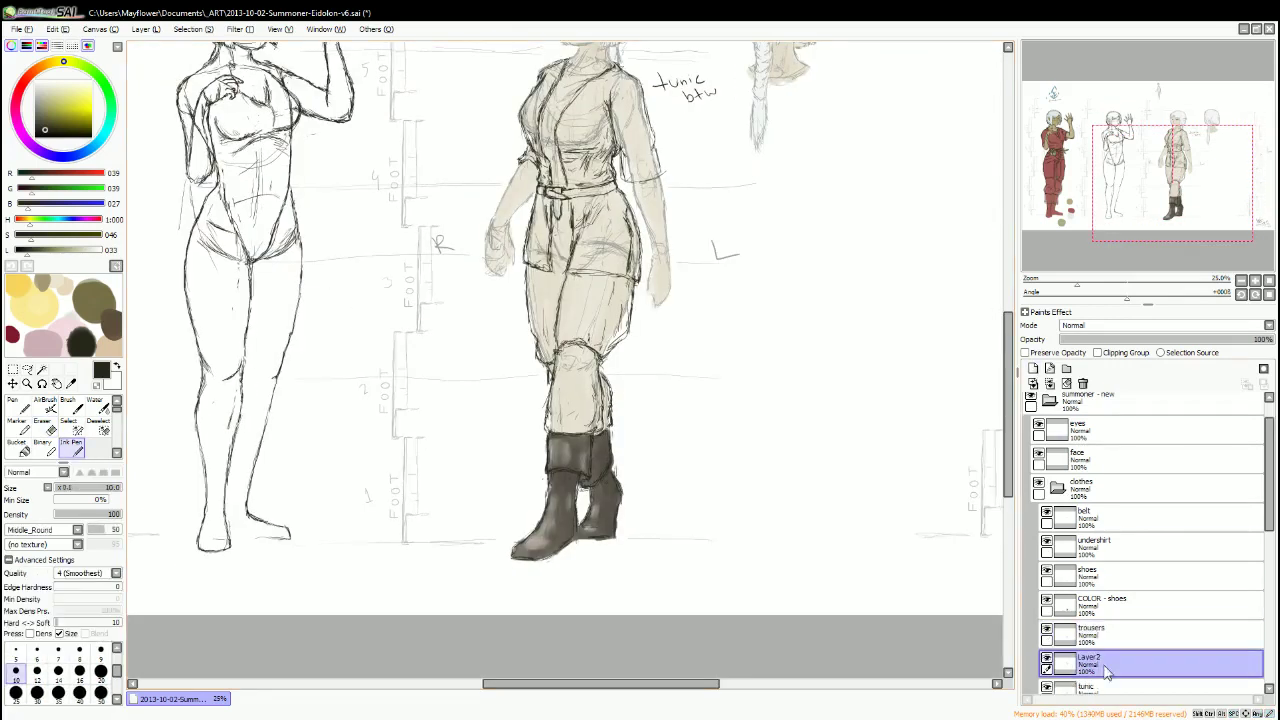
key(w)
mouse_move(550, 330)
mouse_down()
mouse_move(600, 300)
mouse_move(591, 355)
mouse_move(605, 430)
mouse_move(590, 480)
mouse_move(572, 424)
mouse_up()
key(Delete)
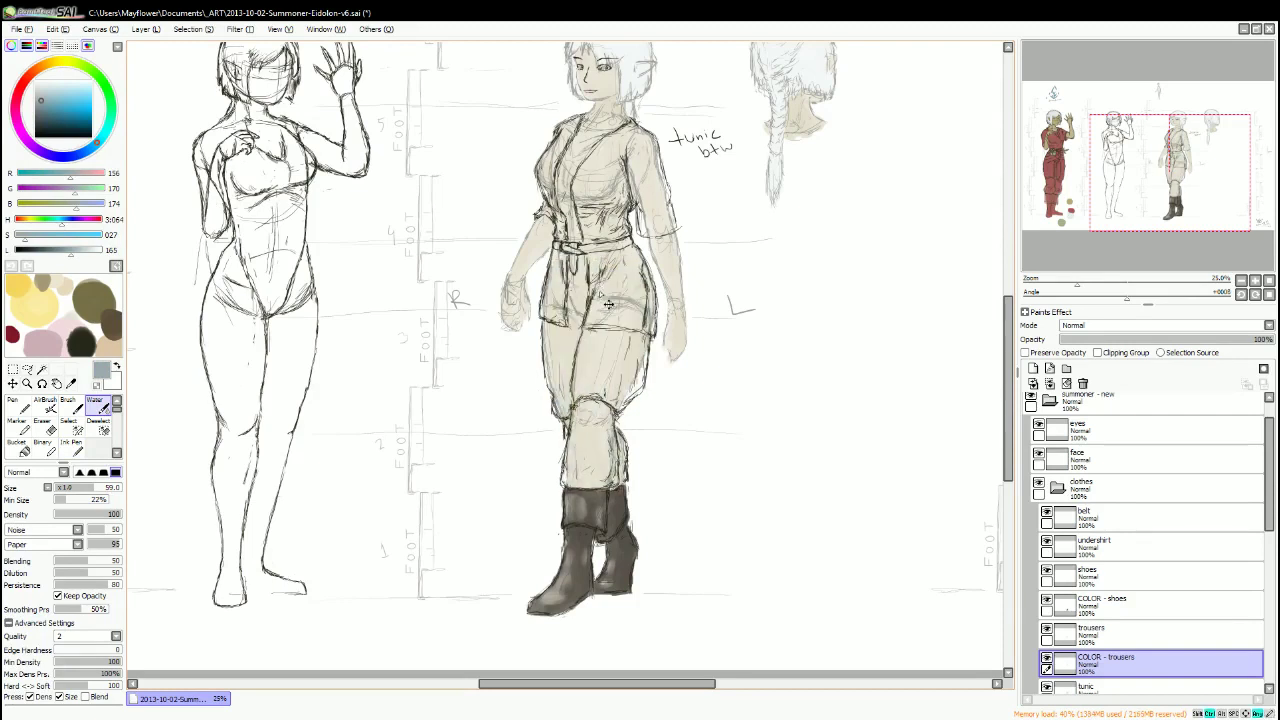
Test a paint swatch beside the figure, undo it, and set the paint color to off-white, RGB 232, 232, 224.
click(46, 82)
click(84, 220)
mouse_move(735, 320)
mouse_down()
mouse_move(760, 490)
mouse_move(800, 520)
mouse_up()
key(ctrl+z)
click(44, 86)
key(ctrl+z)
Add a "COLOR - undershirt" layer below the undershirt layer and paint a round off-white swatch beside the figure.
click(1097, 570)
click(1033, 368)
double_click(1088, 541)
text(COLOR - undershirt)
key(Return)
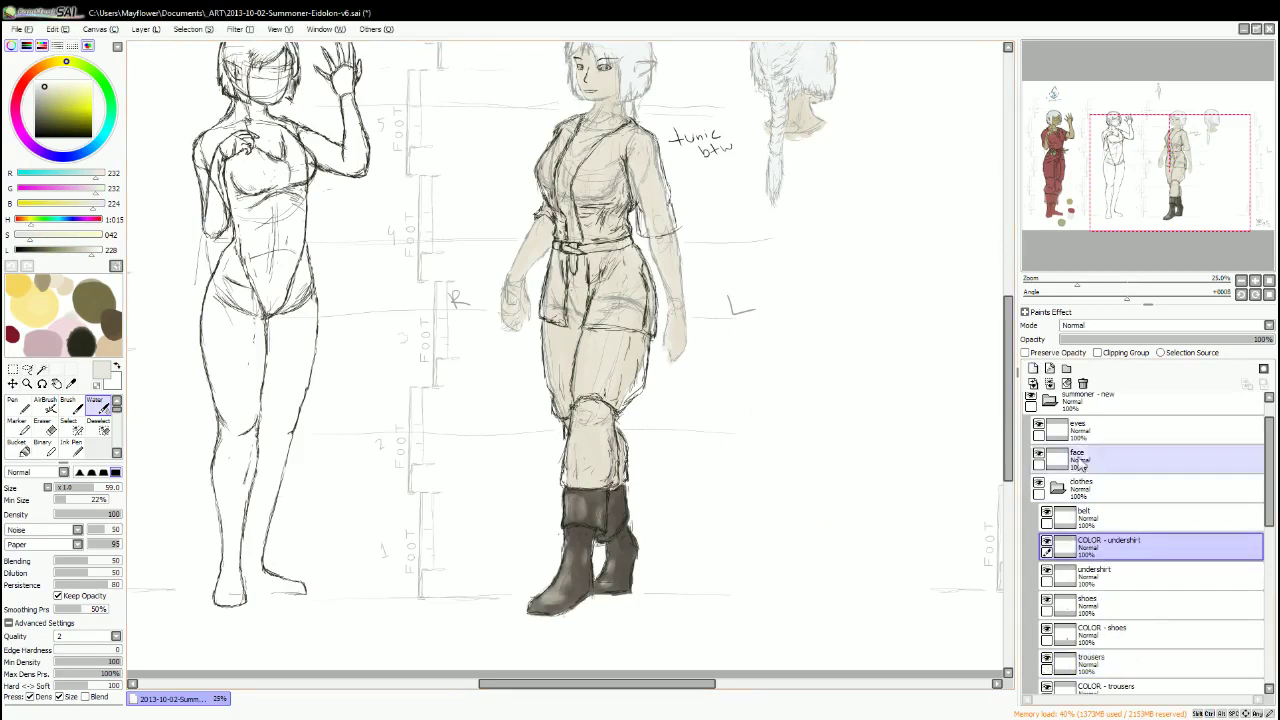
drag(1100, 545, 1100, 576)
key(n)
key(c)
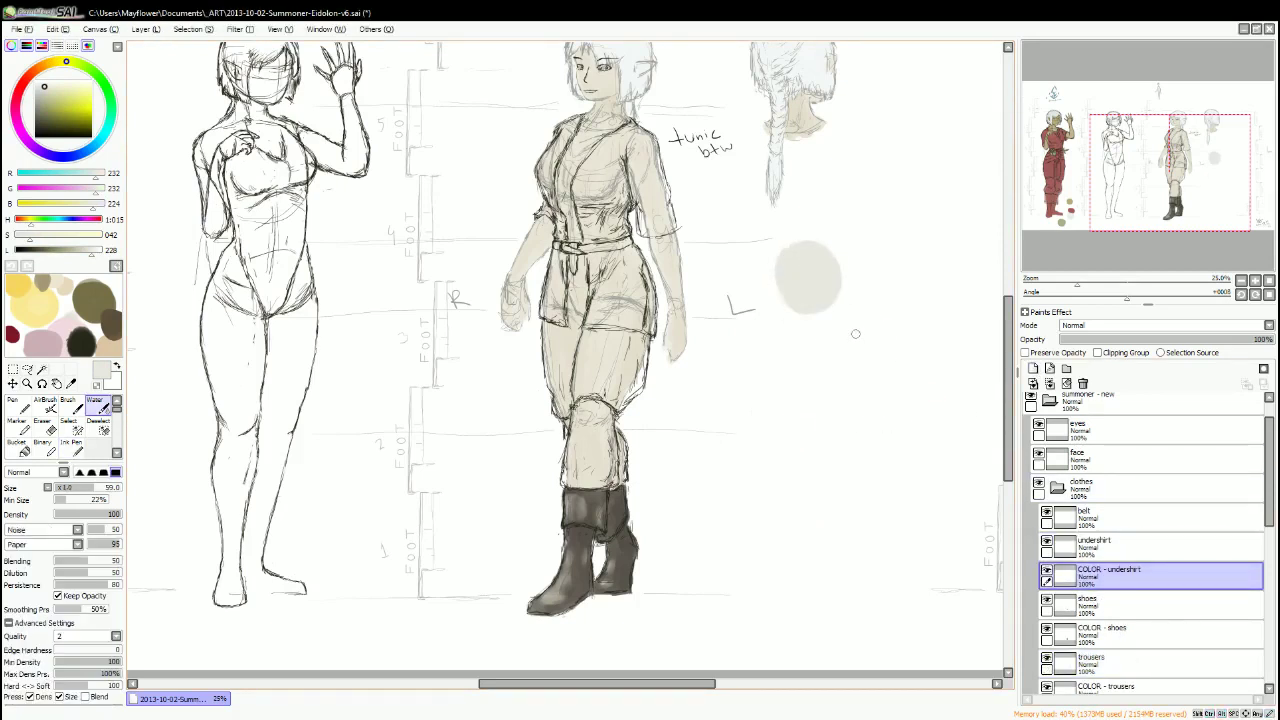
Try a color swatch for the trousers on the COLOR - trousers layer, and undo it.
click(1105, 687)
click(60, 105)
drag(752, 395, 768, 422)
key(ctrl+z)
Paint light and dark reddish-brown swatches above the off-white one on the COLOR - tunic layer.
scroll(1141, 551, down, 3)
click(1100, 583)
scroll(798, 421, up, 3)
mouse_move(808, 290)
mouse_down()
mouse_move(845, 320)
mouse_move(875, 320)
mouse_up()
click(59, 121)
Fill the tunic with dark reddish brown, RGB 104, 58, 40, and trim the color to its outline.
mouse_move(640, 270)
mouse_down()
mouse_move(660, 325)
mouse_move(615, 230)
mouse_move(590, 380)
mouse_move(640, 420)
mouse_up()
mouse_move(610, 320)
mouse_down()
mouse_move(630, 420)
mouse_move(600, 410)
mouse_move(600, 290)
mouse_move(644, 298)
mouse_move(660, 240)
mouse_move(560, 240)
mouse_move(545, 405)
mouse_up()
key(e)
key(e)
key(e)
key(e)
key(e)
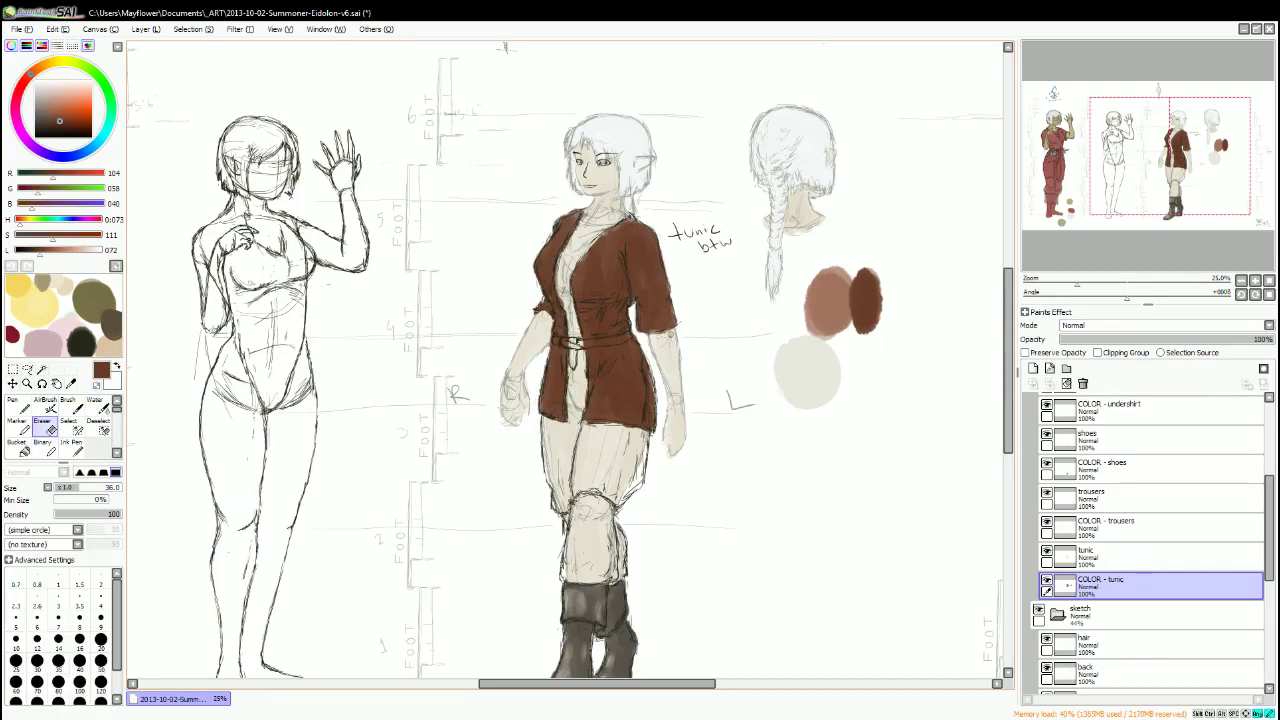
key(e)
key(e)
key(e)
key(e)
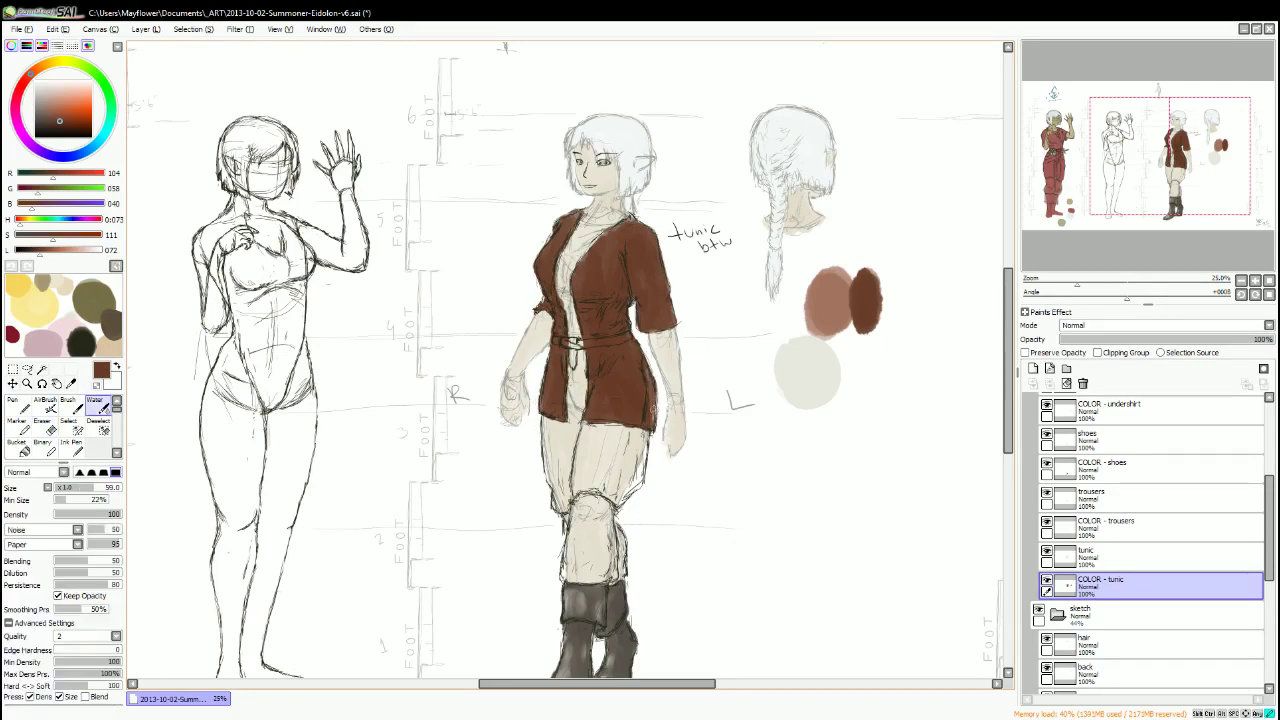
Erase highlight streaks into the tunic's skirt and blend them into the brown.
key(e)
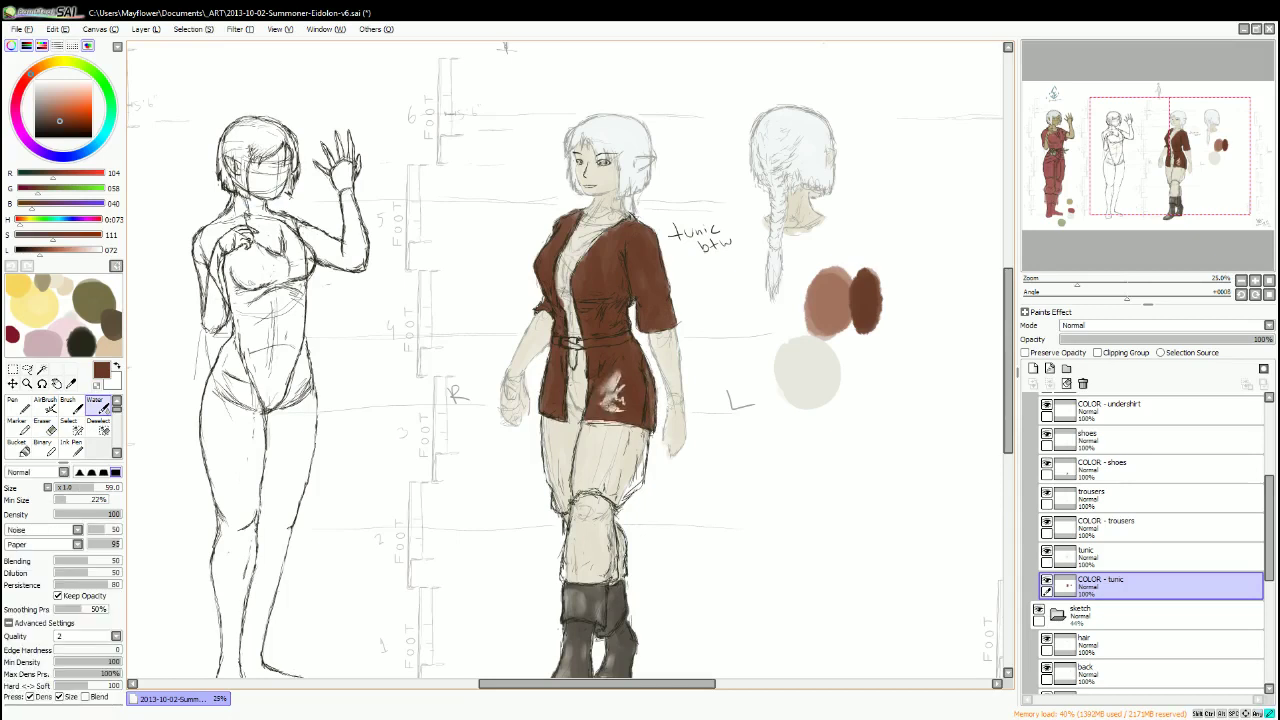
key(e)
key(e)
key(e)
key(e)
Lighten and blend soft highlights on the tunic's chest, shoulder, sleeve and skirt edge.
drag(592, 245, 604, 282)
drag(550, 238, 558, 265)
key(e)
key(e)
drag(650, 268, 660, 318)
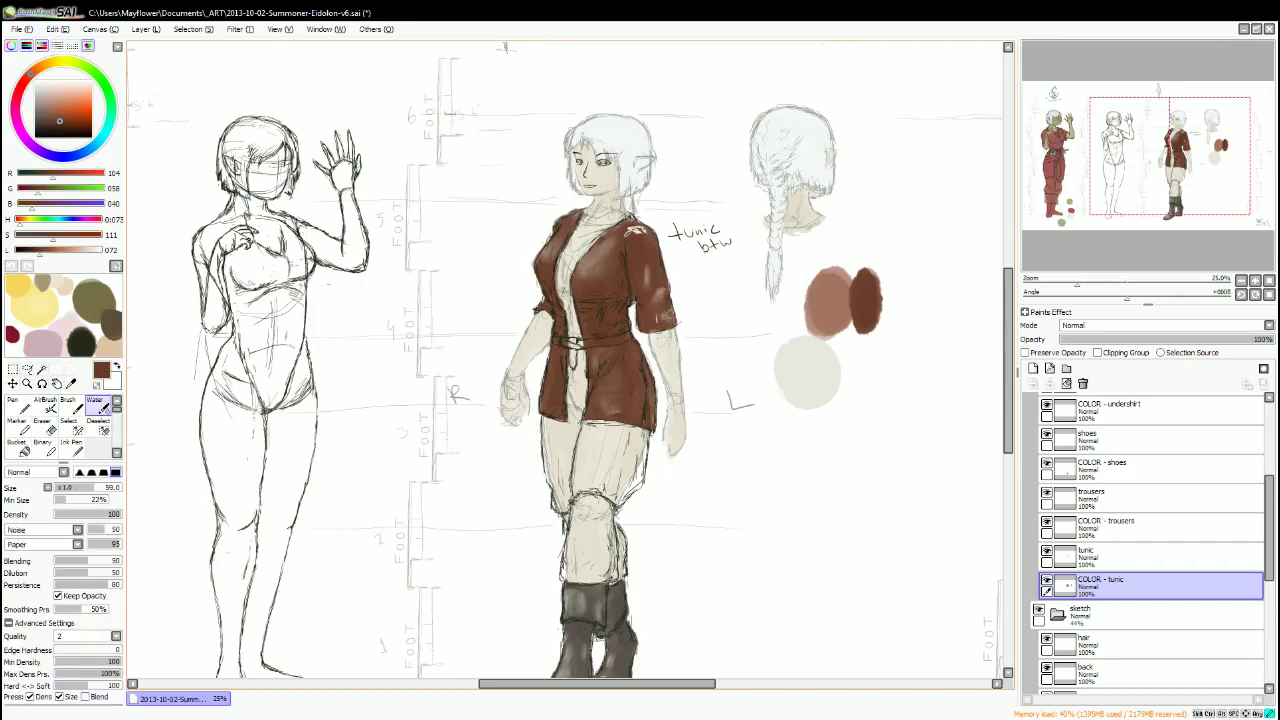
drag(554, 348, 552, 390)
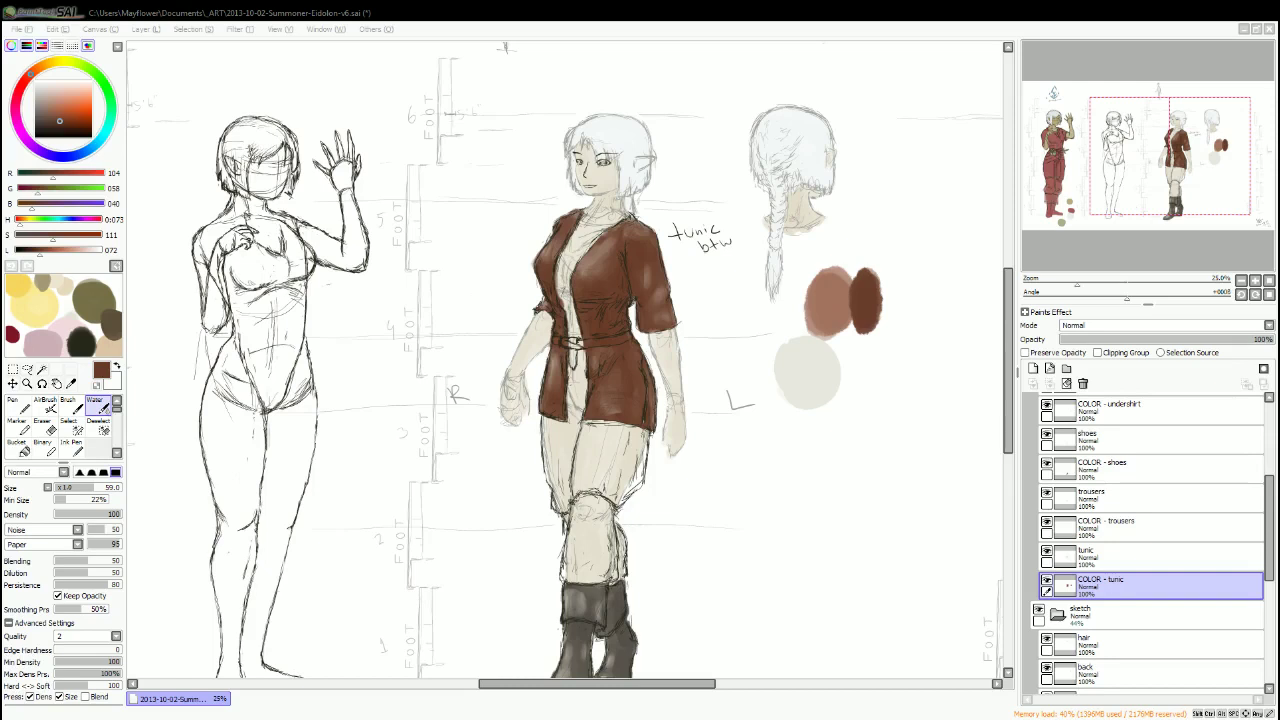
Pick the lighter brown swatch's color and add a new layer directly above the COLOR - tunic layer.
drag(613, 269, 631, 289)
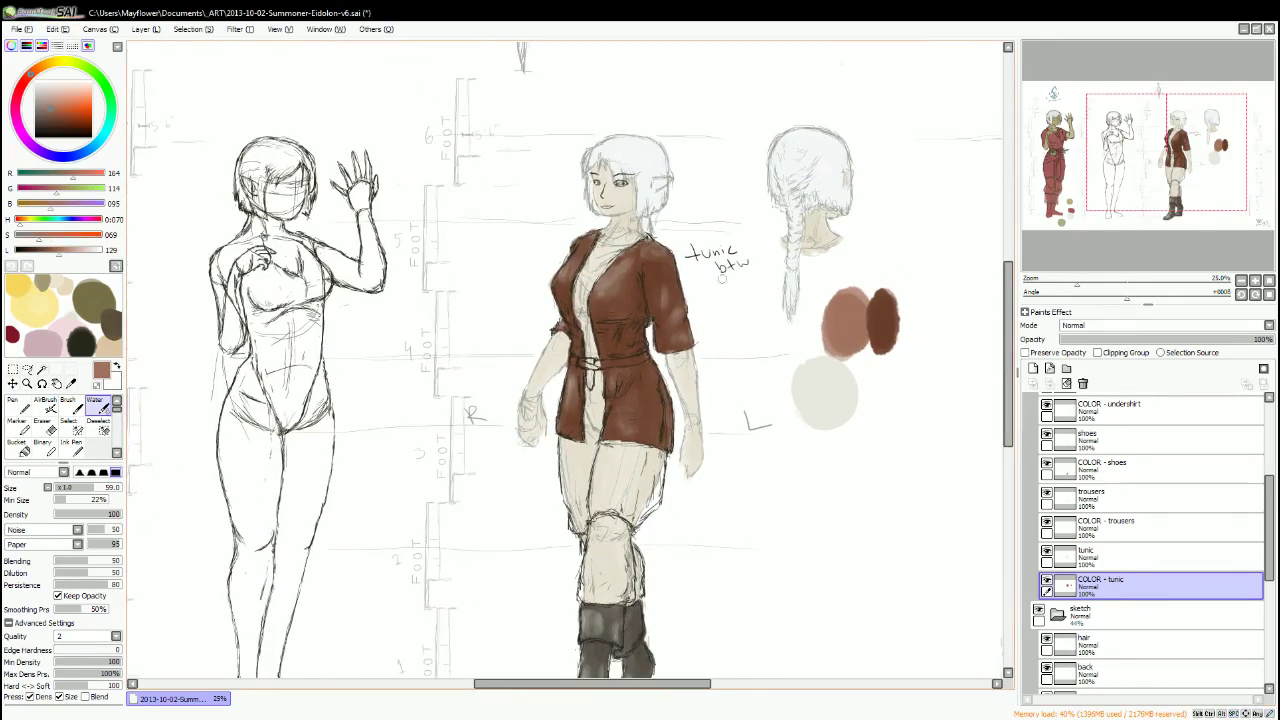
key(ctrl+shift+n)
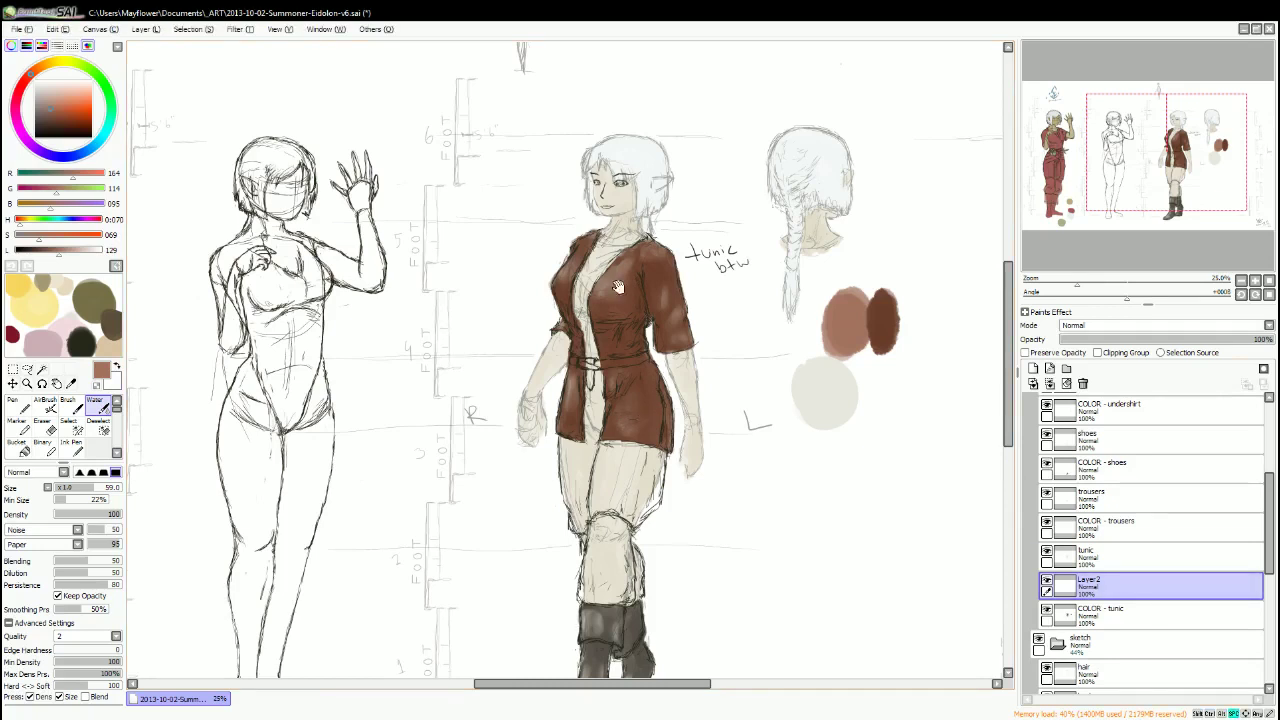
drag(638, 346, 648, 330)
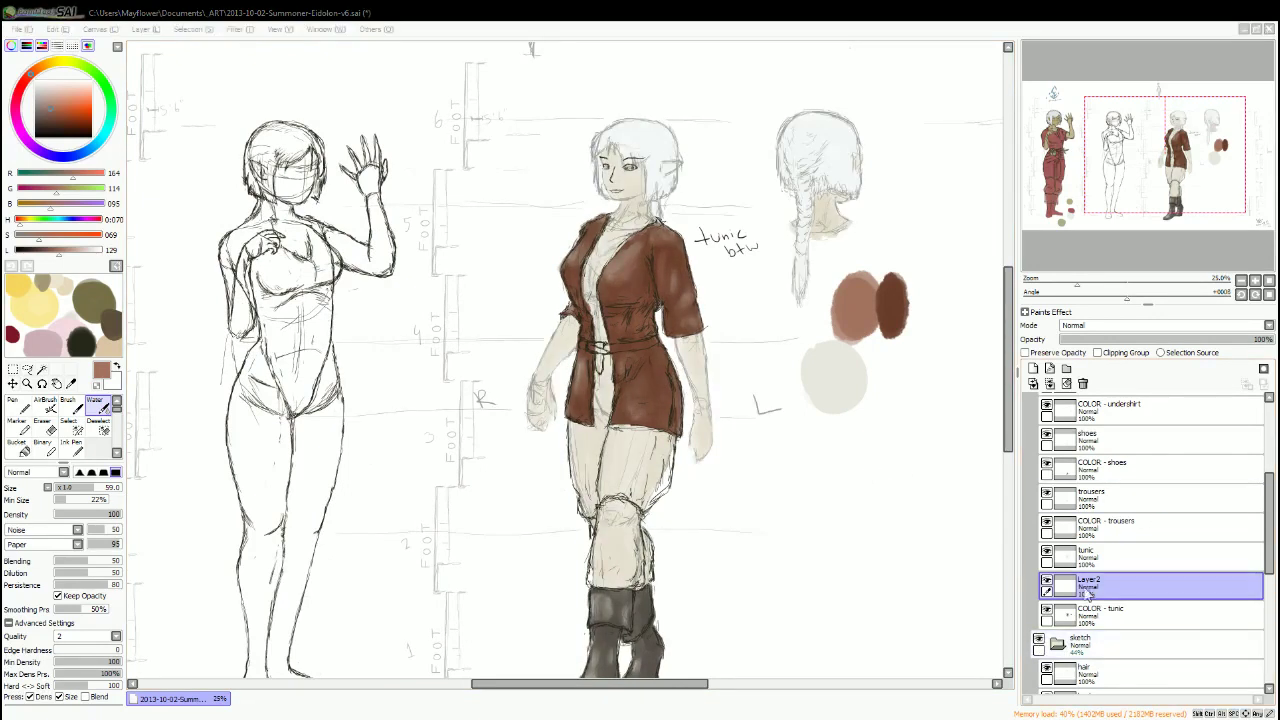
Delete the empty layer above COLOR - tunic, place both trousers layers below COLOR - tunic, and pick the lighter brown swatch's color.
click(1082, 383)
drag(640, 350, 598, 360)
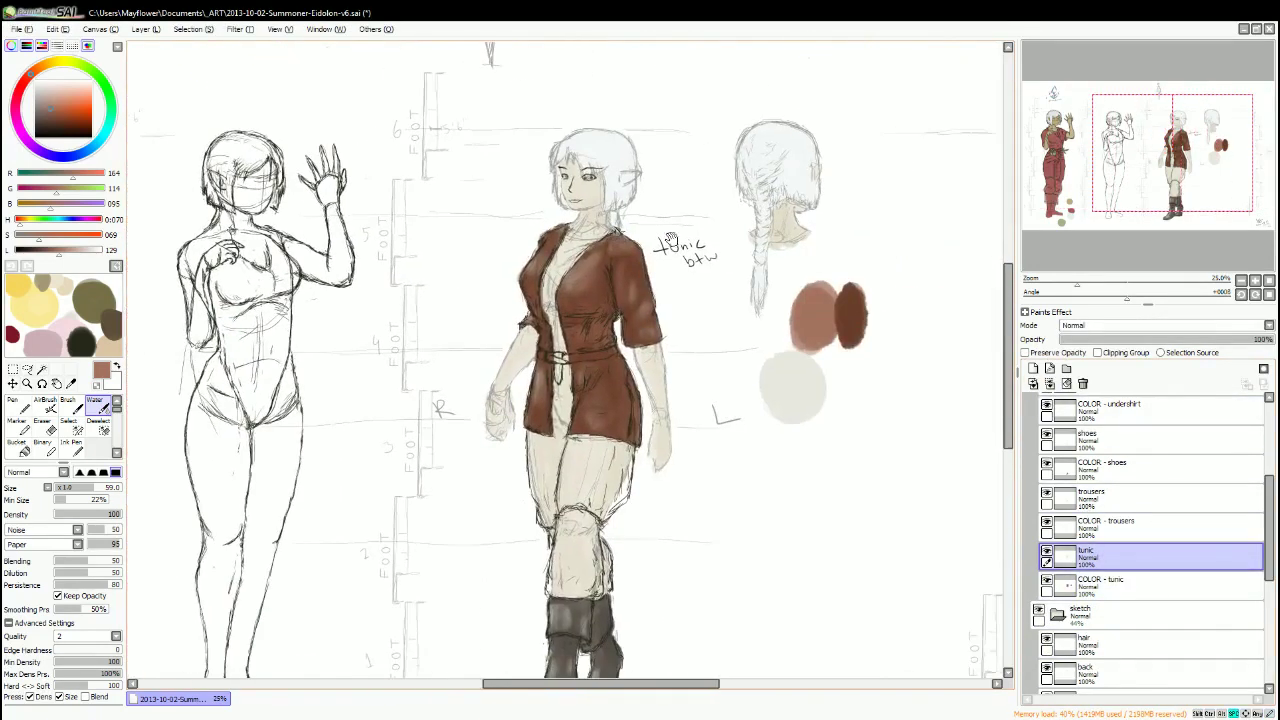
click(1105, 522)
drag(830, 312, 890, 197)
alt+click(890, 197)
drag(1100, 527, 1100, 592)
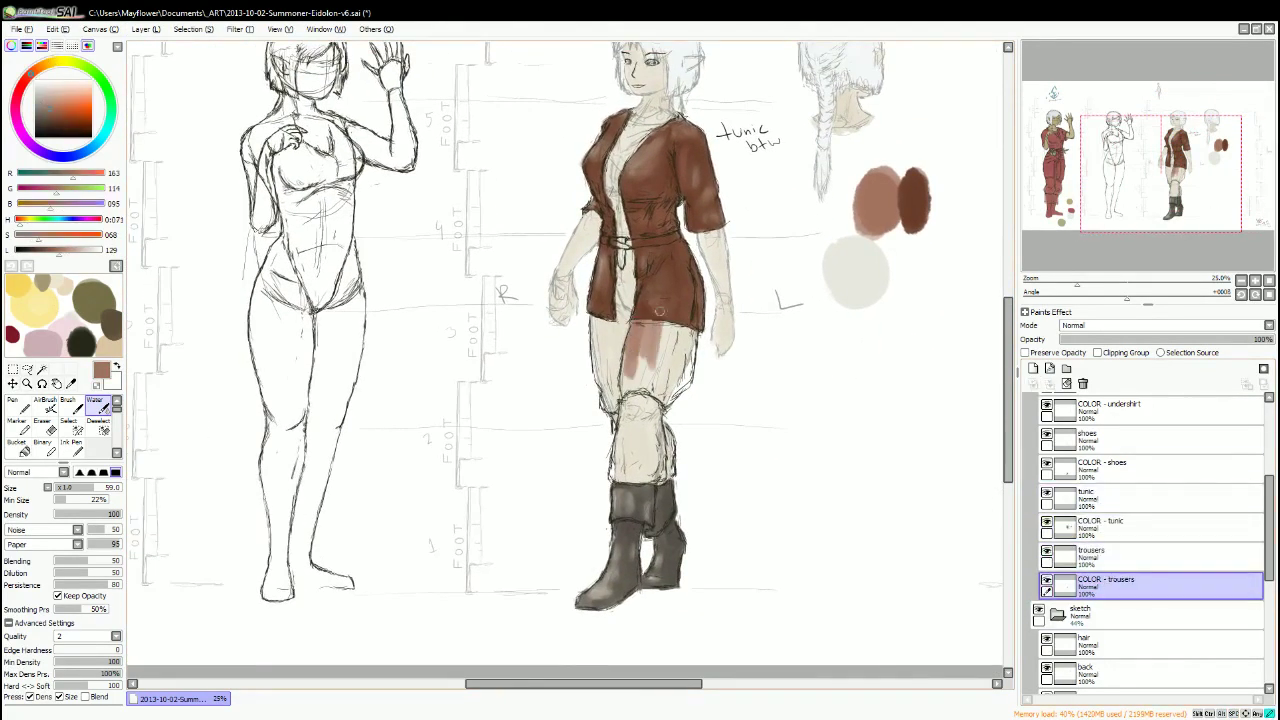
Fill the trousers with the lighter brown on the COLOR - trousers layer, from the tunic's hem down to the boots.
drag(655, 330, 680, 410)
drag(630, 250, 600, 420)
key(e)
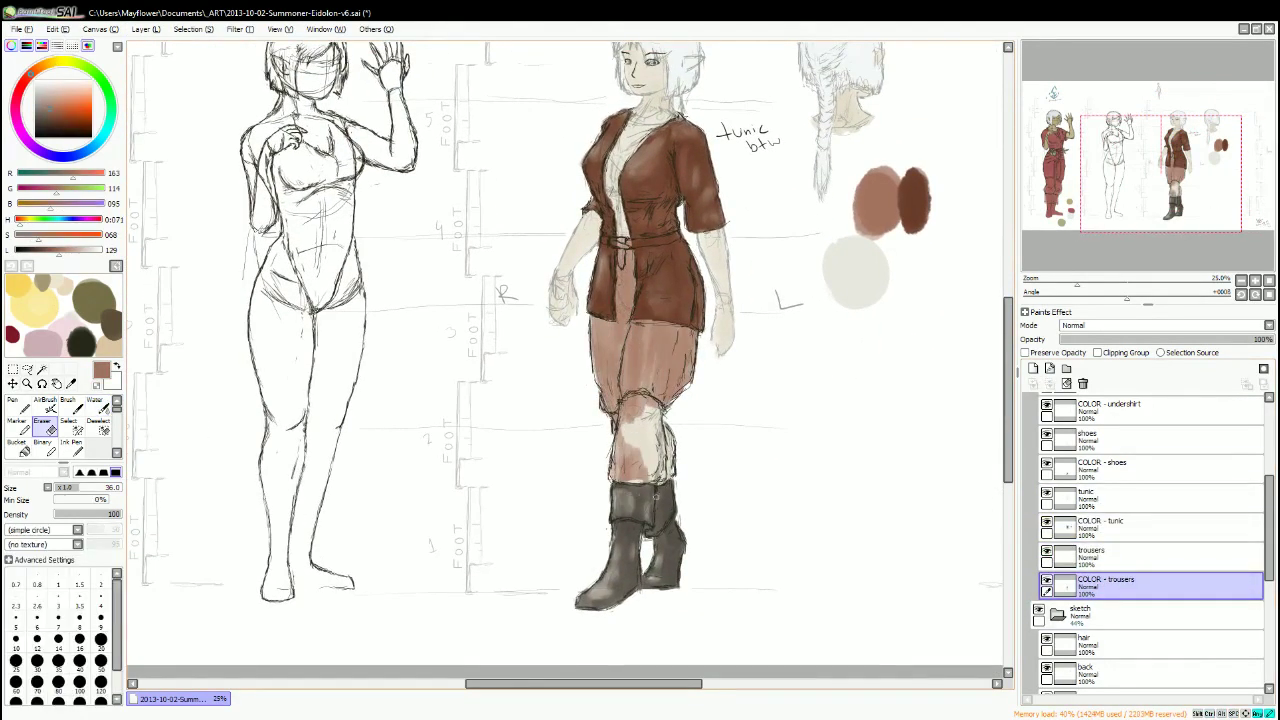
key(e)
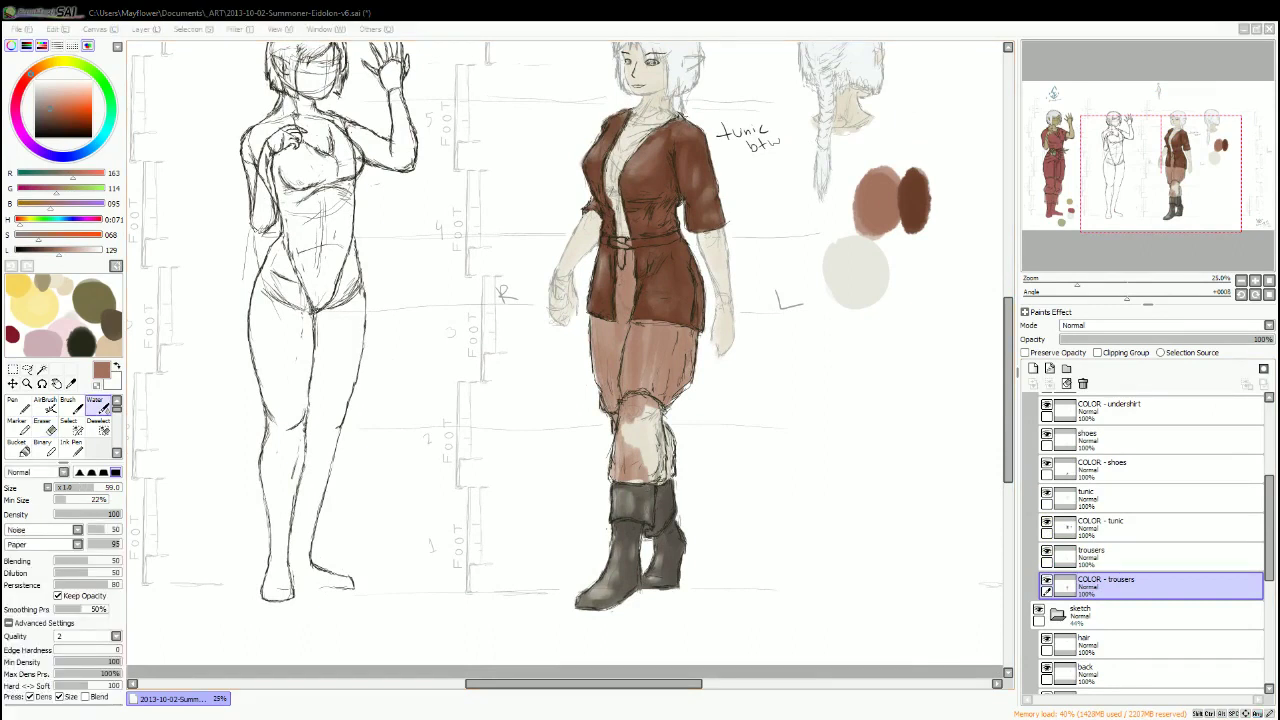
mouse_move(638, 415)
mouse_down()
mouse_move(660, 475)
mouse_move(620, 460)
mouse_up()
key(e)
key(e)
key(e)
key(e)
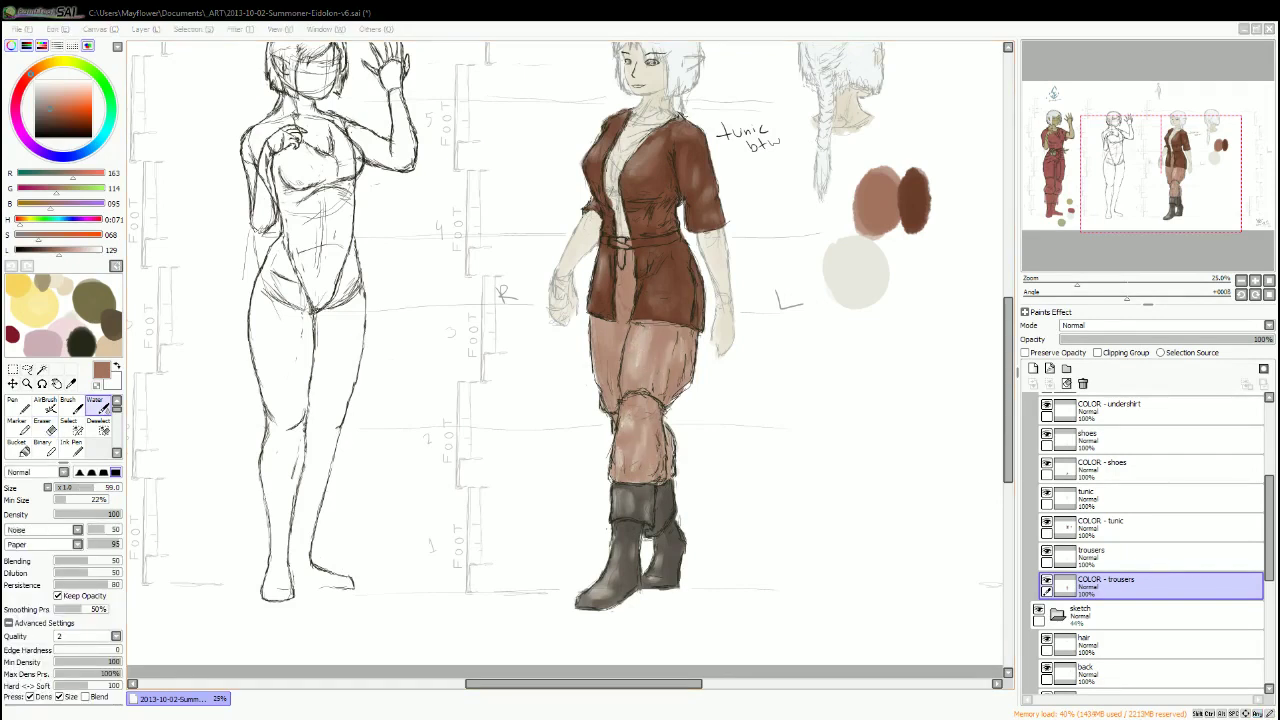
Touch up the trousers' brown fill and erase the color spilling over their outline.
drag(560, 350, 532, 410)
key(e)
key(e)
key(e)
key(e)
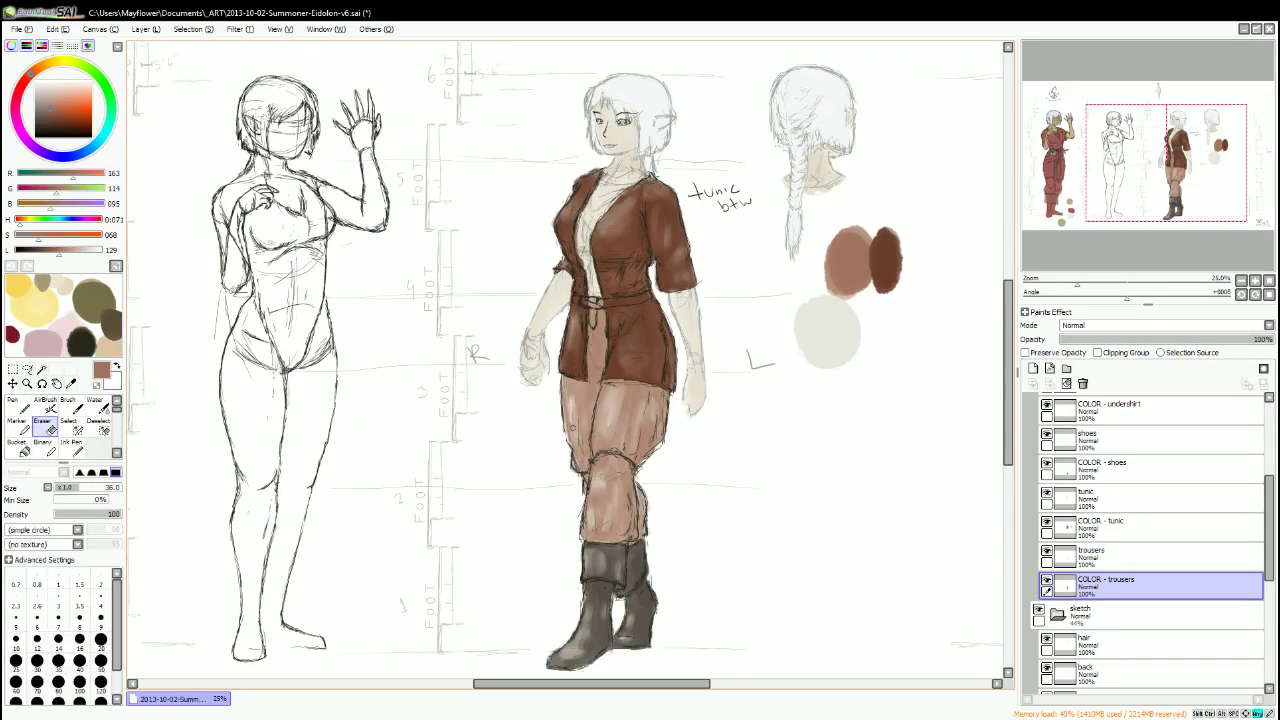
key(e)
key(e)
Hide the COLOR - trousers and COLOR - tunic layers and add a COLOR - tunic - alt layer above COLOR - tunic.
click(1046, 580)
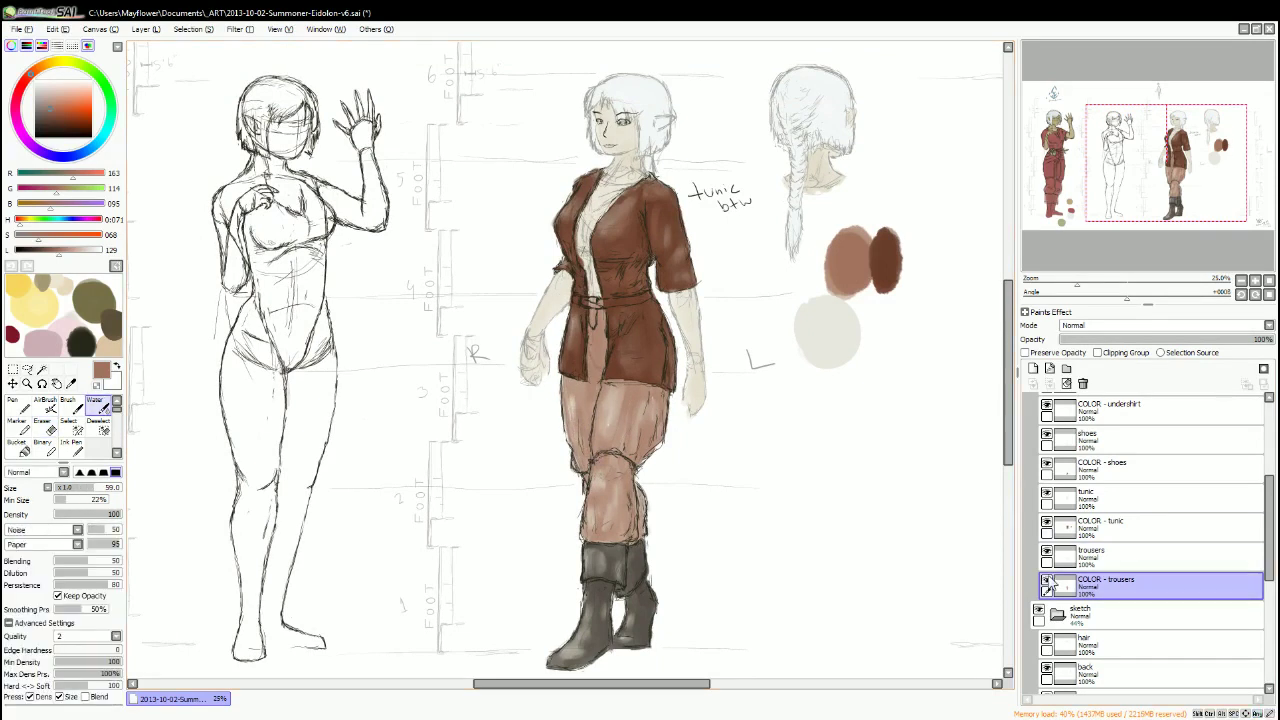
click(1150, 525)
click(1033, 368)
click(1046, 550)
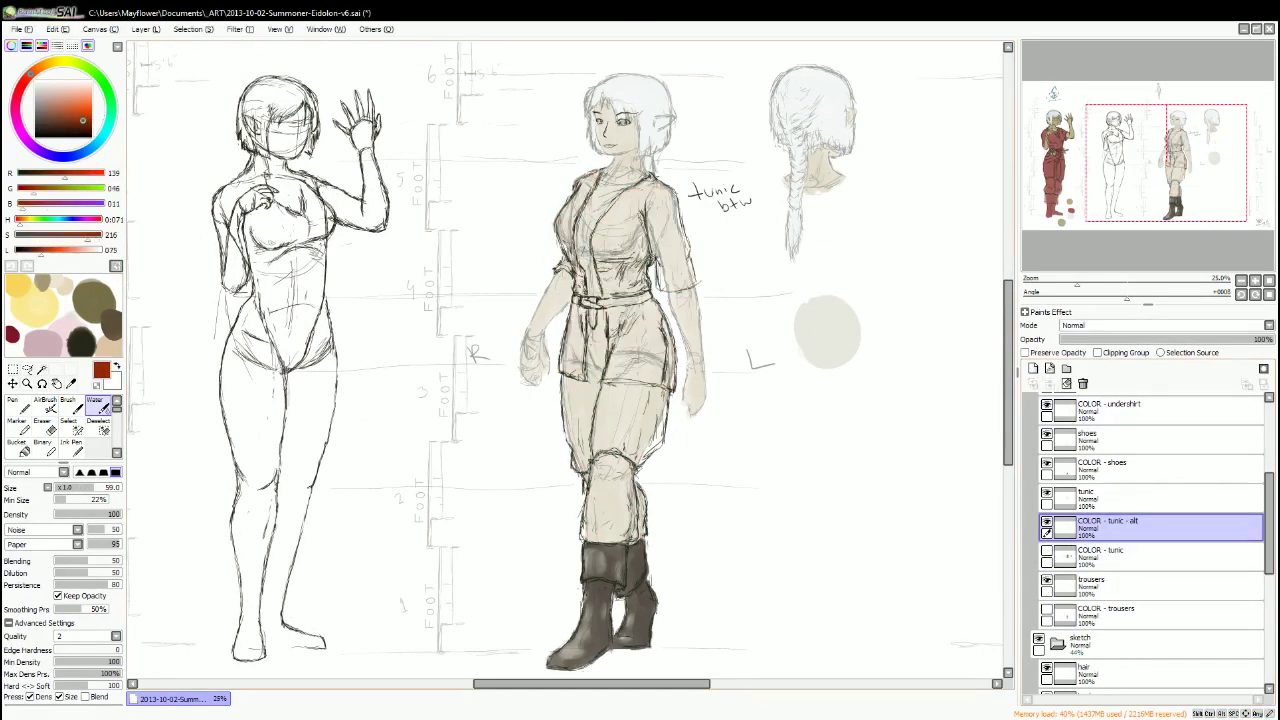
Paint the tunic's side panel and skirt dark red, RGB 89, 31, 32, on the COLOR - tunic - alt layer.
mouse_move(614, 250)
mouse_down()
mouse_move(612, 348)
mouse_move(600, 145)
mouse_move(618, 350)
mouse_move(616, 152)
mouse_up()
key(ctrl+z)
drag(600, 214, 628, 140)
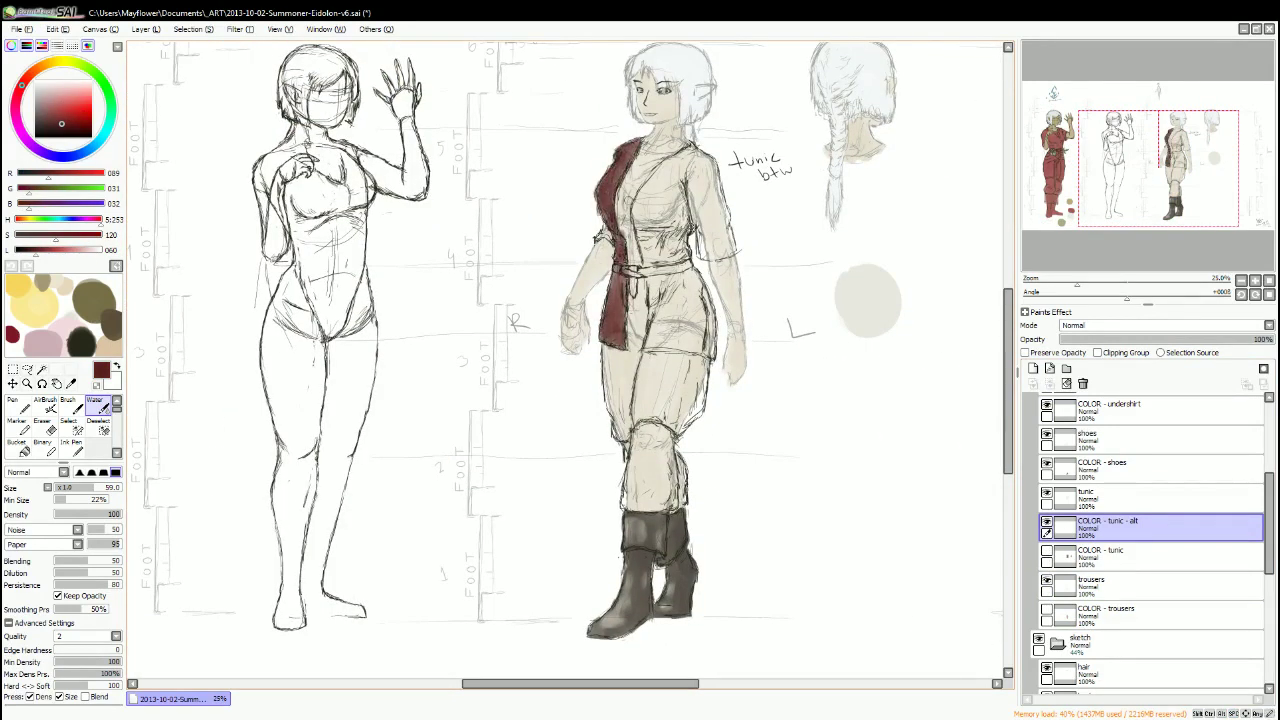
drag(606, 320, 654, 250)
mouse_move(666, 300)
mouse_down()
mouse_move(664, 170)
mouse_move(663, 340)
mouse_move(690, 270)
mouse_up()
drag(666, 350, 668, 306)
drag(696, 356, 698, 270)
drag(660, 334, 662, 276)
drag(692, 340, 690, 282)
drag(650, 345, 650, 317)
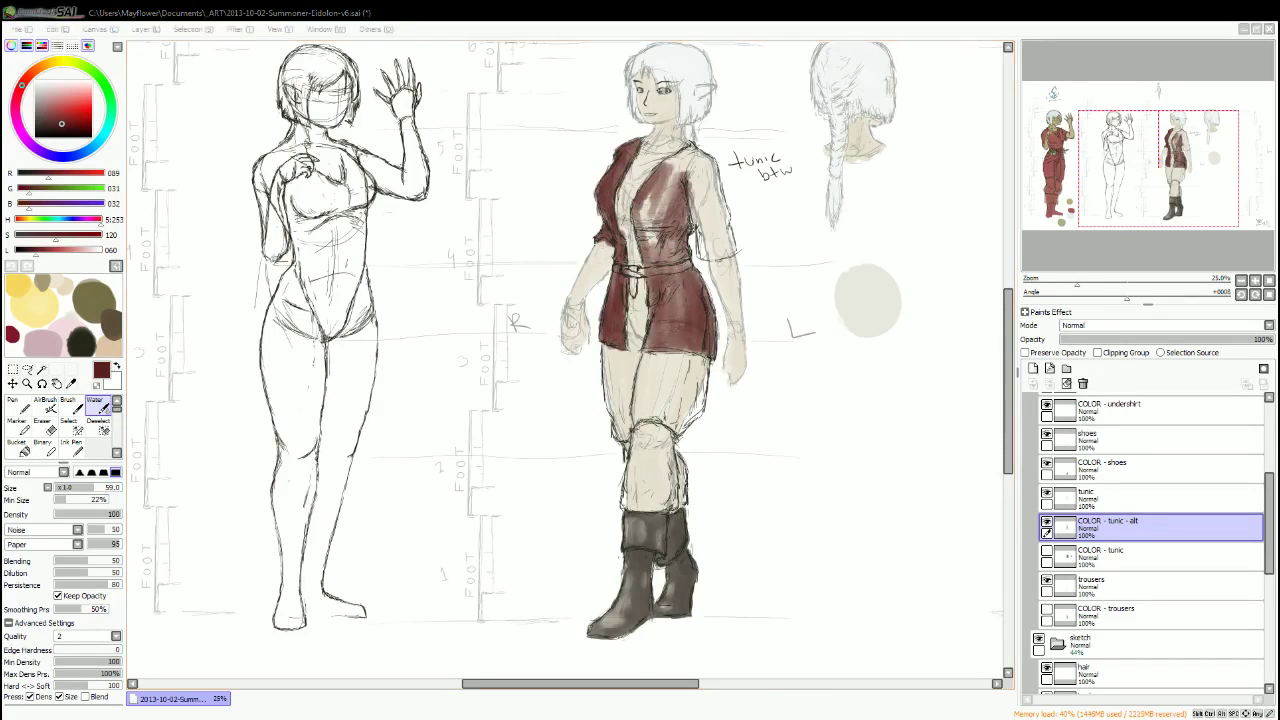
Fill the tunic's chest, waist, shoulder and remaining sleeve with the dark red and tidy the edges.
mouse_move(652, 254)
mouse_down()
mouse_move(650, 186)
mouse_move(680, 230)
mouse_up()
drag(670, 292, 672, 258)
drag(652, 234, 700, 178)
mouse_move(716, 262)
mouse_down()
mouse_move(722, 166)
mouse_move(712, 170)
mouse_move(726, 210)
mouse_move(676, 144)
mouse_up()
drag(700, 222, 680, 158)
drag(726, 252, 720, 194)
drag(710, 254, 683, 221)
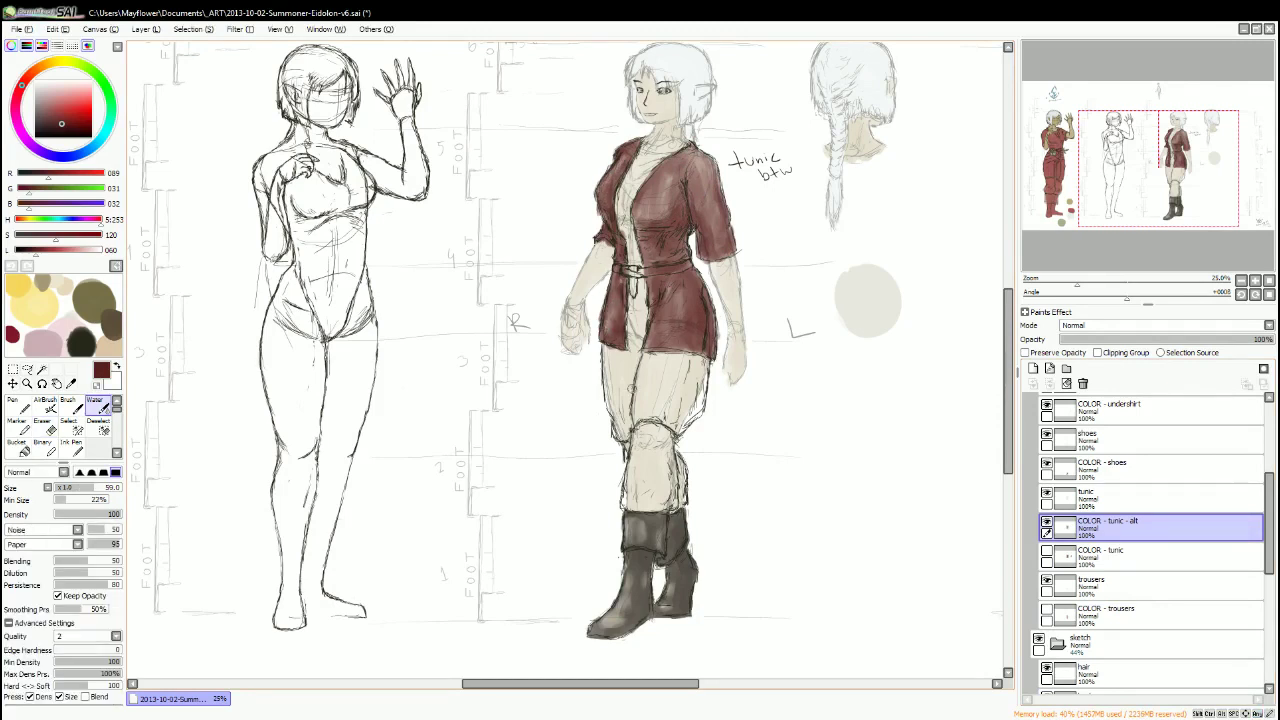
key(e)
key(w)
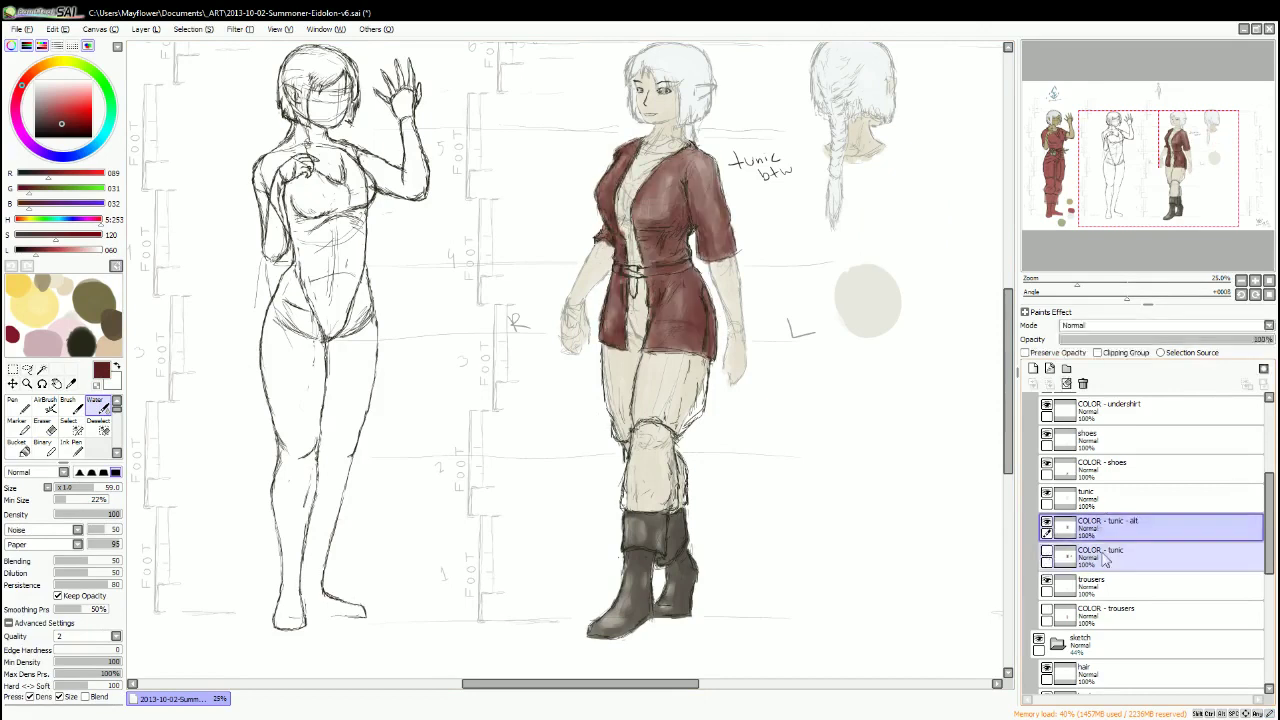
Replace the brown COLOR - tunic layer with the red version, show the trousers color, and add a layer above COLOR - trousers.
click(1099, 555)
drag(1123, 340, 1000, 334)
click(1082, 383)
mouse_move(870, 480)
mouse_down()
mouse_move(851, 466)
mouse_move(848, 490)
mouse_up()
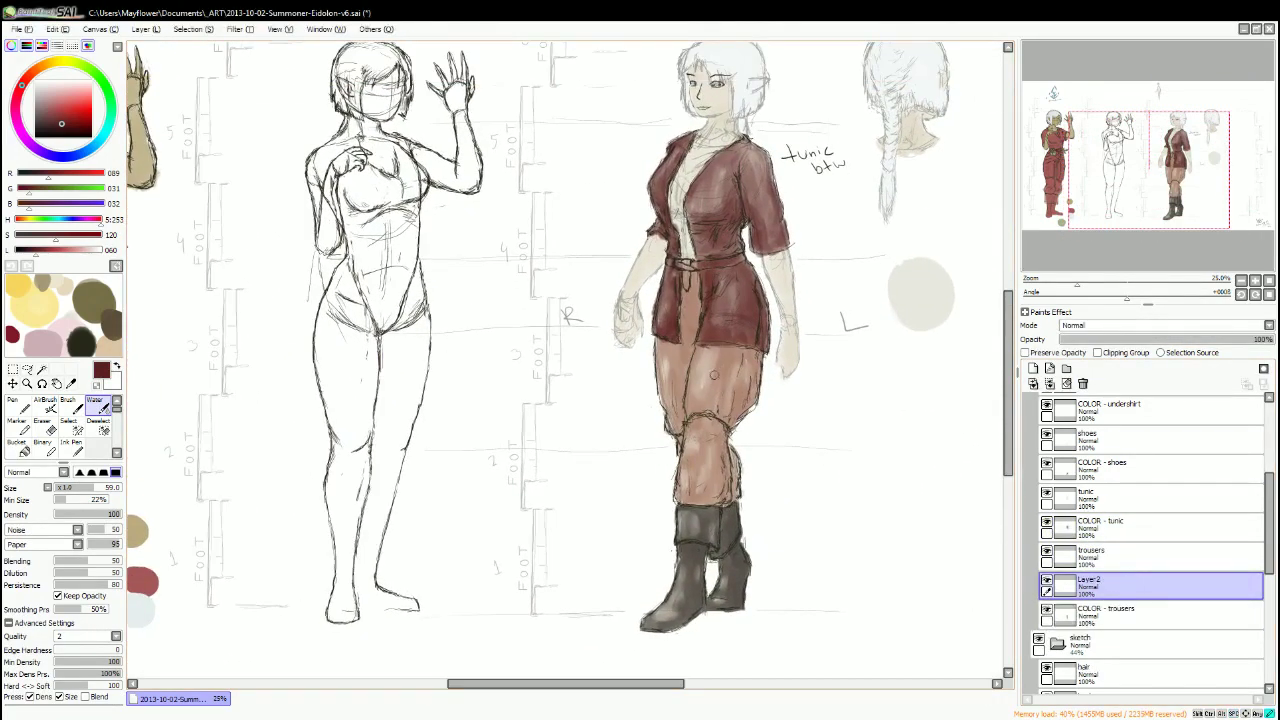
Shade the trousers with translucent dark red strokes on the new layer and merge it into COLOR - trousers.
drag(738, 358, 700, 495)
drag(736, 456, 730, 500)
drag(708, 358, 692, 405)
mouse_move(690, 282)
mouse_down()
mouse_move(676, 410)
mouse_move(704, 500)
mouse_up()
drag(742, 392, 718, 430)
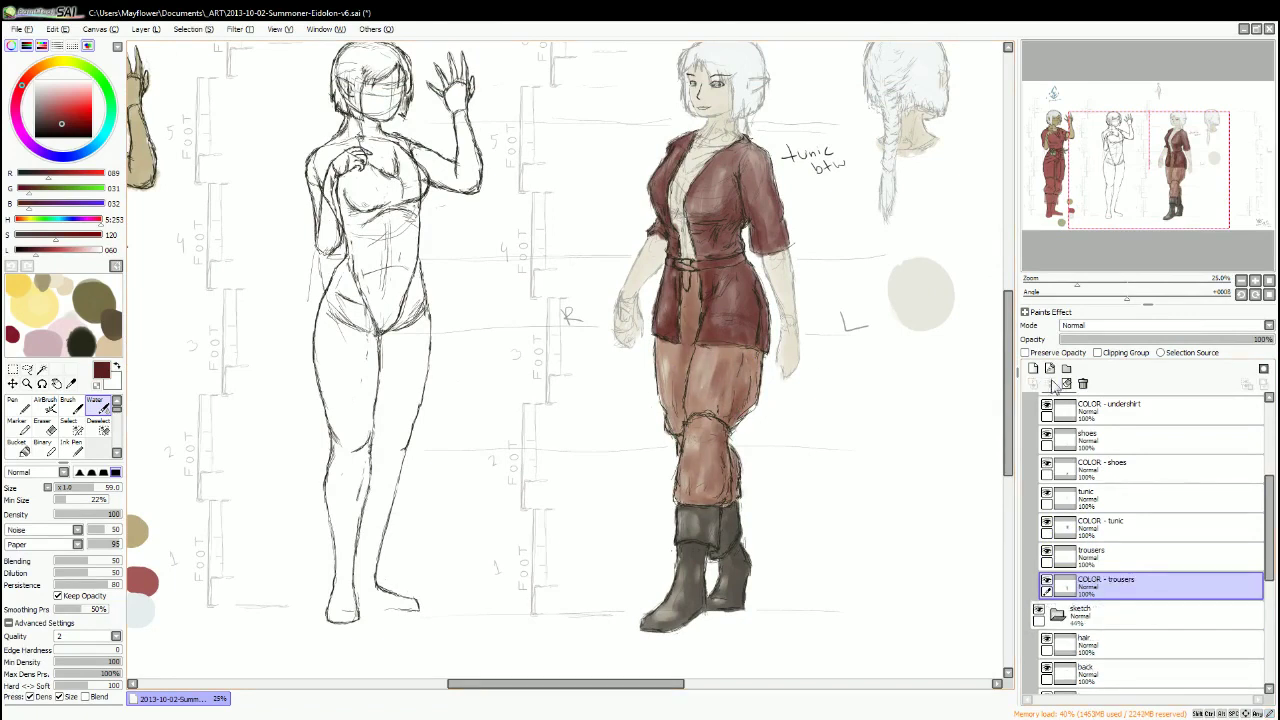
Color the belt dark grey, RGB 72, 69, 66, on the COLOR - belt layer and trim it to the outline.
scroll(1120, 500, up, 4)
click(1120, 460)
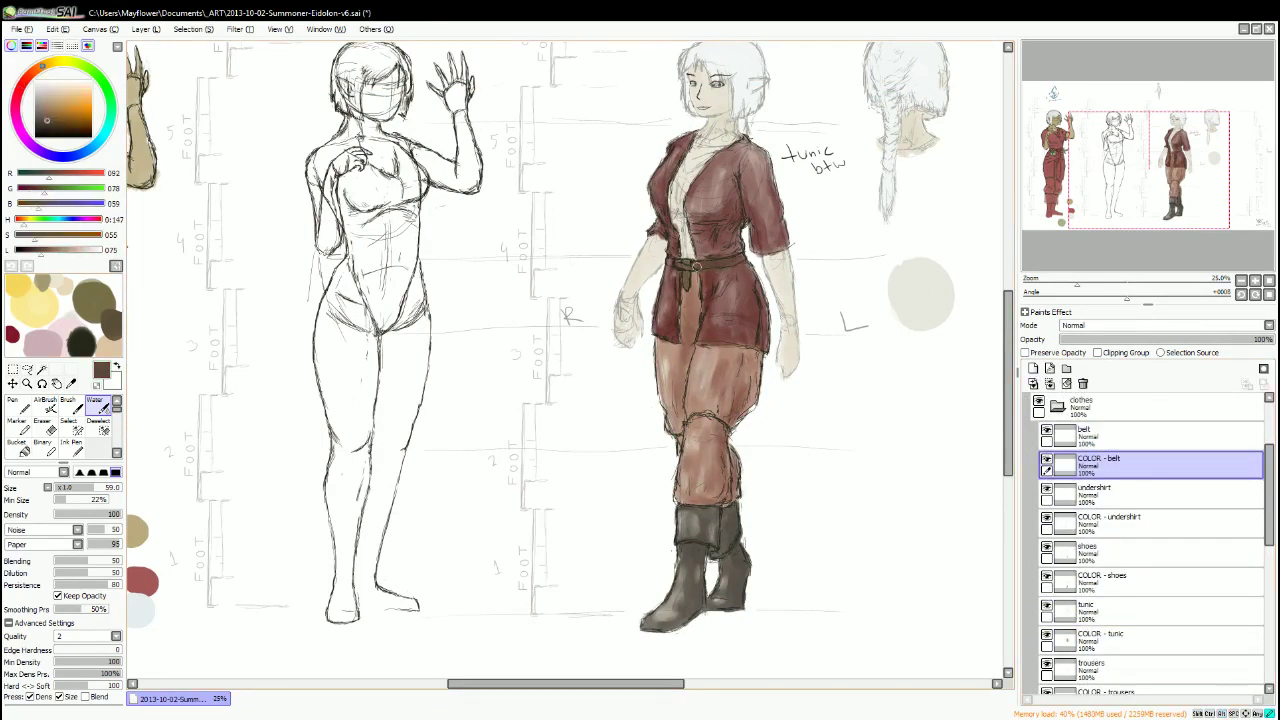
alt+click(700, 264)
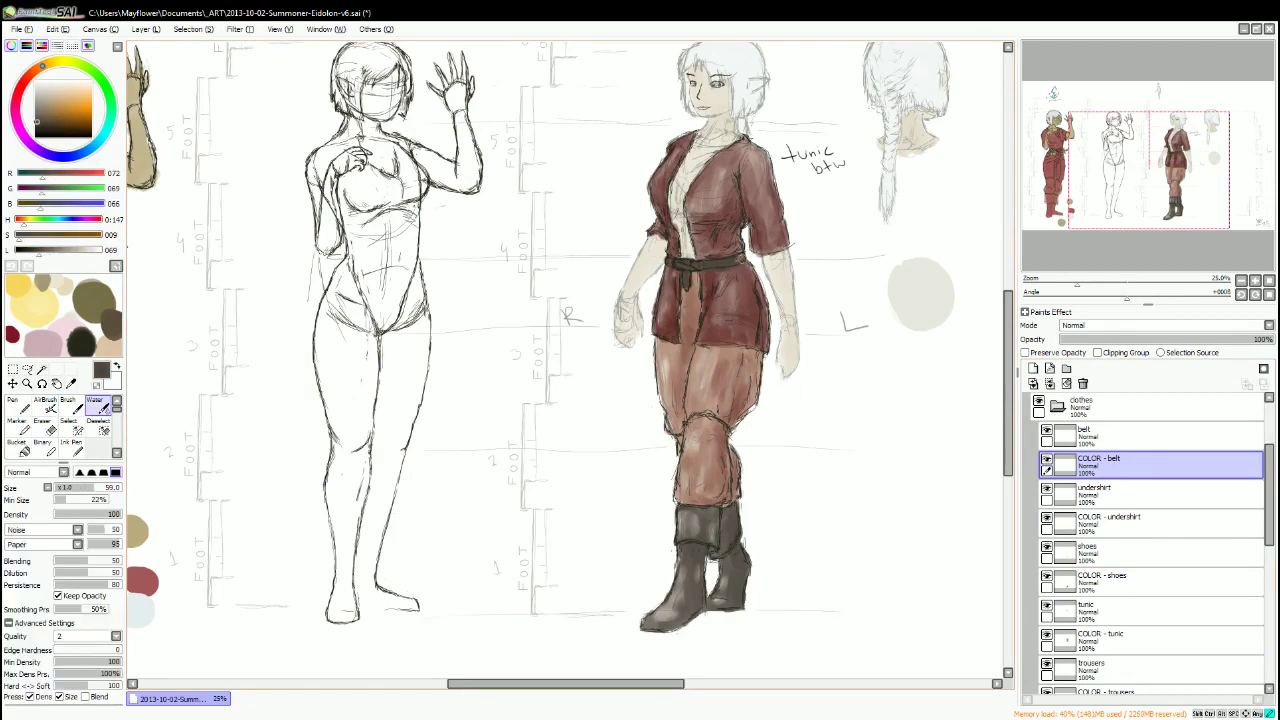
key(e)
scroll(697, 393, up, 4)
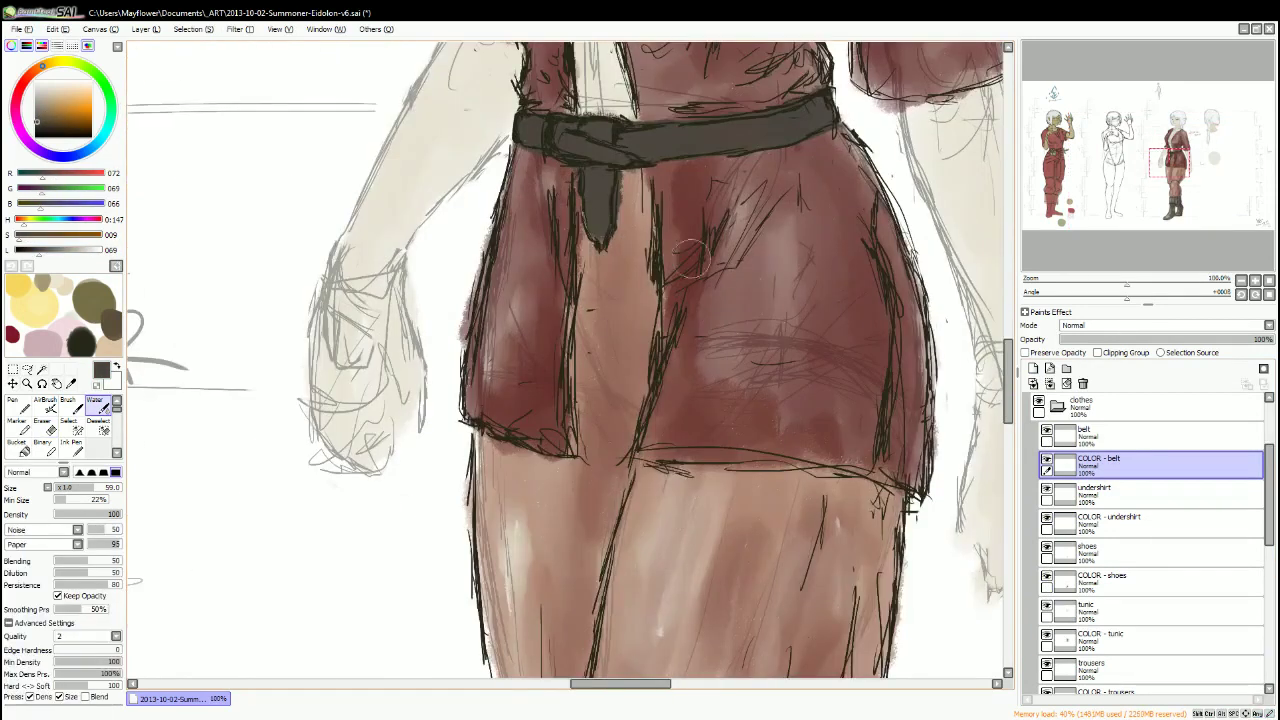
Brush light beige-grey highlights onto the belt on a separate layer and ink the buckle's outlines on the belt layer.
mouse_move(640, 130)
mouse_down()
mouse_move(698, 195)
mouse_move(711, 140)
mouse_move(829, 117)
mouse_up()
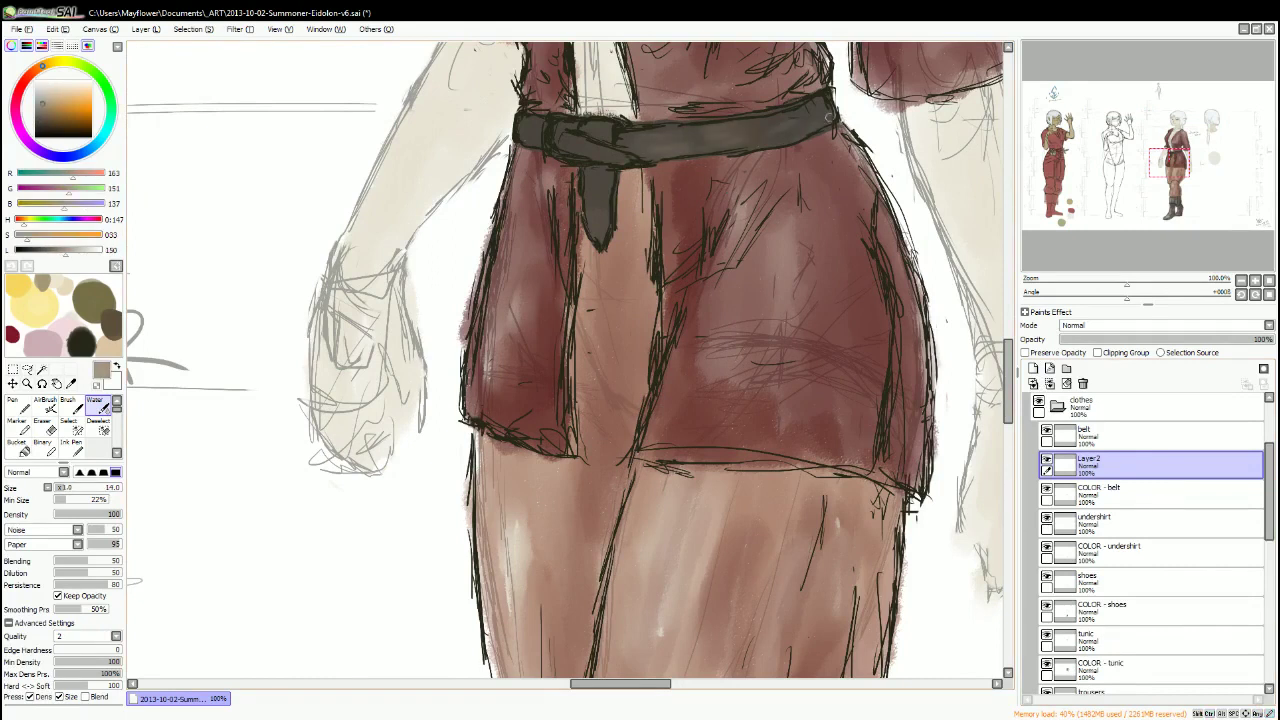
key(n)
ctrl+shift+click(558, 132)
alt+click(558, 132)
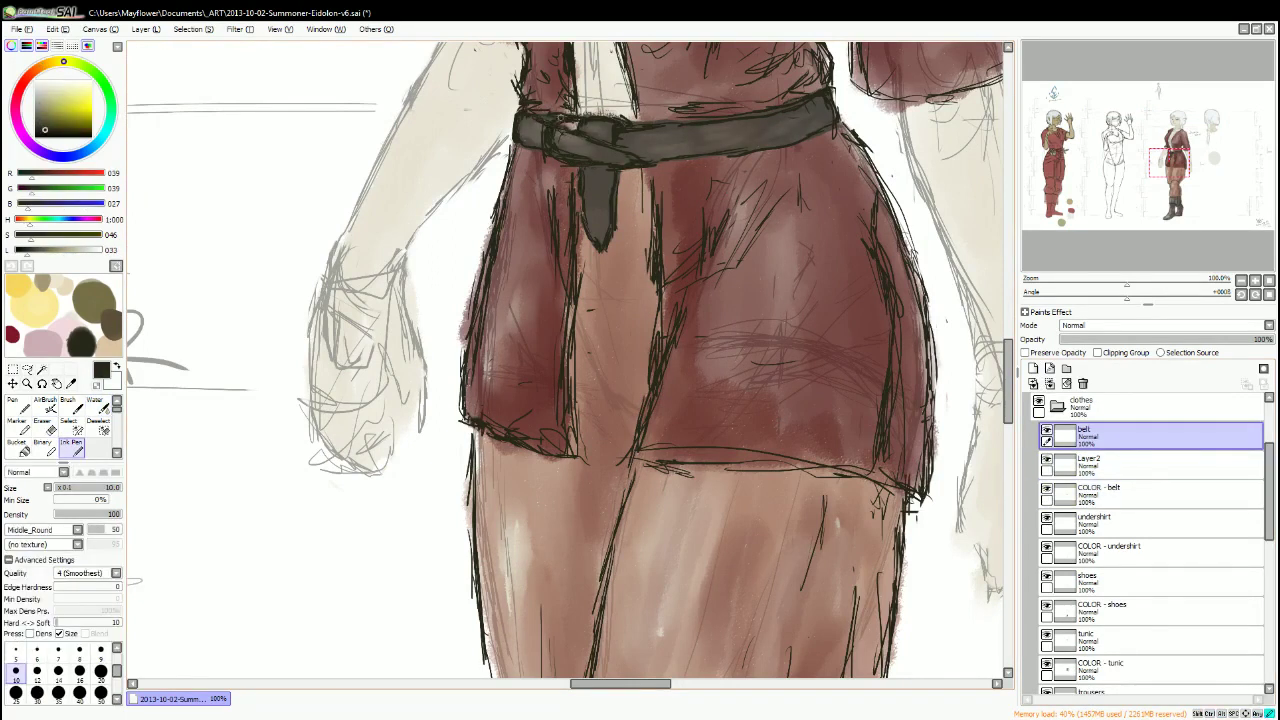
ctrl+shift+click(550, 118)
ctrl+shift+click(548, 114)
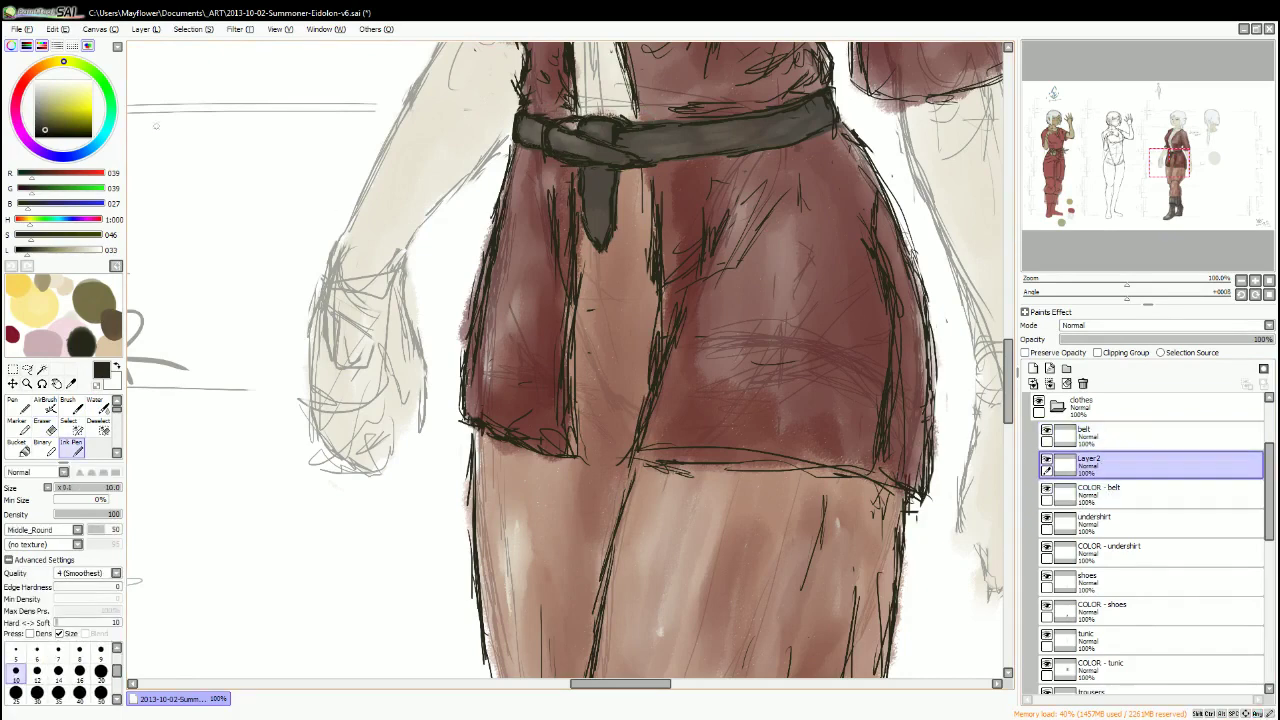
alt+click(595, 205)
key(c)
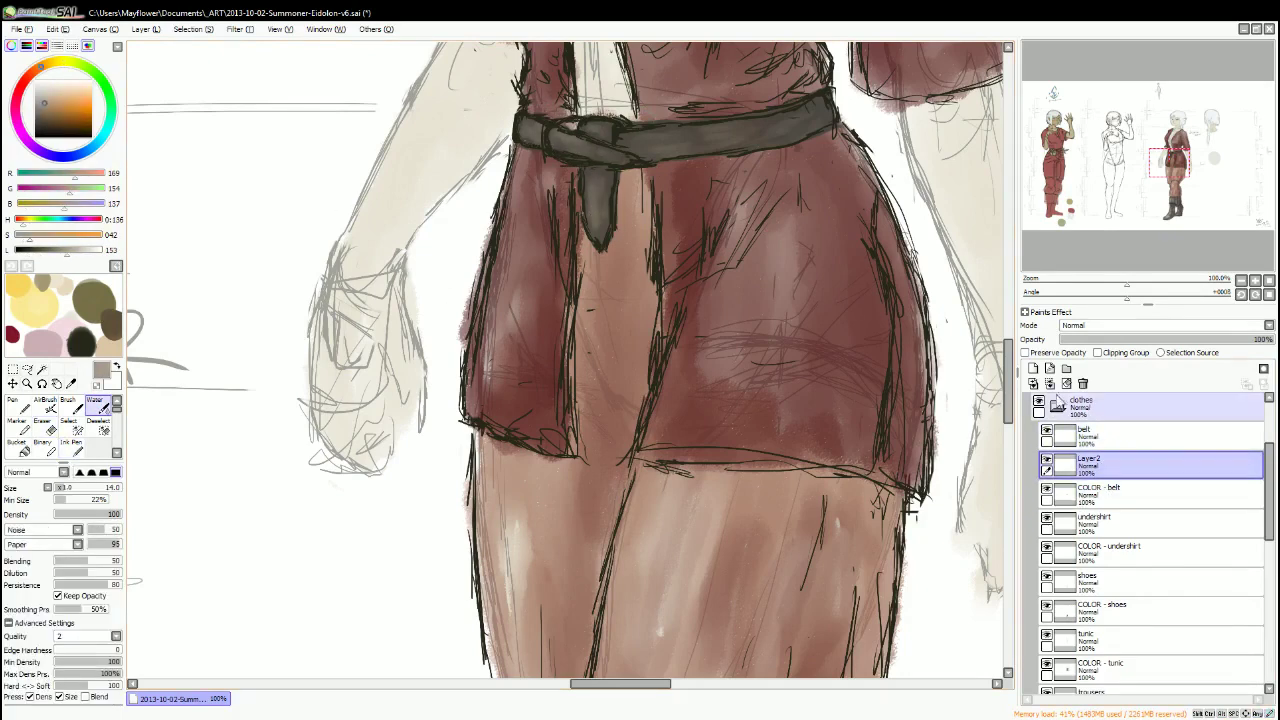
Merge the belt highlights into COLOR - belt and add a layer named COLOR - tunic - undercoat below COLOR - tunic.
scroll(651, 143, down, 3)
drag(1120, 462, 1120, 538)
key(Return)
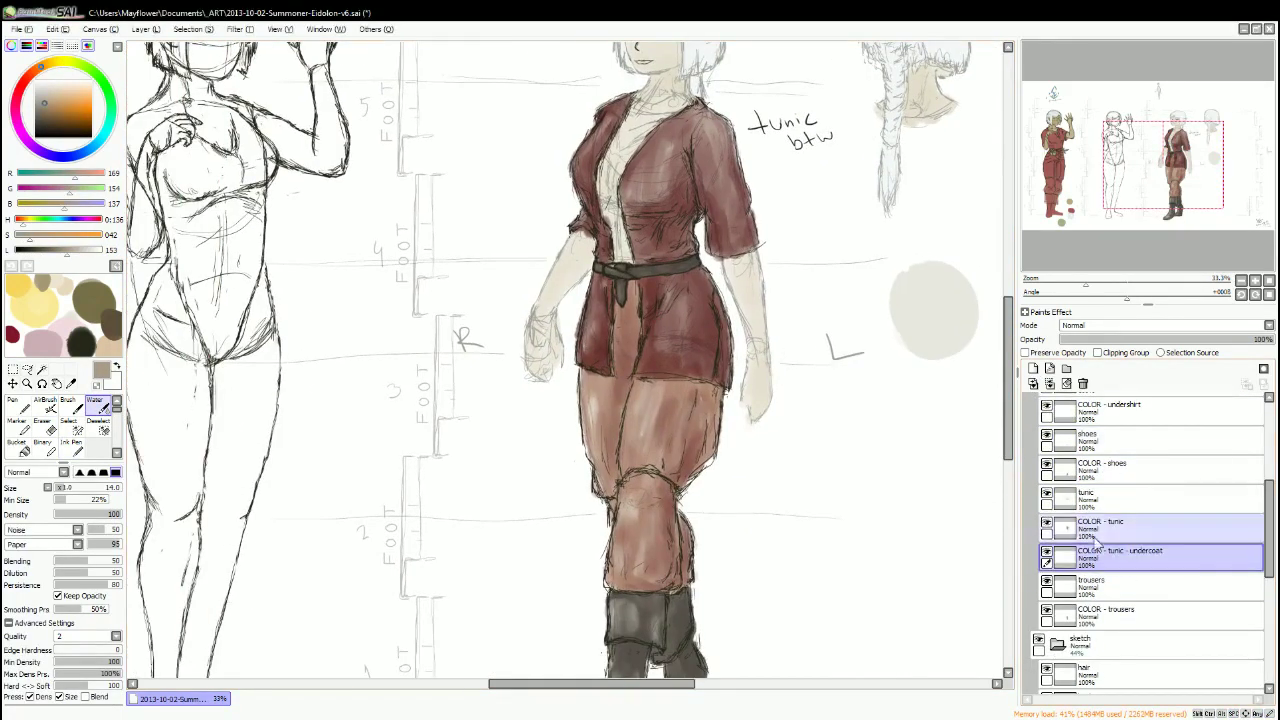
Paint the undercoat beneath the tunic with pale pink, RGB 215, 193, 200, and clean up its edges.
alt+click(650, 185)
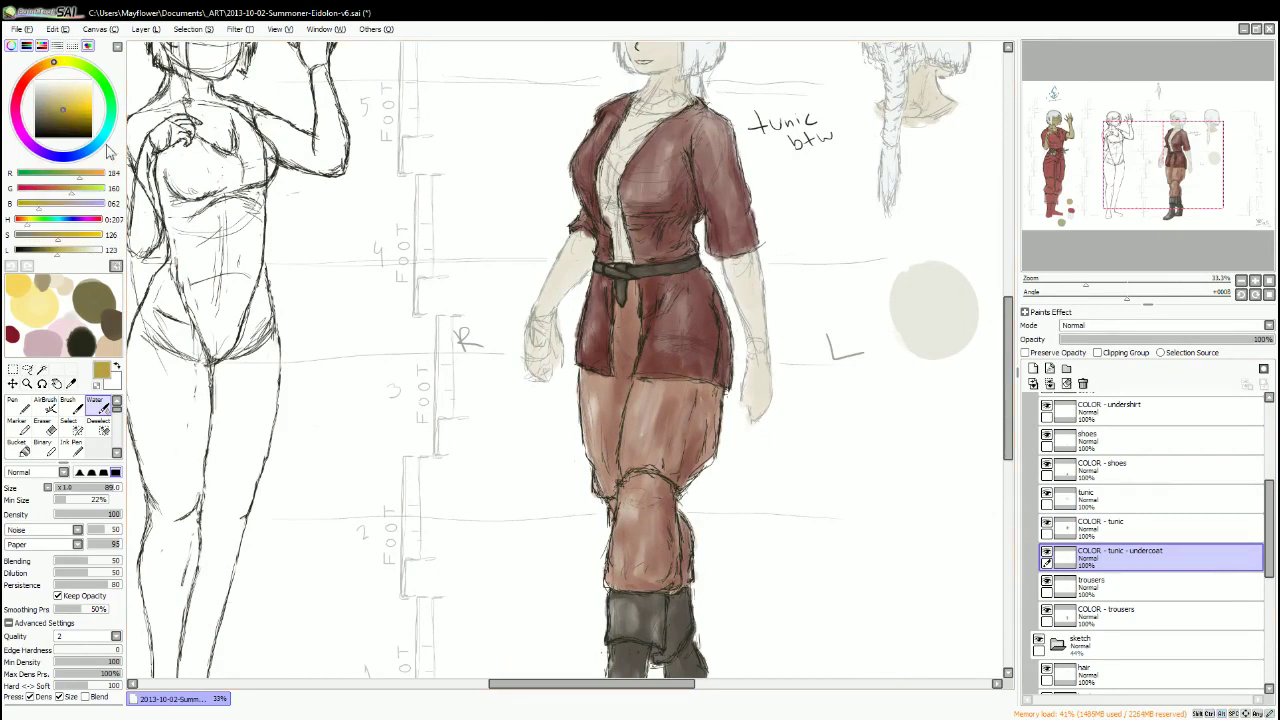
alt+click(640, 170)
alt+click(657, 160)
mouse_move(657, 160)
mouse_down()
mouse_move(683, 210)
mouse_move(716, 172)
mouse_up()
drag(650, 368, 697, 292)
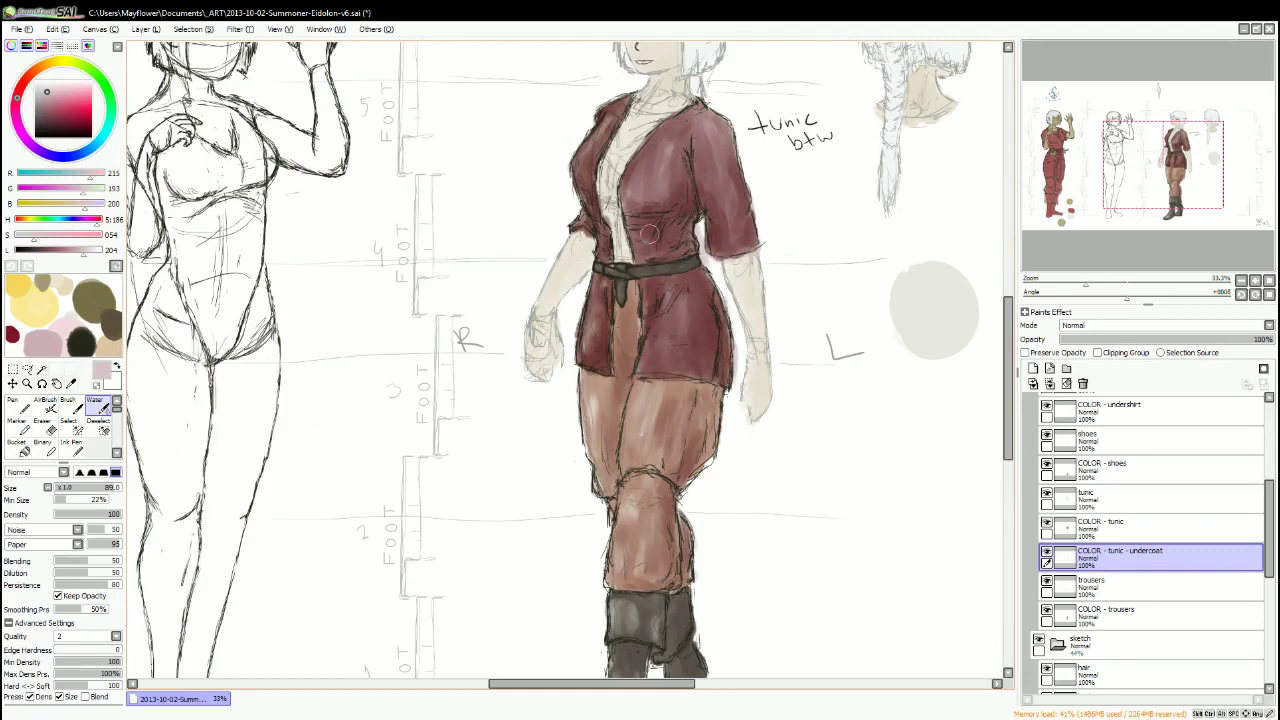
key(e)
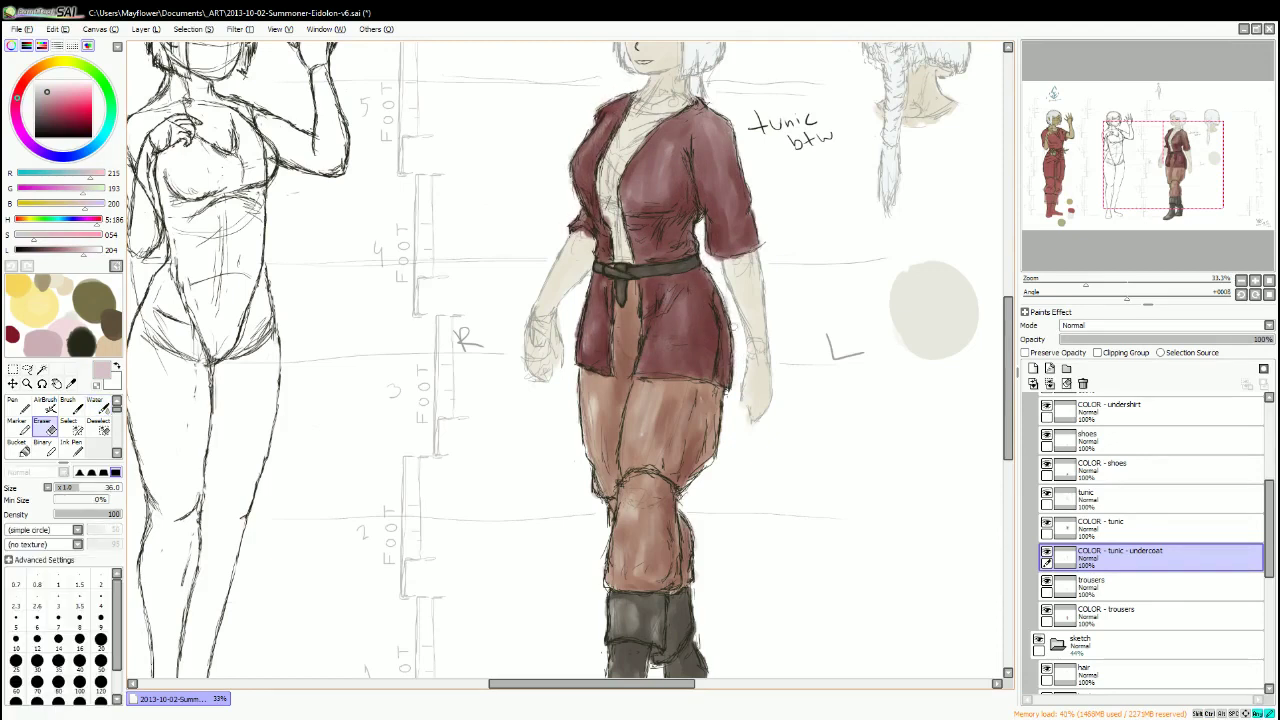
key(w)
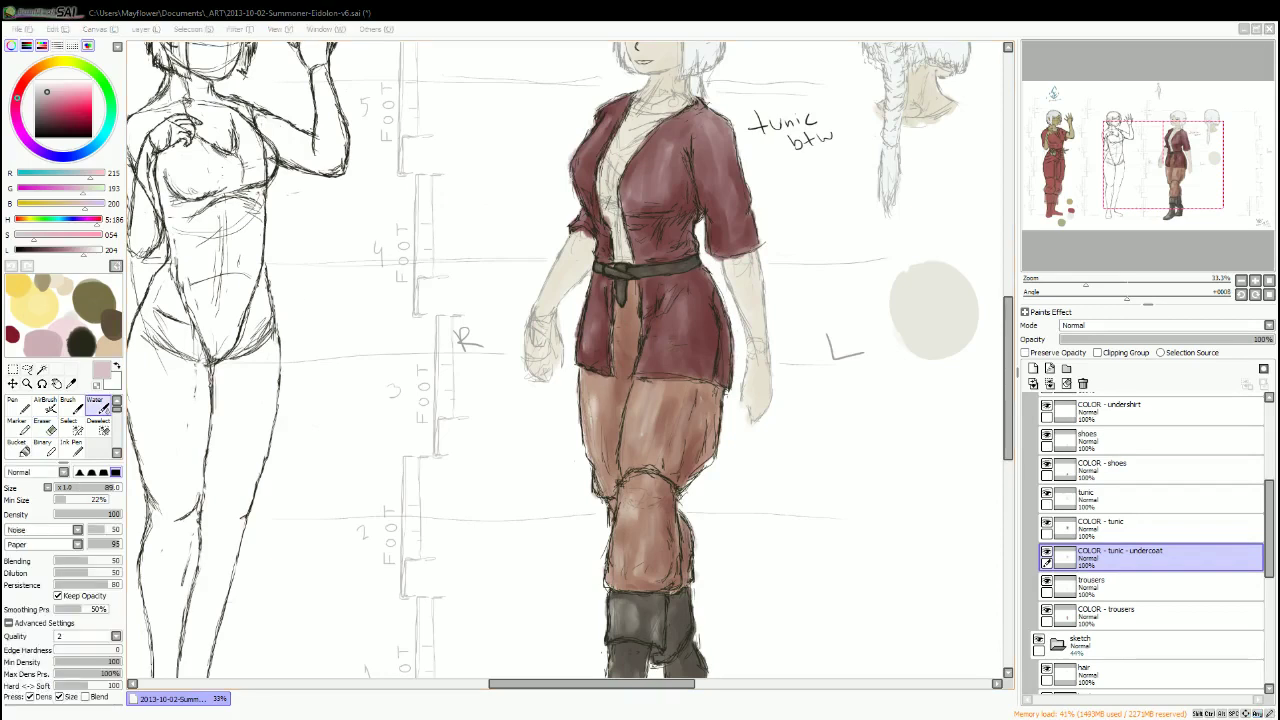
Tint the tunic on two new layers above the undercoat, using magenta, RGB 144, 72, 134, and pale lavender, RGB 198, 189, 207.
key(ctrl+shift+n)
alt+click(650, 200)
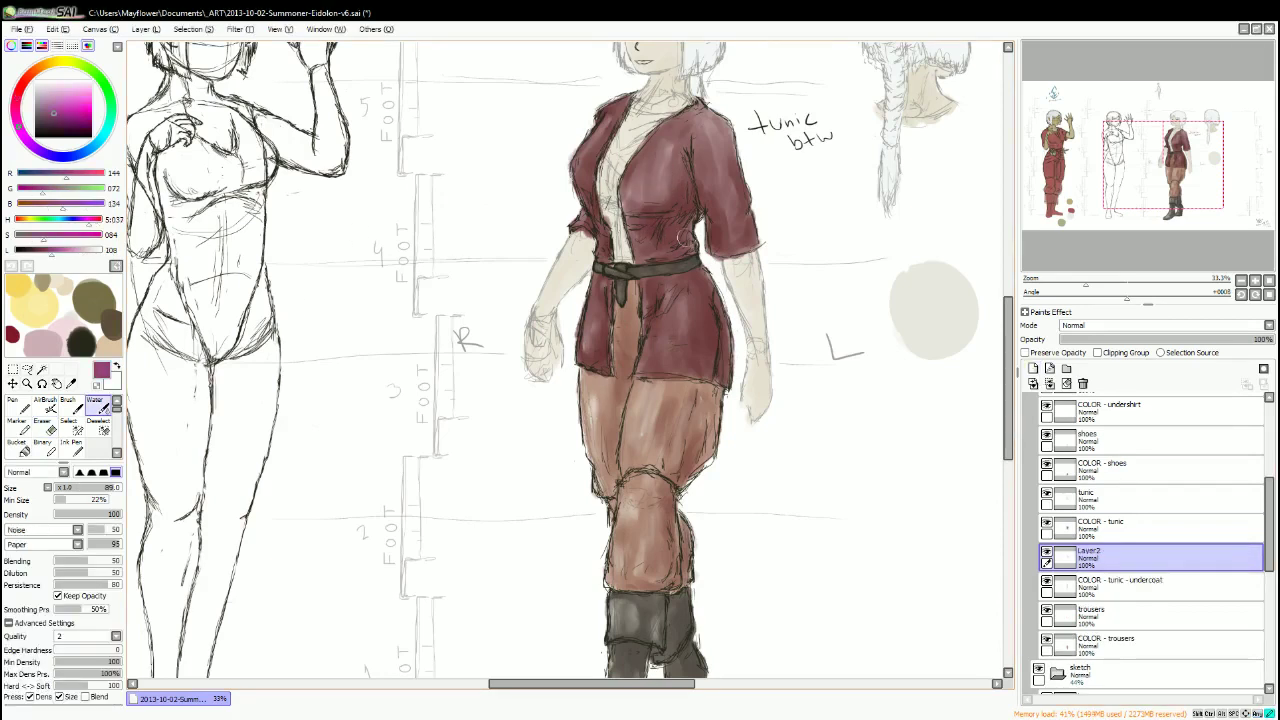
key(ctrl+shift+n)
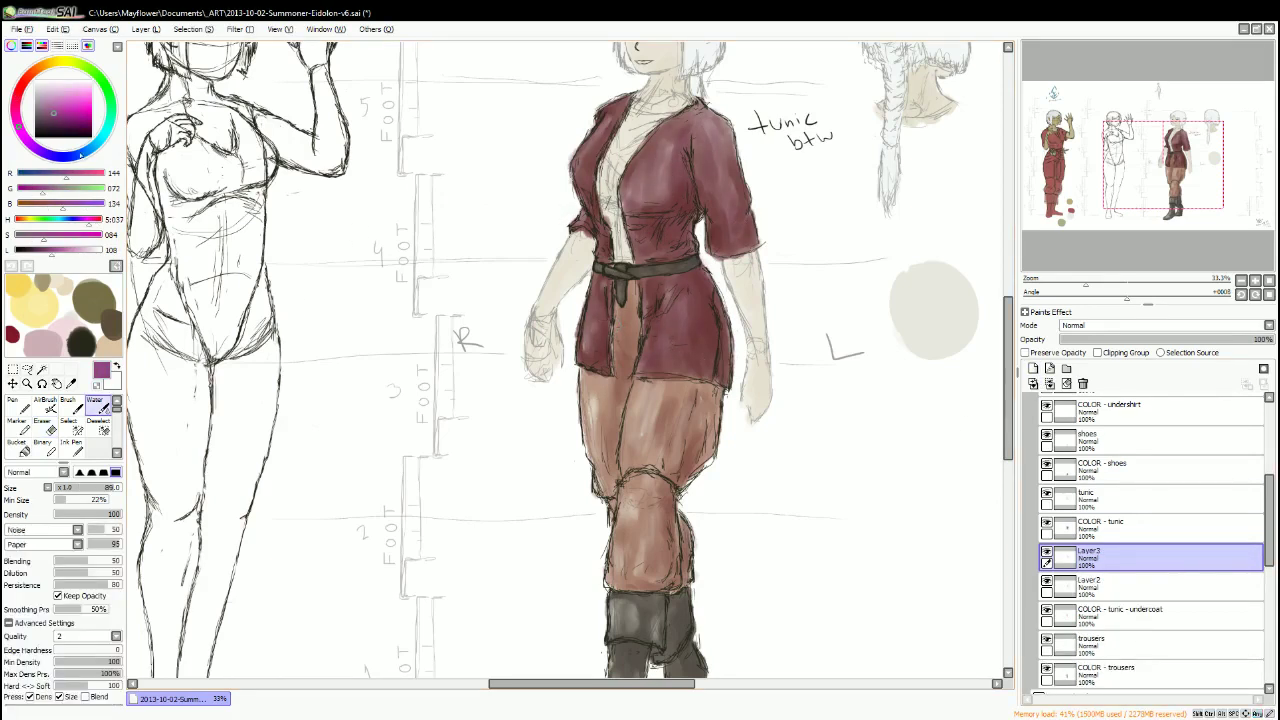
alt+click(672, 205)
alt+click(705, 332)
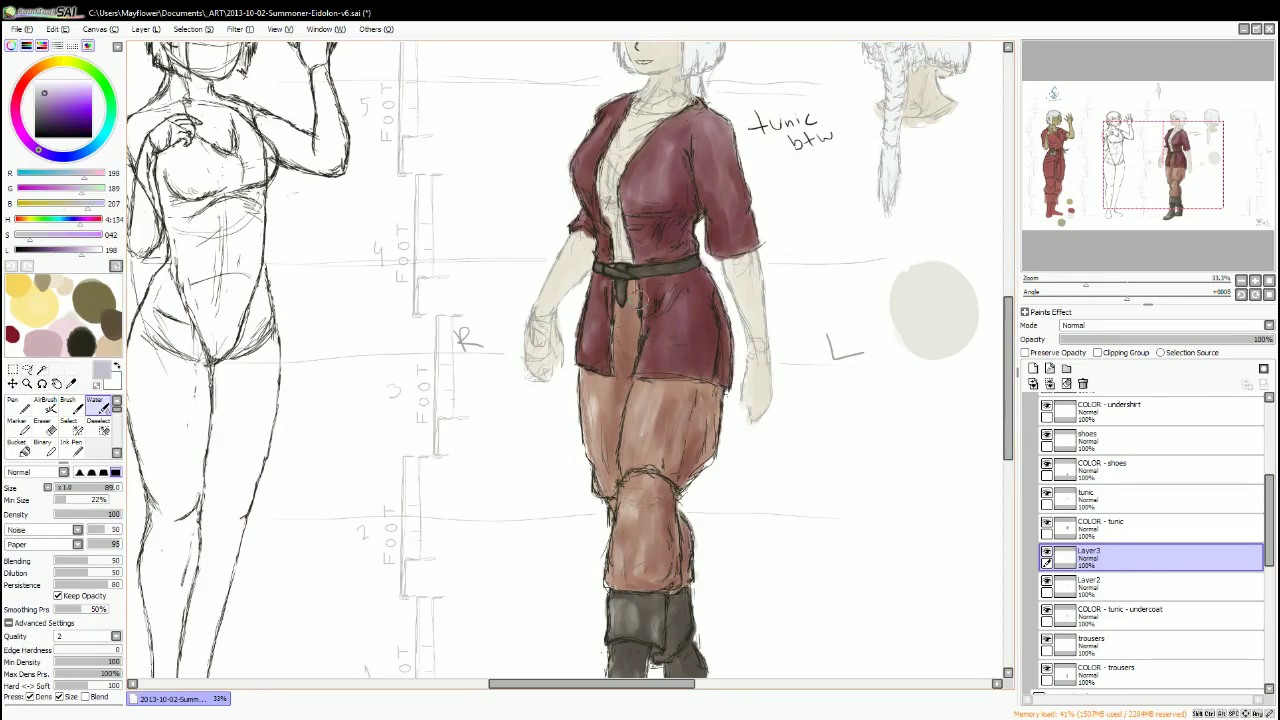
Shade the tunic with dark blue-grey on a new layer and add pale green highlights on another layer above it.
key(ctrl+shift+n)
alt+click(672, 212)
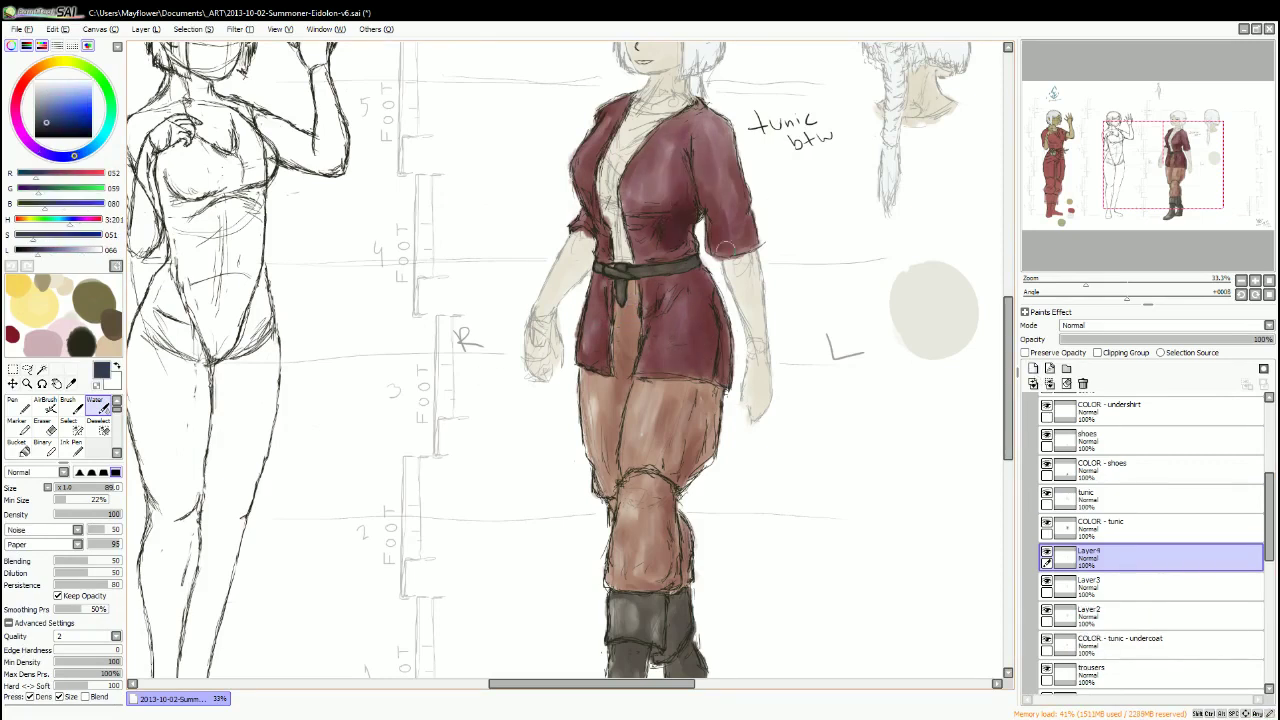
alt+click(685, 226)
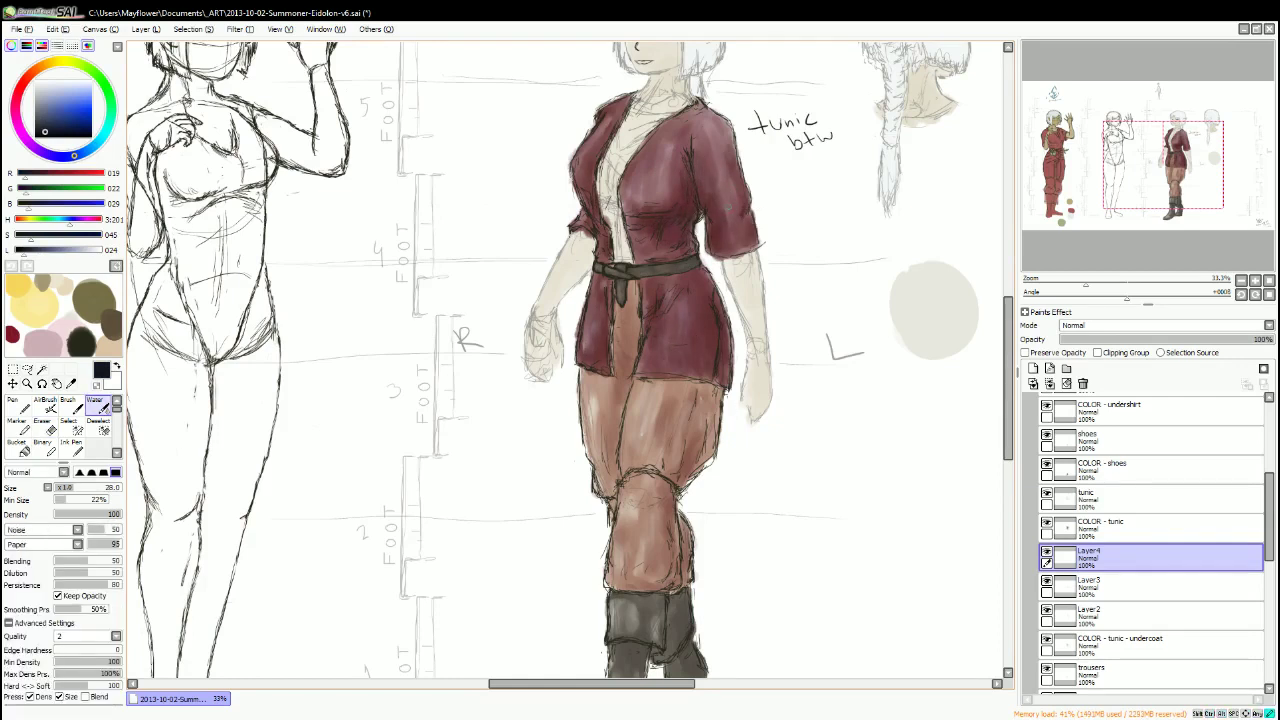
key(ctrl+shift+n)
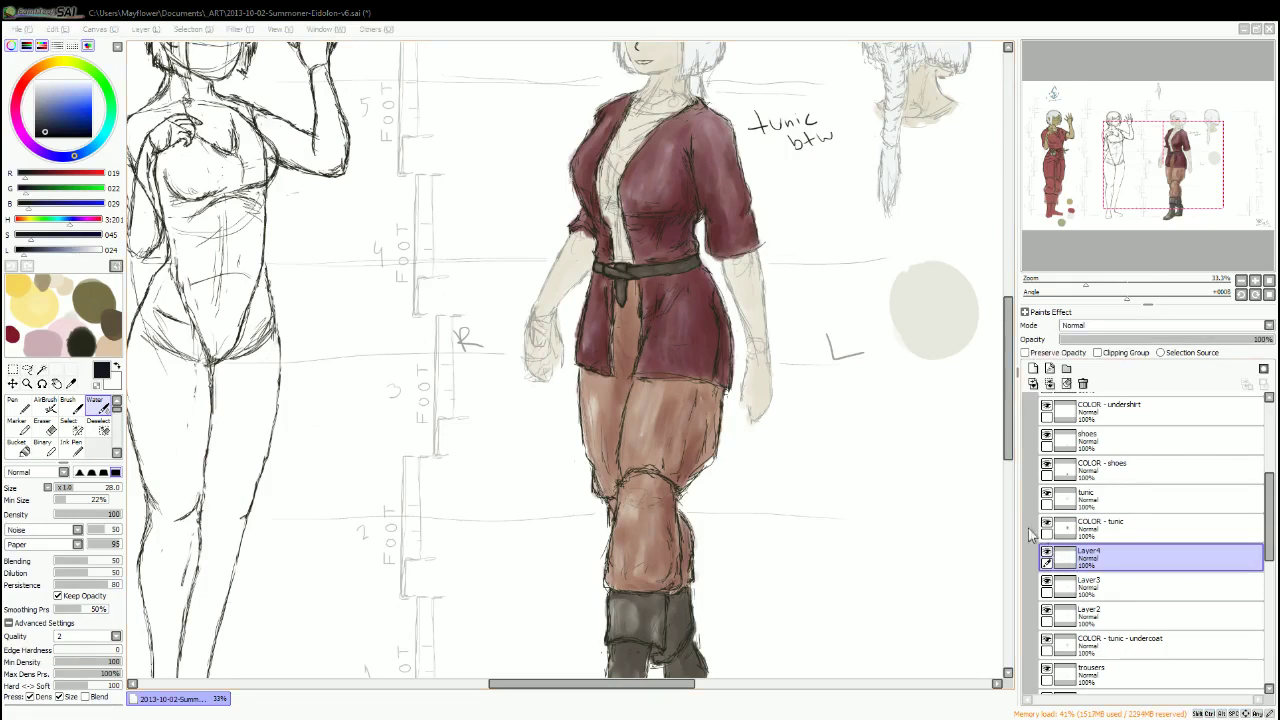
alt+click(665, 175)
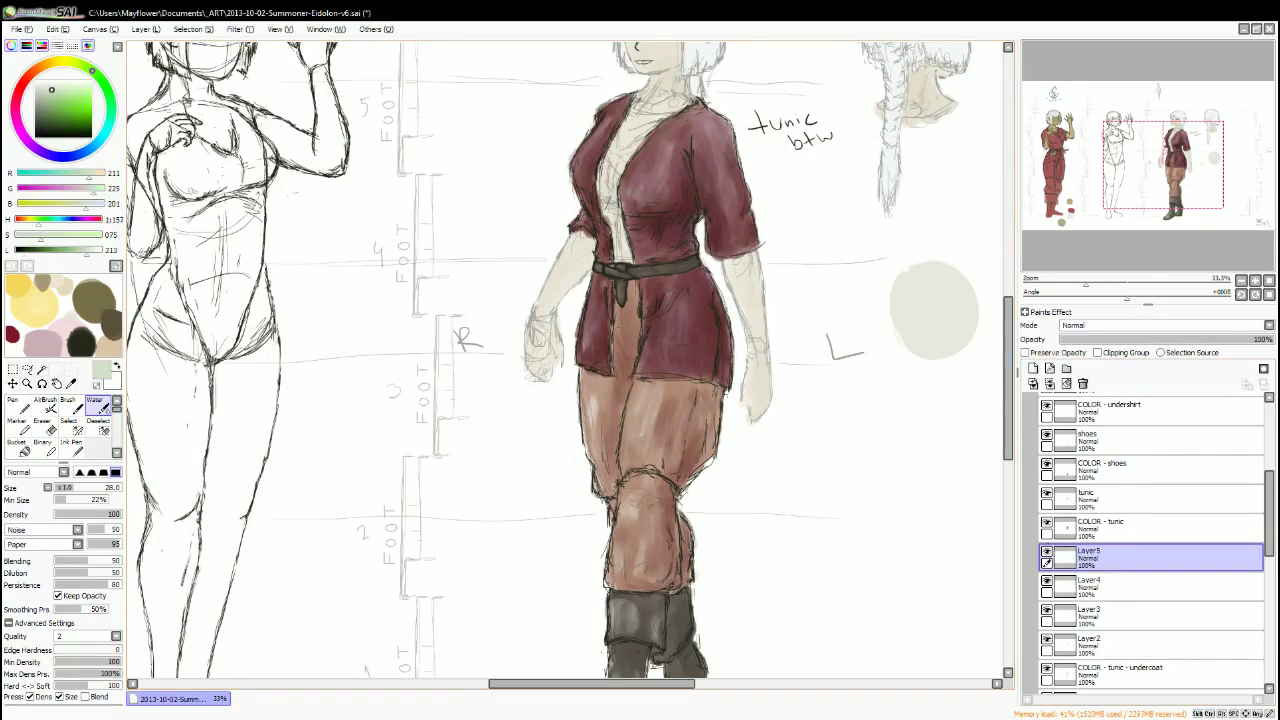
alt+click(631, 192)
Merge the extra tint and shading layers down into COLOR - tunic - undercoat and select the COLOR - tunic layer.
key(n)
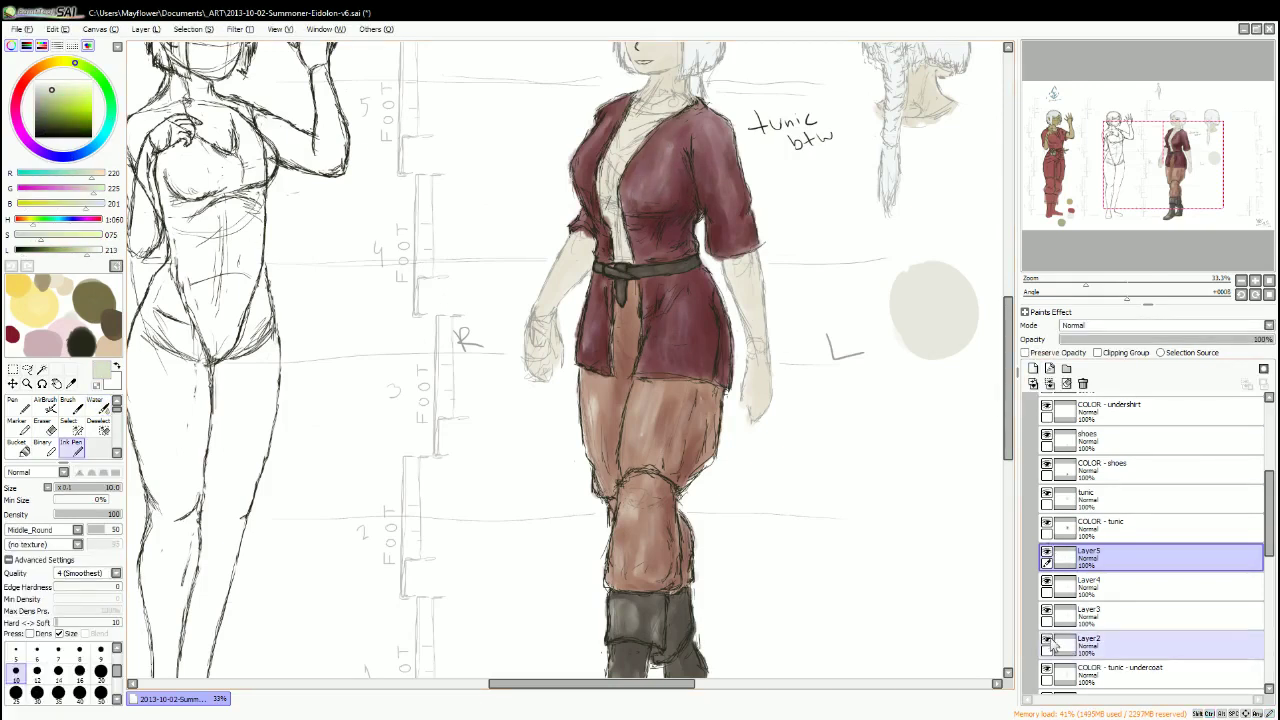
click(1092, 588)
key(ctrl+e)
click(1092, 588)
key(ctrl+e)
click(1090, 555)
key(ctrl+e)
click(1100, 524)
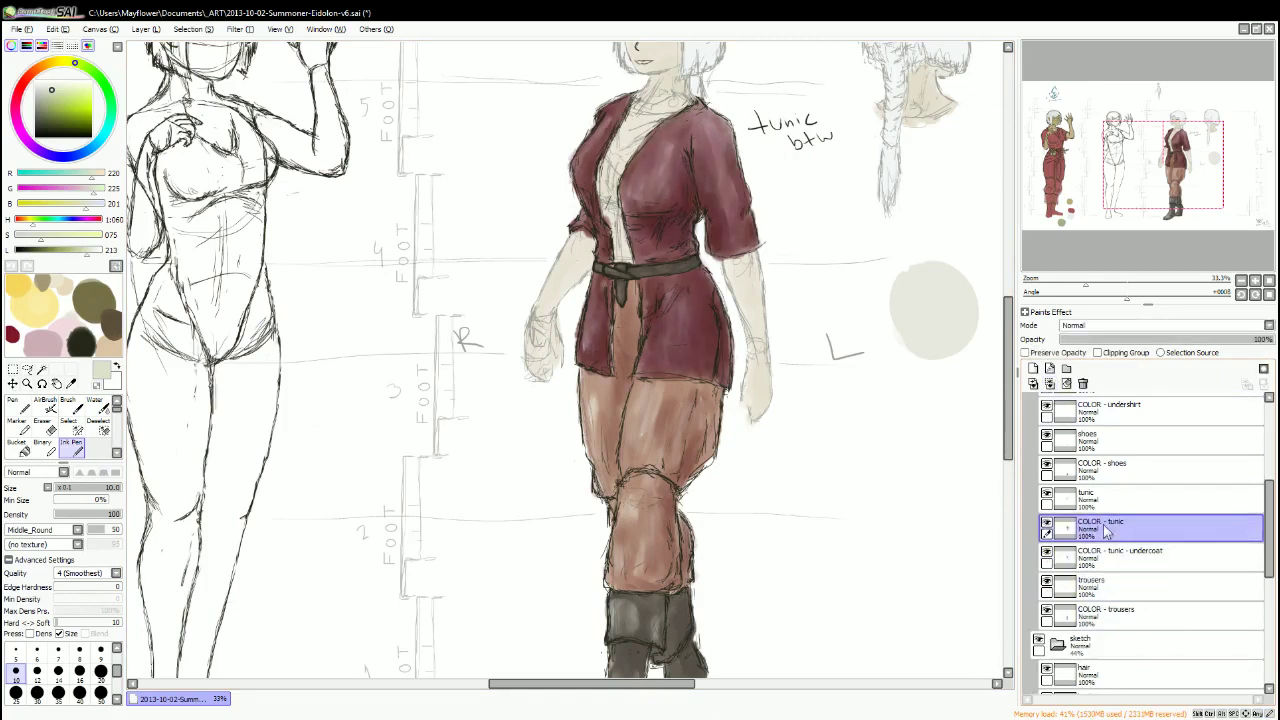
Test orange over the outfit and paint an orange color swatch beside the legs on a new layer above COLOR - trousers.
alt+click(655, 425)
key(w)
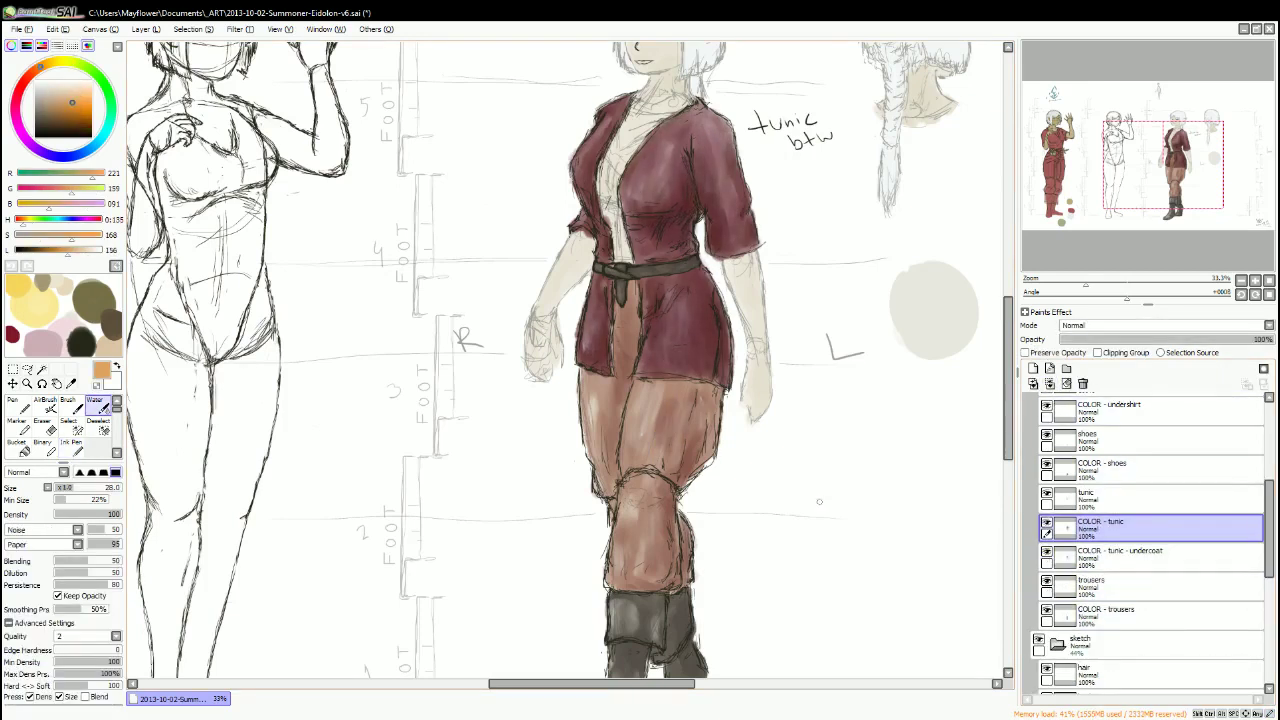
key(ctrl+z)
click(1100, 555)
click(1100, 524)
drag(700, 400, 640, 472)
click(60, 62)
drag(600, 210, 565, 265)
key(ctrl+z)
Try light blue, RGB 91, 200, 221, as shading on the tunic and paint a matching swatch beside the figure.
click(71, 443)
click(62, 152)
key(ctrl+z)
key(w)
mouse_move(594, 212)
mouse_down()
mouse_move(570, 275)
mouse_move(615, 300)
mouse_up()
drag(620, 240, 636, 262)
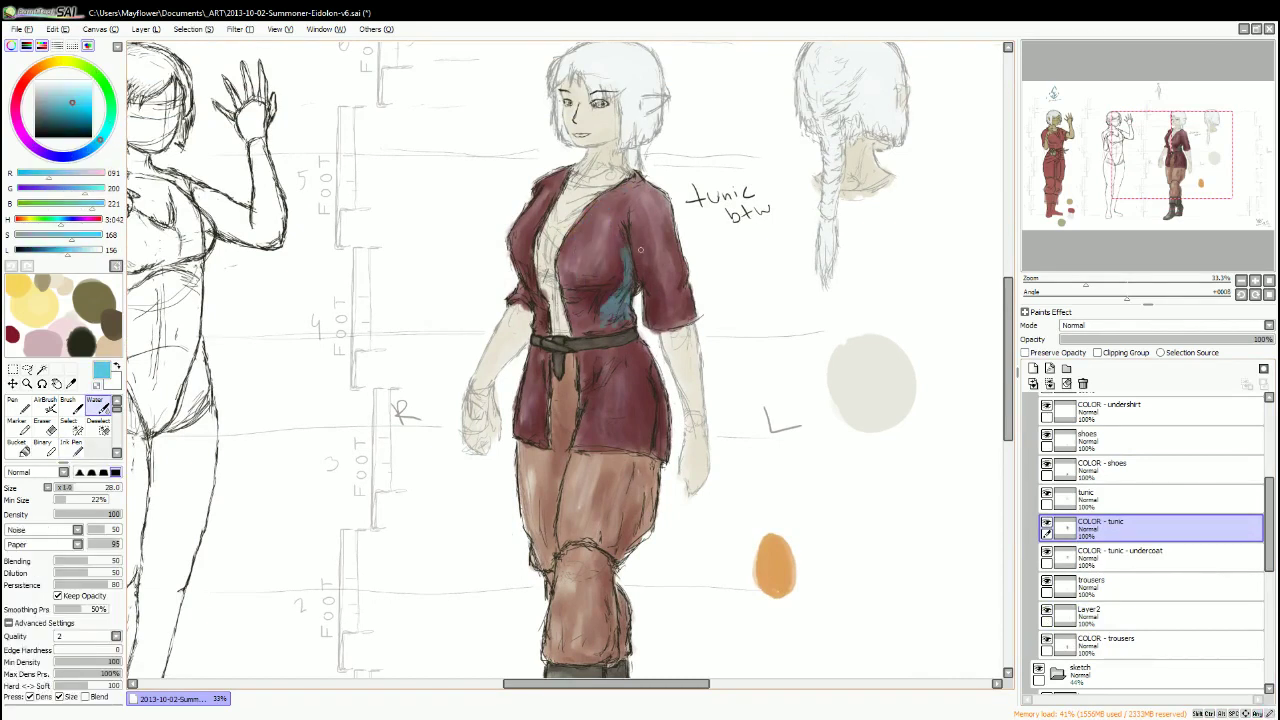
key(ctrl+z)
drag(778, 318, 782, 362)
Try tinting the tunic with pinkish red, RGB 221, 91, 114, on the COLOR - tunic - undercoat layer.
alt+click(610, 275)
drag(600, 255, 620, 320)
click(1100, 553)
drag(595, 210, 588, 314)
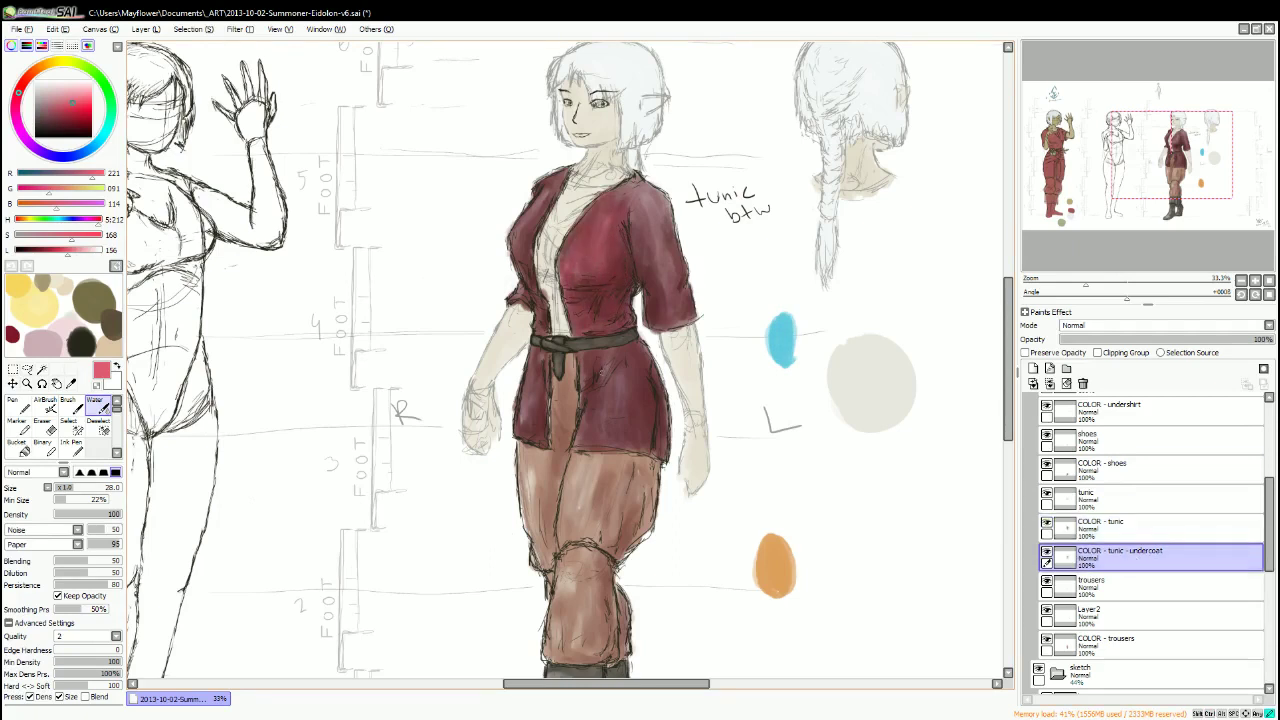
key(ctrl+z)
drag(600, 210, 575, 330)
key(ctrl+z)
Tint the chest, sleeve and skirt of the tunic with bright red, RGB 231, 63, 92, on COLOR - tunic - undercoat.
alt+click(600, 240)
drag(610, 205, 583, 273)
key(ctrl+z)
alt+click(590, 250)
drag(620, 195, 575, 270)
drag(675, 190, 645, 290)
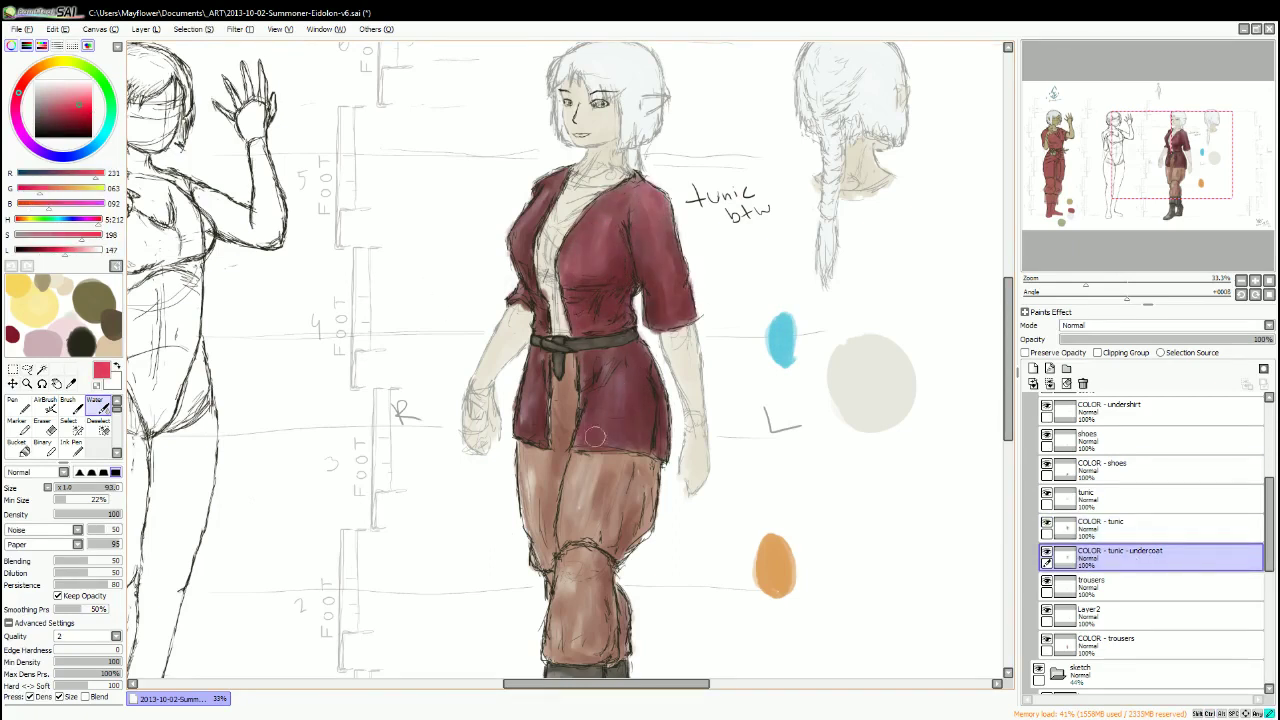
key(e)
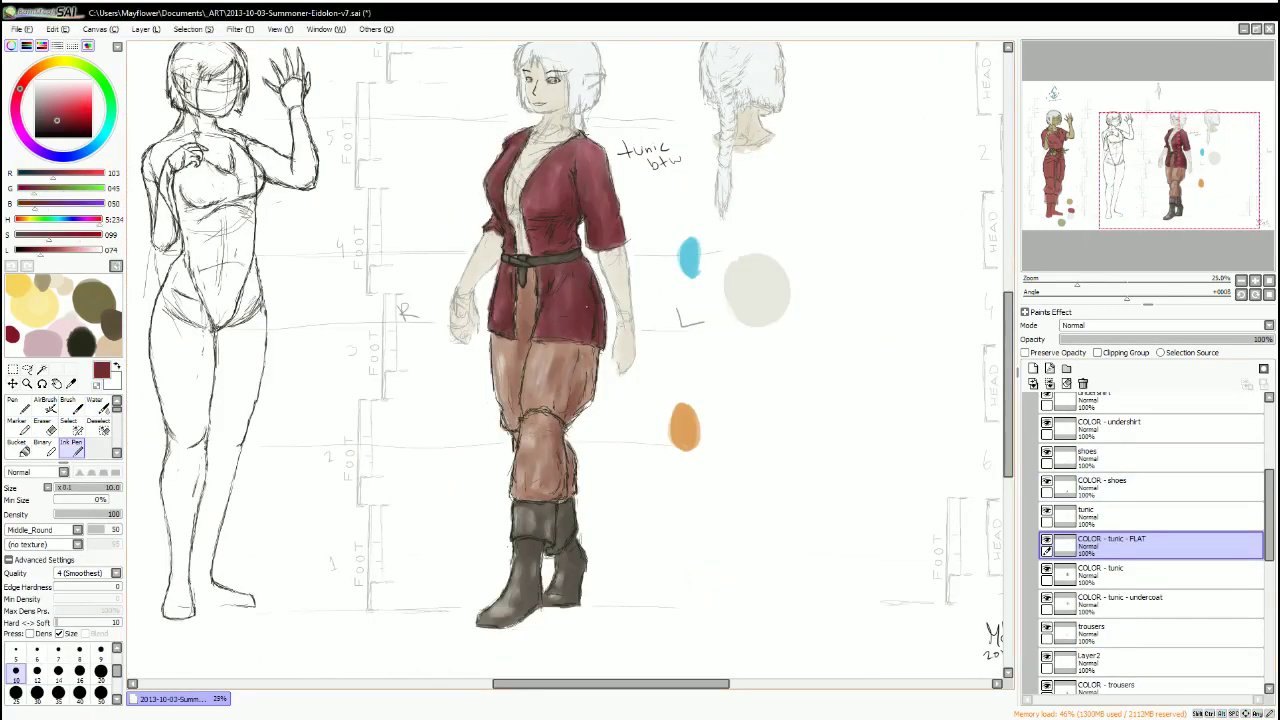
Hide the shaded tunic layers, fill the tunic with dark red, RGB 111, 50, 56, on COLOR - tunic - FLAT and clean its edges.
click(1150, 572)
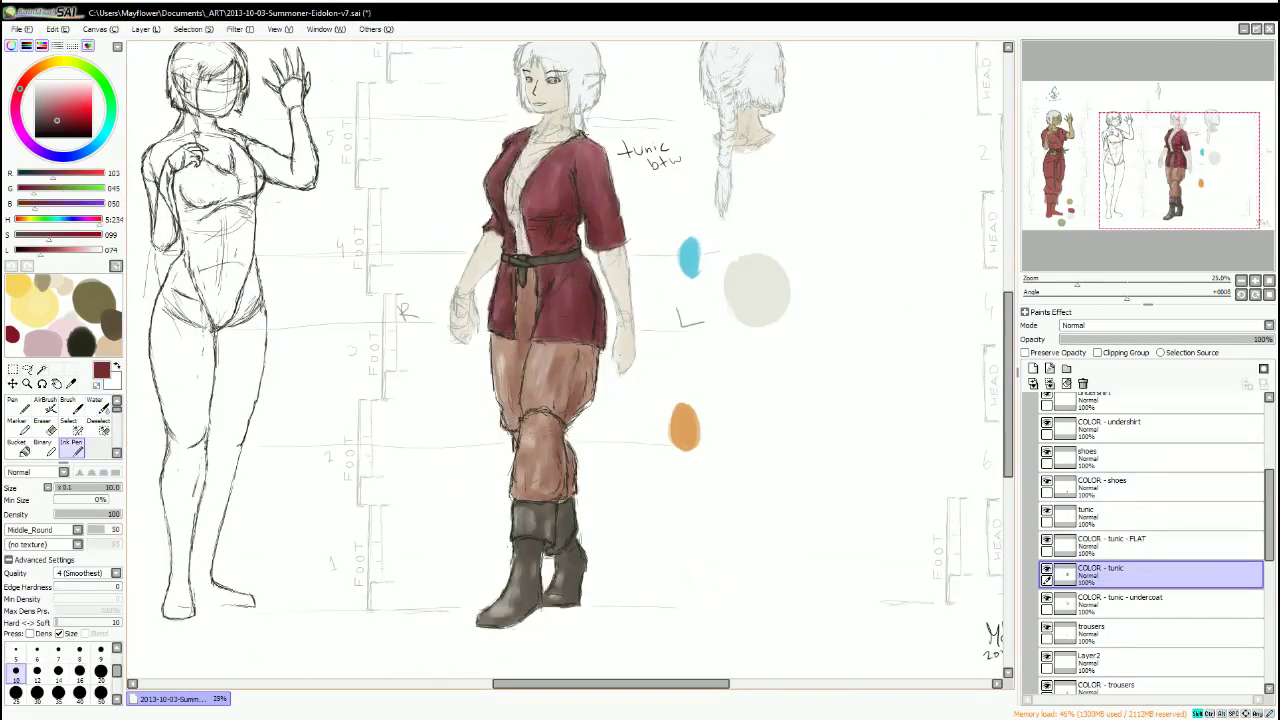
key(ctrl+Up)
key(c)
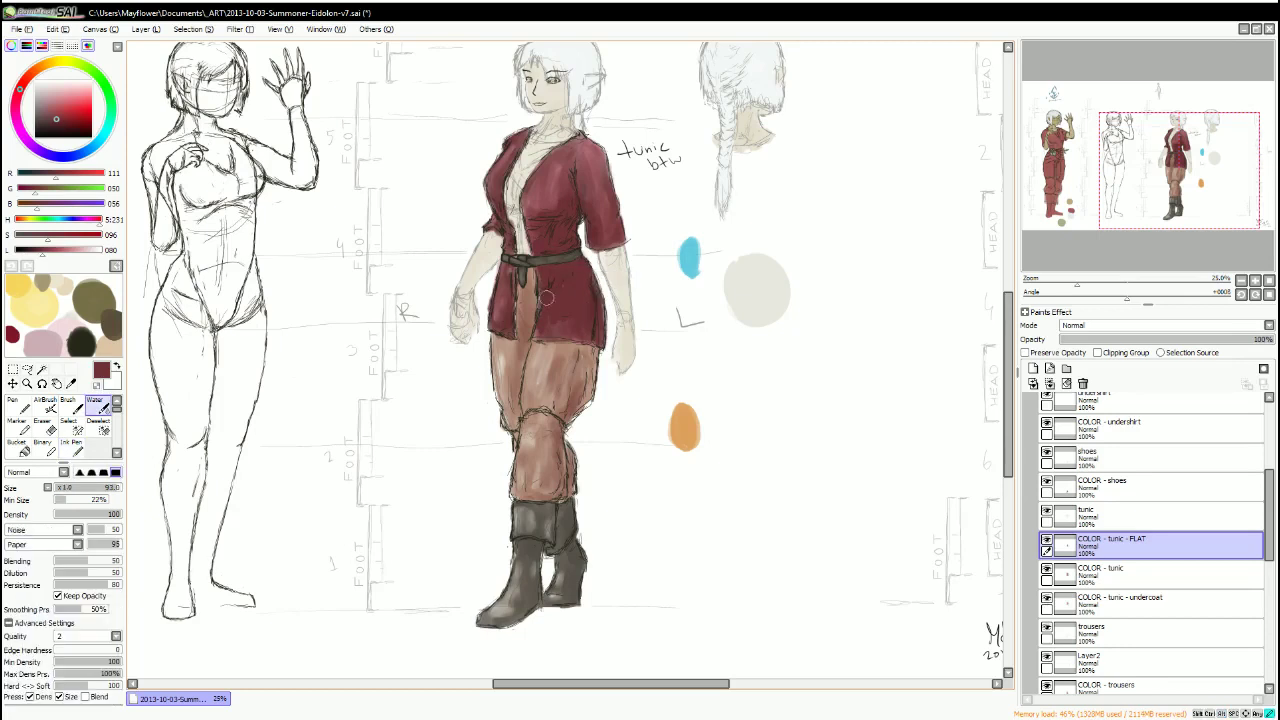
click(1046, 573)
click(1046, 602)
drag(540, 190, 555, 240)
mouse_move(560, 170)
mouse_down()
mouse_move(585, 262)
mouse_move(540, 340)
mouse_move(534, 247)
mouse_move(600, 200)
mouse_move(565, 140)
mouse_move(620, 240)
mouse_move(520, 134)
mouse_move(495, 225)
mouse_move(505, 345)
mouse_up()
drag(505, 205, 510, 345)
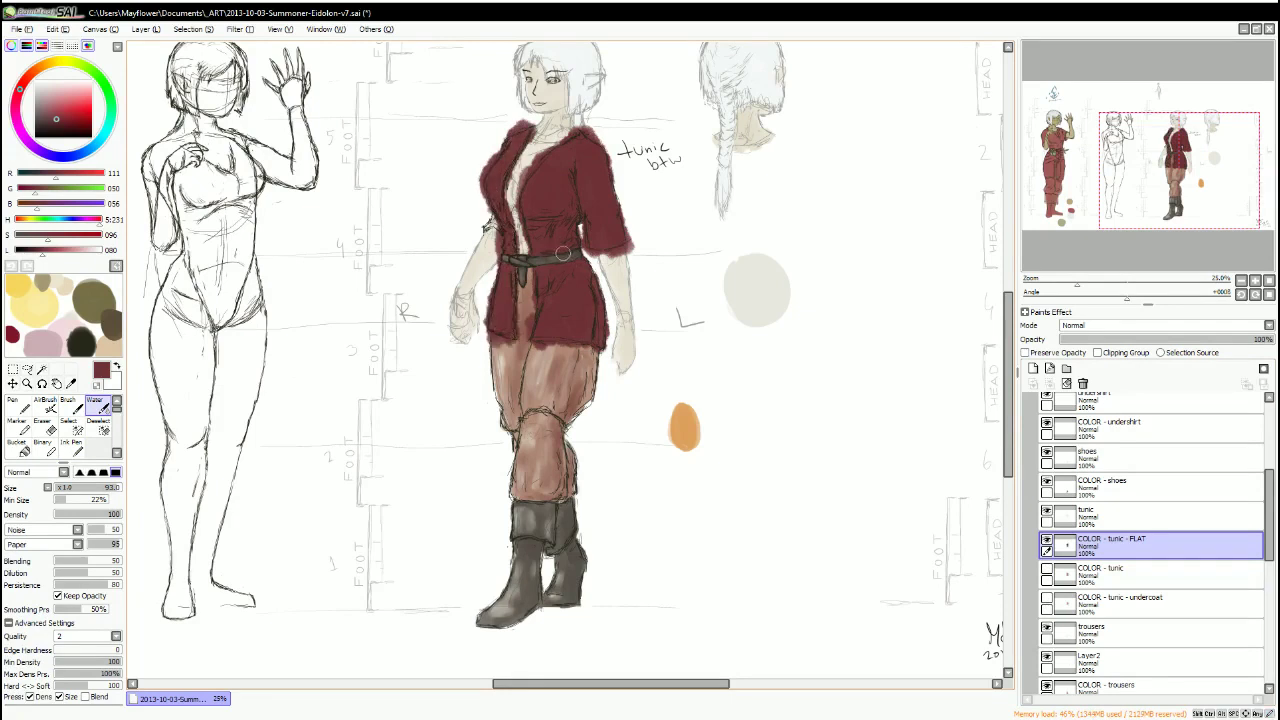
key(Page_Up)
key(e)
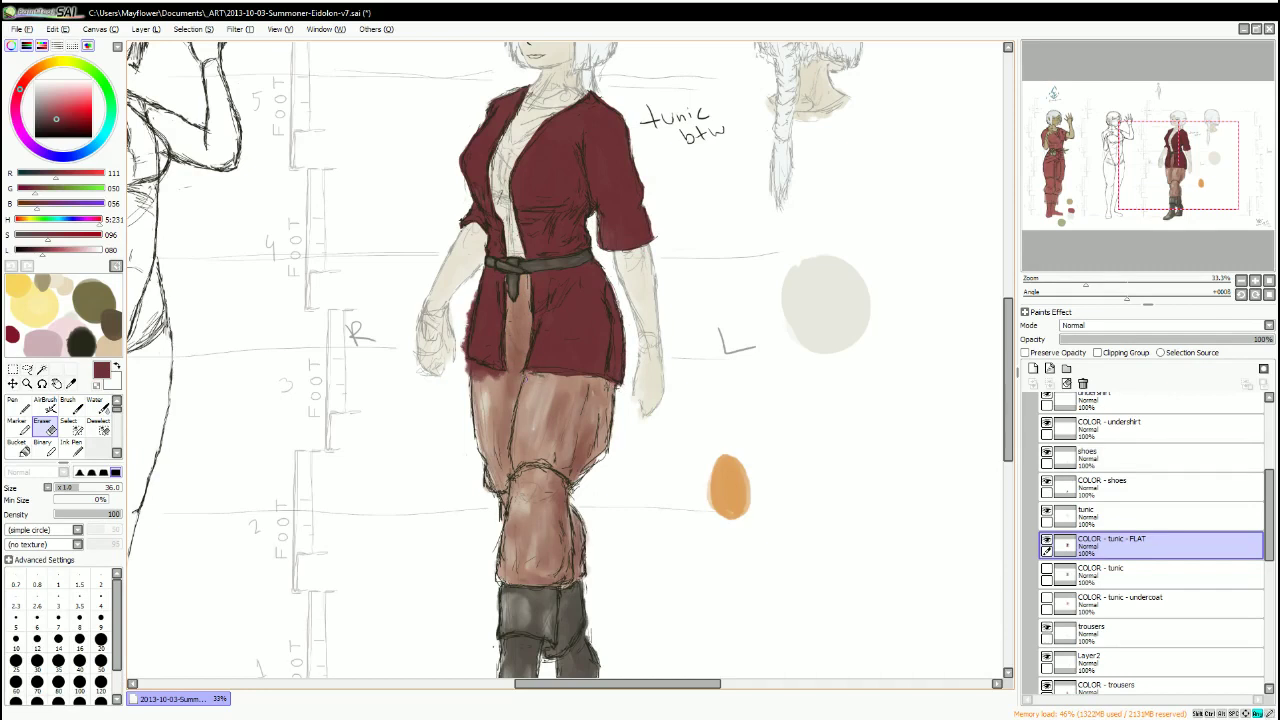
Hide COLOR - trousers and fill the trousers with reddish brown, RGB 144, 99, 87, on COLOR - trousers - FLAT.
key(w)
scroll(1100, 500, down, 4)
click(1100, 424)
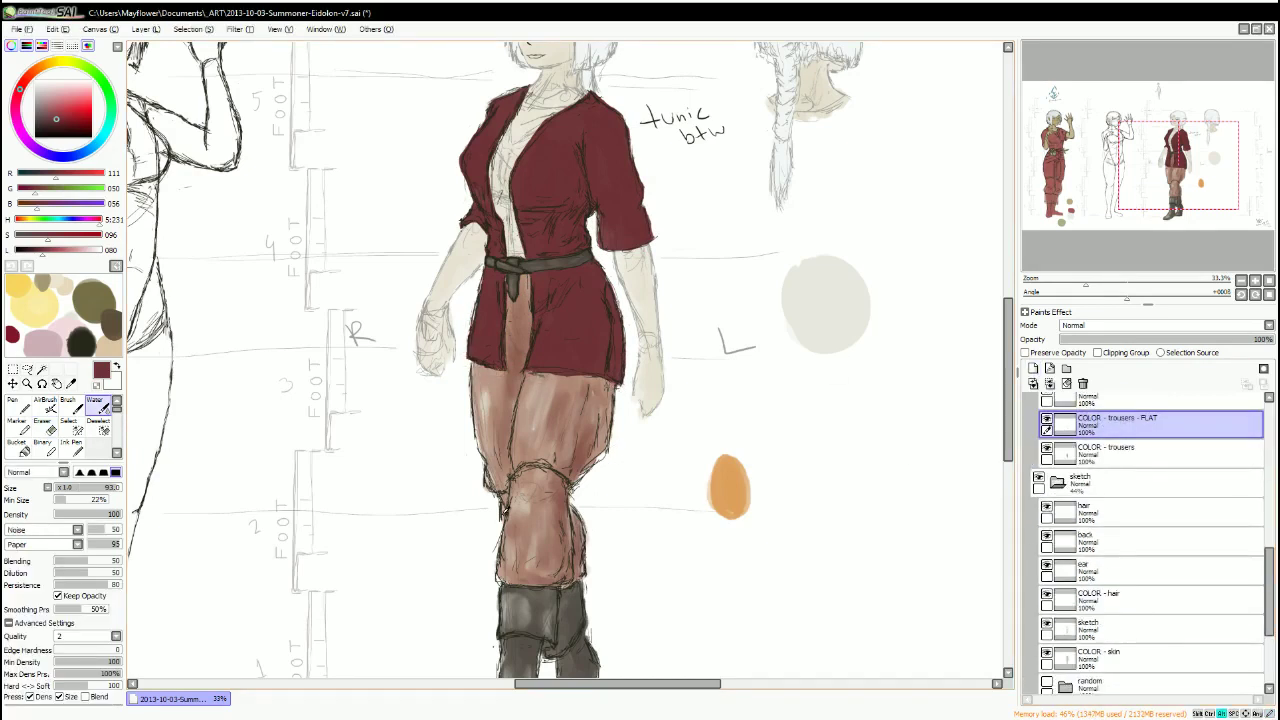
click(1046, 449)
mouse_move(480, 370)
mouse_down()
mouse_move(500, 440)
mouse_move(600, 480)
mouse_up()
drag(510, 290, 600, 450)
mouse_move(560, 520)
mouse_down()
mouse_move(497, 337)
mouse_move(525, 280)
mouse_up()
drag(520, 420, 566, 195)
mouse_move(560, 280)
mouse_down()
mouse_move(595, 330)
mouse_move(590, 360)
mouse_up()
drag(600, 270, 560, 207)
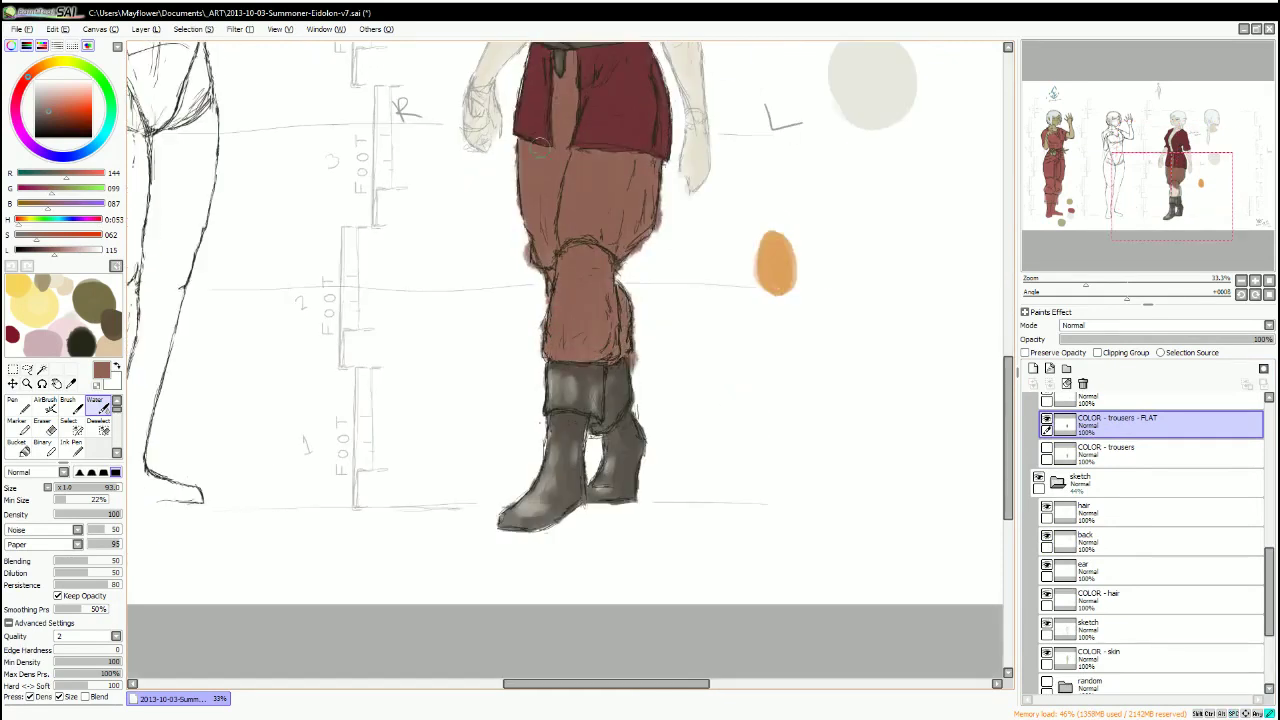
Repaint the trousers on COLOR - trousers - FLAT with pale pinkish beige, RGB 196, 173, 159, and add a matching swatch beside the figure.
click(1046, 449)
mouse_move(1100, 449)
mouse_down()
mouse_move(1100, 420)
mouse_move(1049, 420)
mouse_up()
key(e)
key(w)
drag(560, 230, 580, 120)
drag(850, 205, 850, 250)
drag(625, 265, 625, 360)
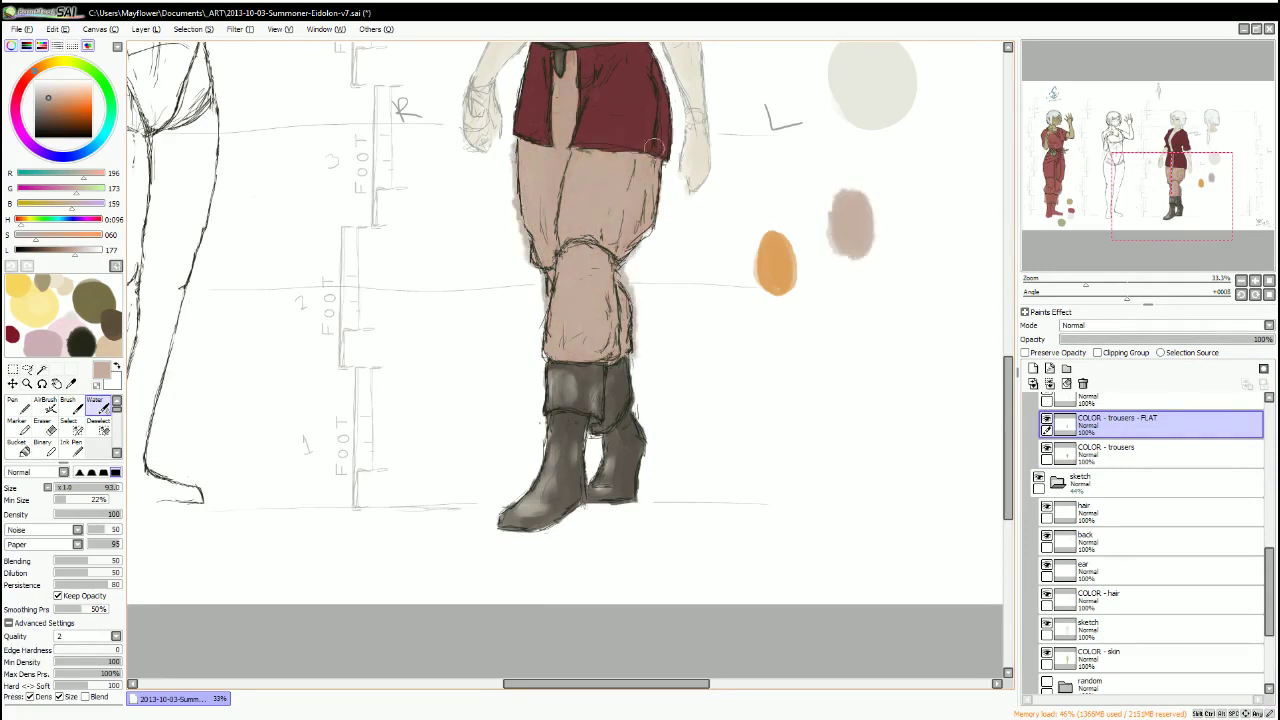
drag(600, 300, 572, 470)
Erase the flat trousers color spilling outside the outlines with a smaller eraser and hide the shaded COLOR - trousers layer.
key(e)
key(bracketleft)
key(bracketleft)
key(bracketleft)
key(bracketleft)
mouse_move(486, 306)
mouse_down()
mouse_move(484, 383)
mouse_move(515, 470)
mouse_up()
drag(598, 420, 605, 505)
key(n)
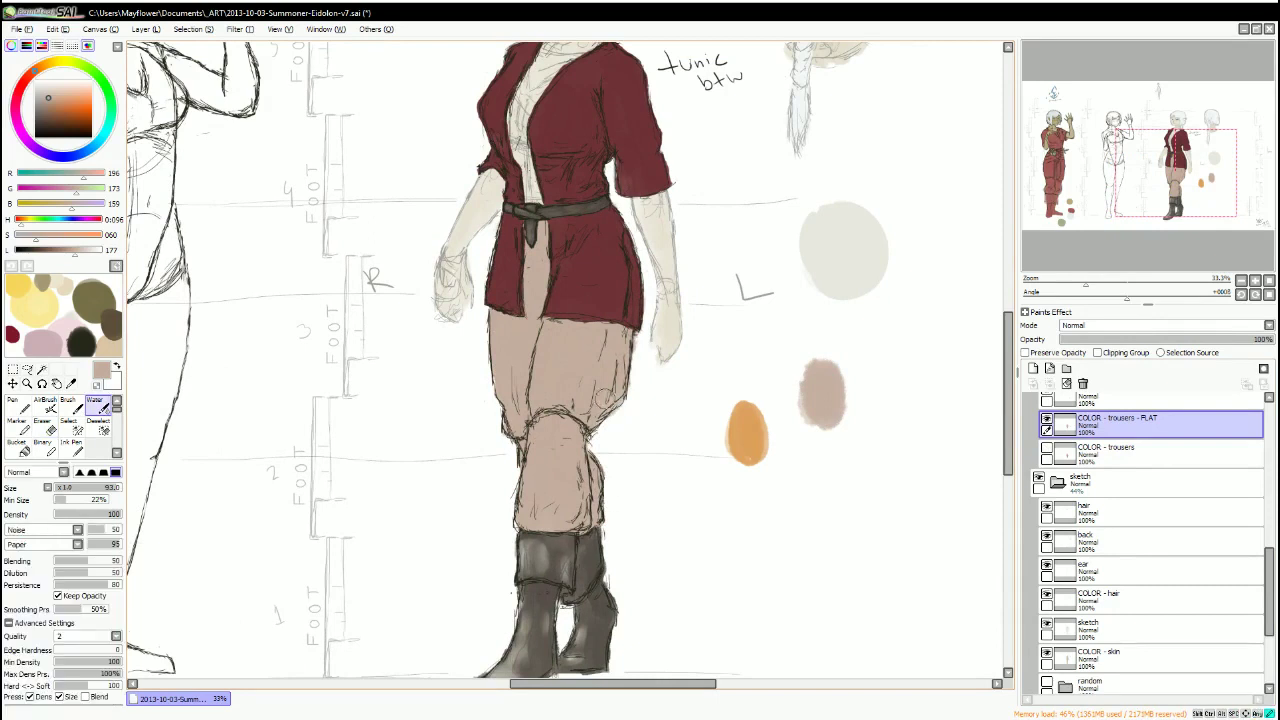
Select the trousers line layer and toggle COLOR - trousers - FLAT off and on to check the outlines.
scroll(1150, 500, up, 2)
click(1110, 483)
click(1046, 540)
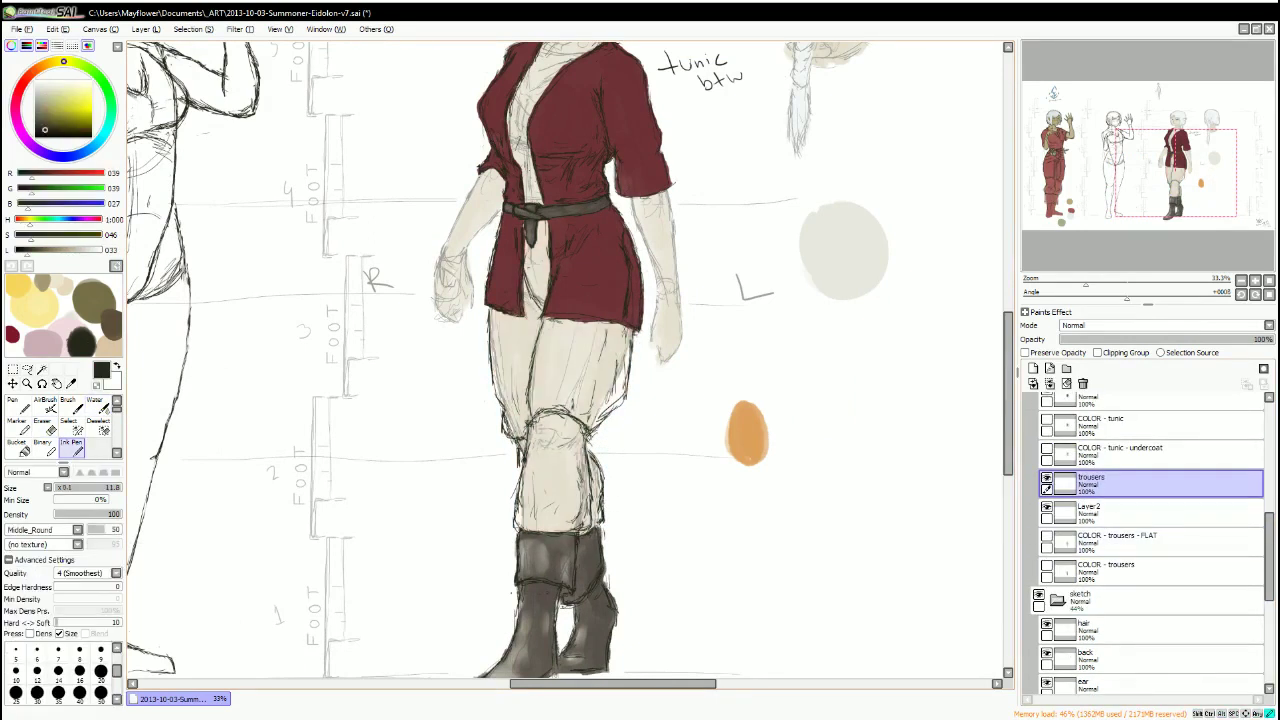
click(1046, 540)
Fill the boots with dark grey-brown, RGB 85, 79, 72, on COLOR - shoes - FLAT and erase the overspill around them.
drag(1176, 172, 1165, 202)
scroll(1180, 507, up, 3)
click(1150, 540)
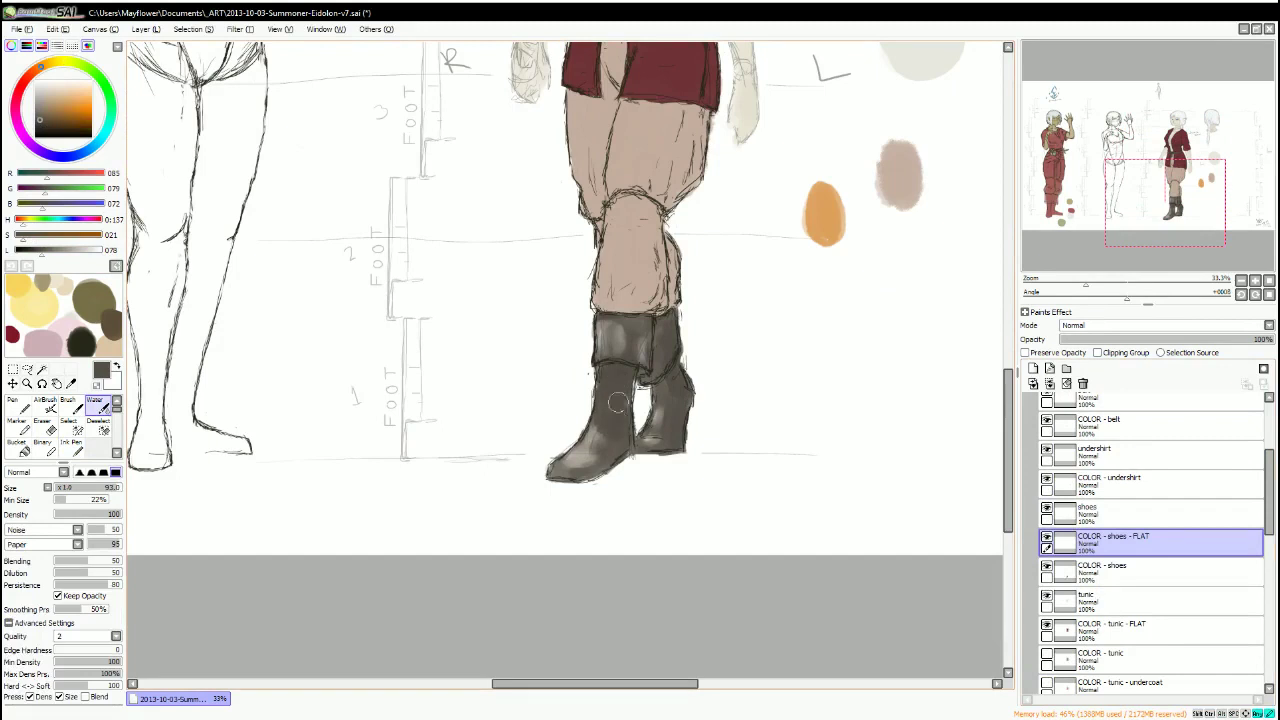
mouse_move(624, 440)
mouse_down()
mouse_move(648, 362)
mouse_move(625, 327)
mouse_move(585, 446)
mouse_move(619, 422)
mouse_move(606, 436)
mouse_move(681, 412)
mouse_move(666, 366)
mouse_move(626, 333)
mouse_move(557, 467)
mouse_move(650, 440)
mouse_up()
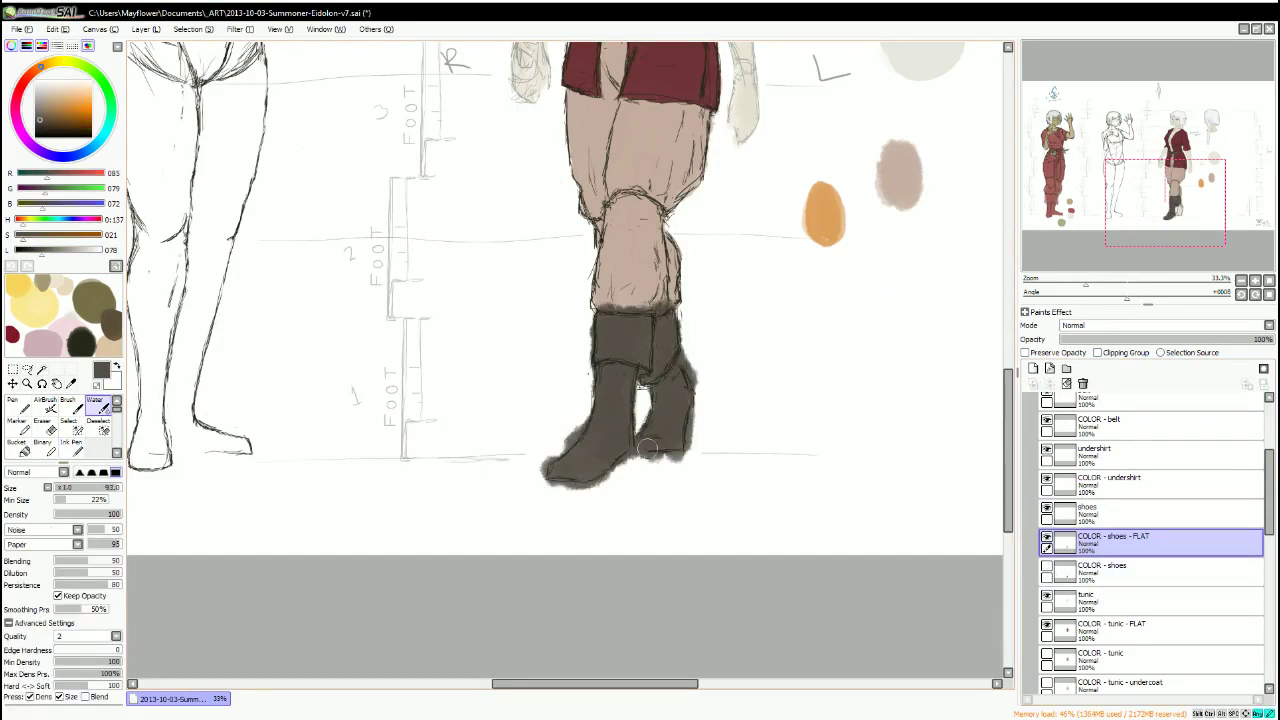
key(e)
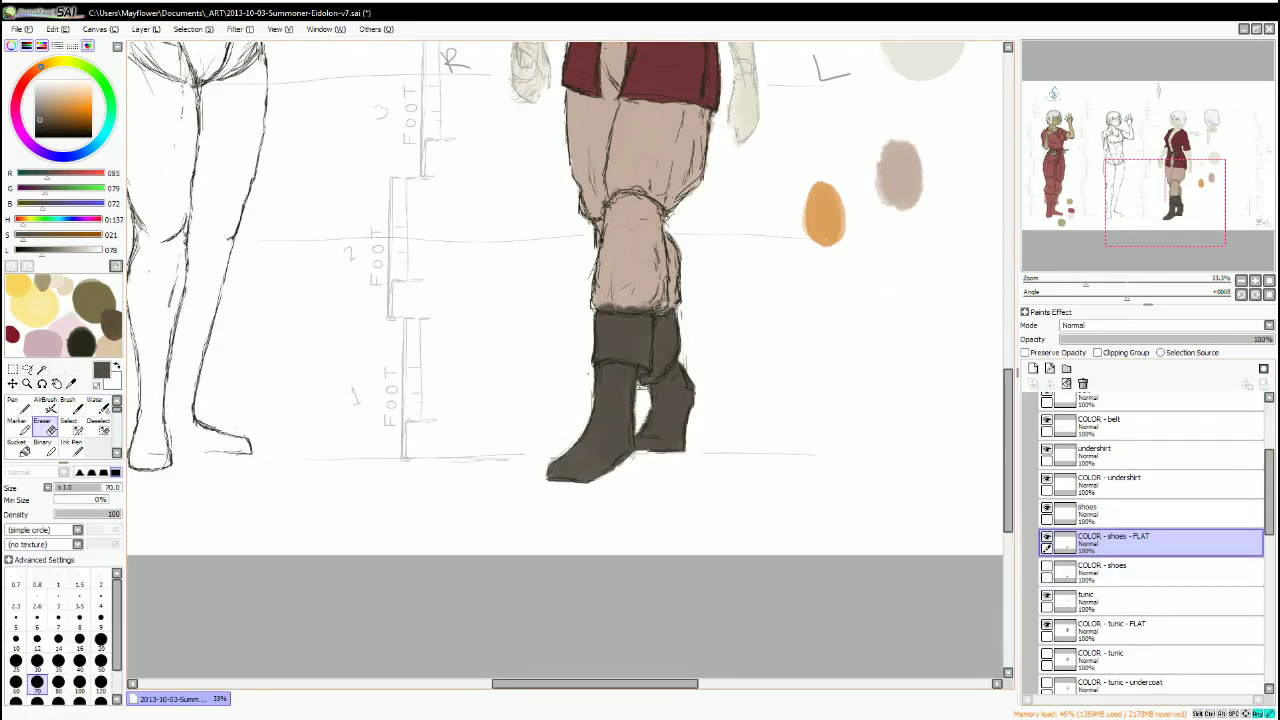
Move COLOR - shoes - FLAT below COLOR - shoes and toggle the layers to compare flat and shaded boots.
key(n)
drag(1150, 541, 1150, 572)
click(1046, 545)
click(1046, 540)
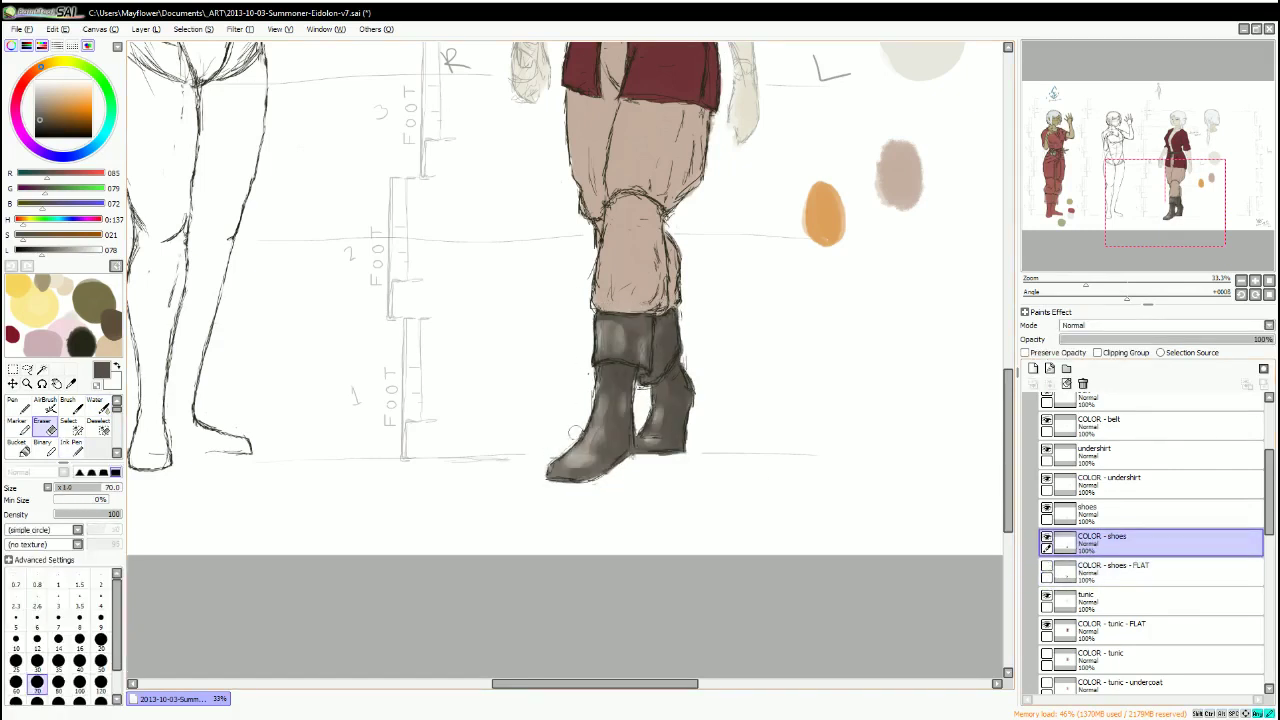
click(1046, 540)
Compare the tunic layers by toggling their visibility, and group the shoes and tunic layers into folders named Shoes and Tunic.
drag(774, 254, 658, 546)
scroll(1150, 540, down, 5)
click(1047, 510)
click(1047, 504)
click(1047, 504)
key(ctrl+minus)
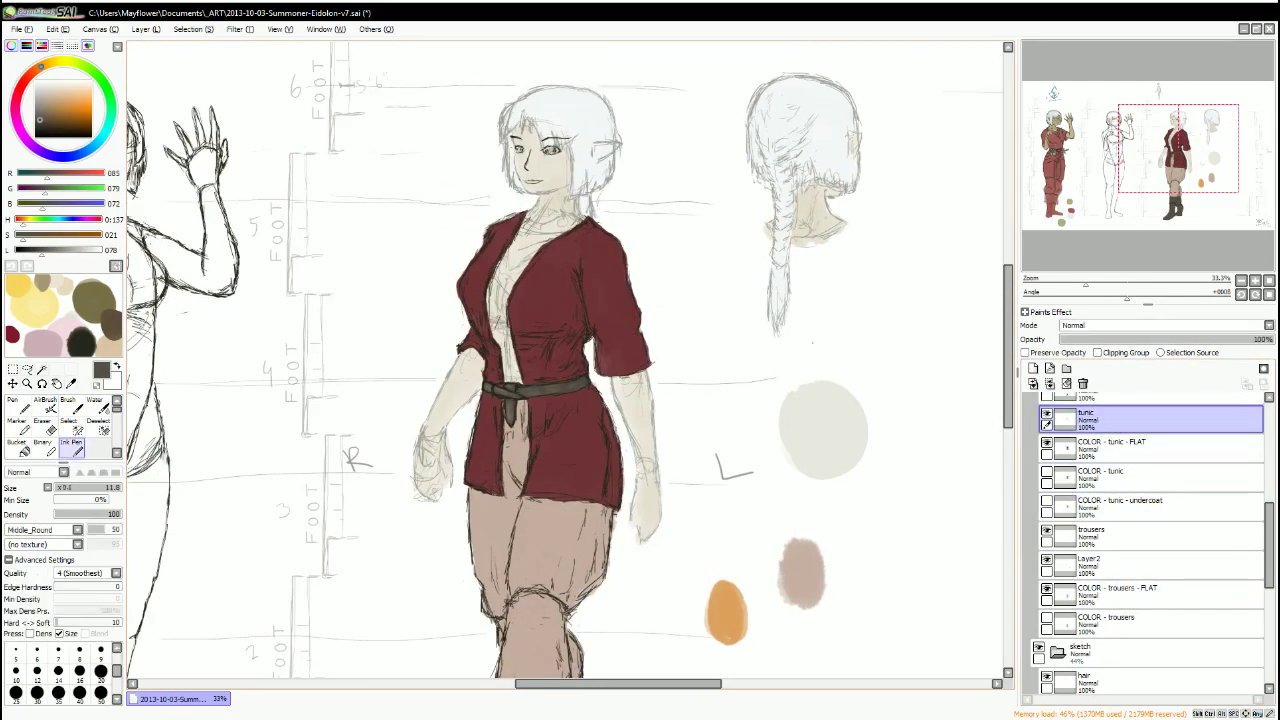
click(1048, 562)
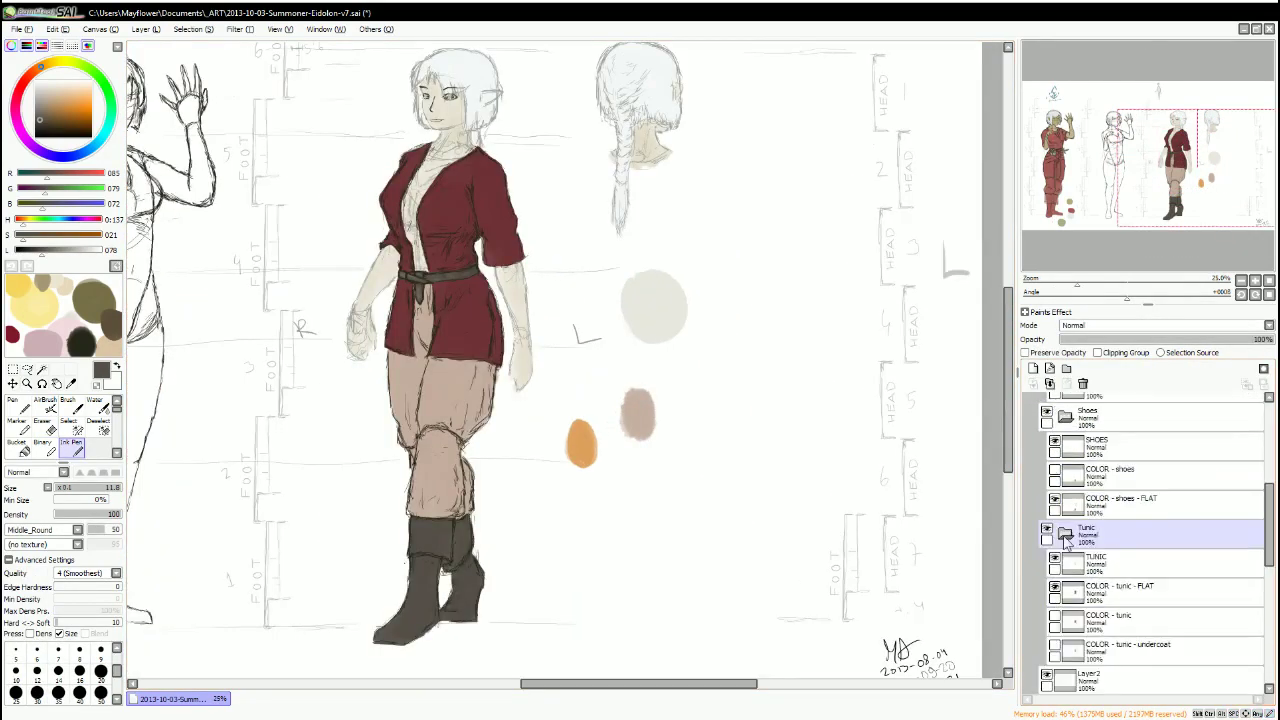
Hide the Shoes and Tunic folders and extend the flat beige, RGB 196, 173, 158, up to the waist on COLOR - trousers - FLAT.
click(1046, 617)
click(1046, 500)
scroll(1120, 528, down, 4)
click(1120, 565)
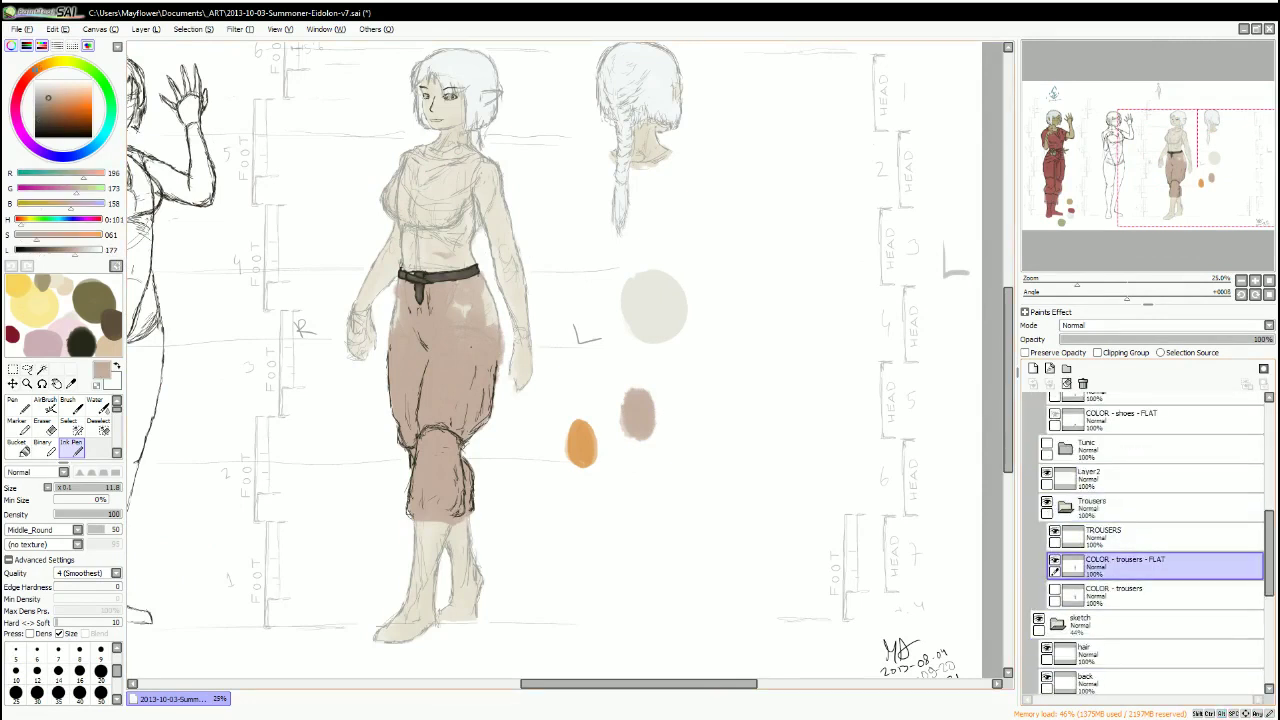
key(e)
click(70, 444)
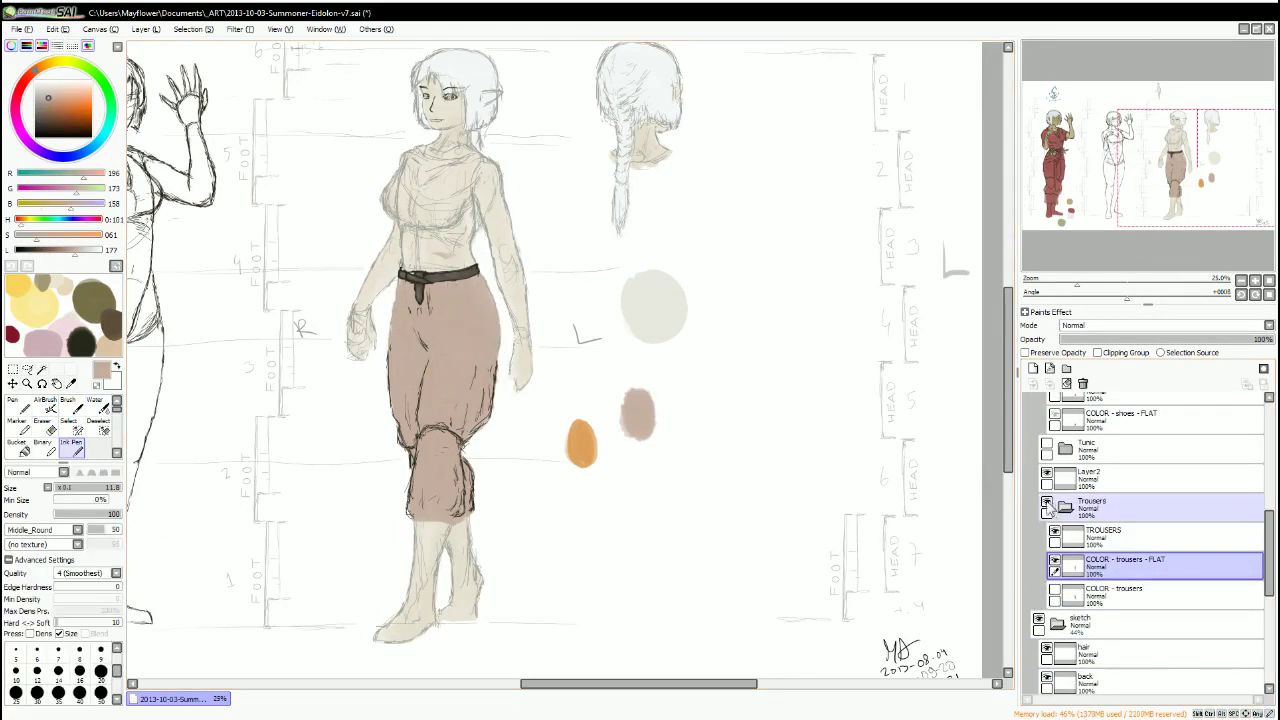
Hide the Trousers folder and draw the undershirt's collar, front opening, long sleeves and cuffs in dark lines on the UNDERSHIRT layer.
click(1046, 503)
scroll(1150, 540, up, 4)
click(1120, 540)
drag(500, 350, 640, 402)
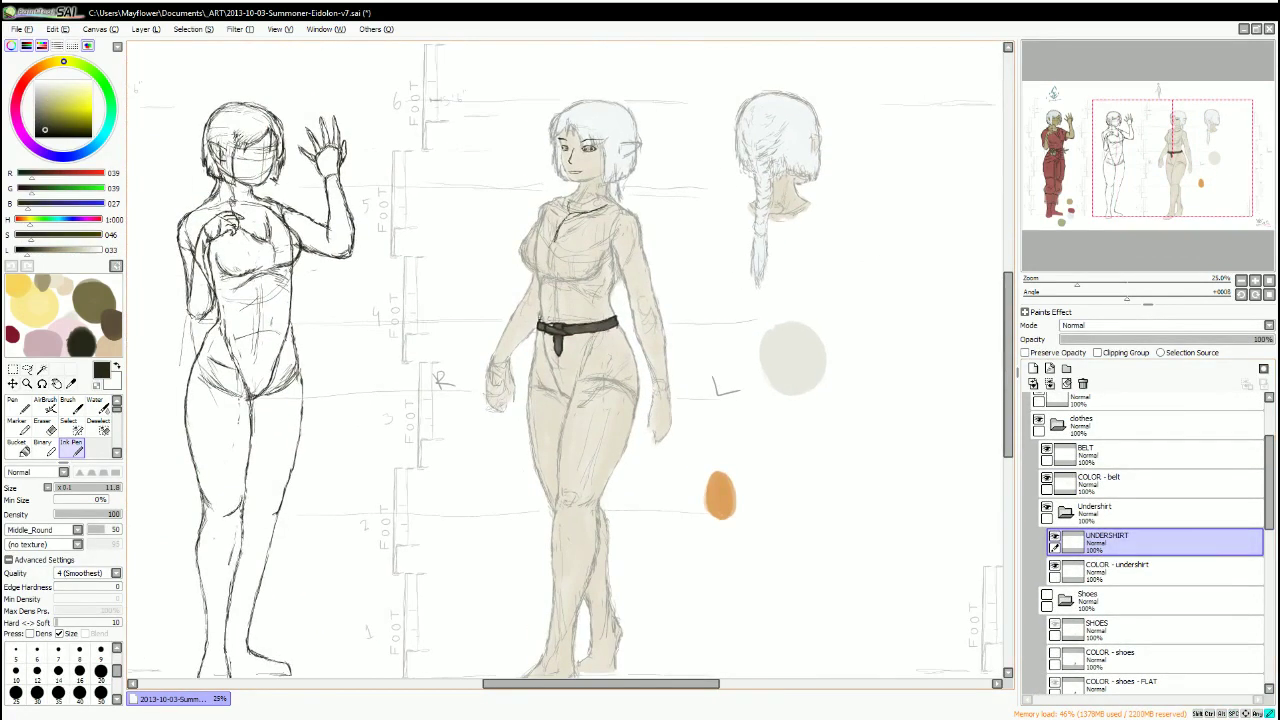
drag(626, 206, 702, 208)
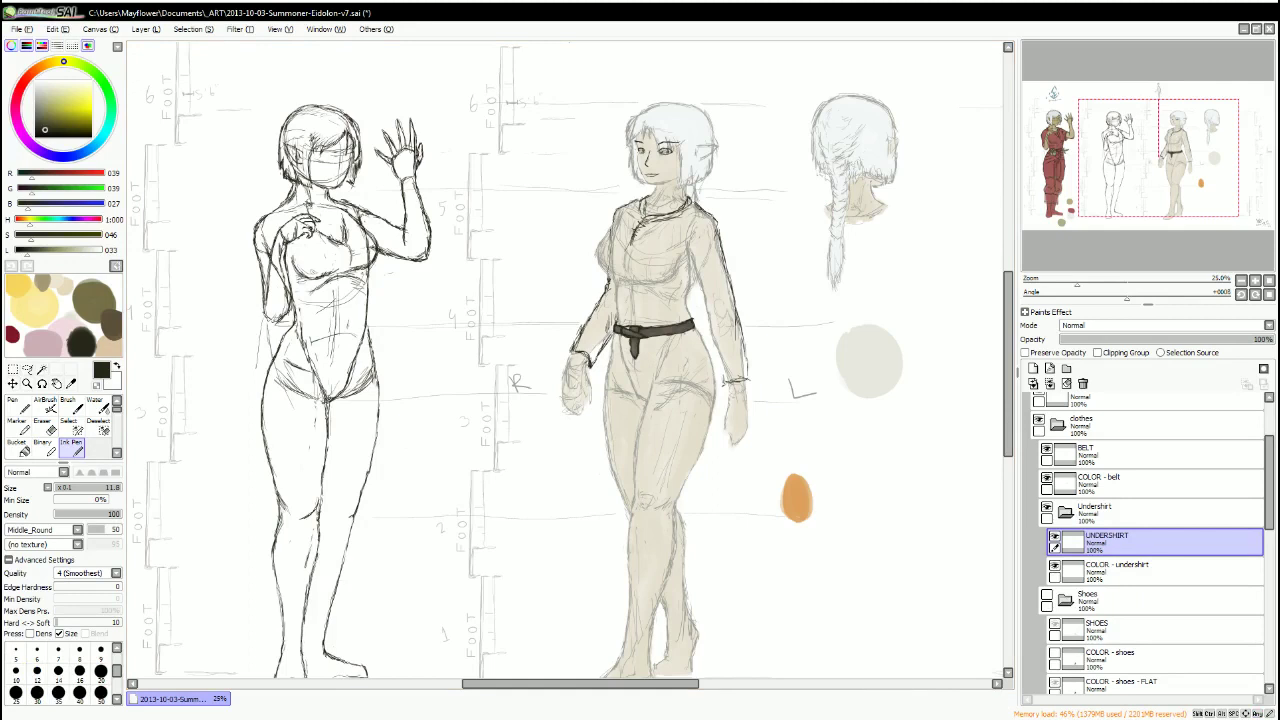
drag(807, 310, 759, 310)
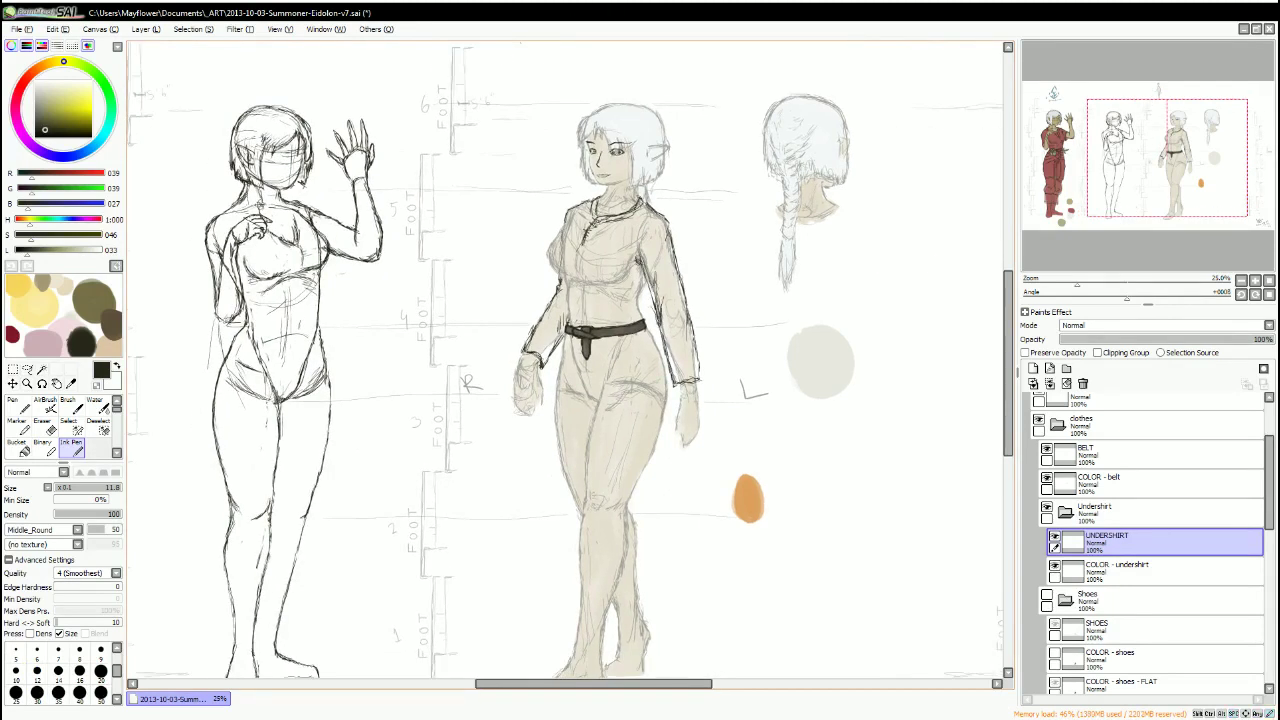
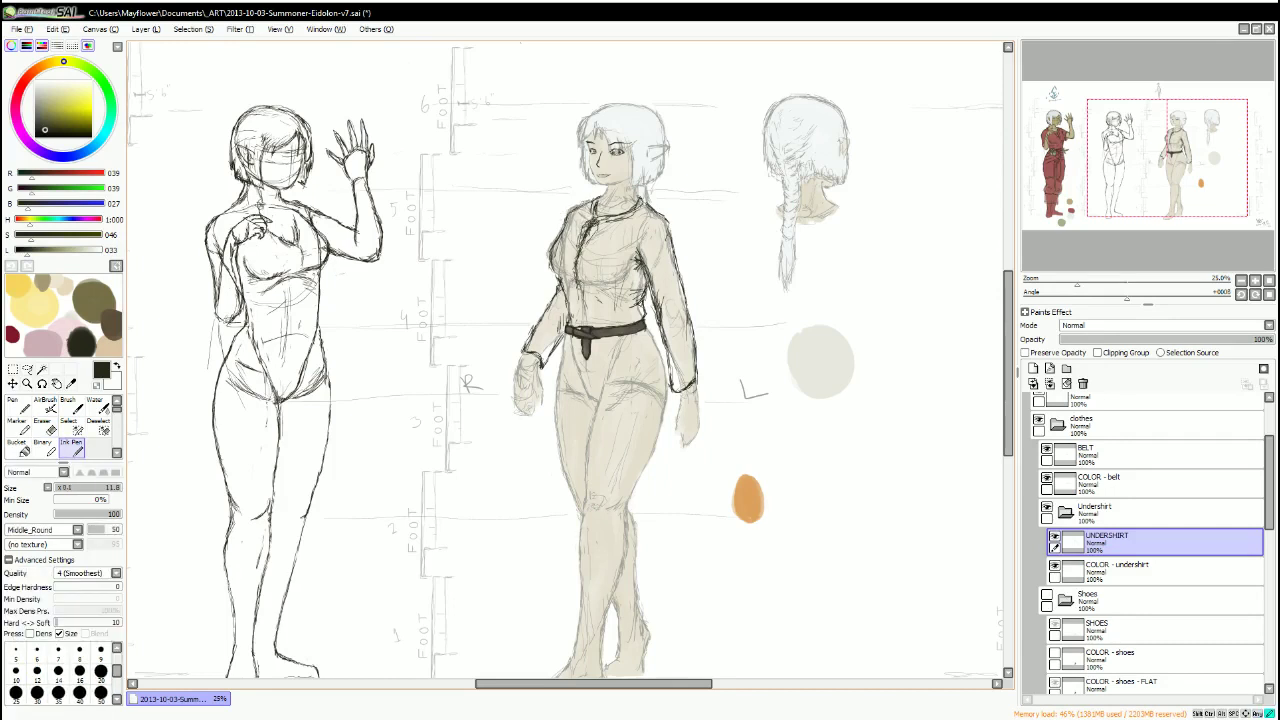
Raise the sketch folder's opacity to 100% and select the body sketch layer inside it.
scroll(1274, 447, up, 3)
scroll(1214, 600, down, 5)
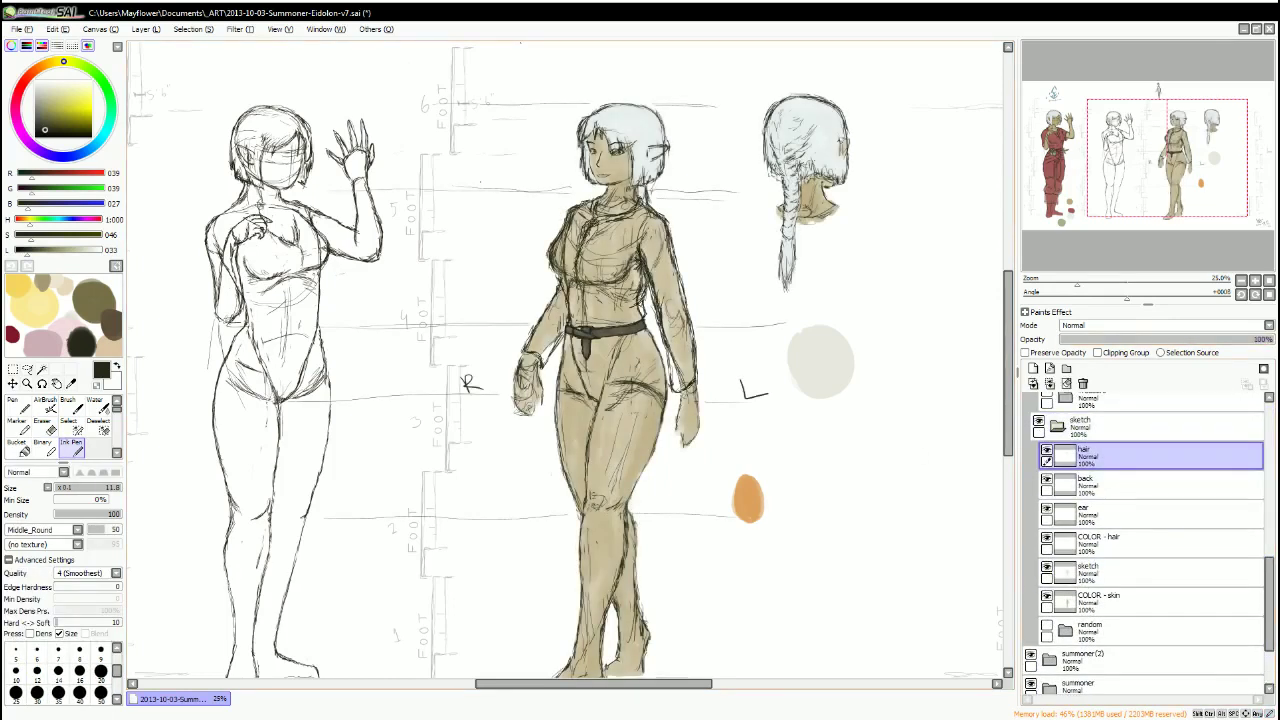
click(1150, 572)
key(e)
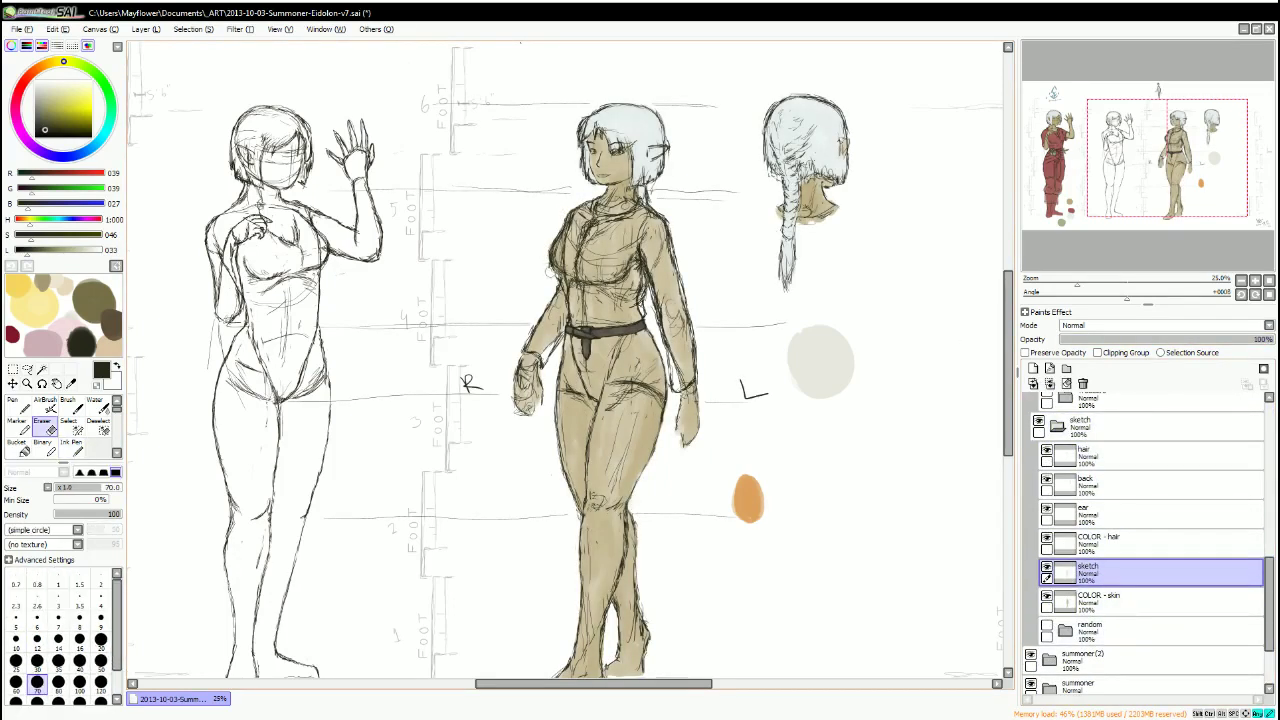
Repaint the body's skin evenly with beige, RGB 197, 176, 145, on the COLOR - skin layer.
key(n)
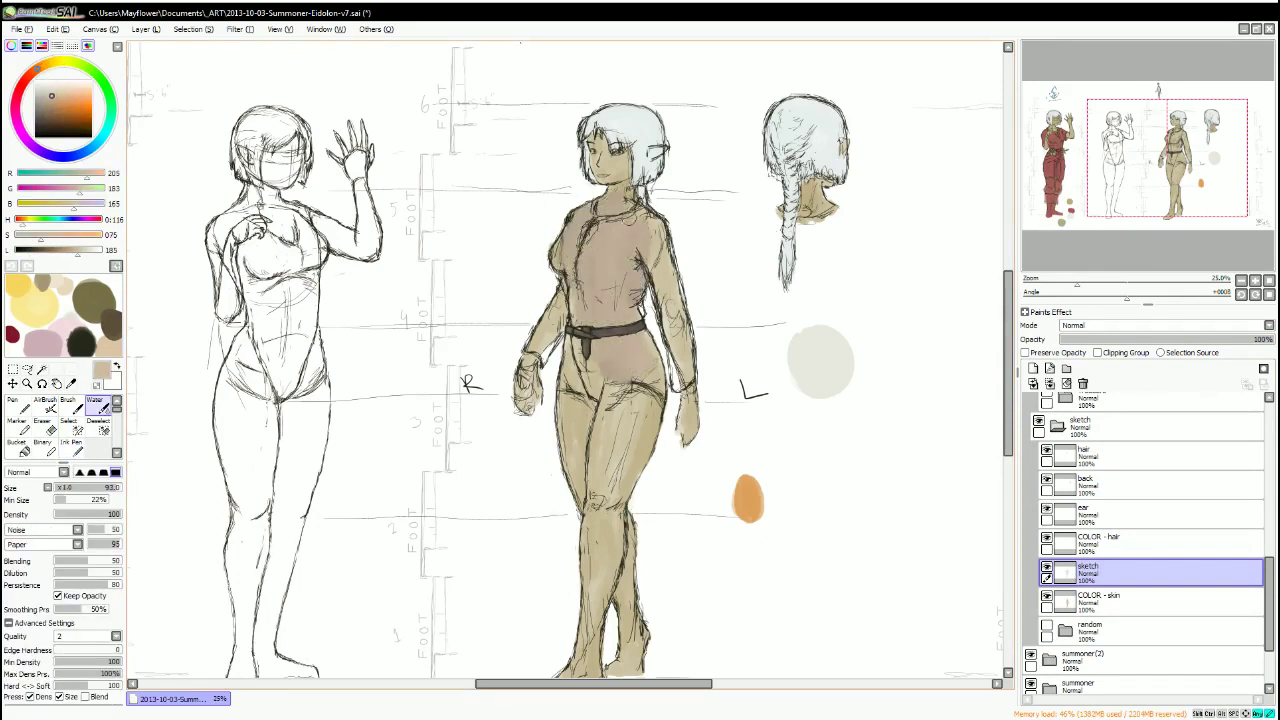
alt+click(605, 300)
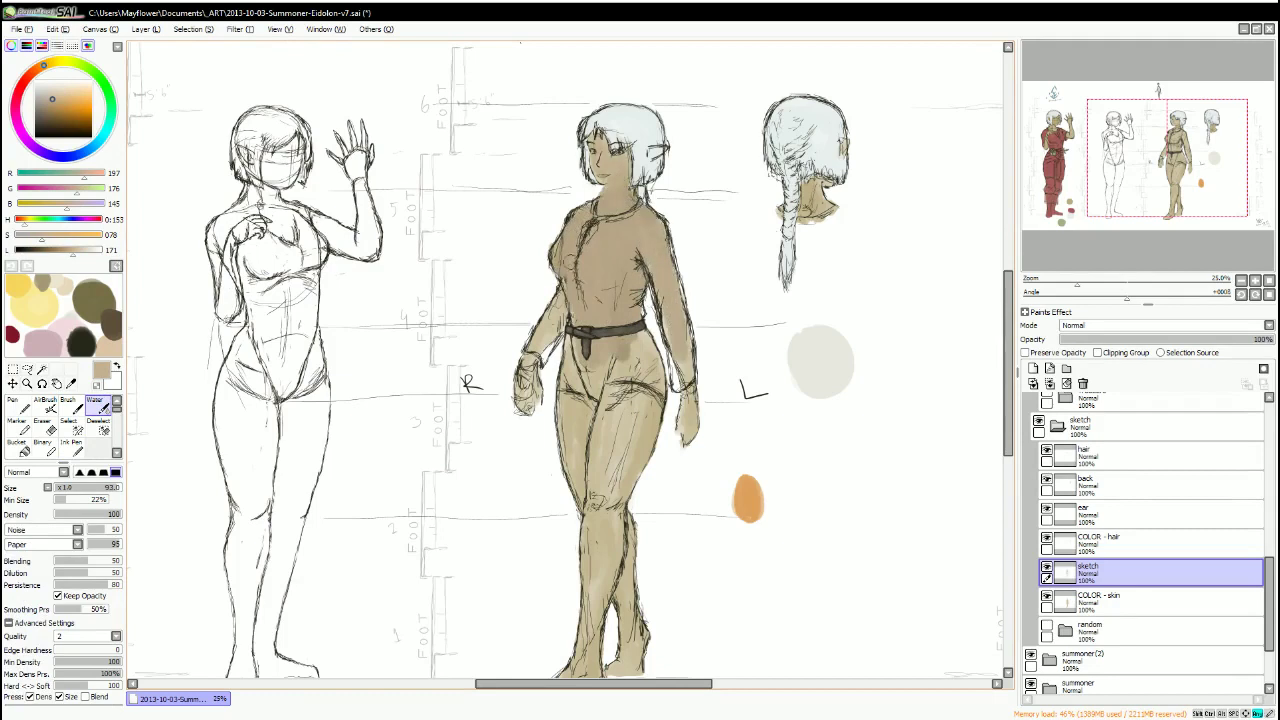
click(1150, 600)
key(c)
scroll(565, 360, up, 2)
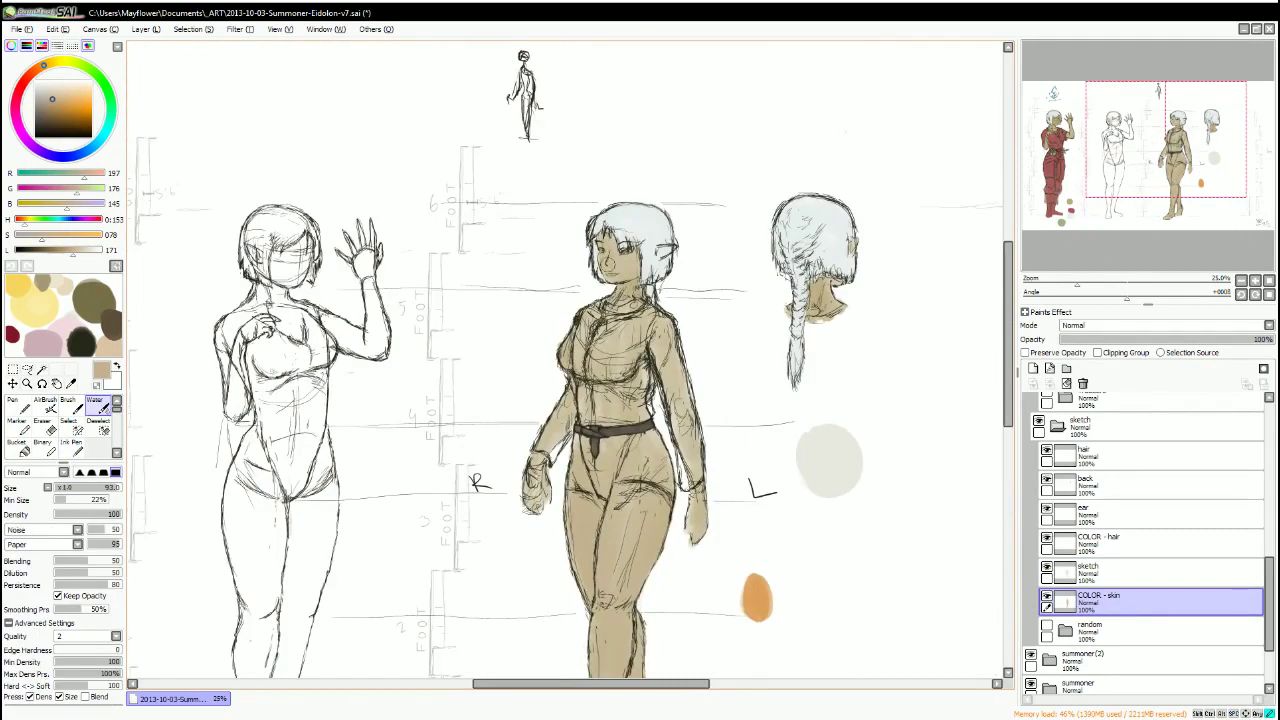
Lower the sketch folder's opacity, collapse the folder and draw the undershirt's hem below the belt on the UNDERSHIRT layer.
click(1150, 425)
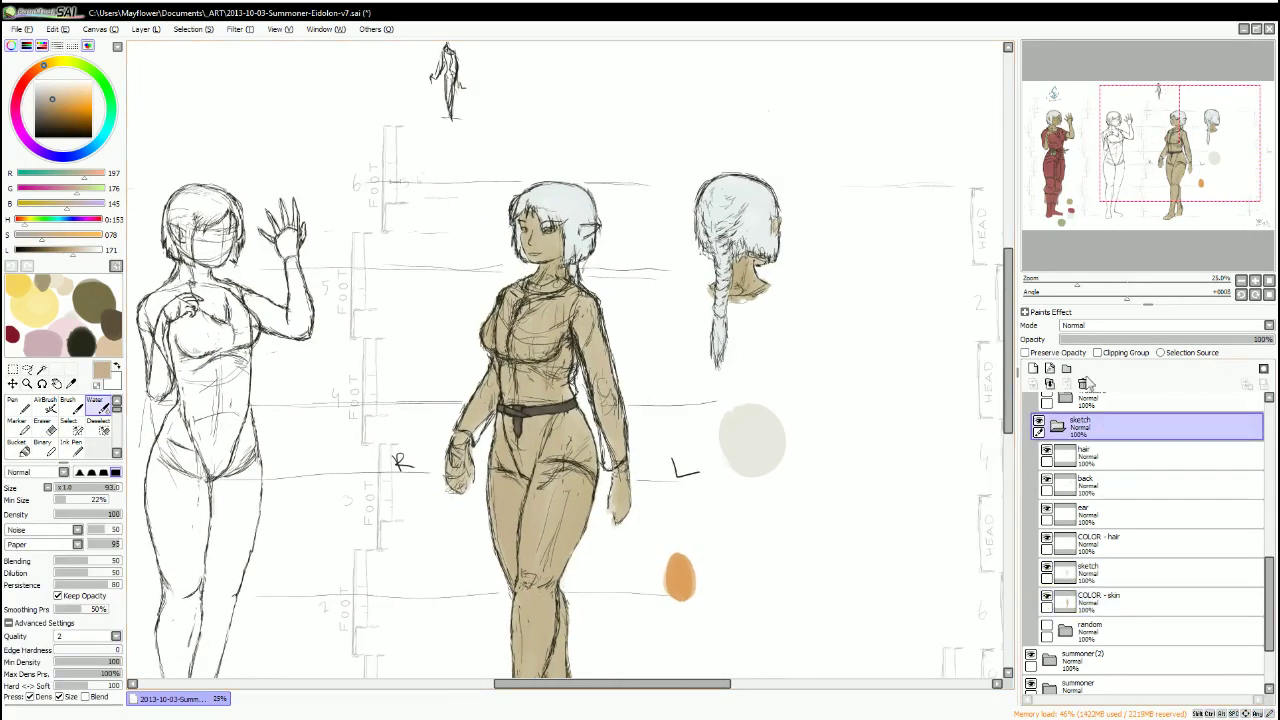
drag(1262, 339, 1120, 339)
click(1057, 425)
scroll(1150, 540, up, 3)
click(1150, 487)
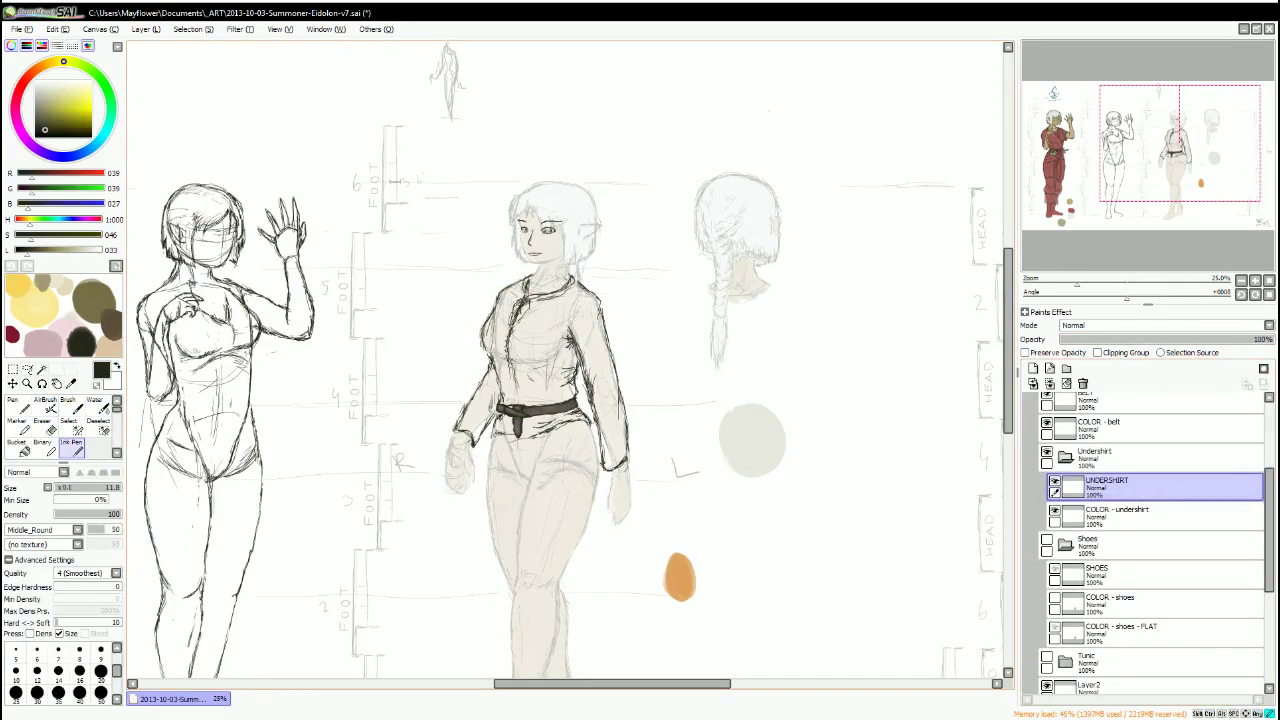
Paint the undershirt's torso and sleeves with off-white, RGB 232, 232, 224, on the COLOR - undershirt layer.
click(1150, 515)
key(w)
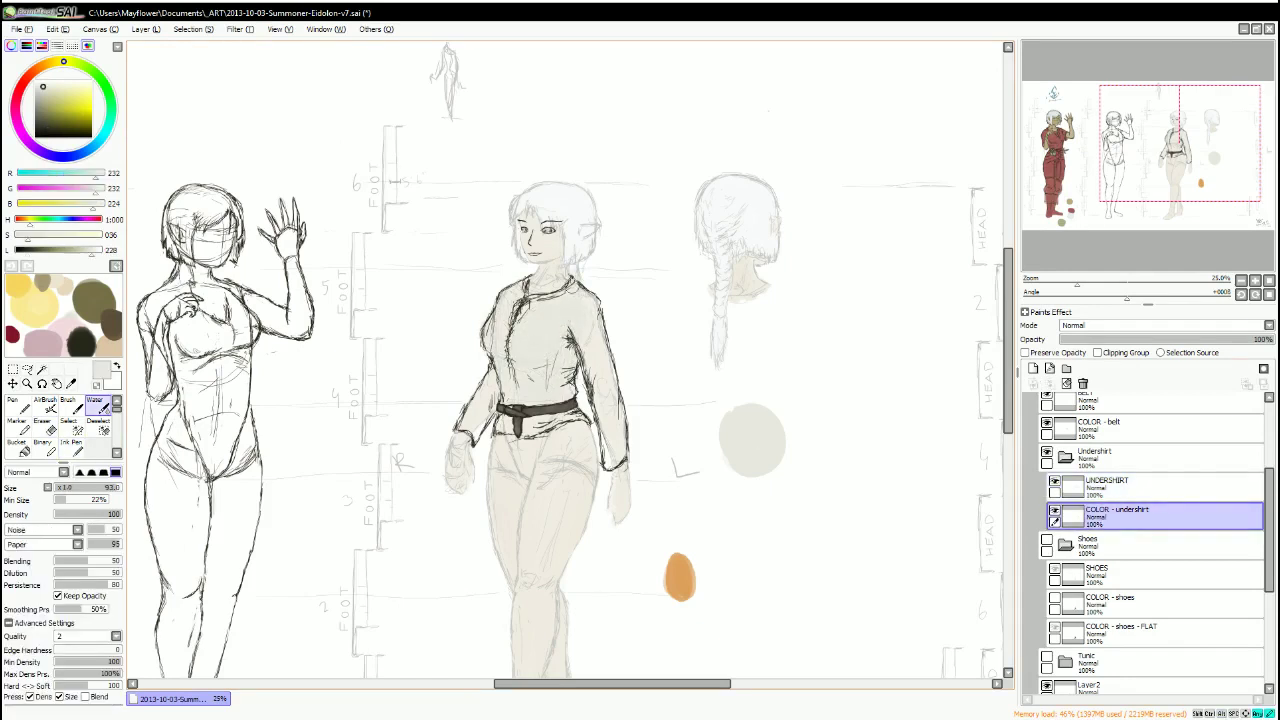
mouse_move(567, 396)
mouse_down()
mouse_move(550, 360)
mouse_move(593, 322)
mouse_up()
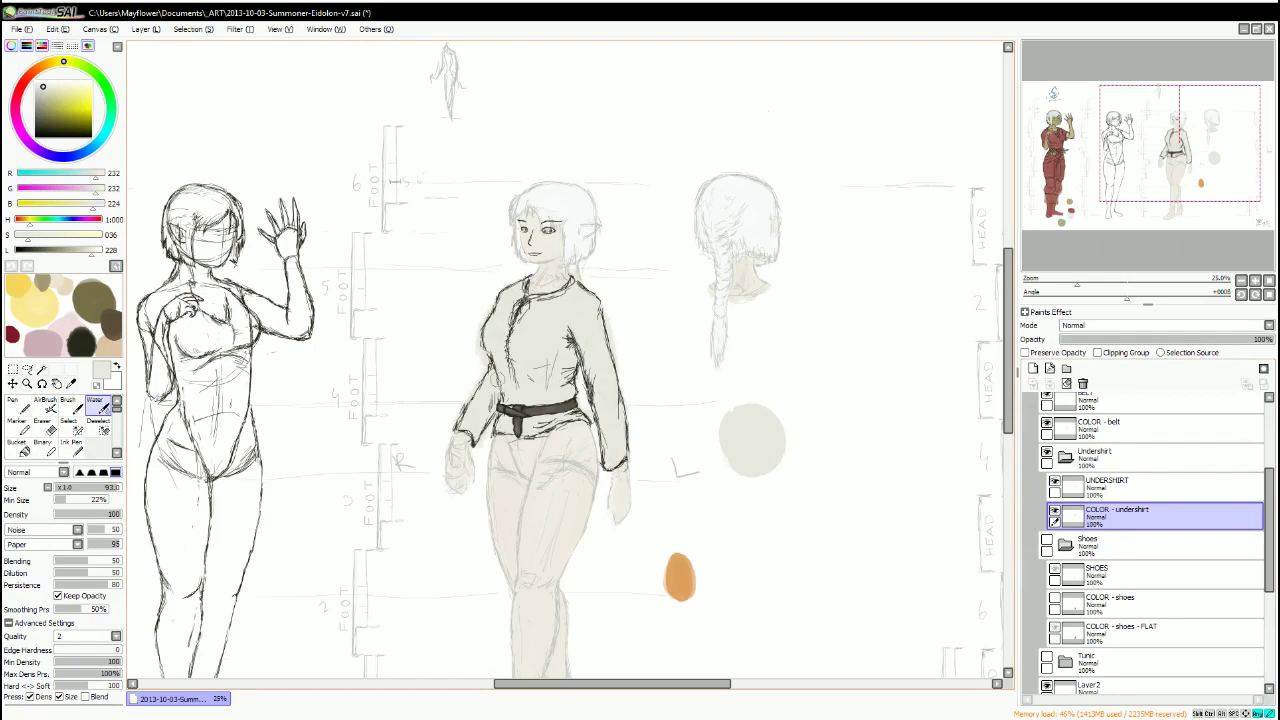
Show the Shoes and Tunic folders and move the Tunic folder above the Undershirt folder.
key(e)
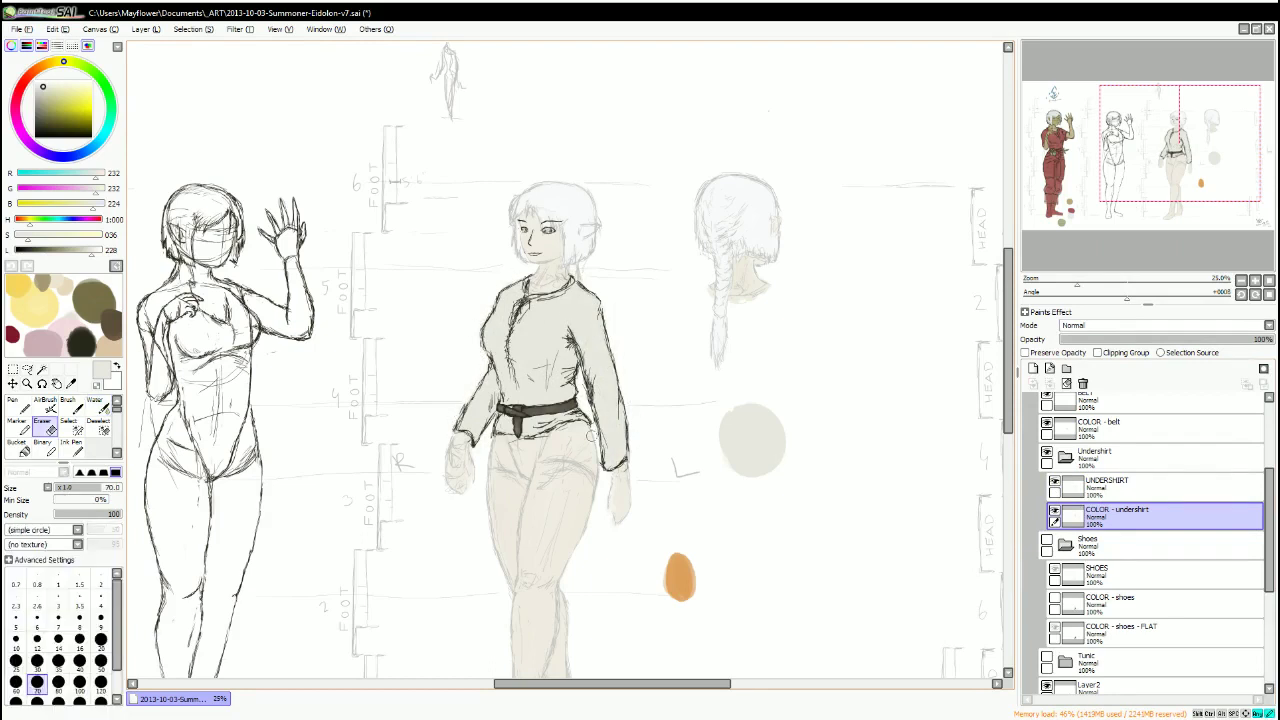
key(n)
click(1046, 540)
click(1046, 658)
drag(1085, 470, 1107, 438)
Hide the Tunic folder and the flat trousers color, and rework the trousers' waist lines below the undershirt hem on the TROUSERS layer.
click(1100, 568)
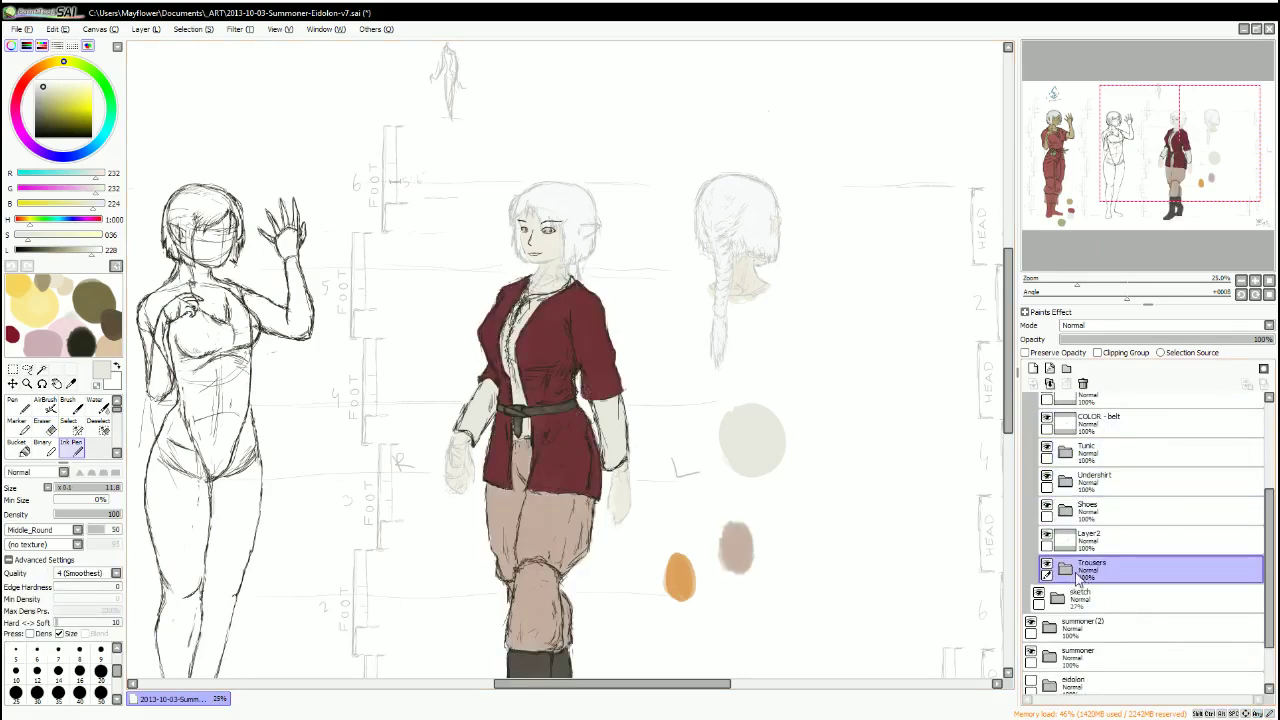
click(1046, 447)
click(1065, 568)
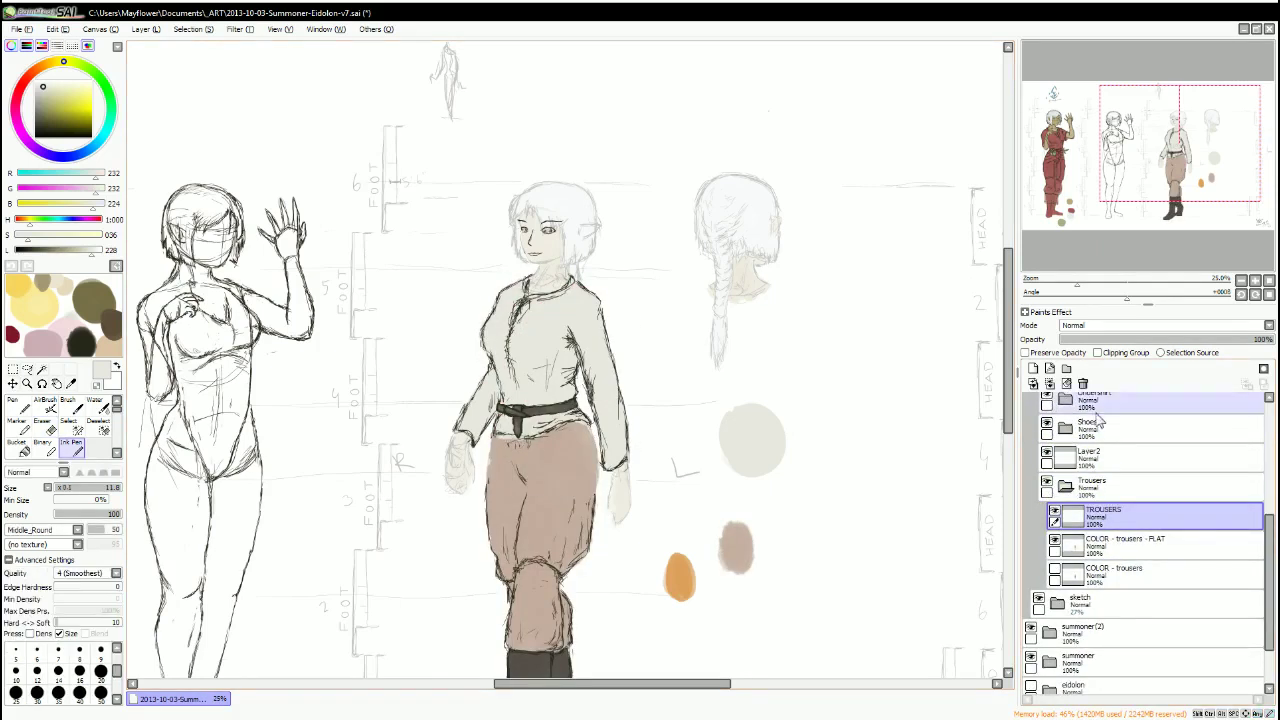
click(1065, 481)
click(1117, 457)
key(e)
key(n)
click(1100, 568)
click(1054, 599)
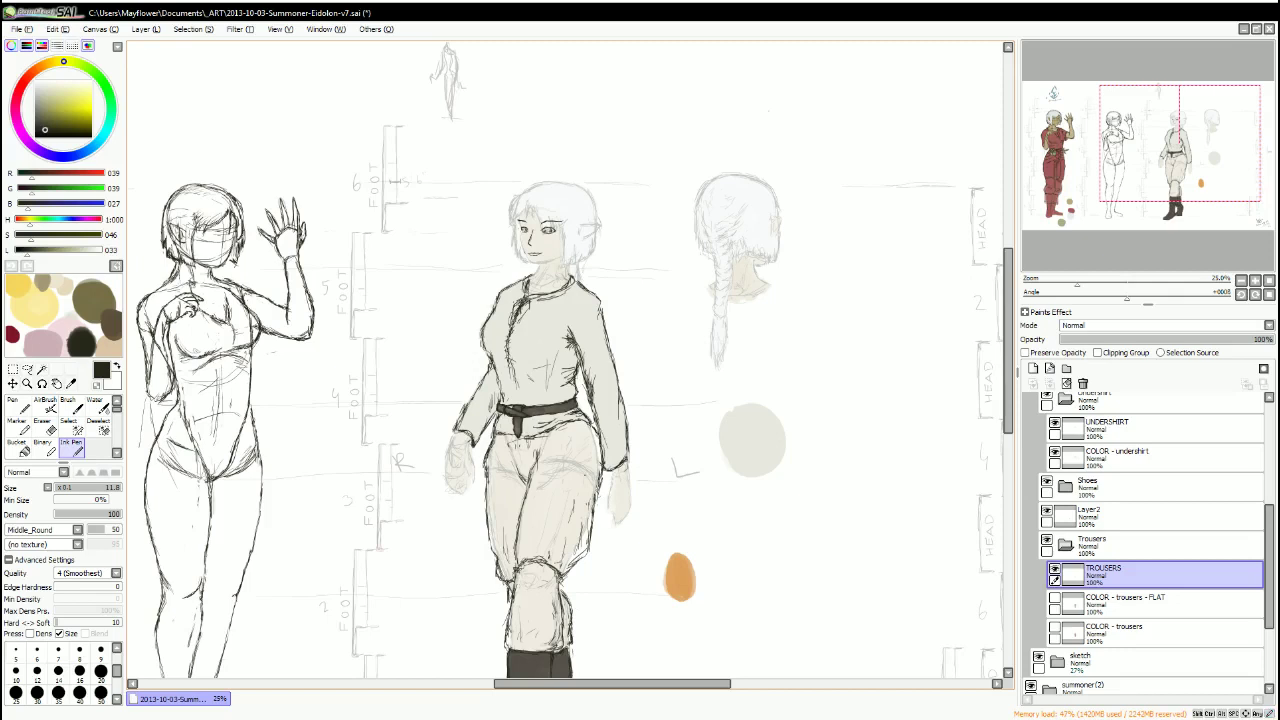
Show the COLOR - trousers - FLAT layer and paint the trousers up to the undershirt's hem with RGB 198, 177, 163.
click(1054, 599)
click(1120, 600)
key(c)
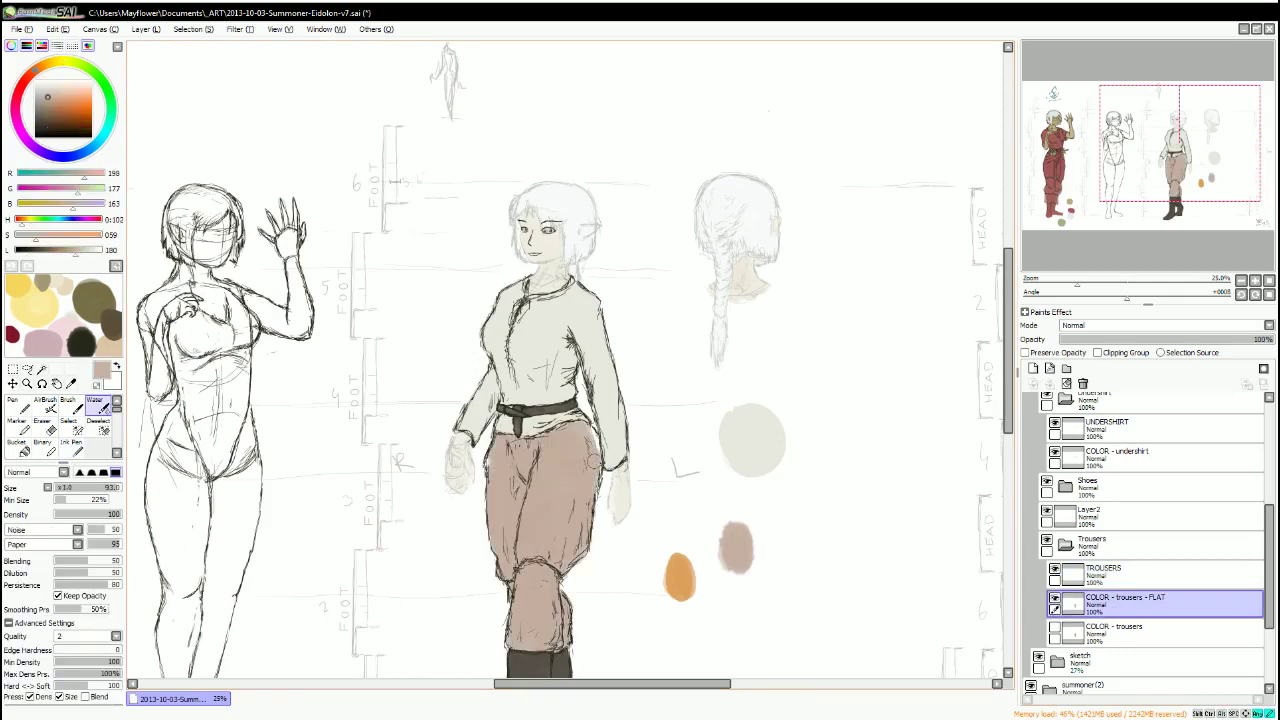
Add a layer named trouser mask at the bottom of the Tunic folder and mask the trousers beside the tunic's hem in white.
click(1150, 518)
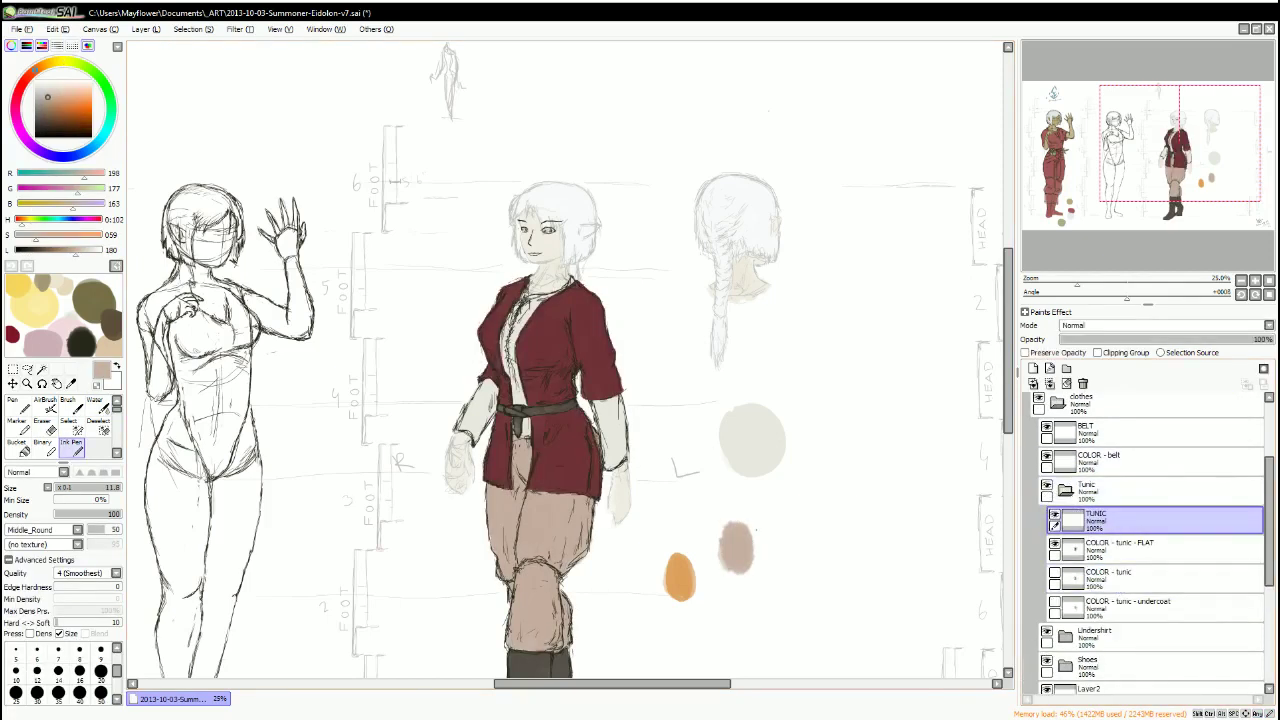
key(ctrl+z)
key(x)
drag(1150, 520, 1150, 637)
scroll(701, 505, up, 3)
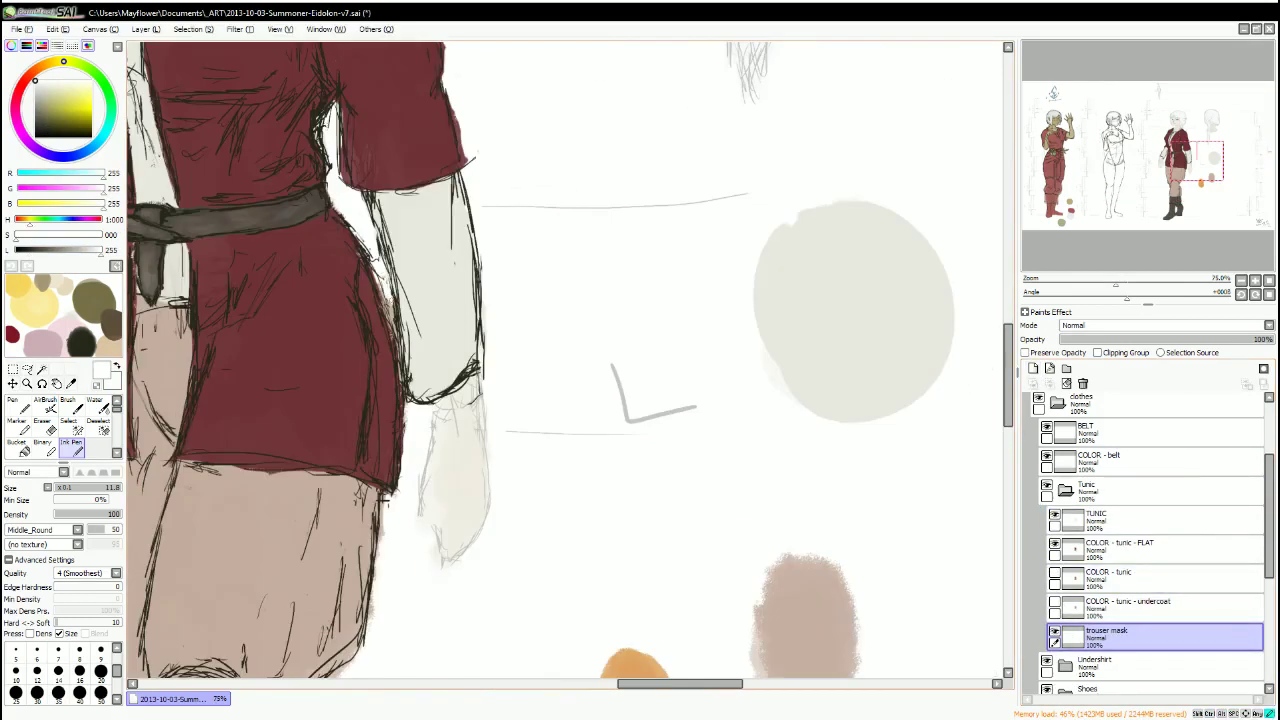
scroll(383, 499, down, 3)
With the Tunic folder hidden, refine the trousers' upper outline and touch up their flat color with RGB 197, 174, 160.
click(1046, 484)
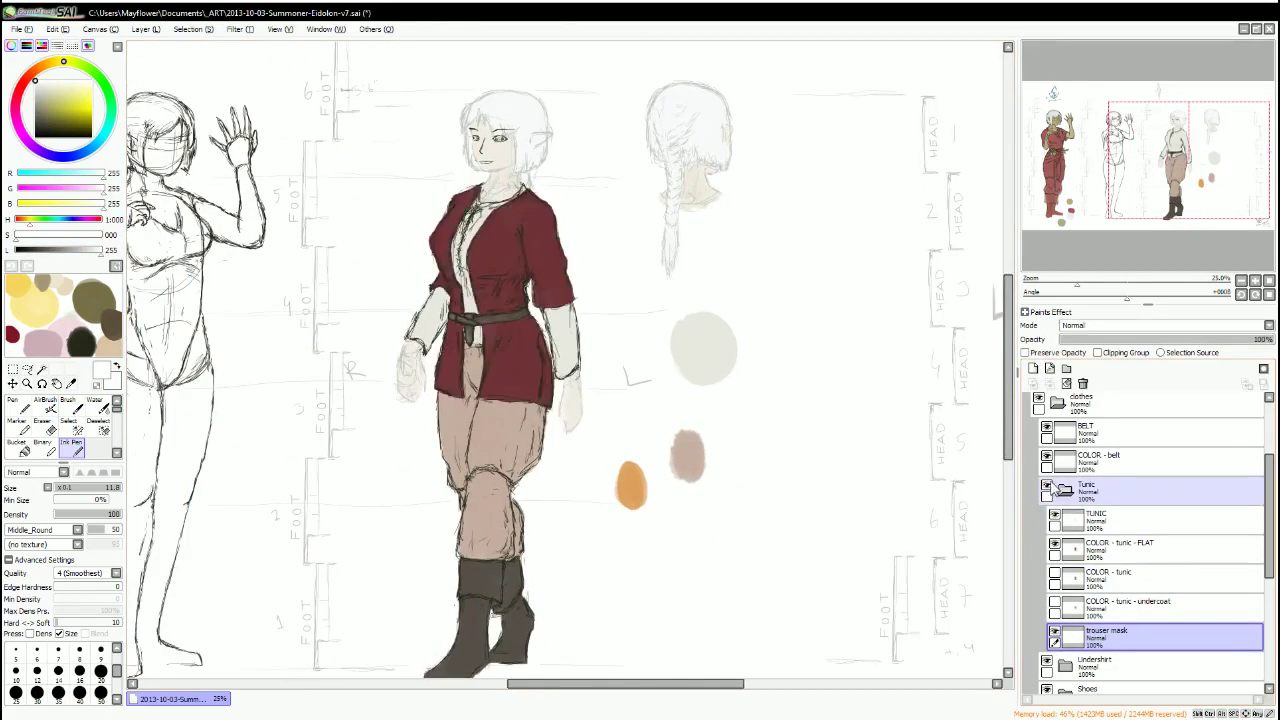
click(1038, 490)
click(1150, 634)
key(e)
click(1054, 660)
key(n)
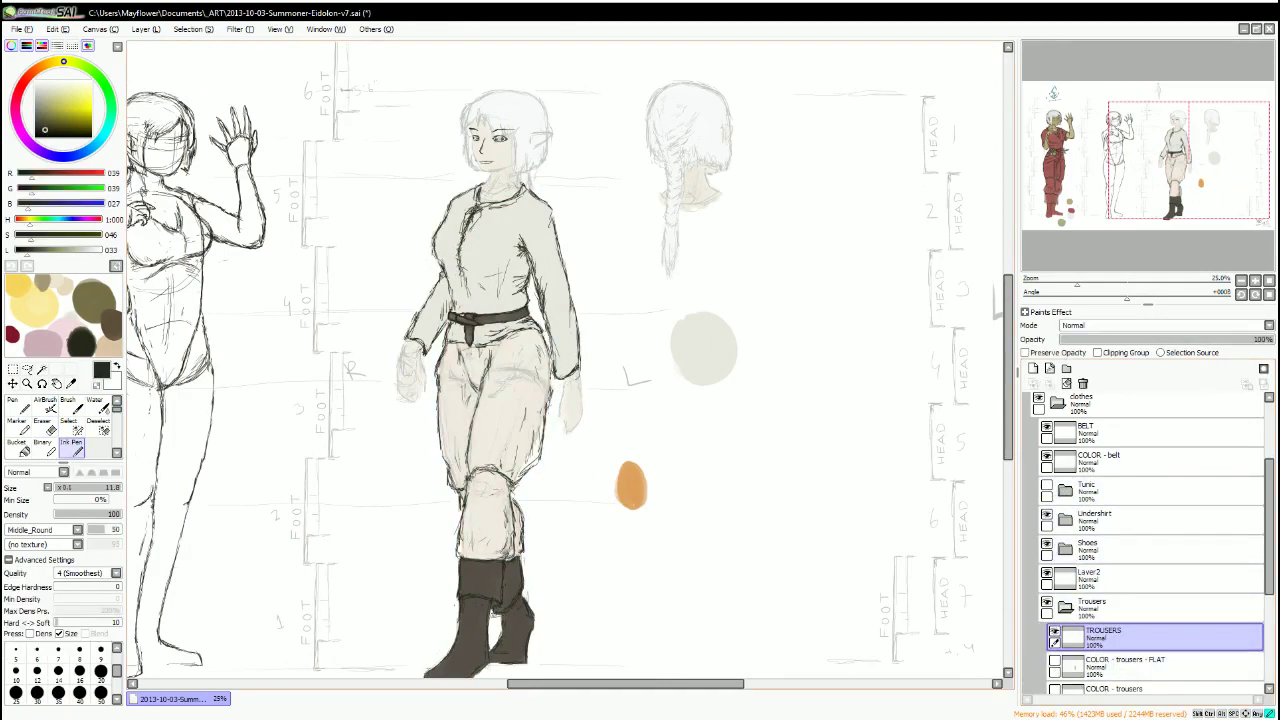
click(1054, 660)
click(1038, 608)
click(1105, 490)
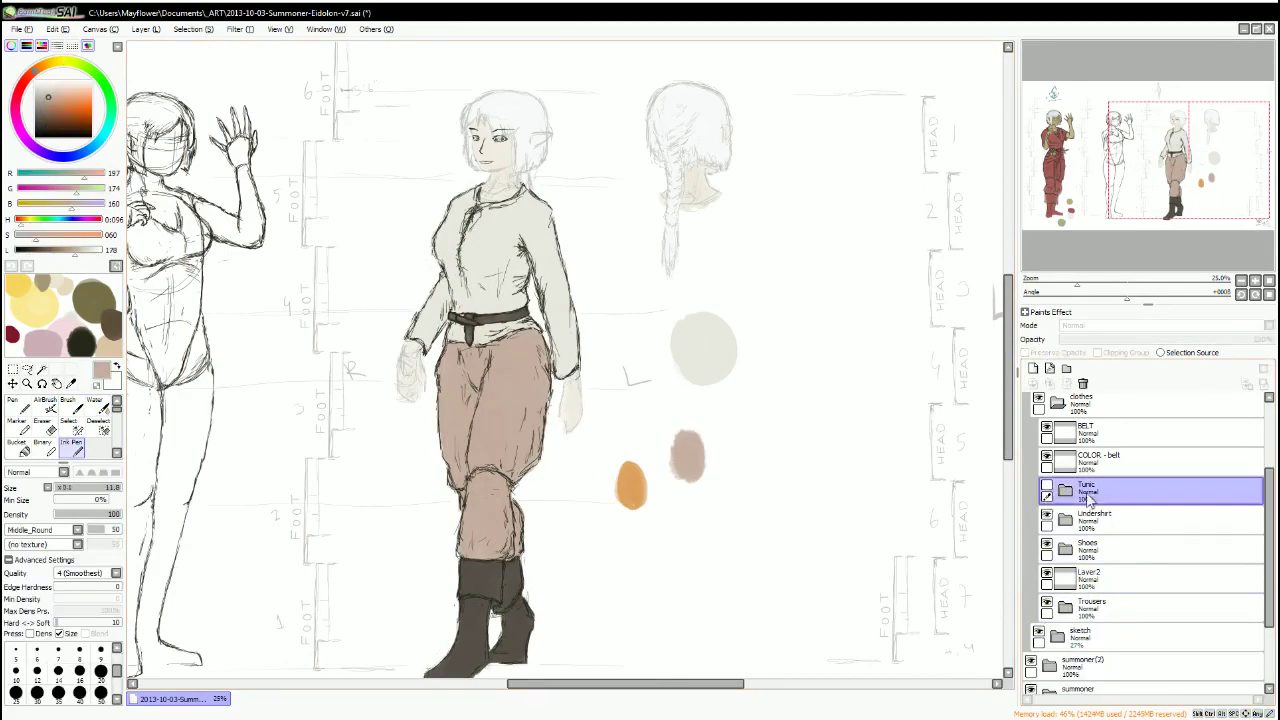
Show the Tunic folder, collapse the clothes folder and raise the sketch folder's opacity to 100%.
click(1046, 490)
click(1150, 634)
click(1038, 400)
drag(1180, 339, 1235, 340)
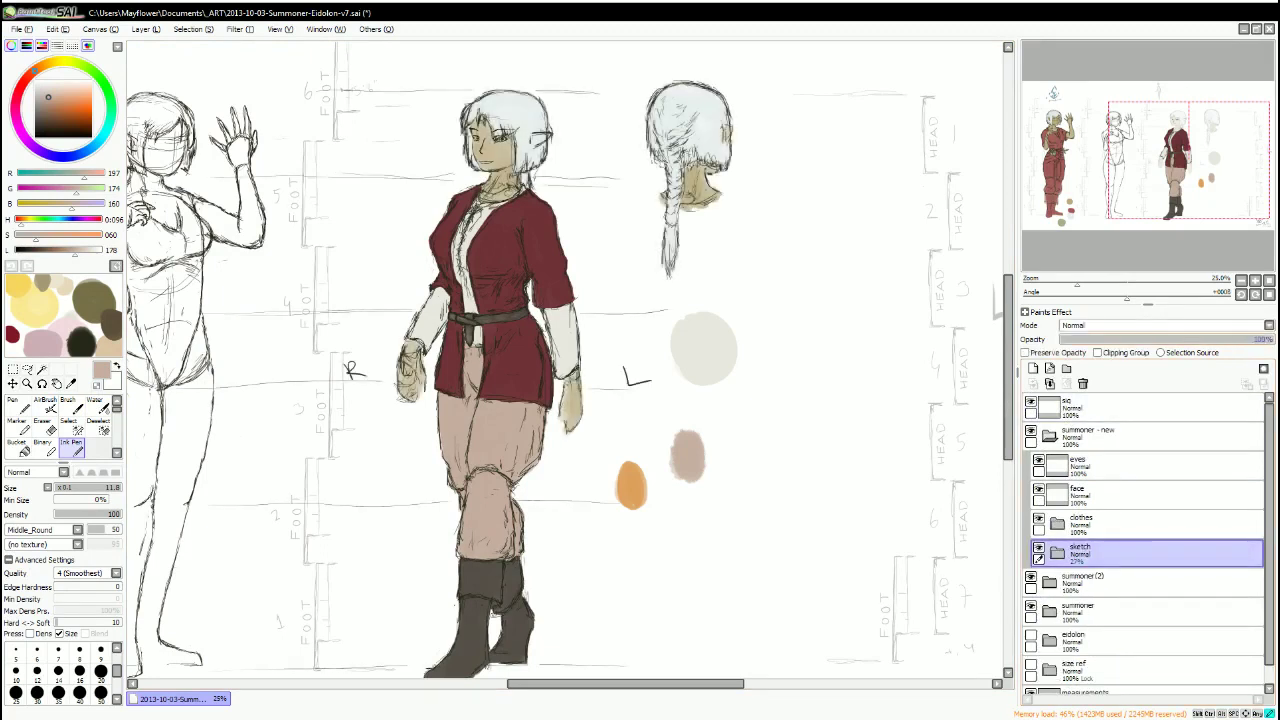
Expand the sketch folder, lower its inner sketch layer to 39% opacity and select the hands layer.
click(1057, 553)
scroll(1150, 550, down, 3)
drag(1188, 160, 1166, 158)
click(1100, 561)
click(1098, 590)
drag(1262, 339, 1140, 339)
click(1100, 561)
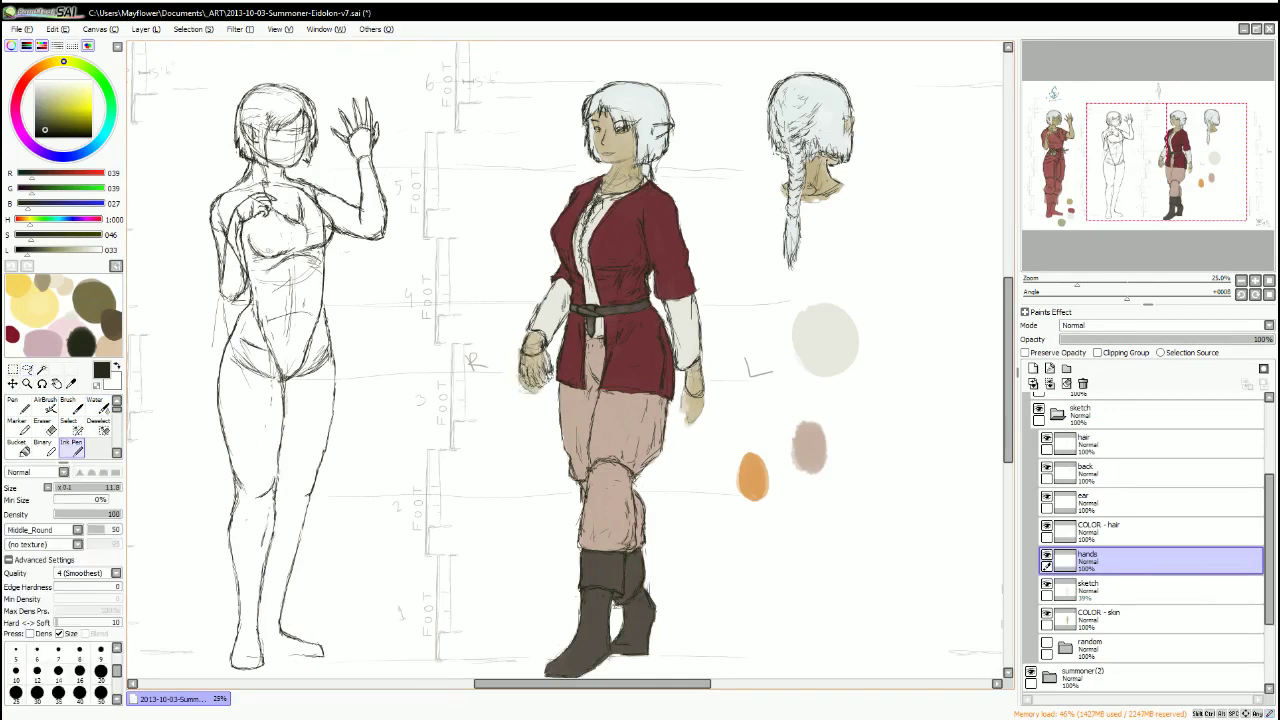
Redraw the hand on the R side on the hands layer and restore the inner sketch layer to 100% opacity.
key(e)
key(n)
key(e)
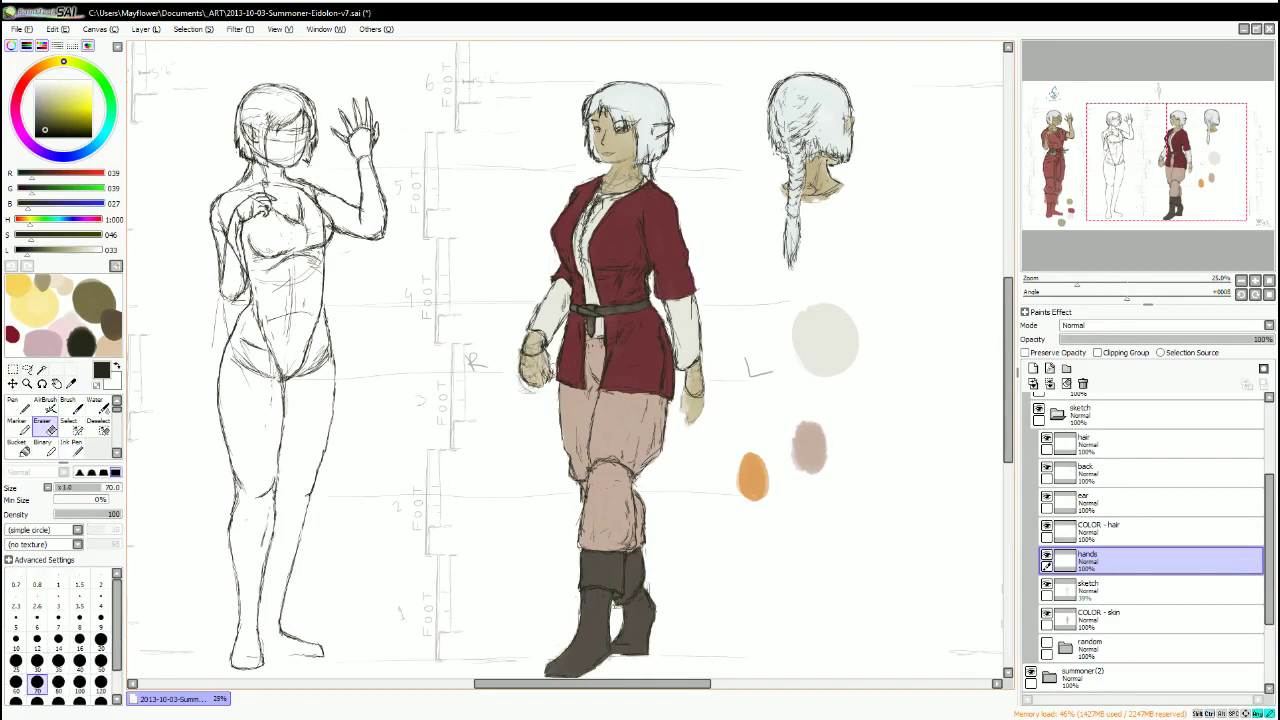
click(1150, 590)
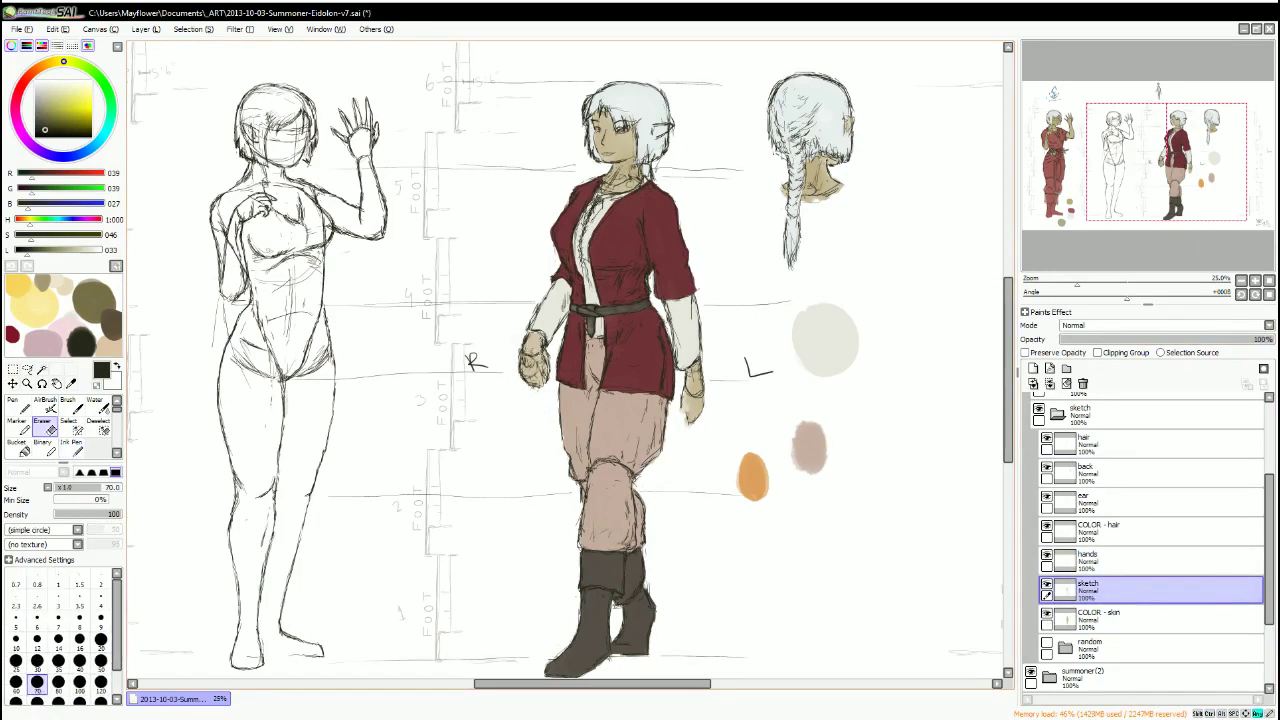
Hide the clothes folder and redraw the hand on the L side as a loosely curled hand on the hands layer.
click(1150, 561)
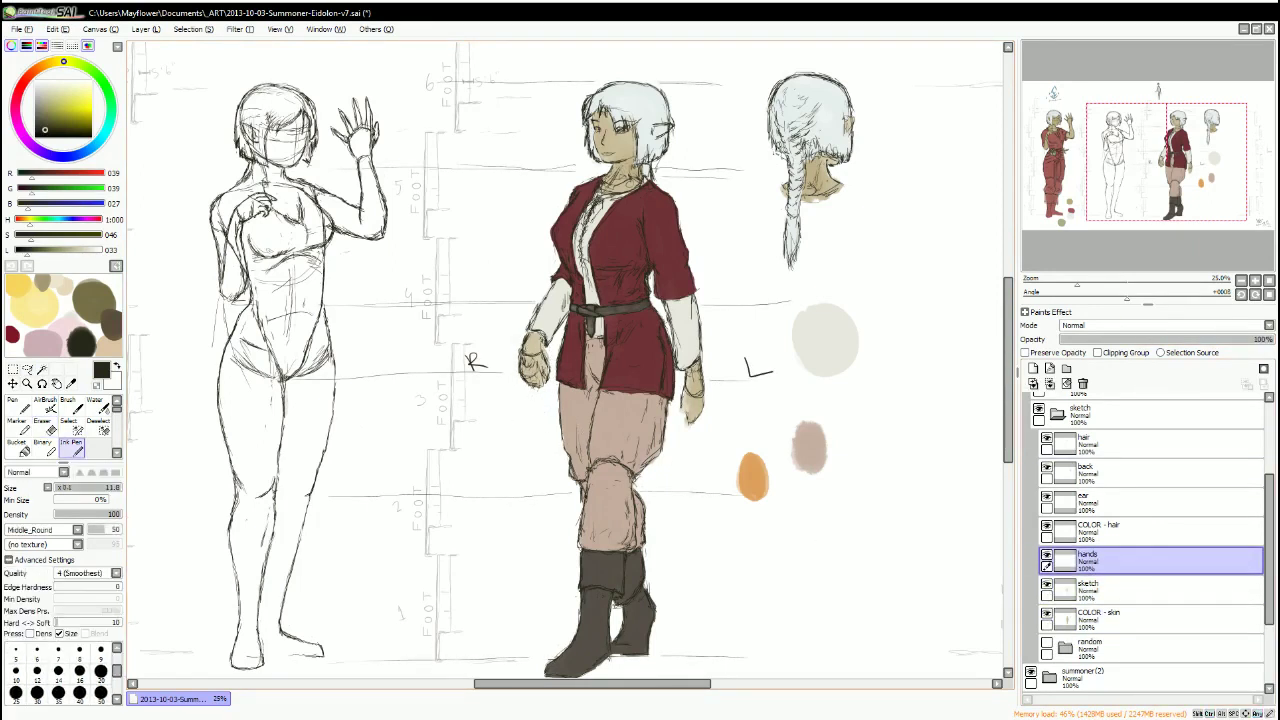
key(n)
key(l)
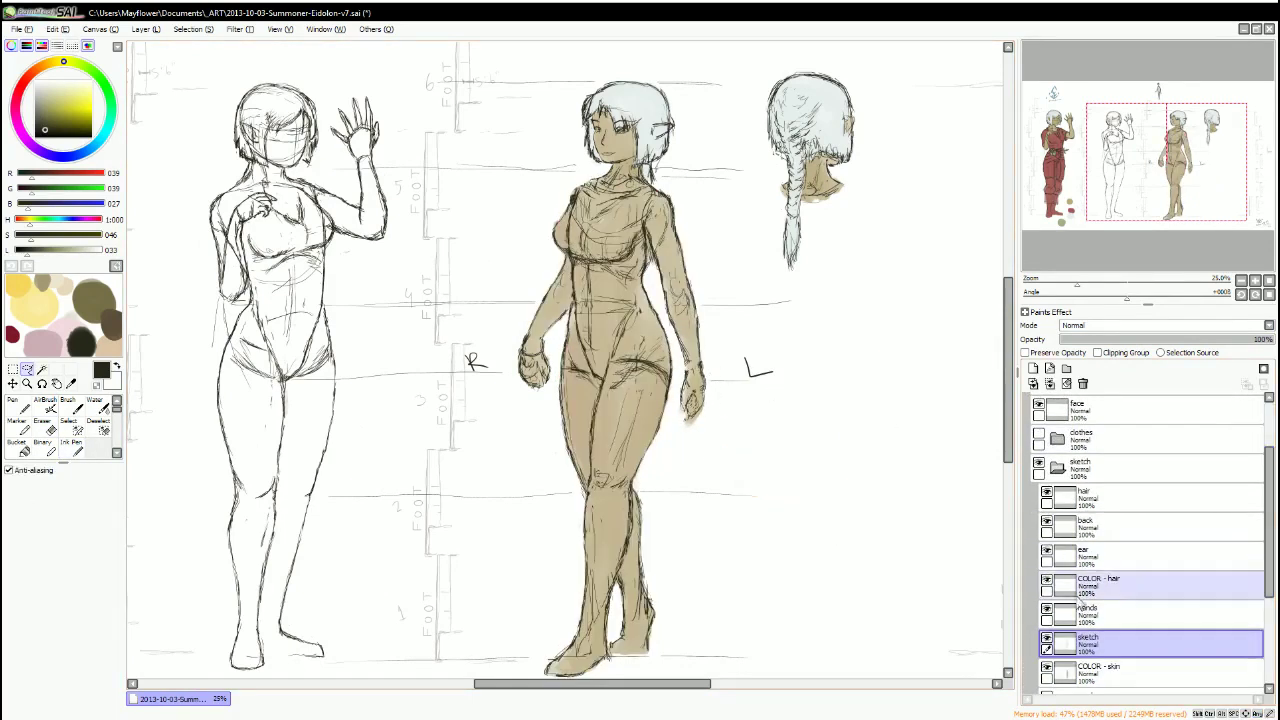
key(n)
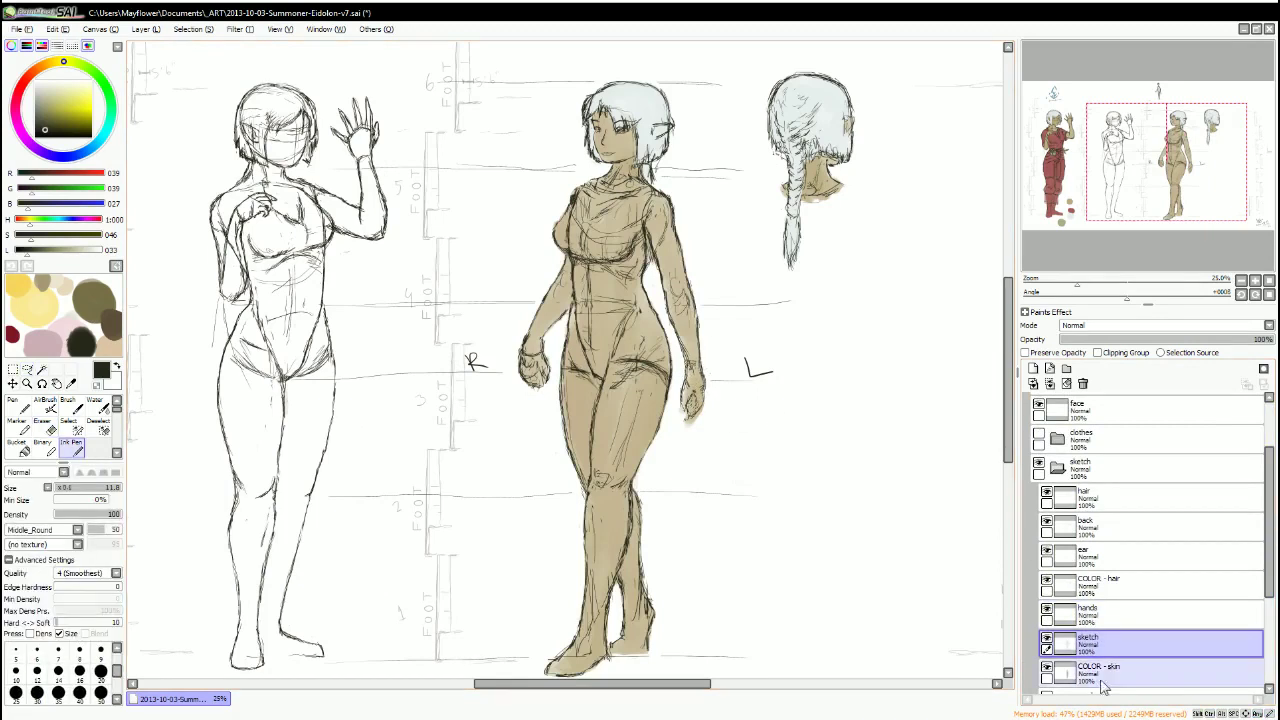
ctrl+shift+click(700, 385)
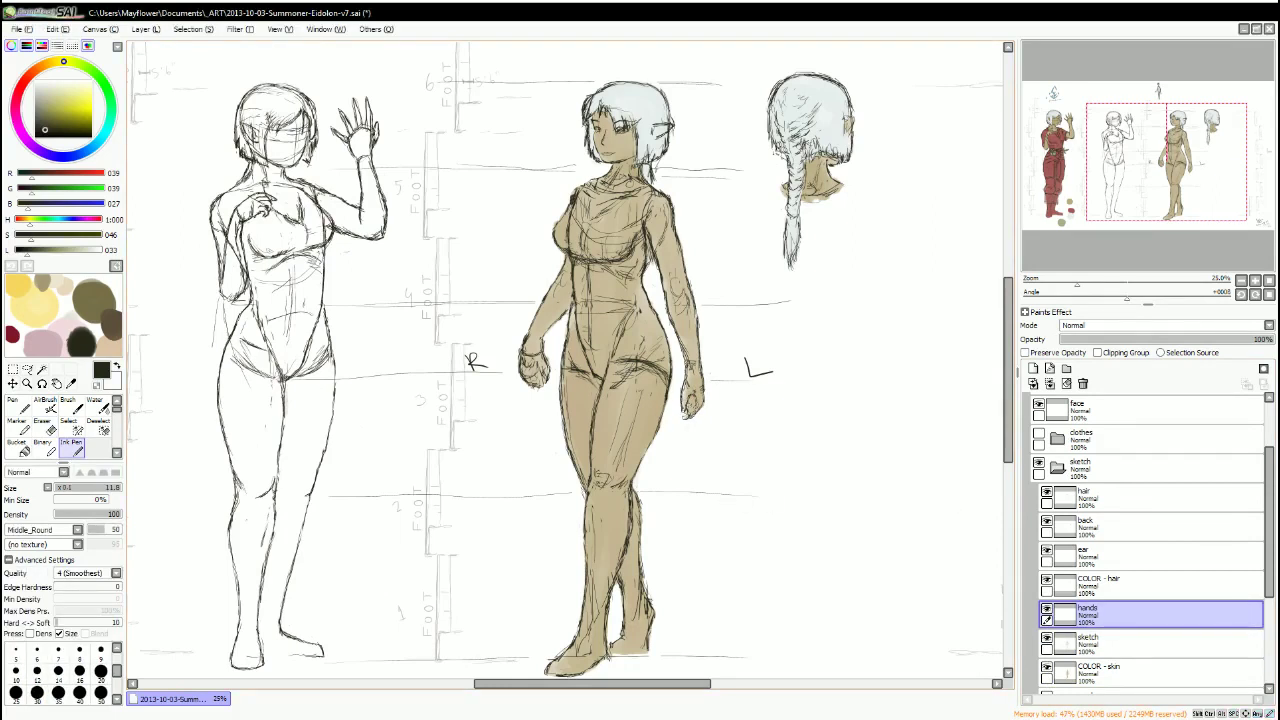
Retouch the skin around the L-side hand with RGB 194, 179, 143 on the COLOR - skin layer and show the clothes folder.
ctrl+shift+click(680, 405)
alt+click(680, 405)
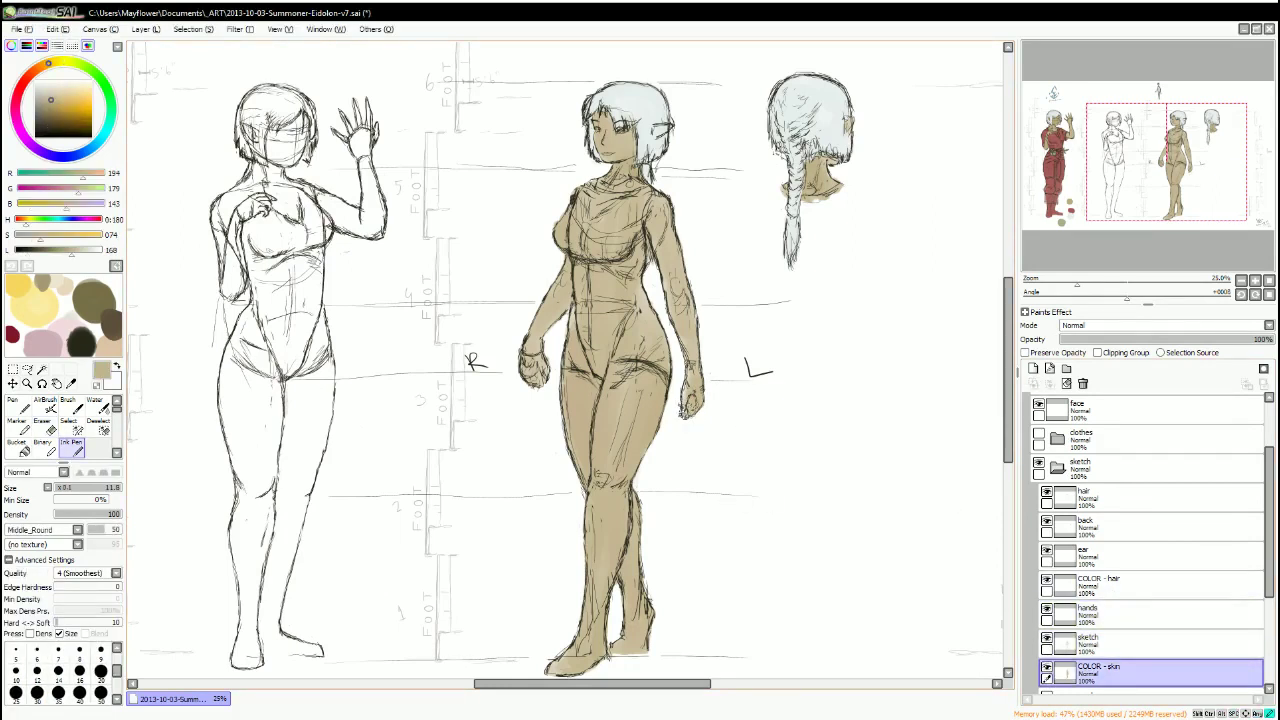
click(1038, 437)
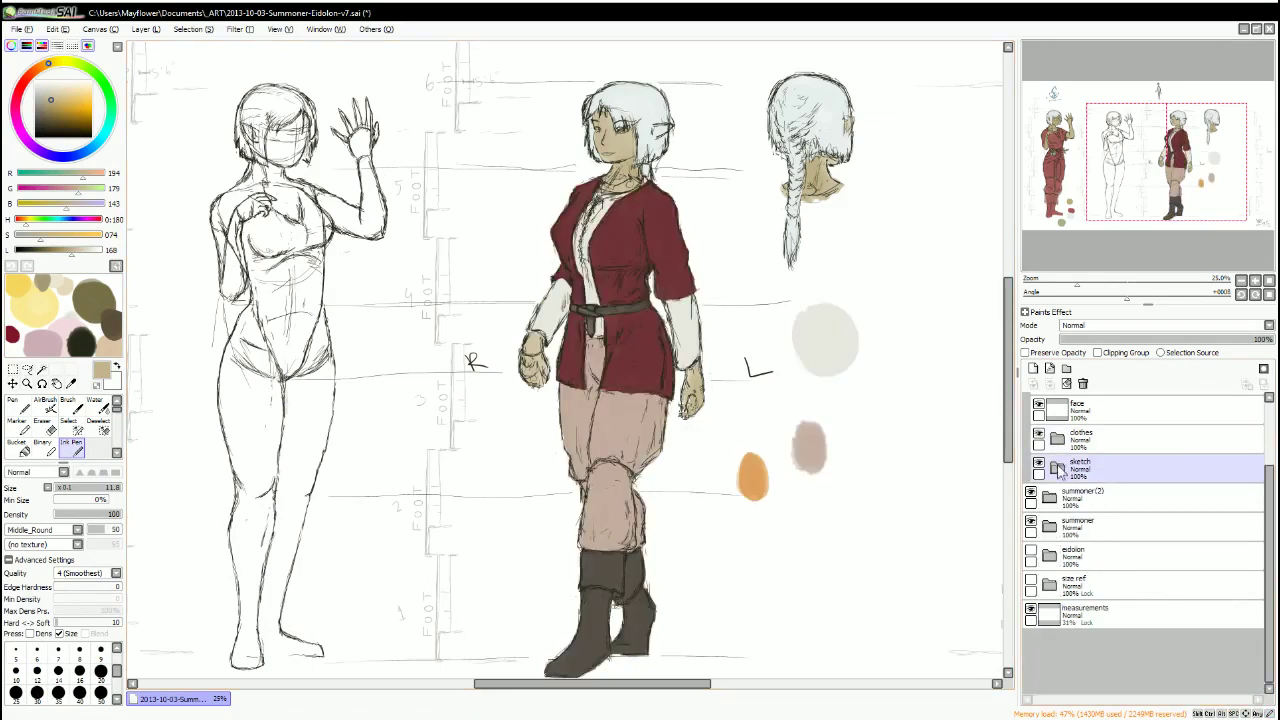
Select the BELT layer and handwrite the note "belt is too loose" beside the tunic in the dark line color, RGB 39, 39, 27.
click(1137, 538)
drag(760, 400, 530, 400)
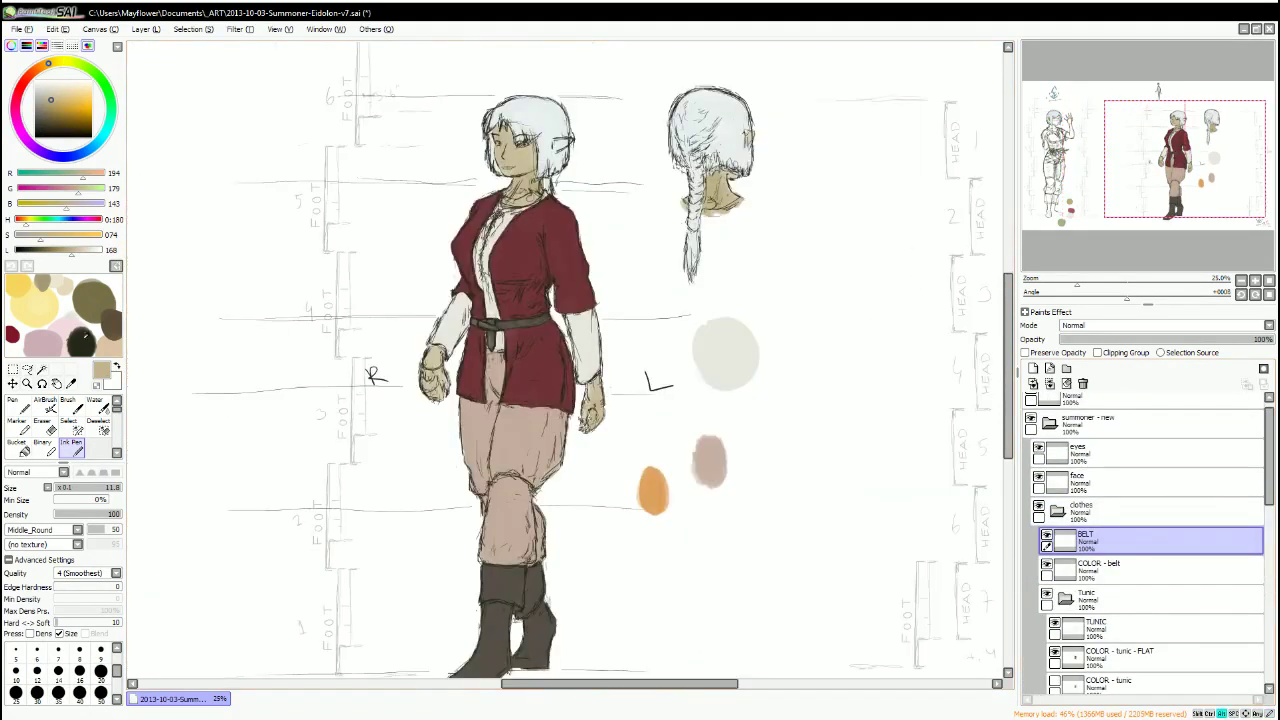
alt+click(490, 325)
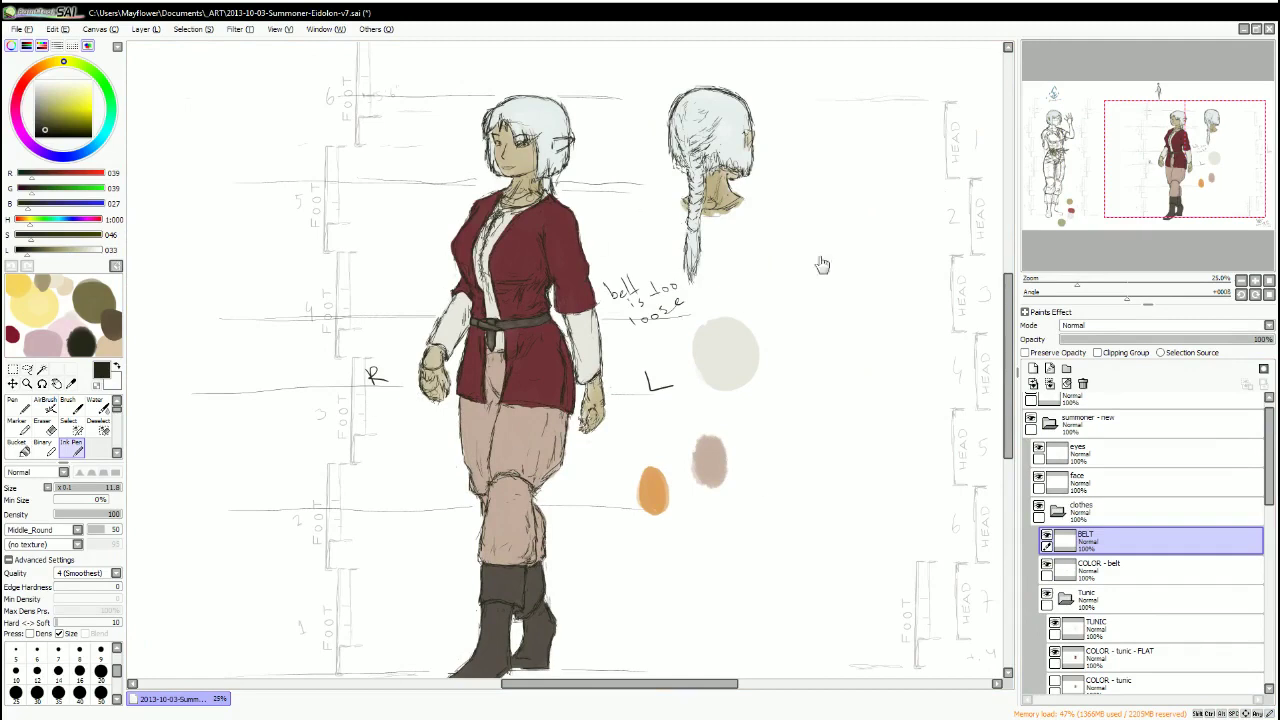
Separate the mouth from the face layer onto its own layer named mouth 1 and hide that layer.
key(ctrl+plus)
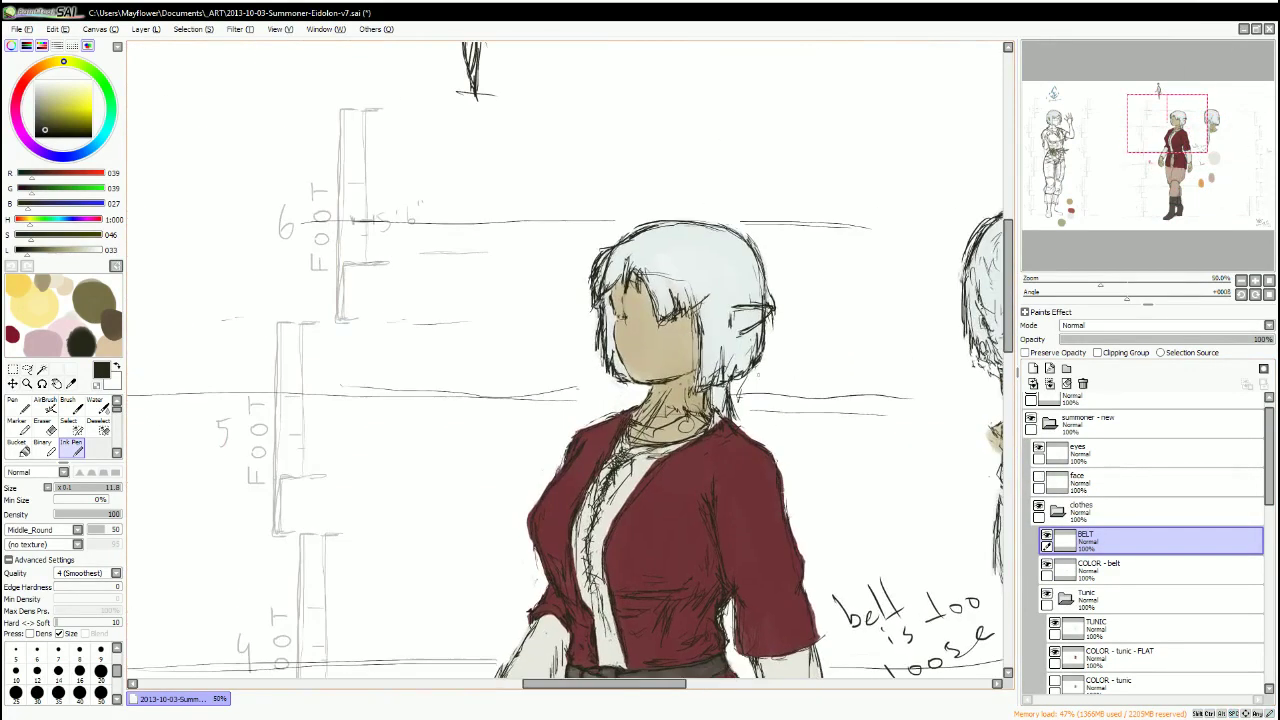
click(1040, 483)
click(1045, 455)
click(1045, 483)
click(1045, 455)
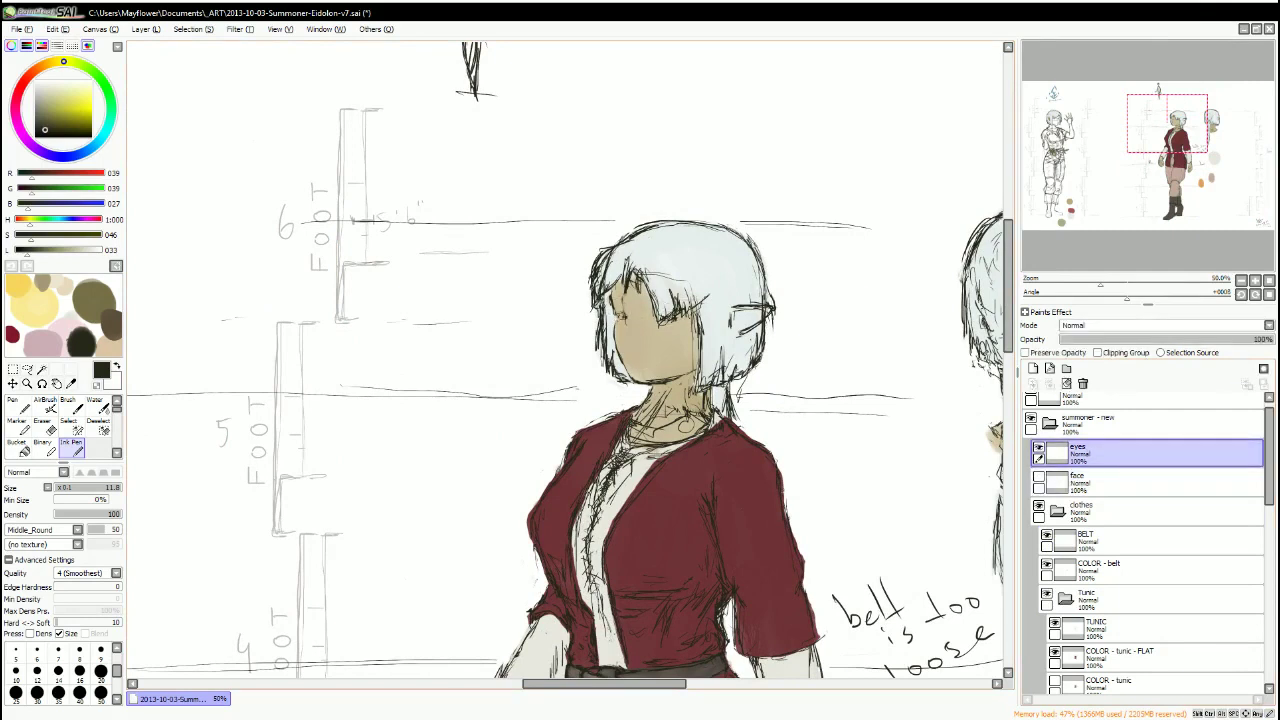
click(1045, 483)
key(l)
key(ctrl+z)
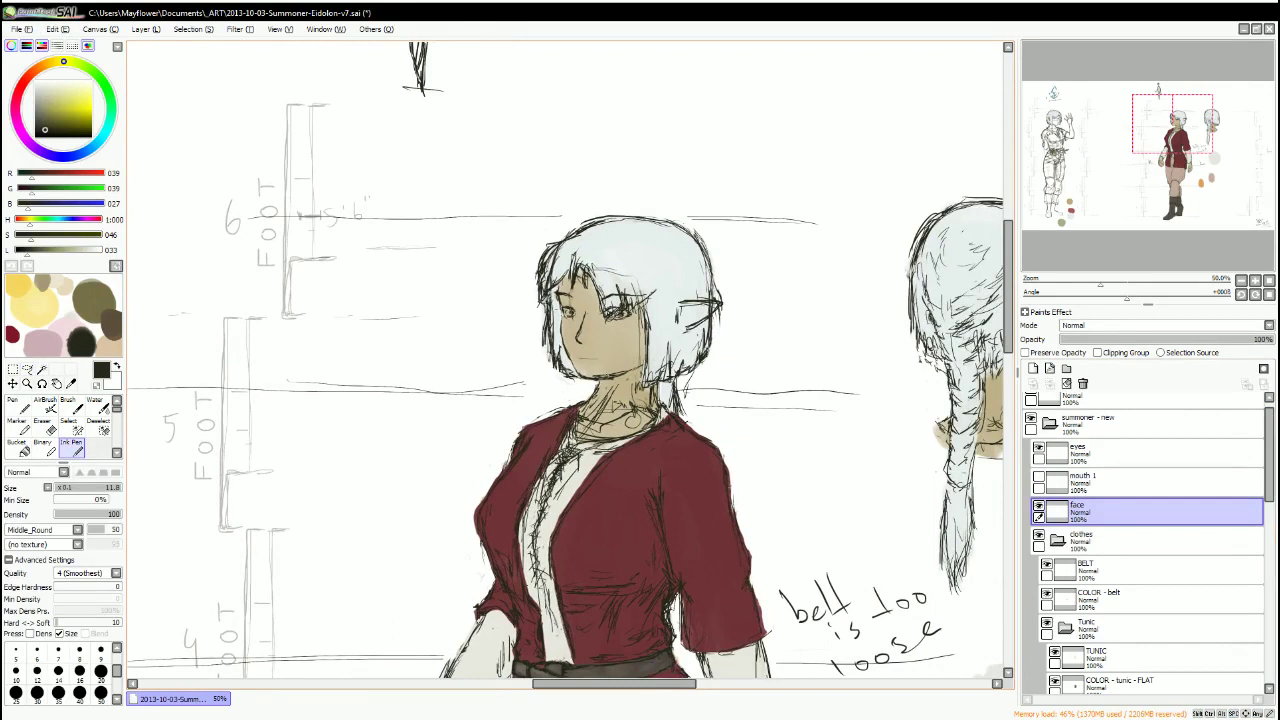
Draw a new mouth on the face layer and color the lips brown, RGB 143, 111, 85, on a new layer above it.
scroll(598, 362, up, 2)
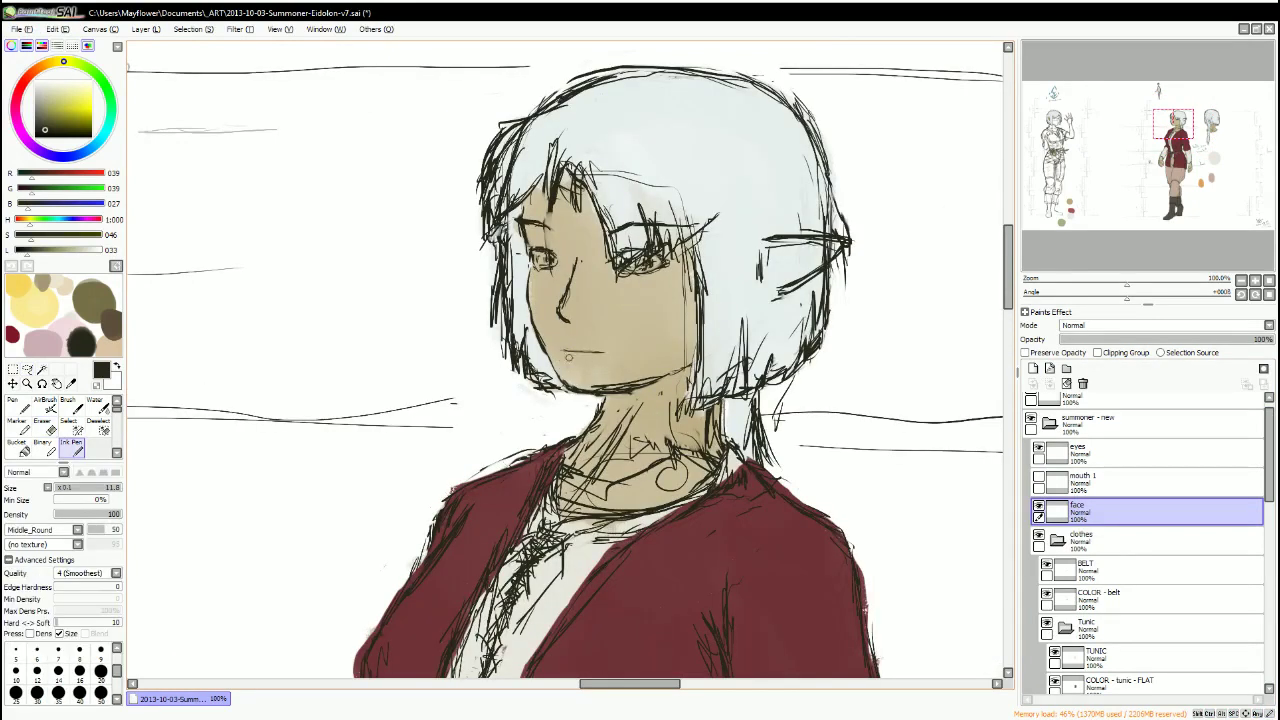
drag(564, 359, 590, 373)
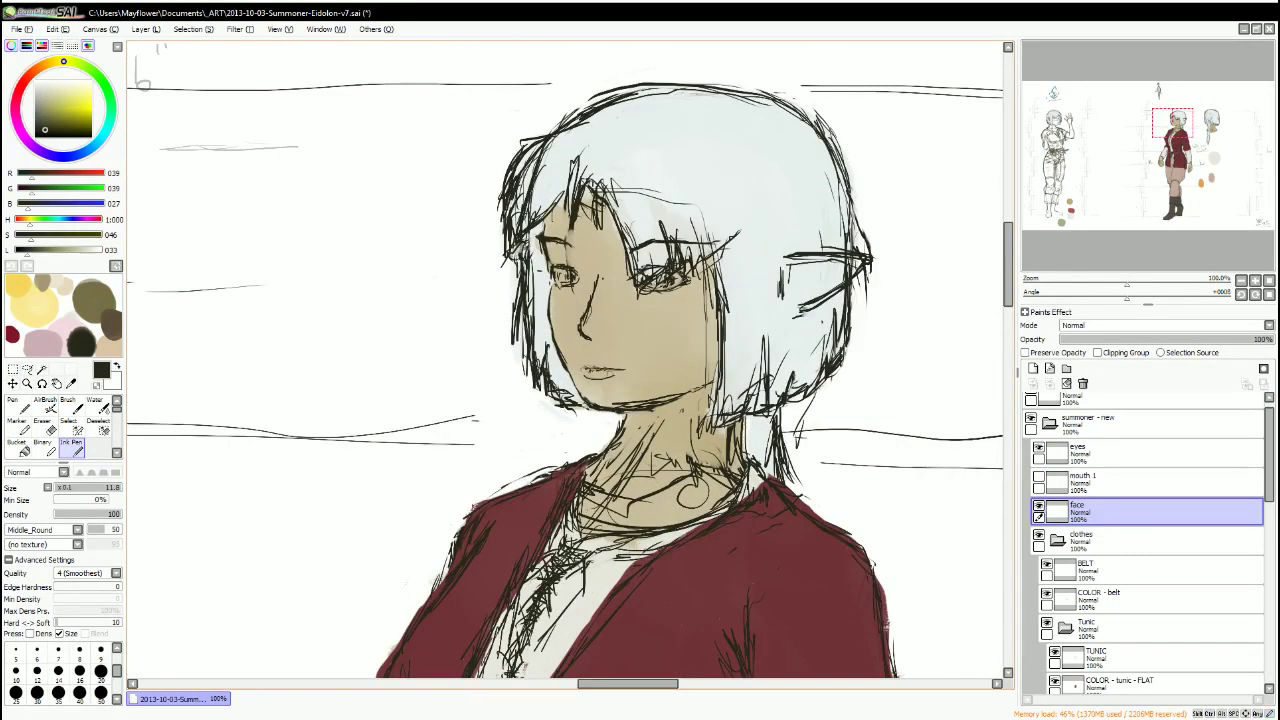
key(ctrl+shift+n)
alt+click(635, 376)
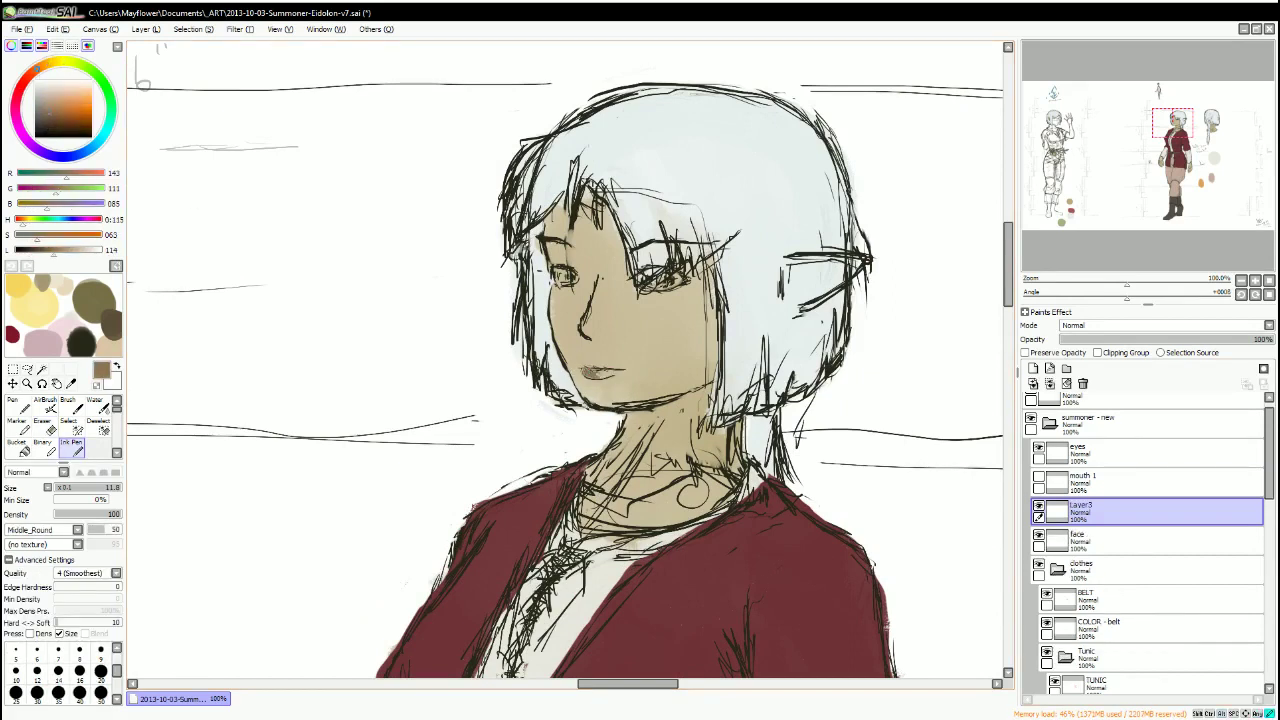
key(b)
drag(615, 372, 590, 370)
key(e)
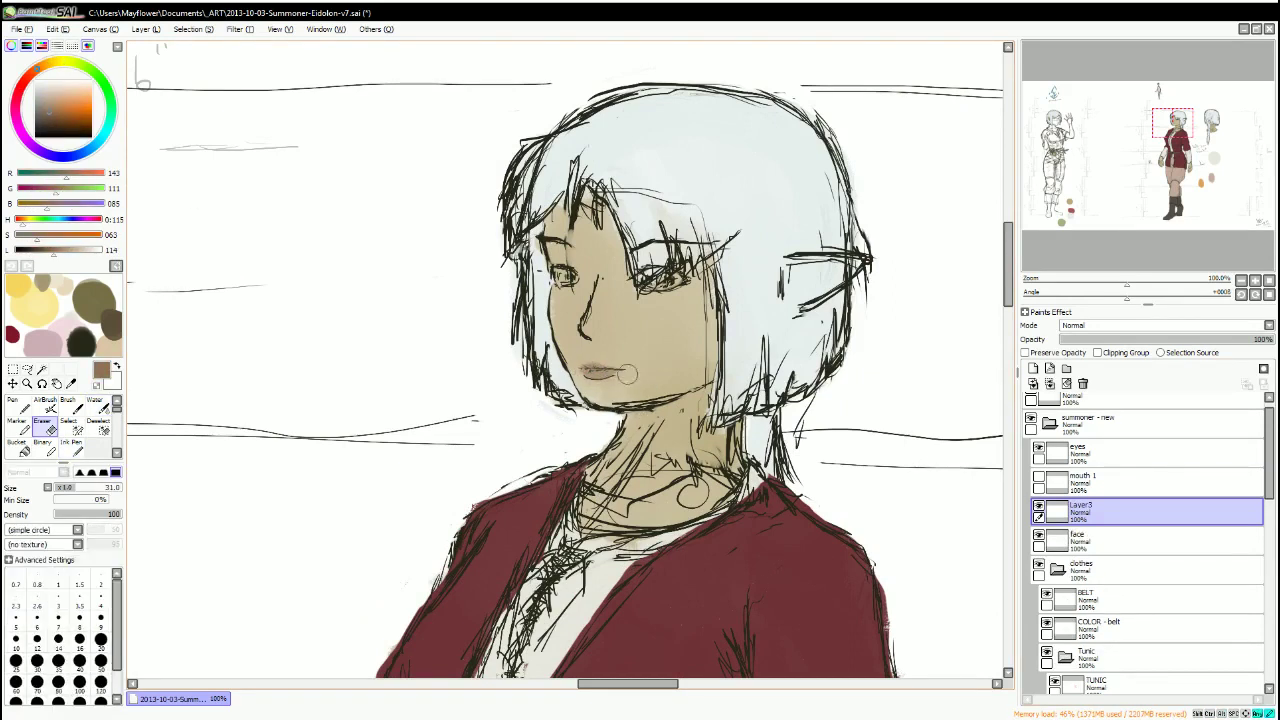
key(n)
Delete the mouth 1 layer and rename the lip color layer COLOR - lips.
scroll(630, 400, down, 3)
drag(1080, 478, 1083, 386)
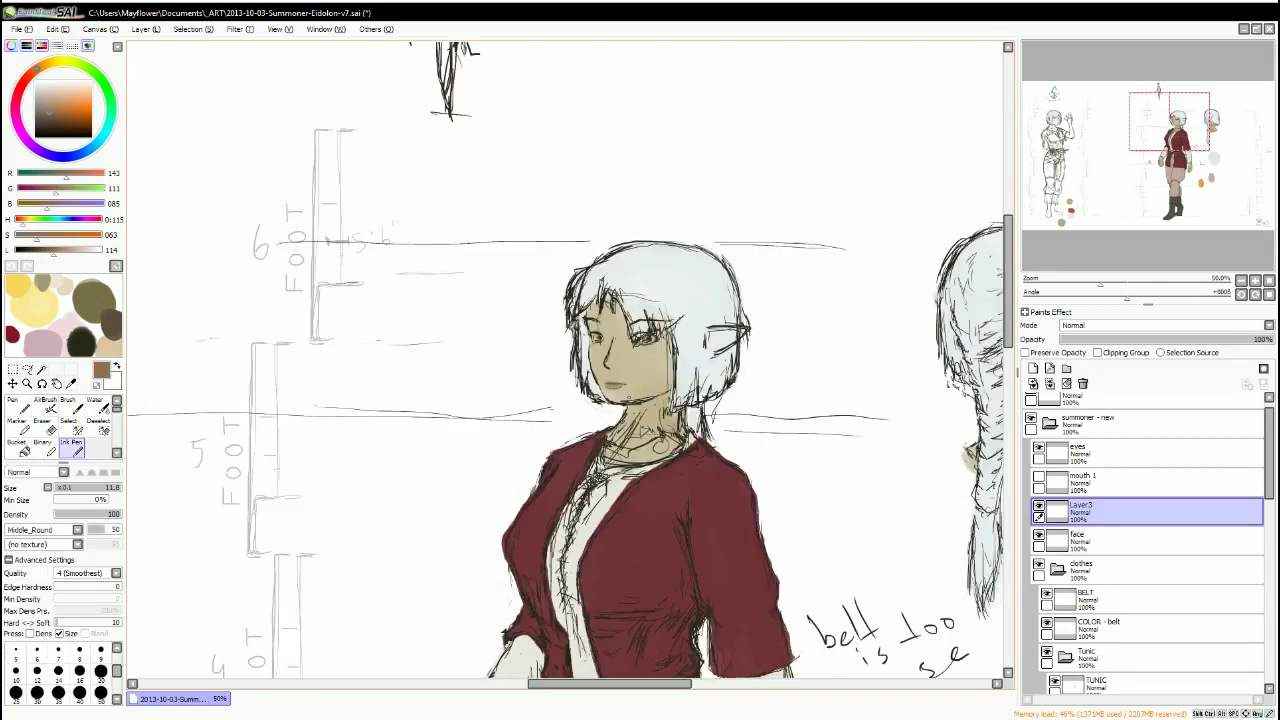
click(1082, 384)
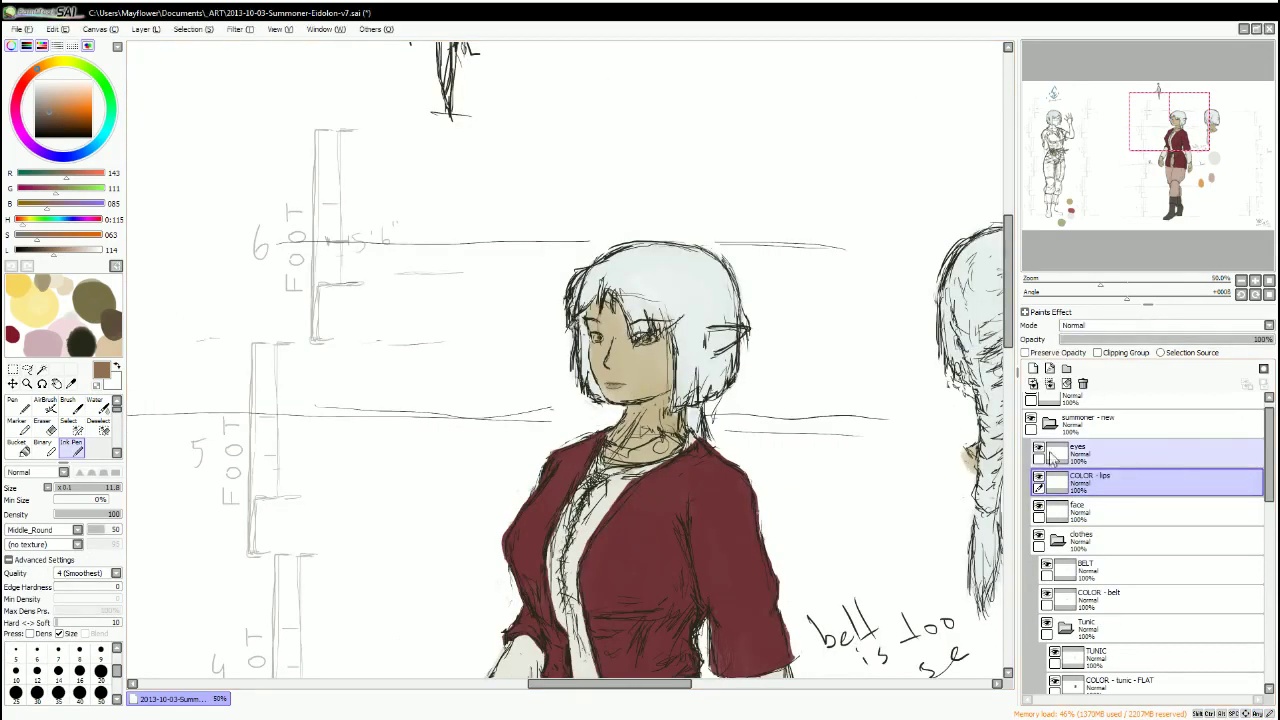
Collapse the clothes folder, hide the hair layer and retouch the facial lines on the face layer with dark RGB 39, 39, 27.
click(1150, 510)
click(88, 340)
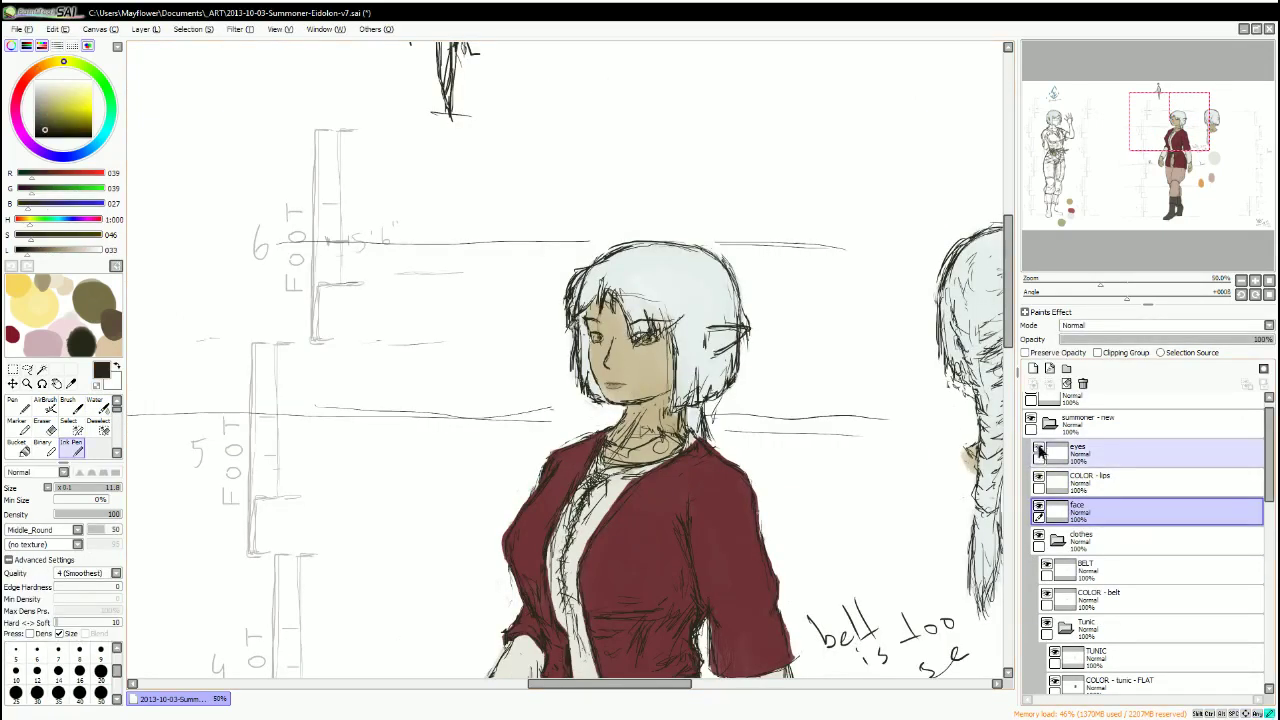
click(1150, 452)
click(1057, 540)
click(1046, 594)
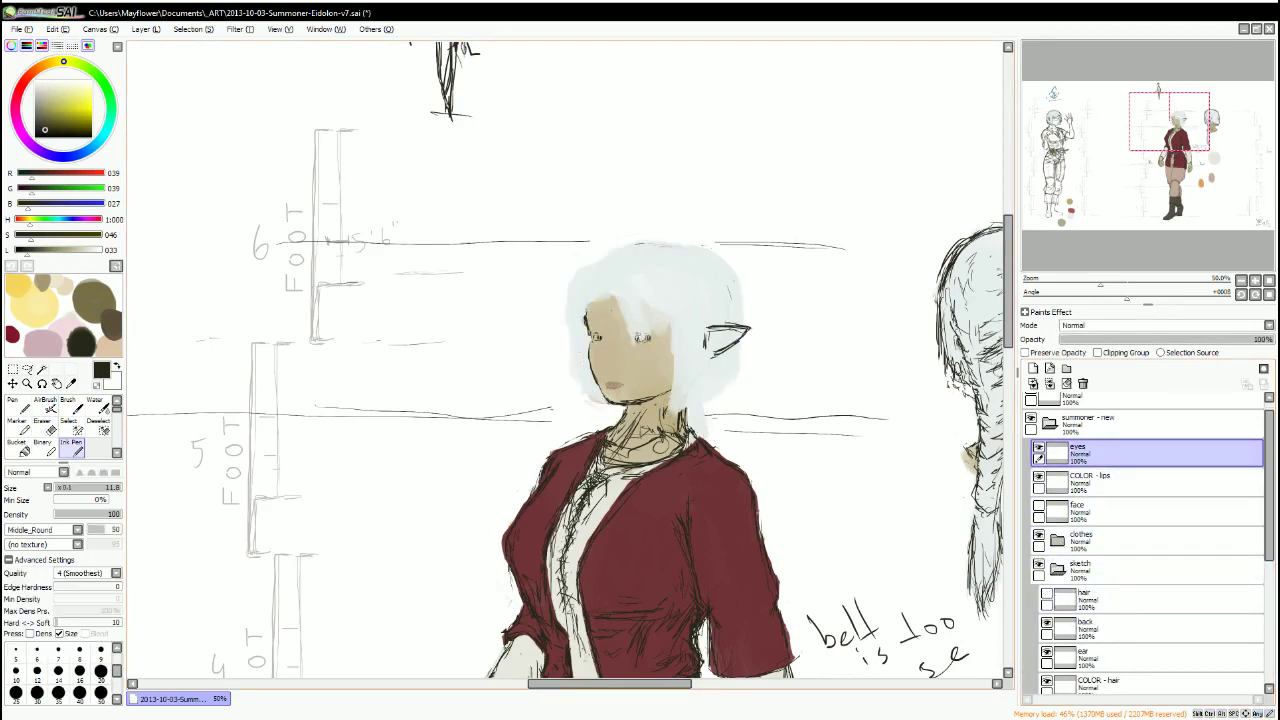
click(1150, 510)
drag(610, 342, 612, 360)
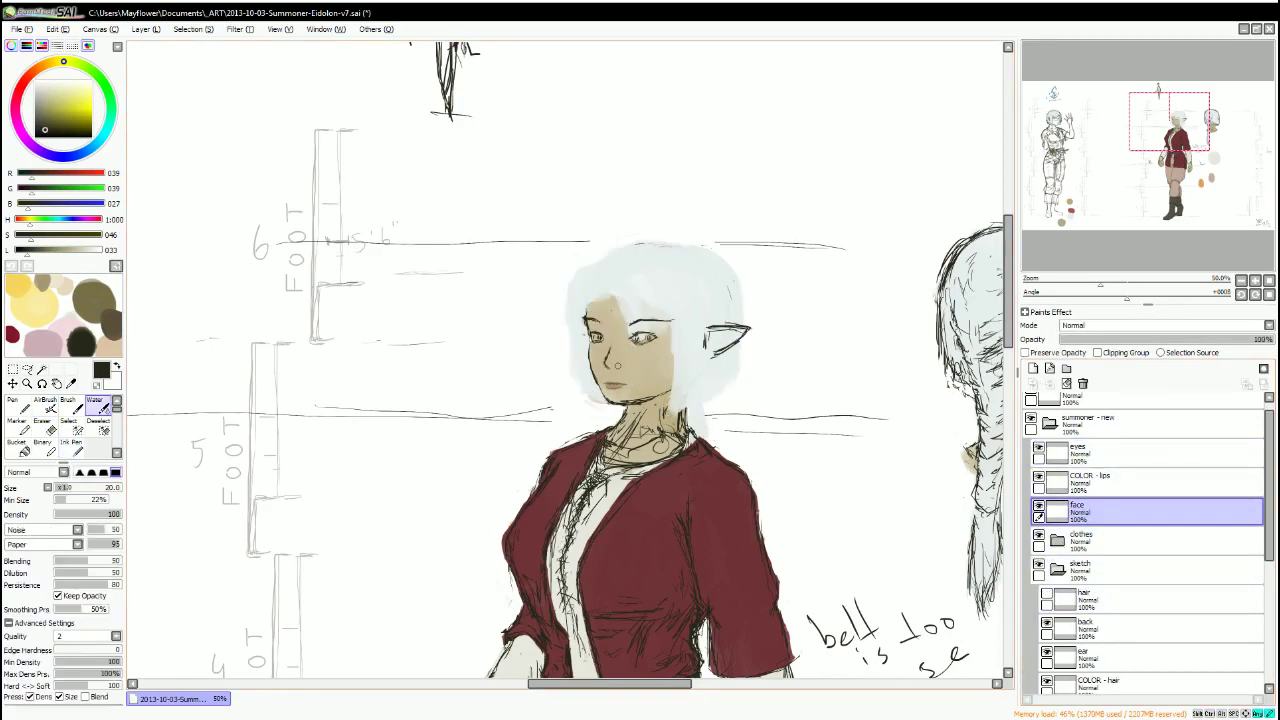
Show the hair layer faded to 27% opacity and redraw the hair with cleaner strands on a new layer named better hair.
click(1046, 597)
click(1150, 600)
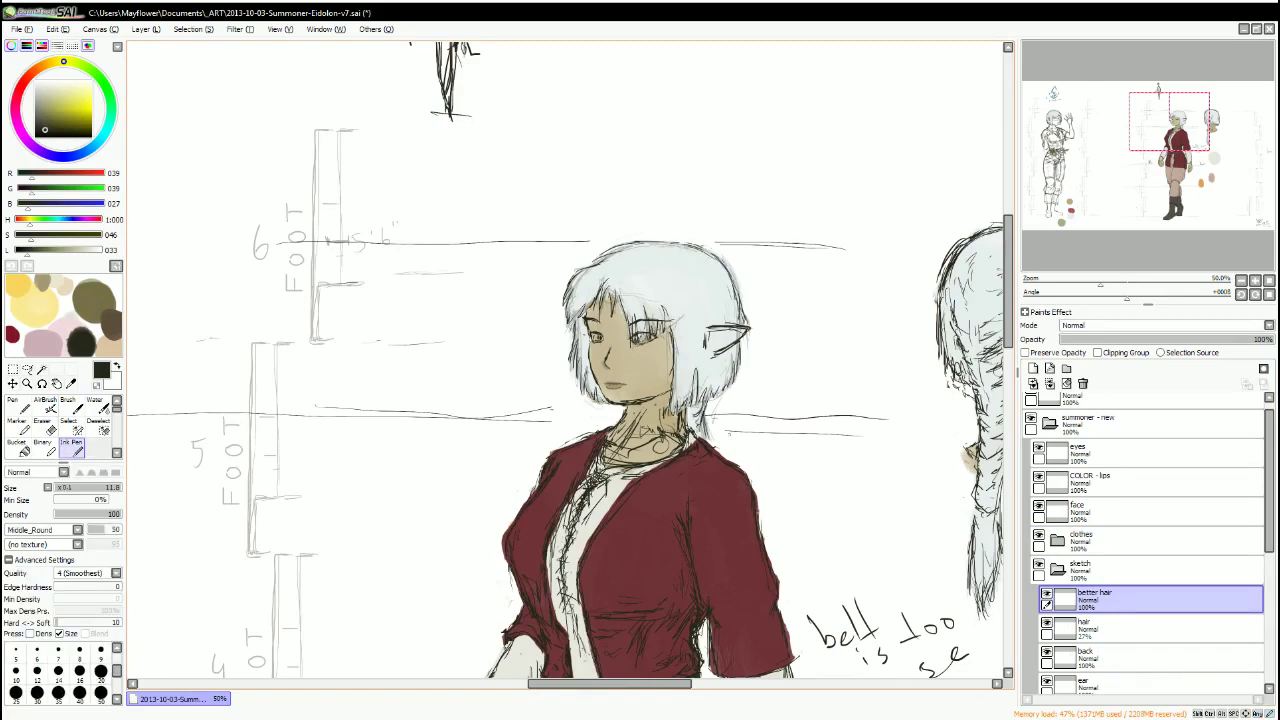
Fade the hair layer to 21% opacity and clean up the strands on the better hair layer.
click(1150, 627)
drag(1118, 339, 1105, 339)
click(1150, 598)
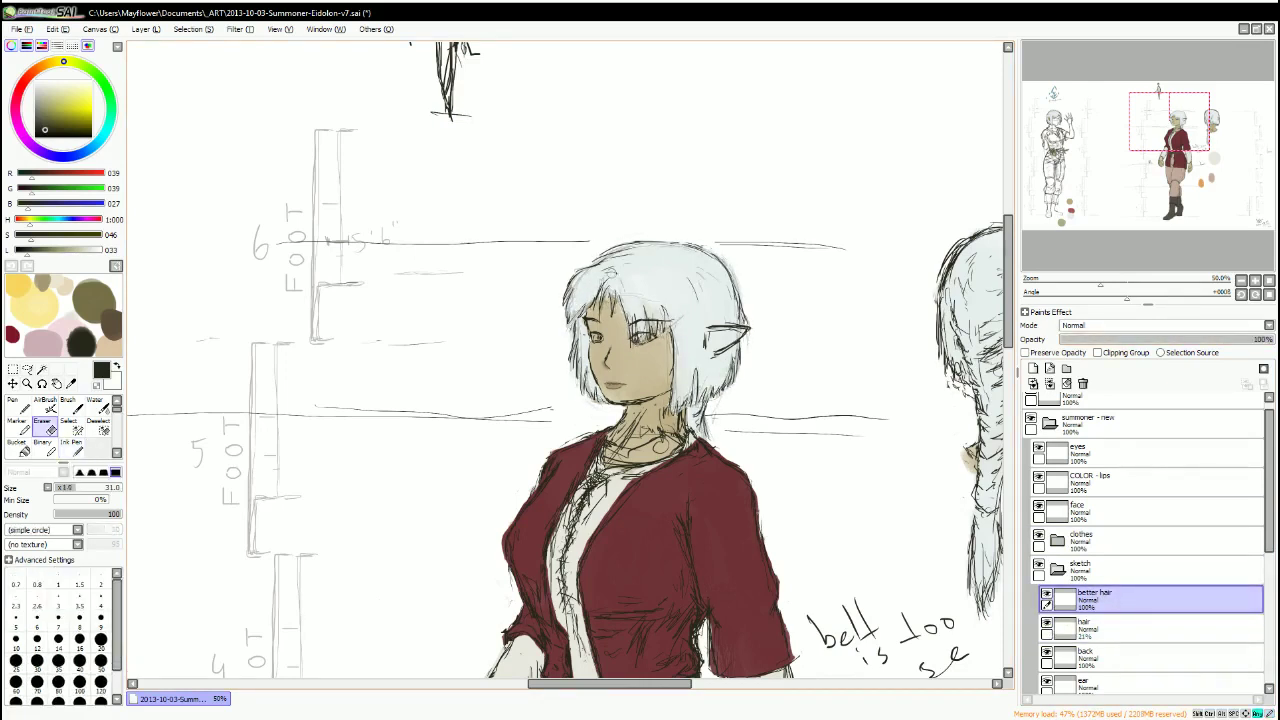
scroll(670, 284, down, 2)
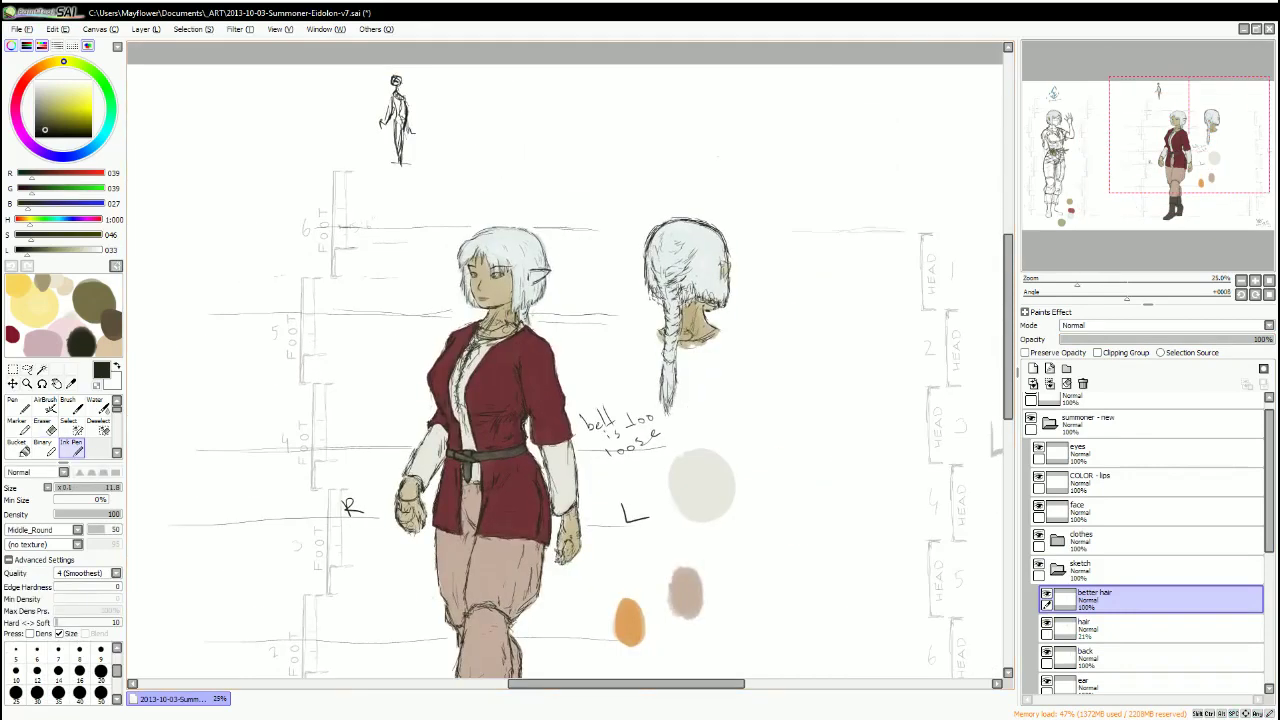
Draw a straighter bob with blunt ends on a new layer named straighter hair, with the better hair layer hidden.
drag(358, 516, 306, 351)
scroll(590, 224, up, 2)
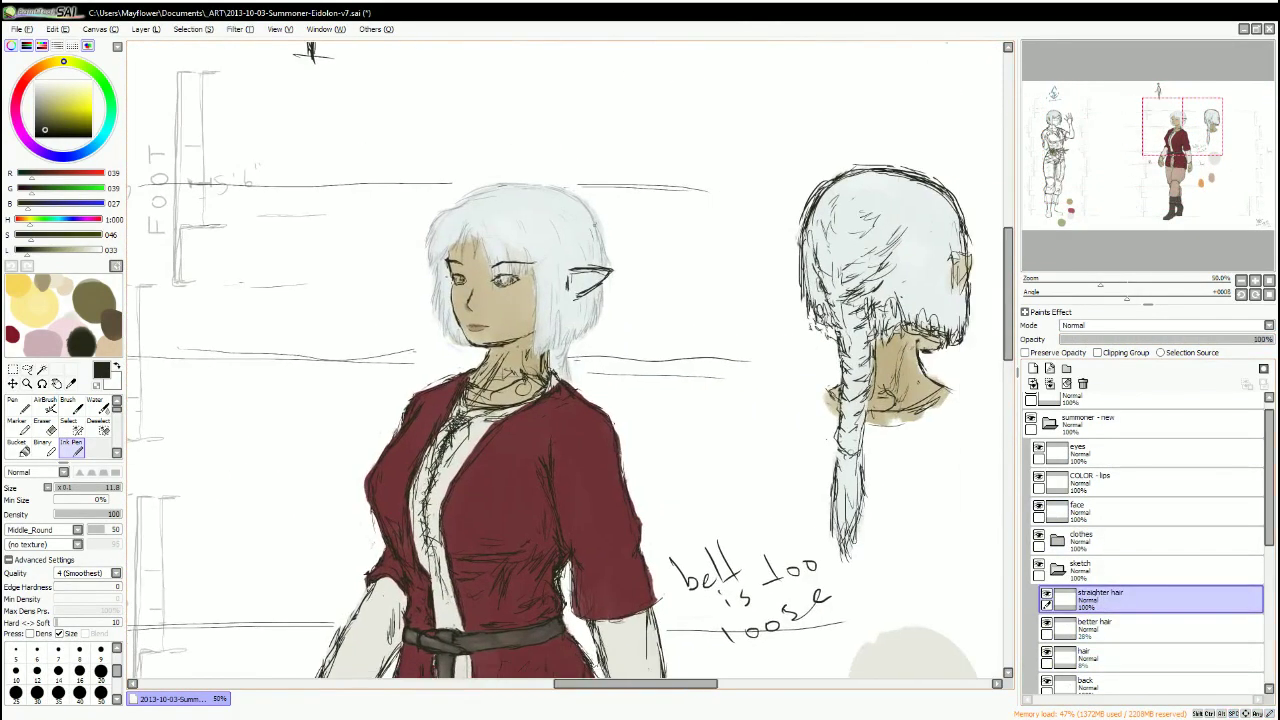
click(1046, 622)
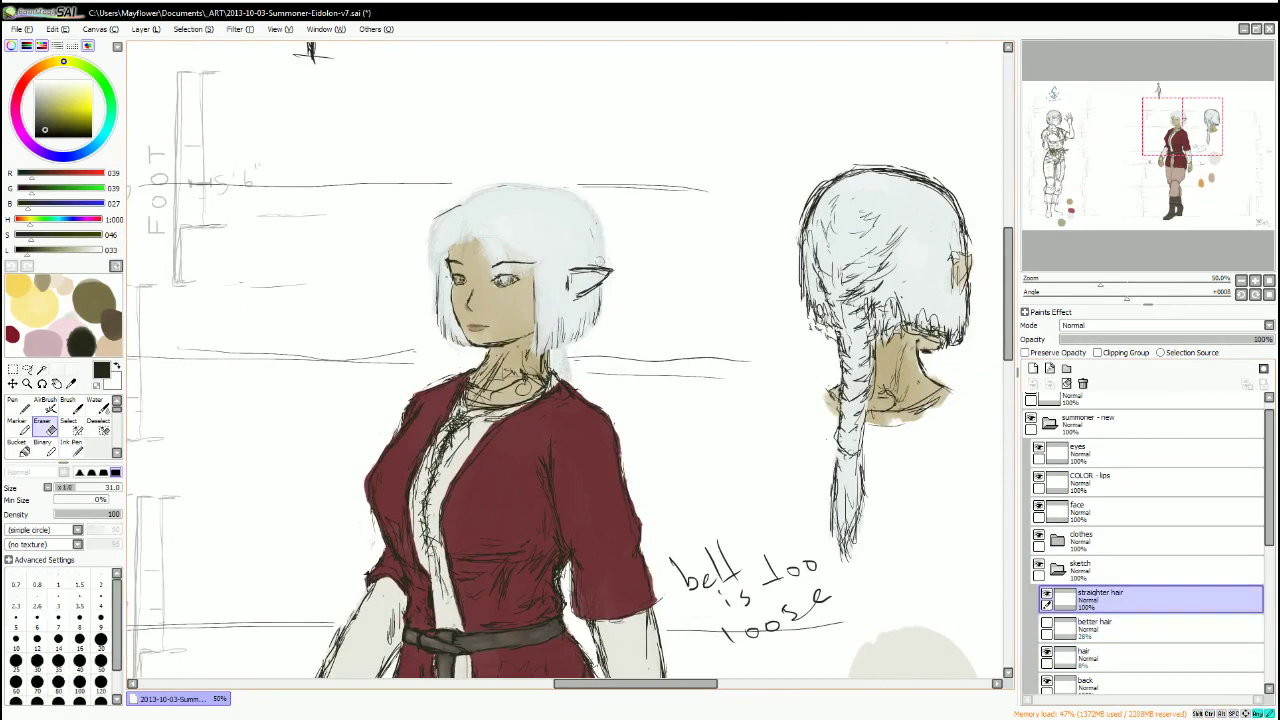
drag(565, 360, 583, 380)
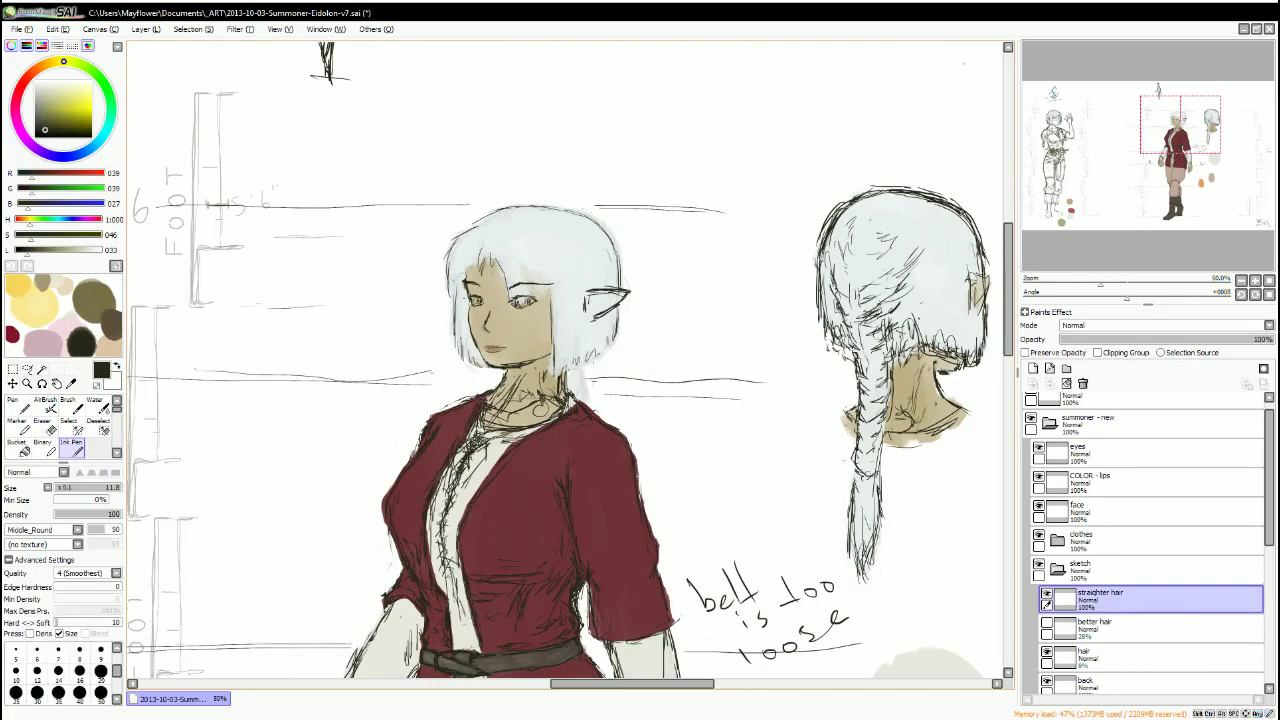
key(e)
key(e)
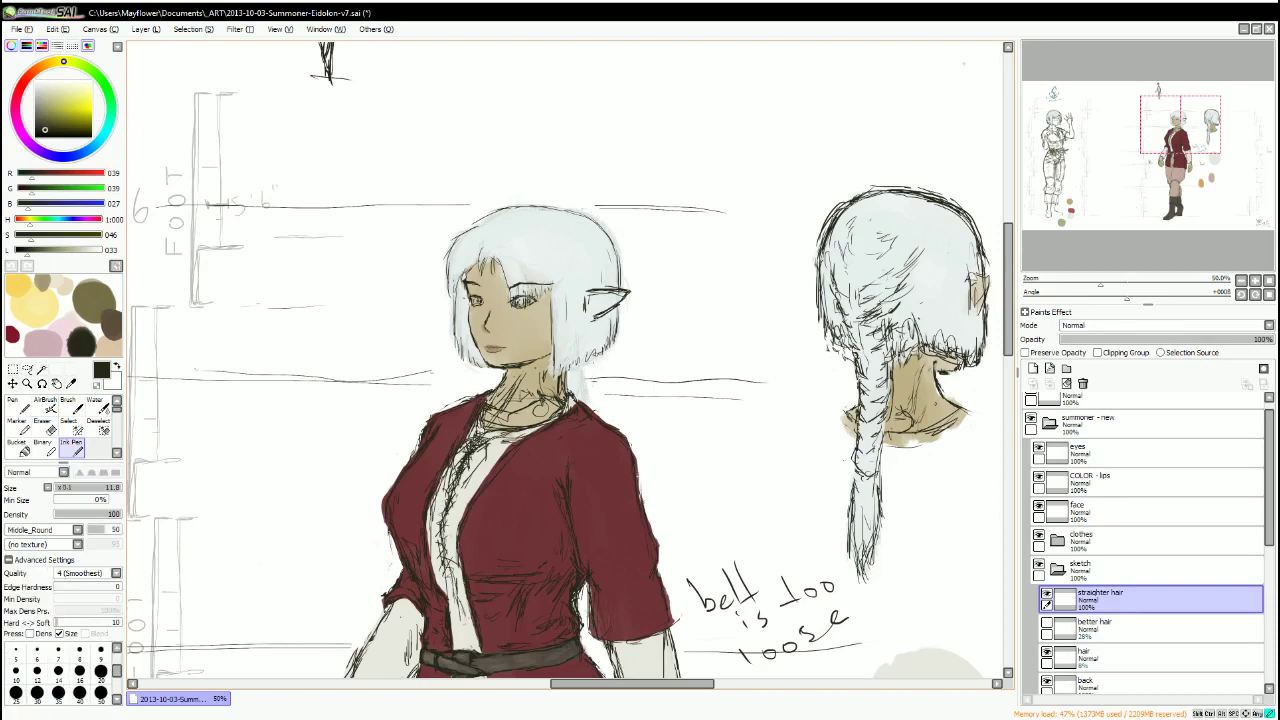
drag(572, 366, 630, 338)
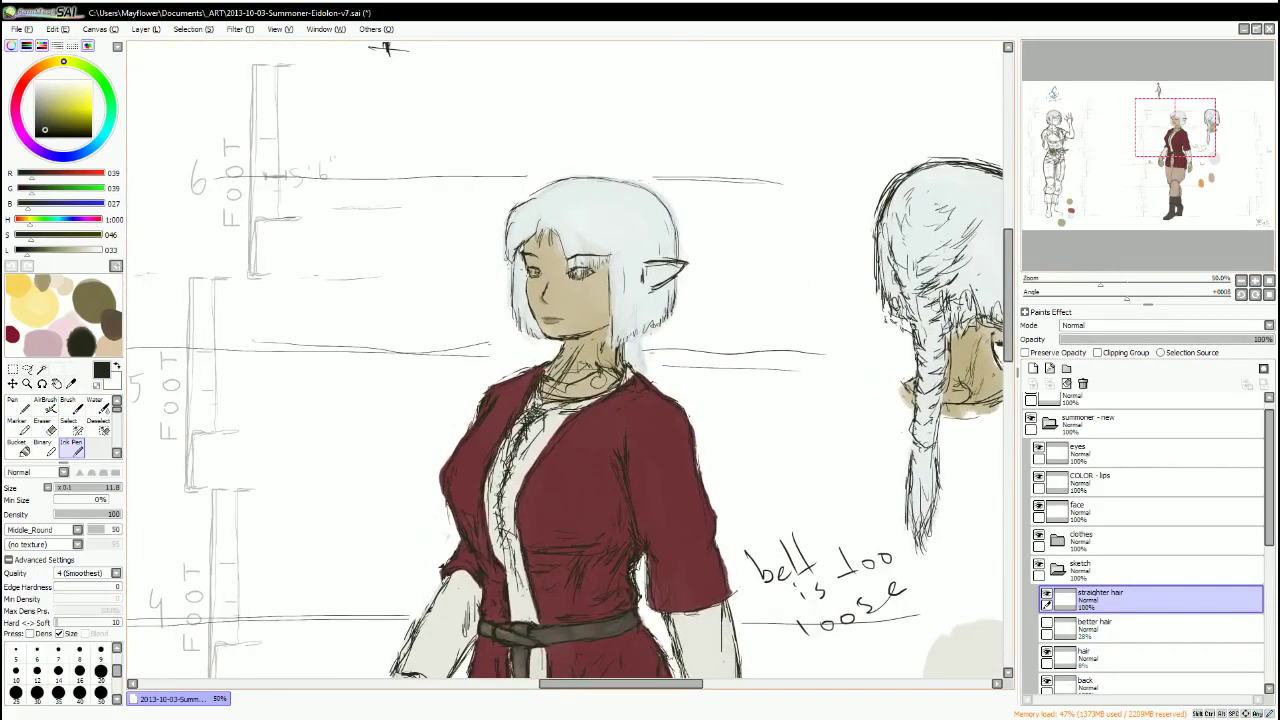
key(e)
mouse_move(556, 230)
mouse_down()
mouse_move(566, 278)
mouse_move(546, 240)
mouse_up()
key(e)
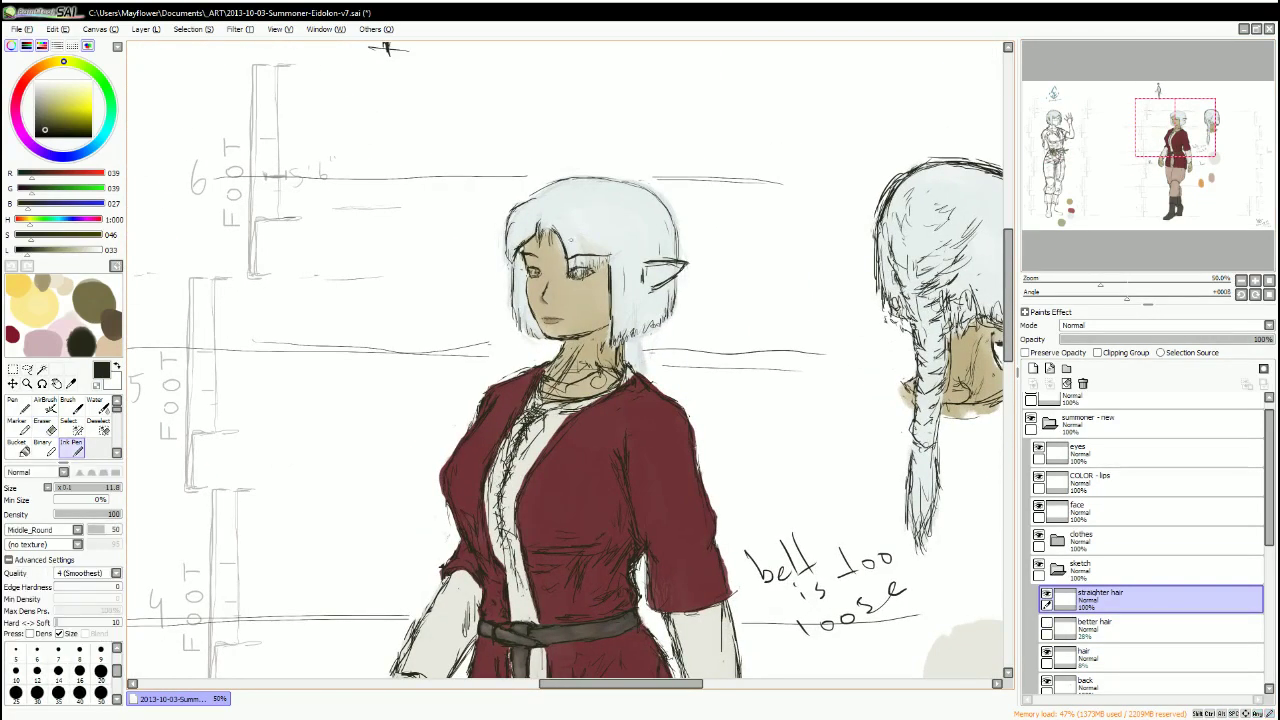
Refine the straight side lock beside the face and the strands behind the neck by alternately inking and erasing.
key(e)
key(e)
drag(622, 322, 648, 342)
key(e)
drag(611, 268, 611, 332)
key(e)
key(ctrl+z)
key(e)
key(e)
key(e)
key(e)
key(e)
key(e)
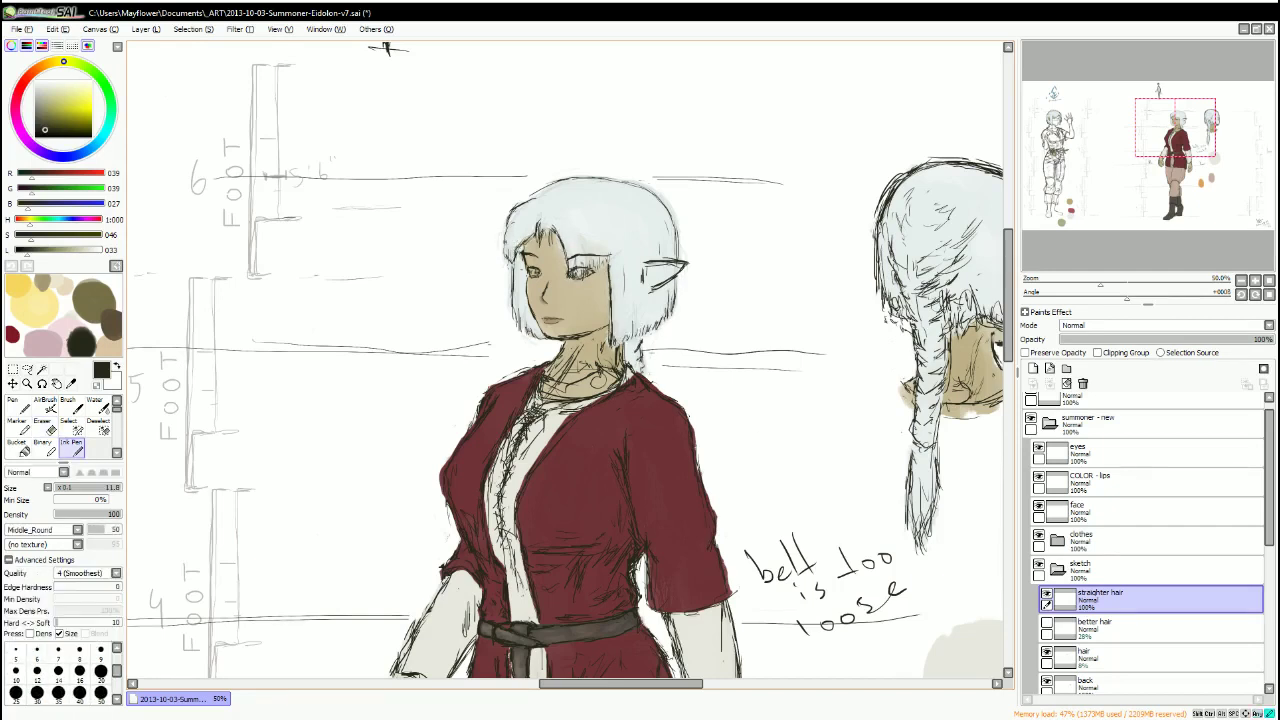
key(e)
key(e)
Rework the strands on the better hair layer at 100% opacity and fade the straighter hair layer to 31%.
click(1046, 626)
click(1100, 628)
click(1047, 596)
click(1047, 596)
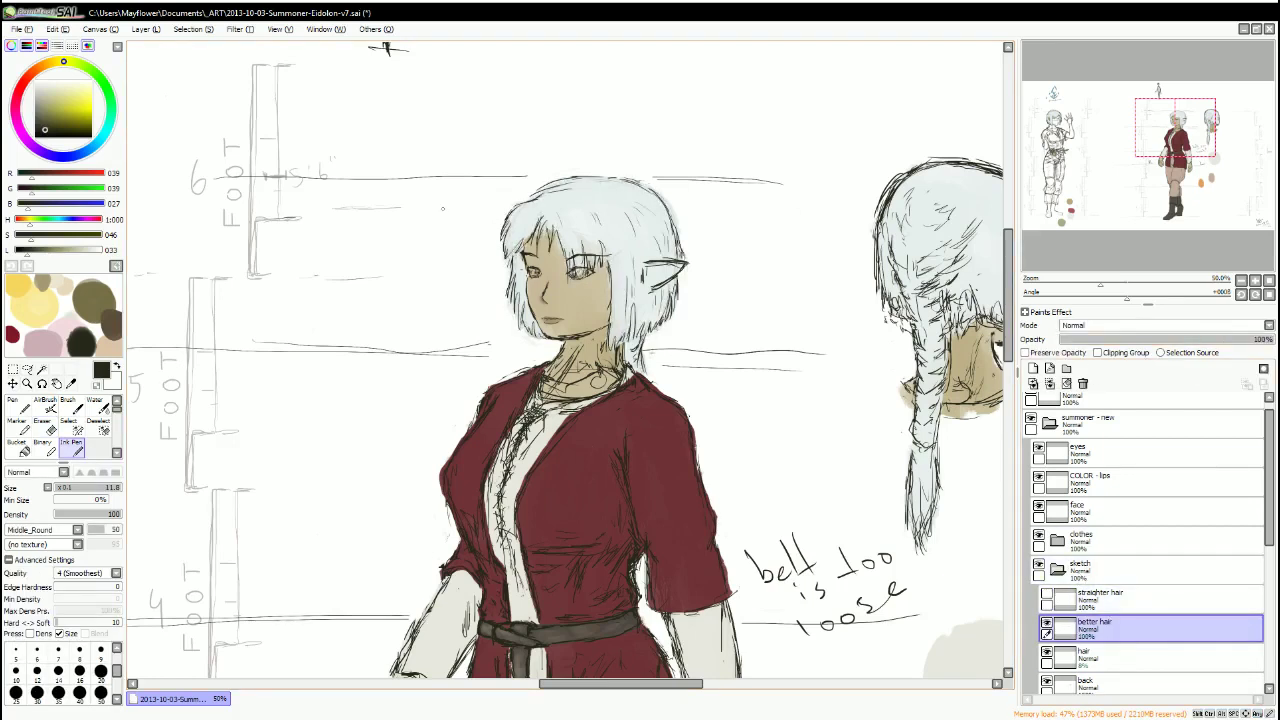
key(e)
key(e)
key(e)
key(e)
key(e)
key(e)
key(e)
key(e)
key(e)
key(e)
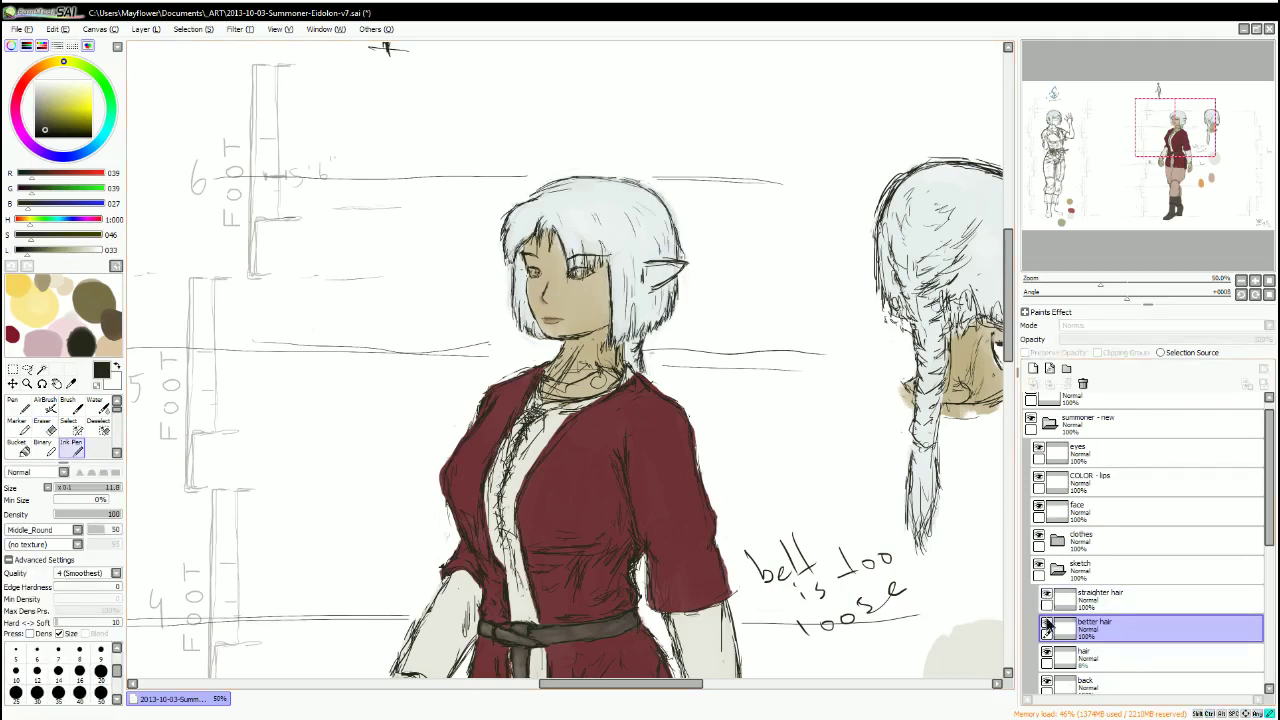
click(1153, 340)
click(1093, 627)
scroll(1150, 520, down, 4)
click(1085, 490)
click(1033, 368)
text(better back)
key(Return)
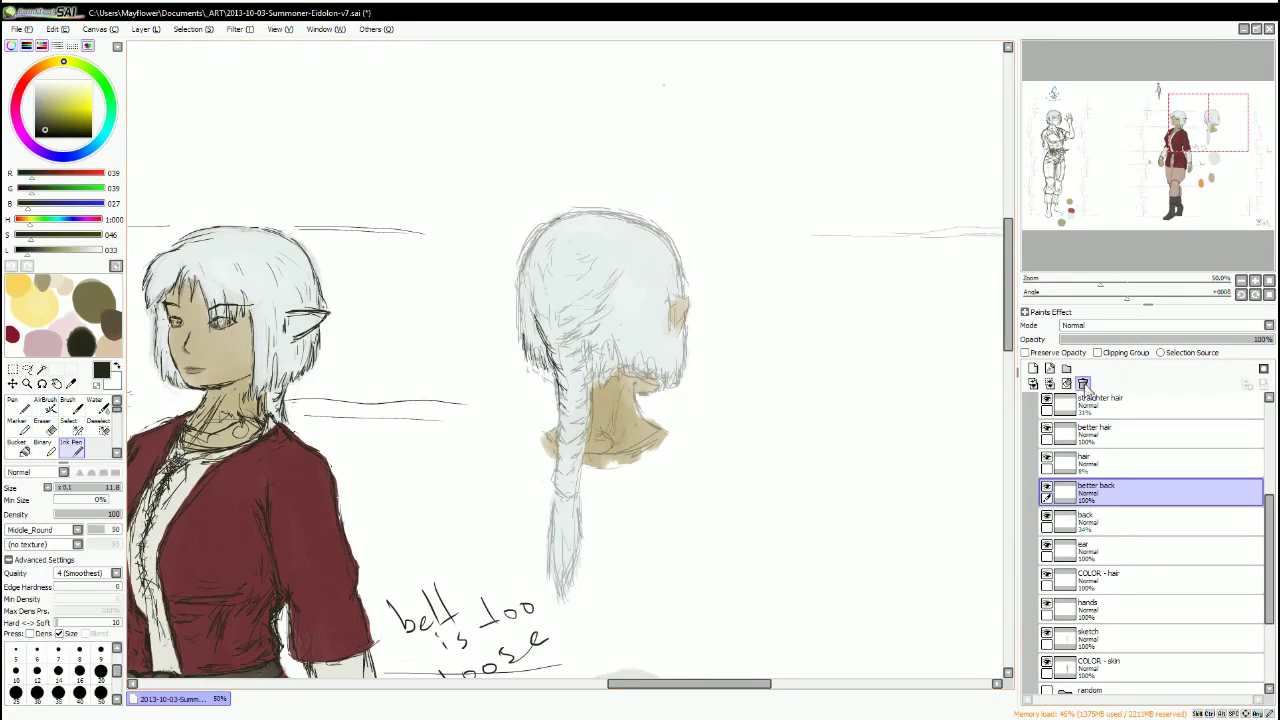
key(ctrl+z)
key(ctrl+z)
Expand the clothes folder and add a new layer between BELT and COLOR - belt.
mouse_move(632, 517)
mouse_down()
mouse_move(632, 477)
mouse_move(1019, 326)
mouse_move(1042, 247)
mouse_up()
scroll(1275, 510, up, 3)
click(1057, 466)
click(1057, 437)
click(1150, 492)
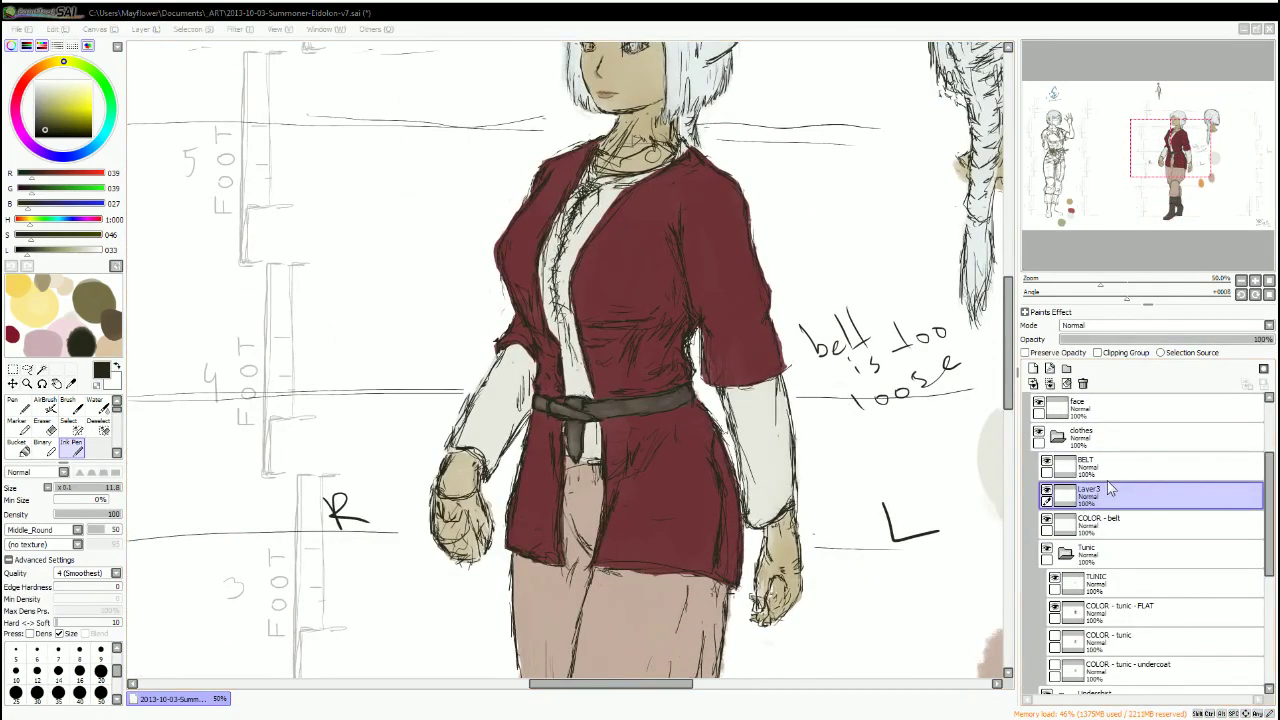
Name the new layer COLOR - belt - FLAT and paint the belt flat gray-brown, RGB 99, 88, 81, erasing any overspill.
alt+click(575, 405)
click(95, 400)
scroll(585, 451, up, 3)
drag(420, 322, 610, 362)
drag(530, 380, 540, 480)
drag(594, 347, 640, 322)
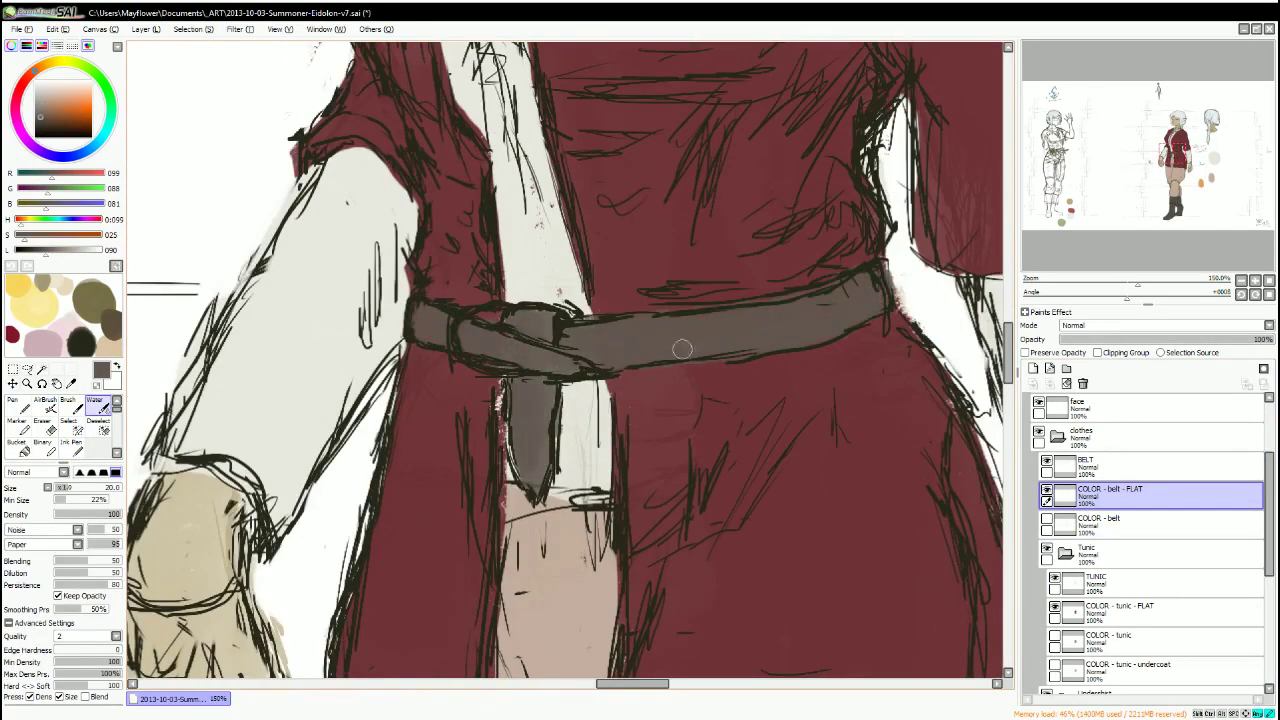
key(e)
drag(642, 385, 473, 406)
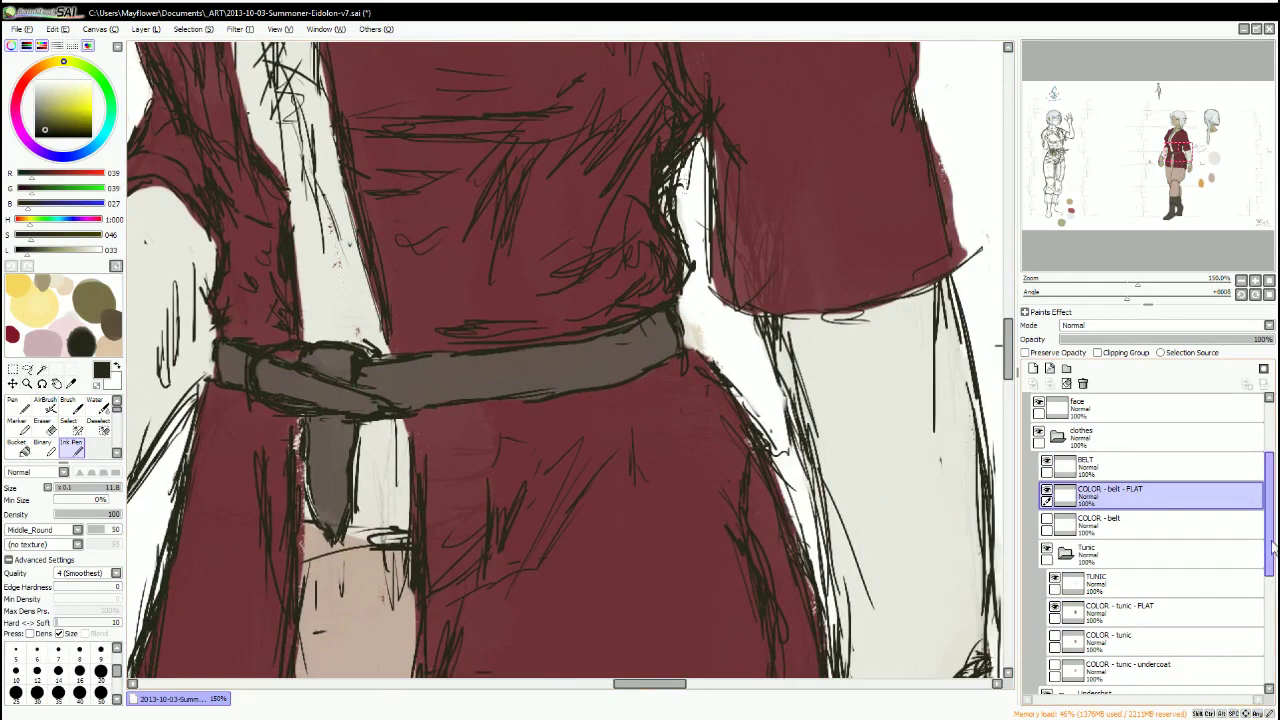
Hide the Tunic folder and set up a Jewellery folder containing chest chain, belly chain and wrist chain layers.
scroll(1100, 560, down, 3)
click(1062, 607)
click(1065, 519)
click(1054, 574)
click(1054, 574)
click(1110, 578)
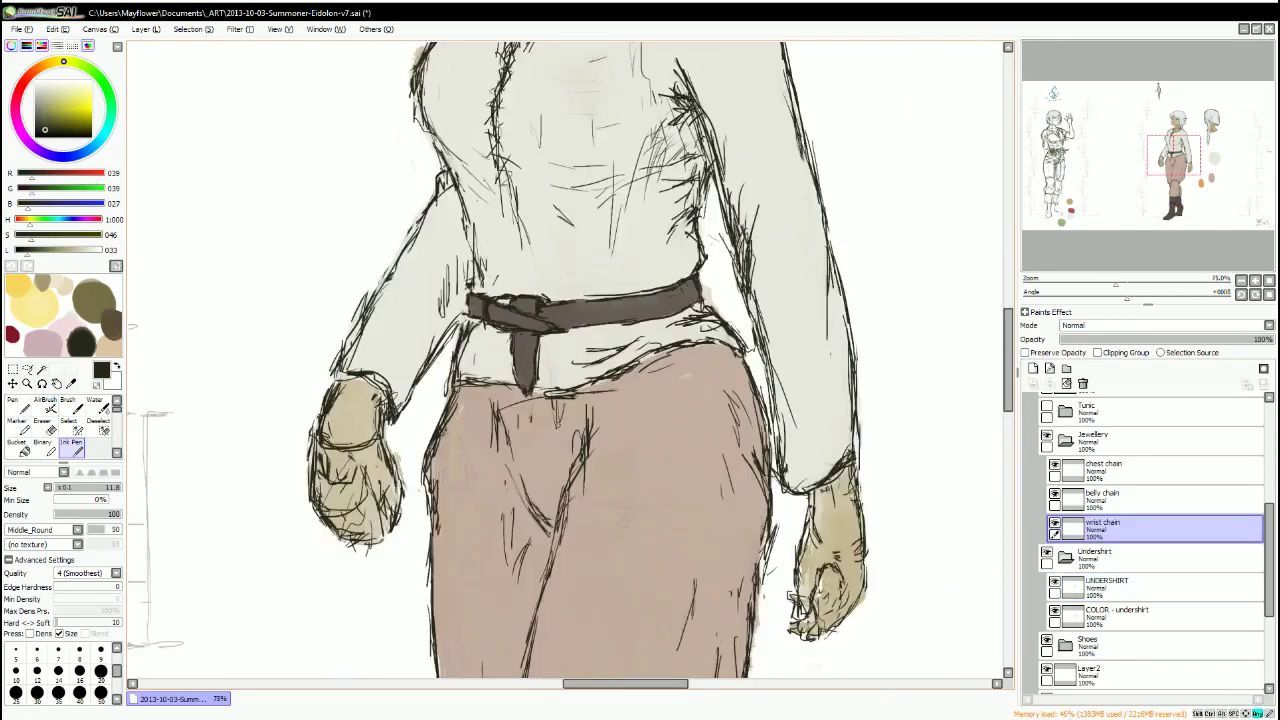
Hide the Undershirt folder to expose the bare arms and torso for the jewelry.
click(1068, 462)
click(1068, 478)
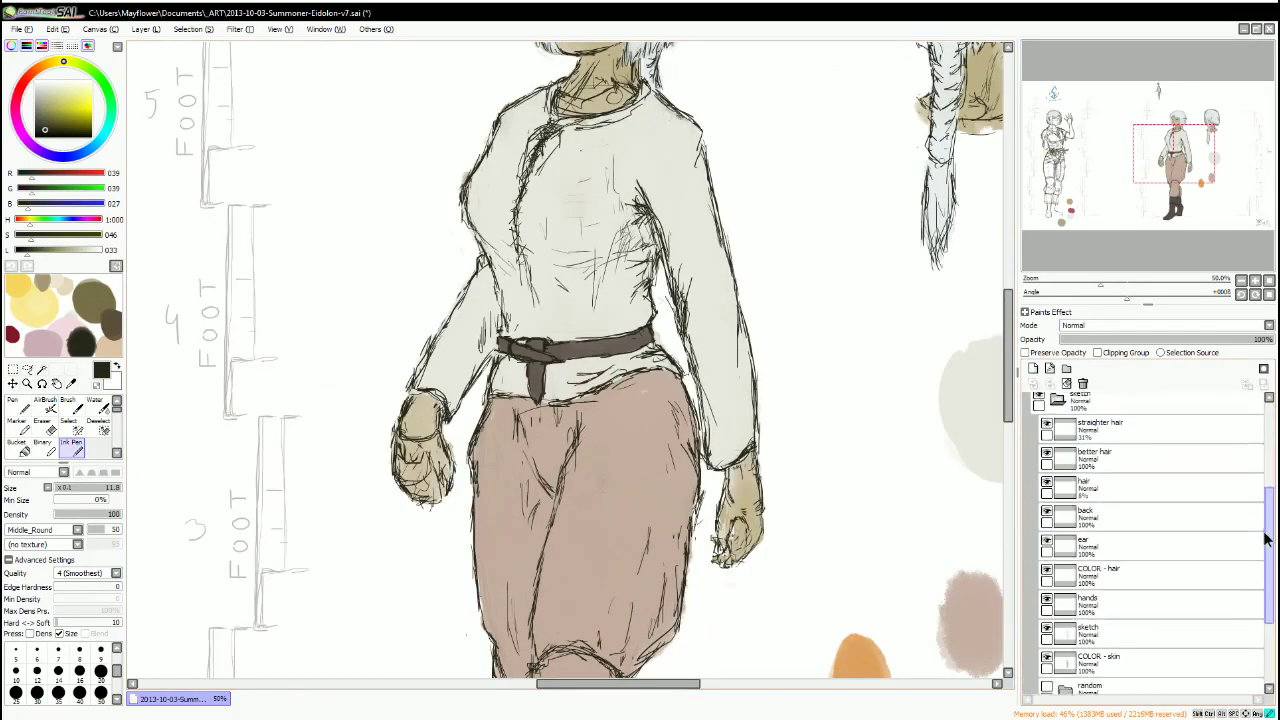
scroll(1150, 540, down, 1)
key(e)
key(n)
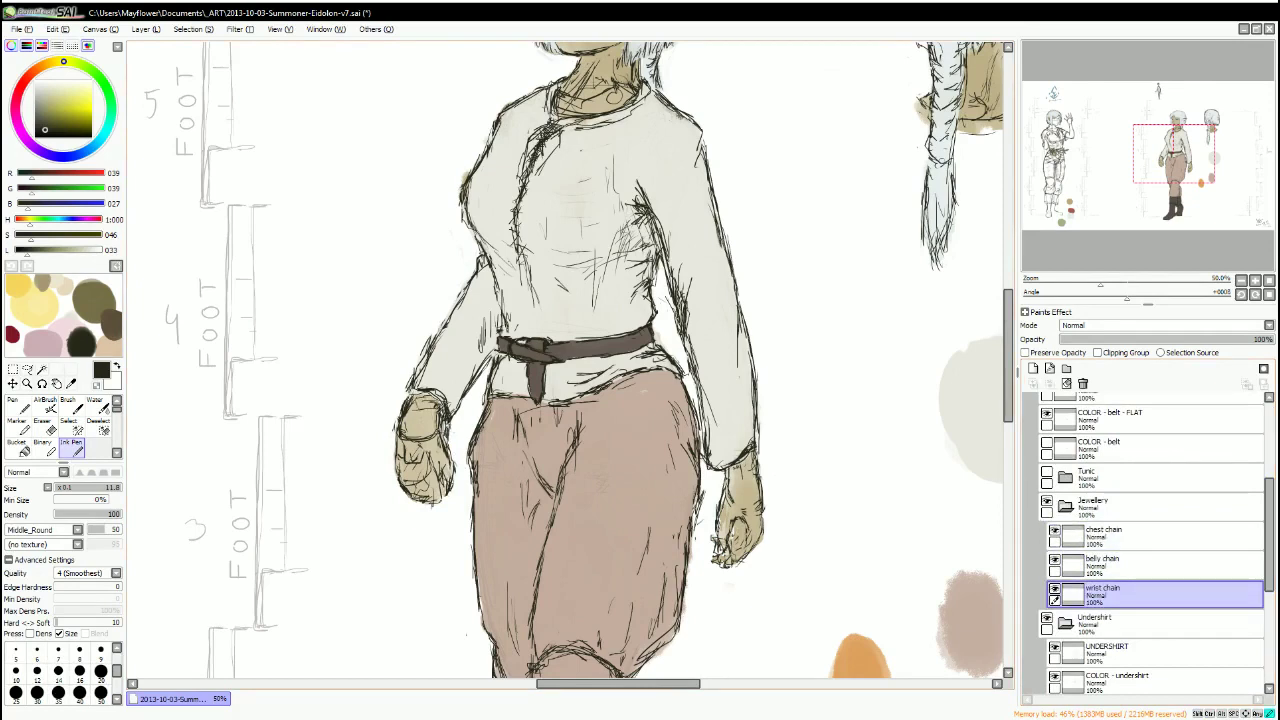
scroll(1150, 540, down, 3)
click(1047, 404)
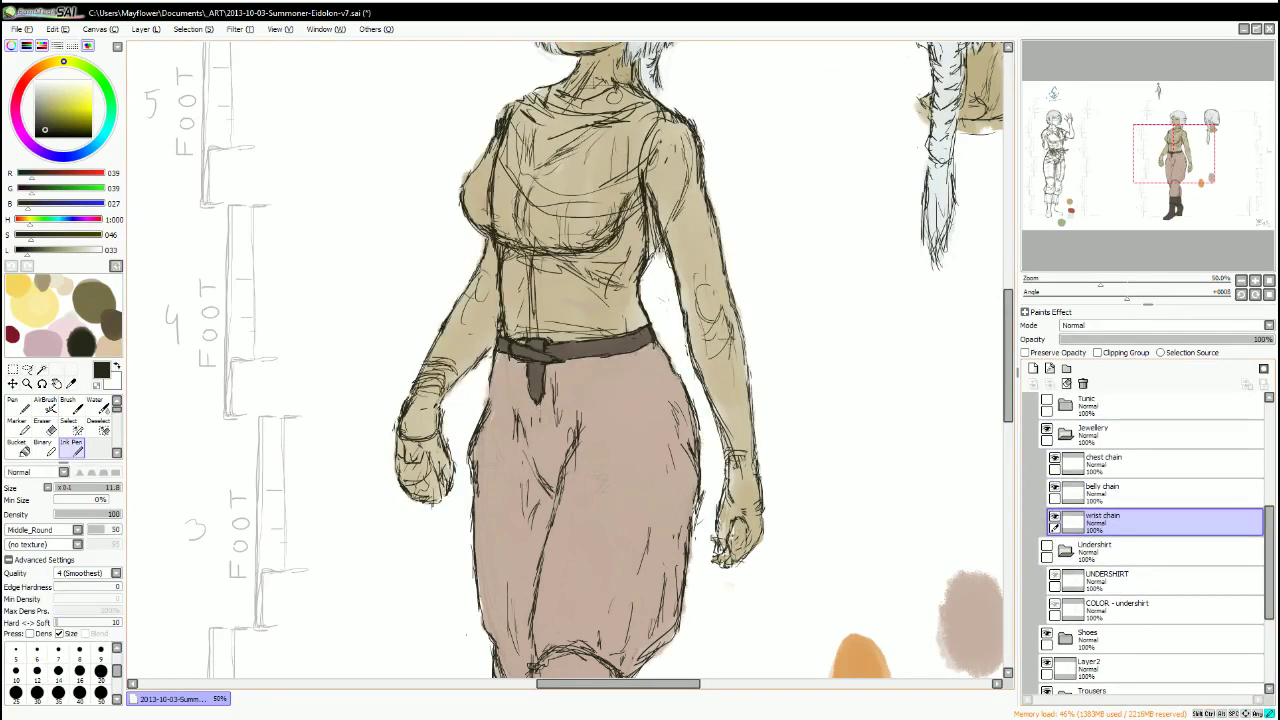
Draw a linked bracelet on the wrist chain layer and color it pale RGB 231, 238, 238 on a new COLOR layer beneath.
scroll(1272, 612, down, 4)
scroll(1272, 612, up, 6)
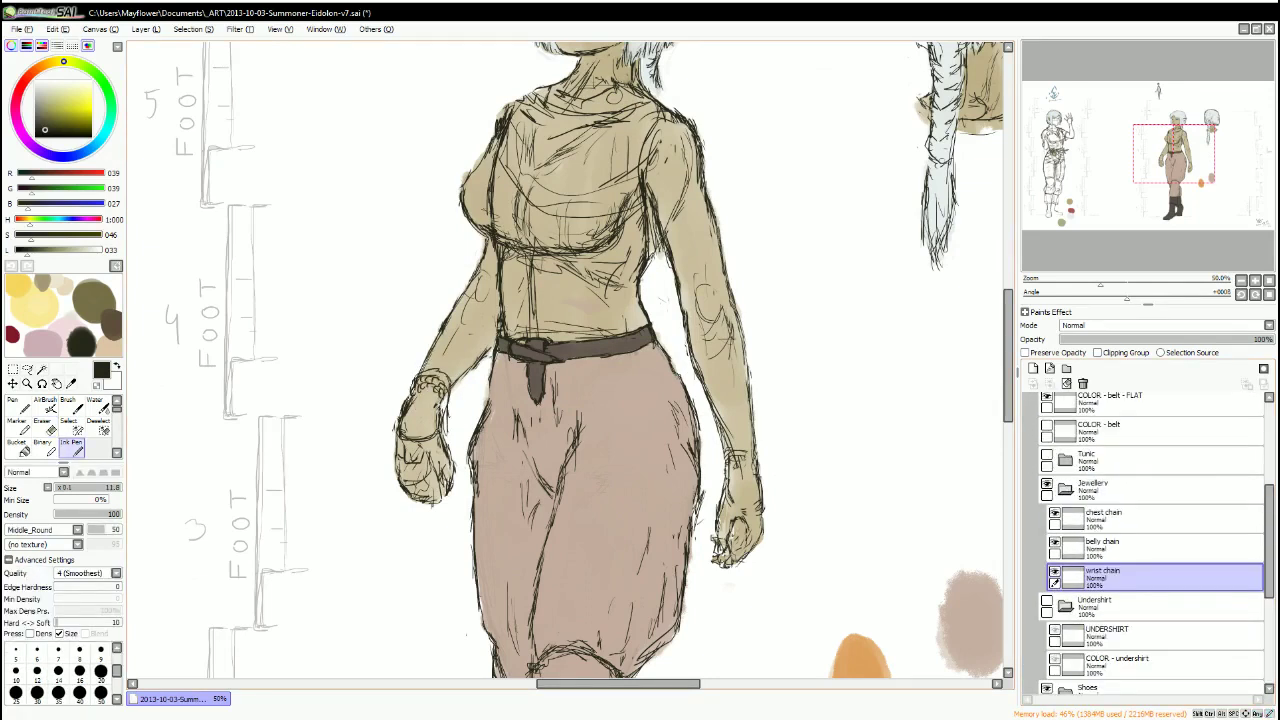
key(ctrl+v)
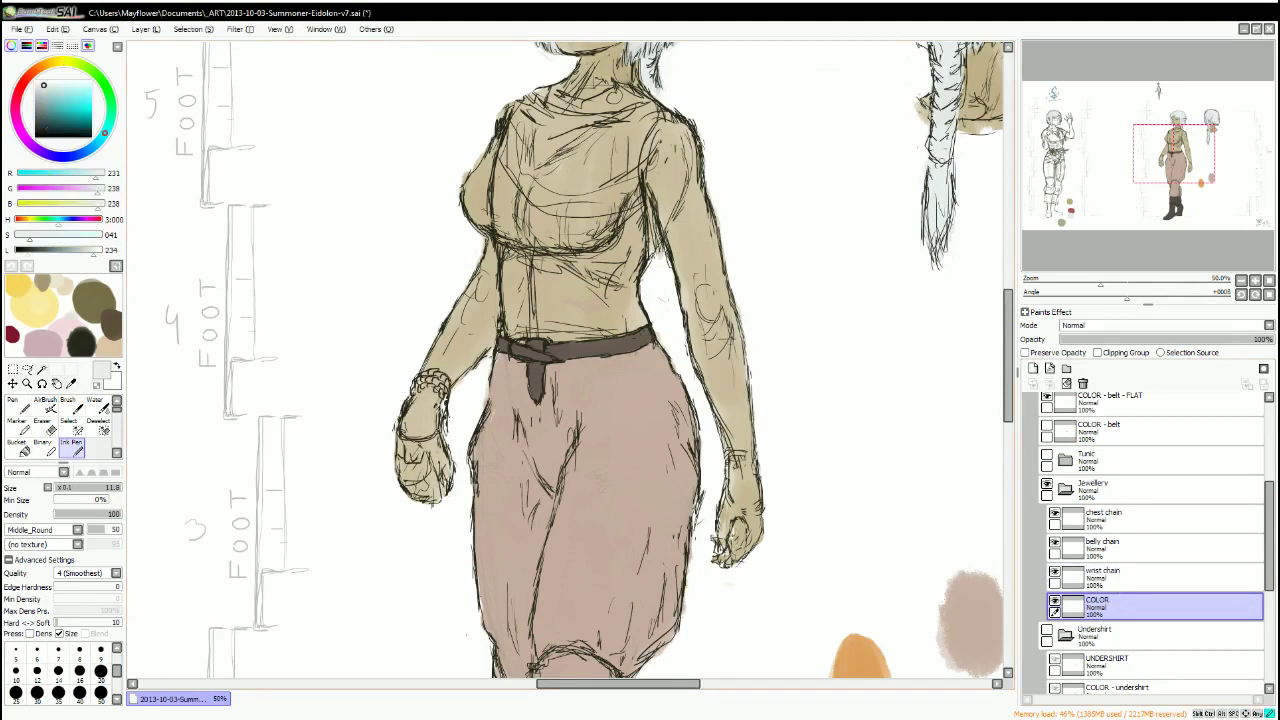
Start inking the waist chain on the belly chain layer in RGB 39, 39, 27 and rename the Jewellery folder Wrist.
click(1100, 548)
click(80, 341)
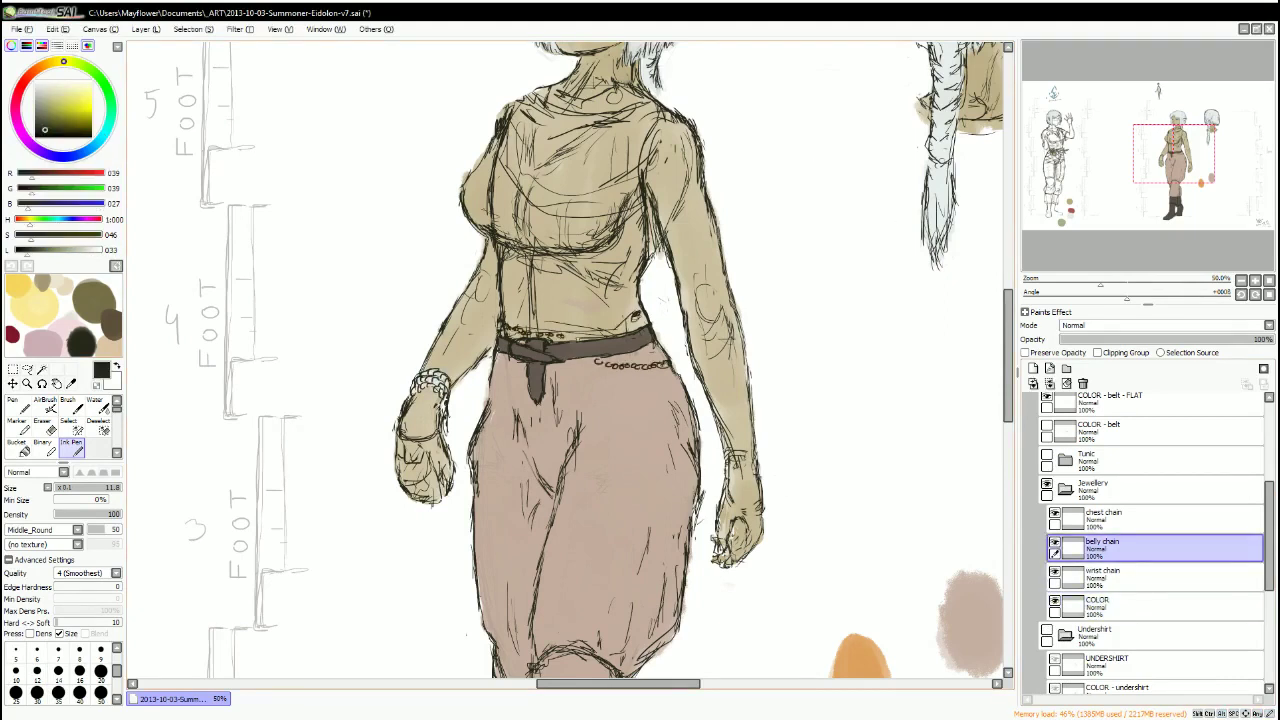
click(1155, 604)
click(1147, 484)
Group the BELT layer and its two color layers in a folder named Belt and hide it.
scroll(1147, 484, up, 3)
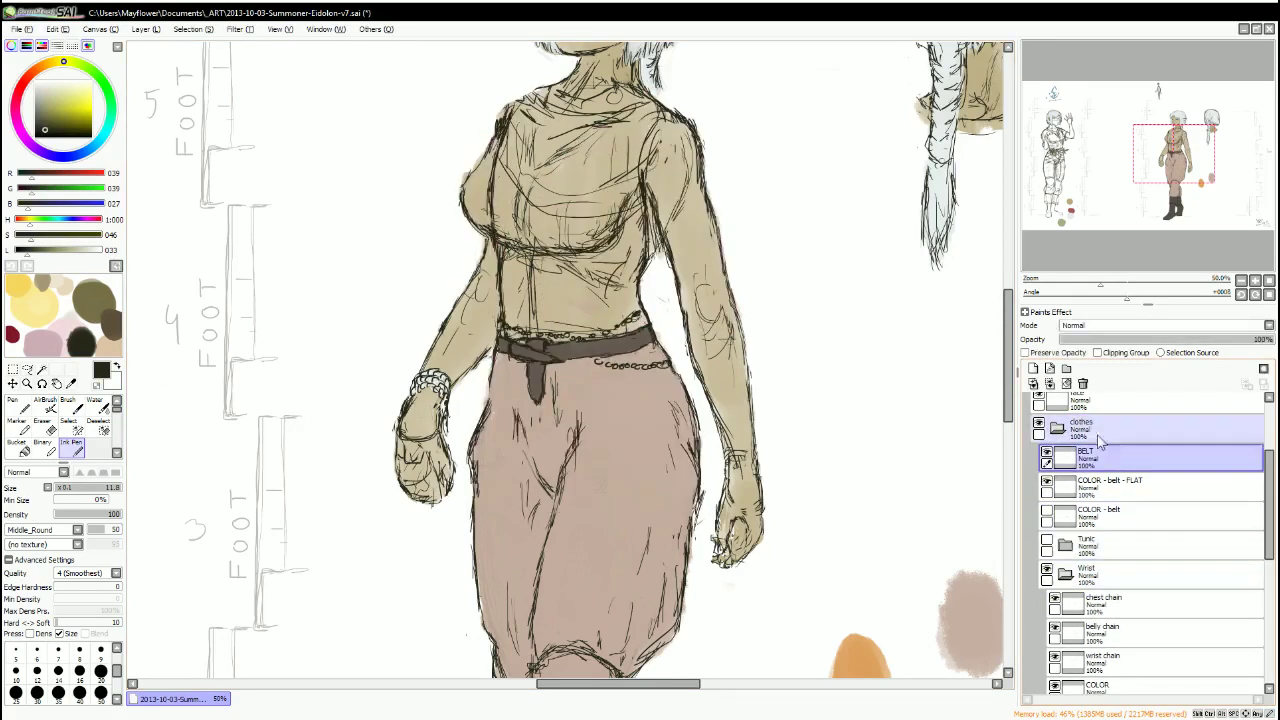
click(1097, 497)
click(1046, 455)
click(1065, 457)
Finish the double-strand belly chain with a center gem and color it pale RGB 233, 239, 239 on the COLOR layer.
click(1100, 572)
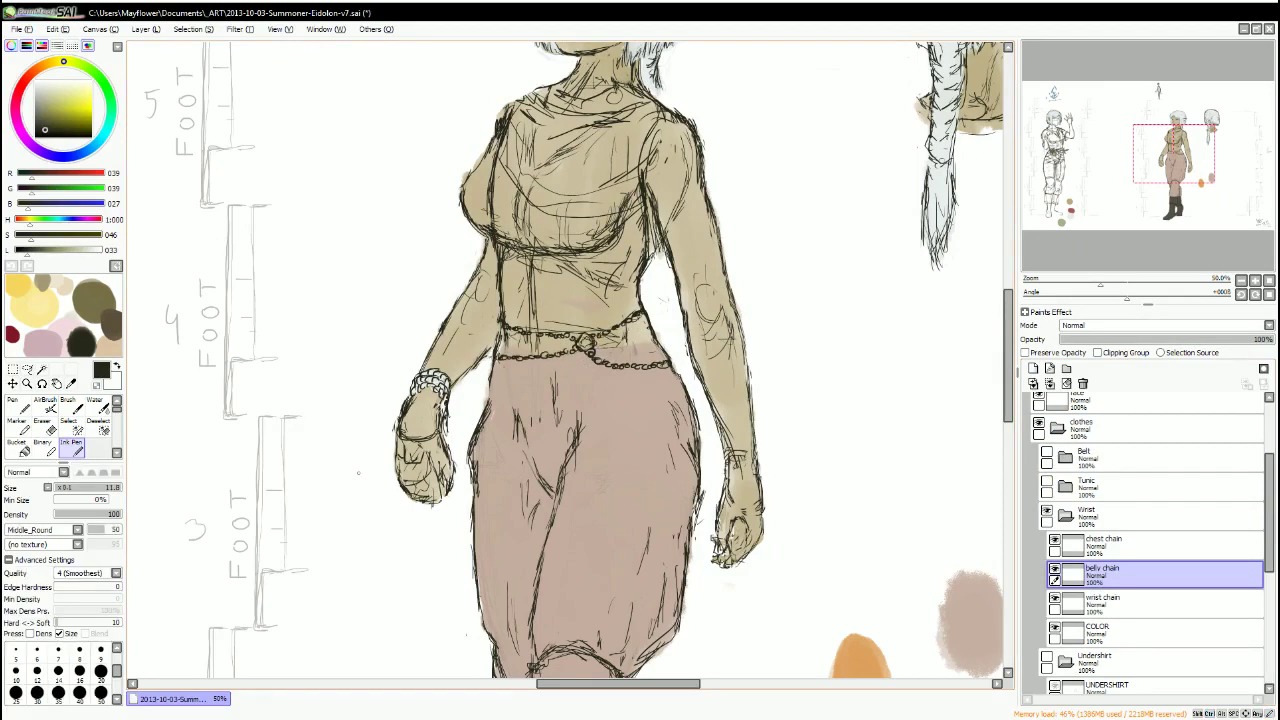
alt+click(358, 473)
click(1100, 632)
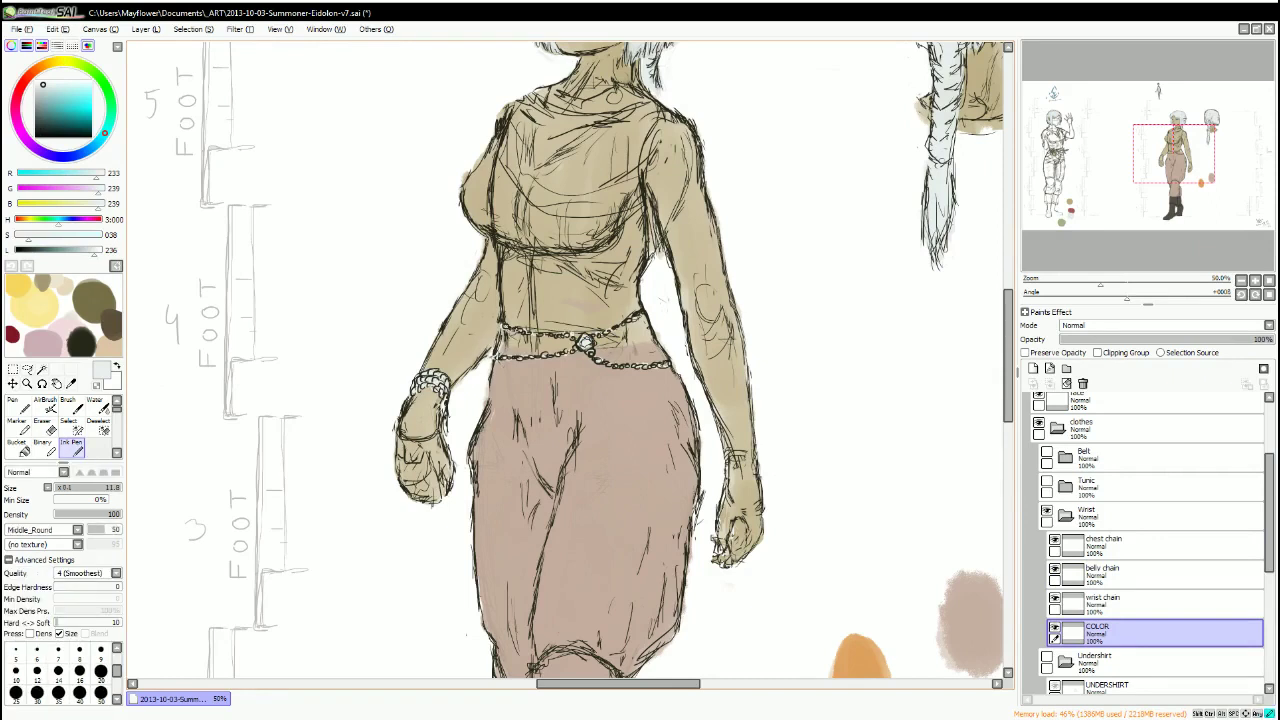
Draw chains from the shoulders across the chest and around the ribs, joined by an oval pendant, on the chest chain layer.
click(1104, 545)
alt+click(639, 114)
mouse_move(639, 114)
mouse_down()
mouse_move(800, 176)
mouse_move(728, 222)
mouse_up()
mouse_move(704, 150)
mouse_down()
mouse_move(698, 276)
mouse_move(740, 330)
mouse_up()
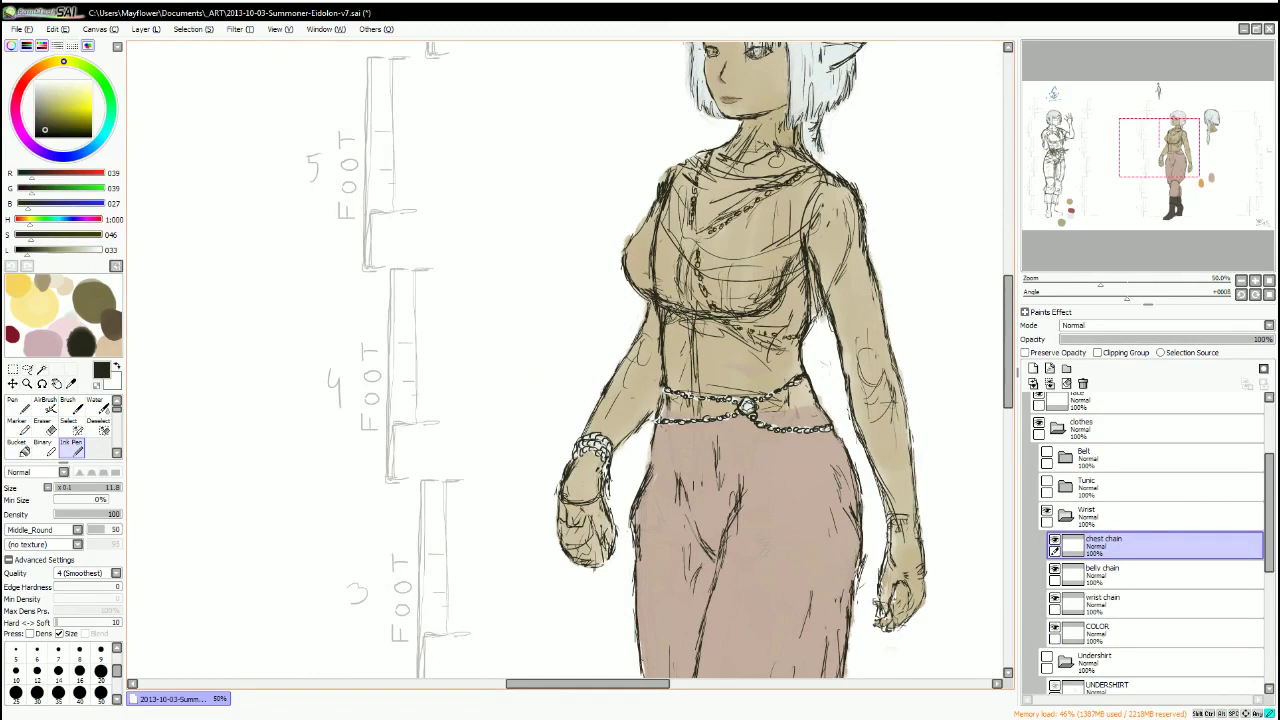
mouse_move(688, 244)
mouse_down()
mouse_move(662, 318)
mouse_move(700, 228)
mouse_up()
key(ctrl+z)
key(e)
key(n)
drag(708, 228, 760, 195)
key(ctrl+z)
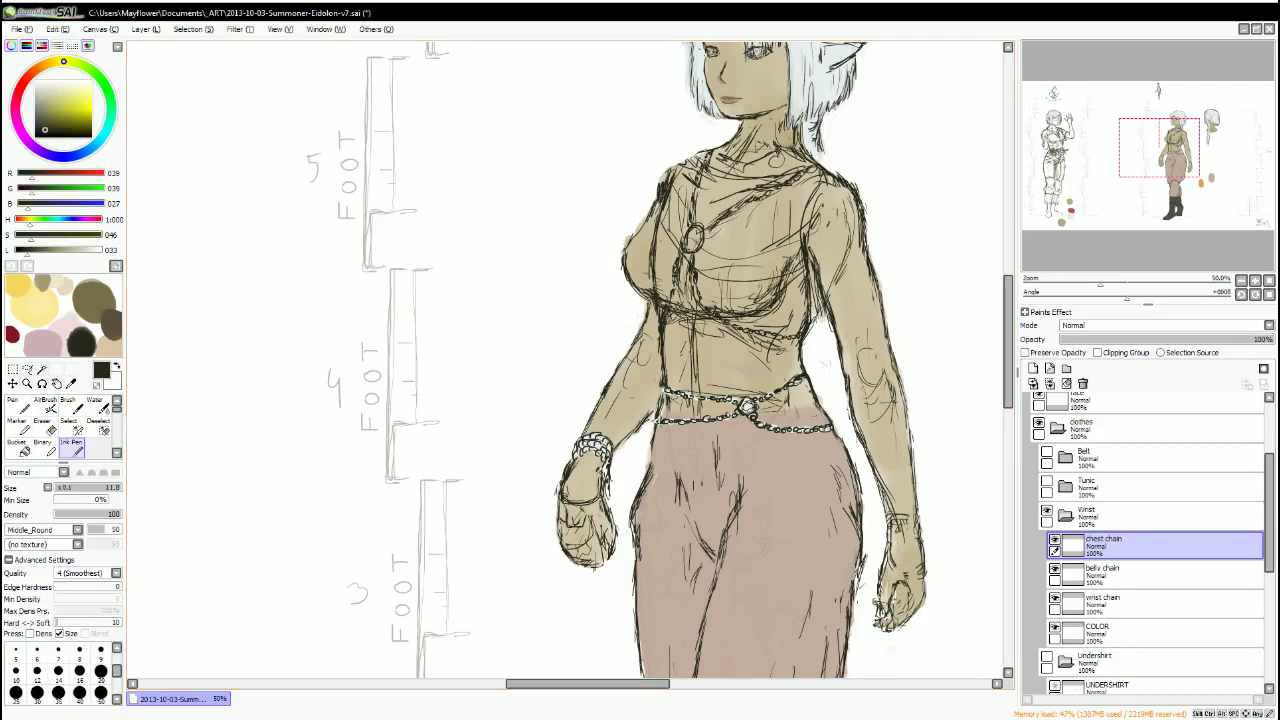
Color the chest pendant pale RGB 231, 238, 238 on the COLOR layer.
click(1098, 630)
drag(745, 405, 705, 410)
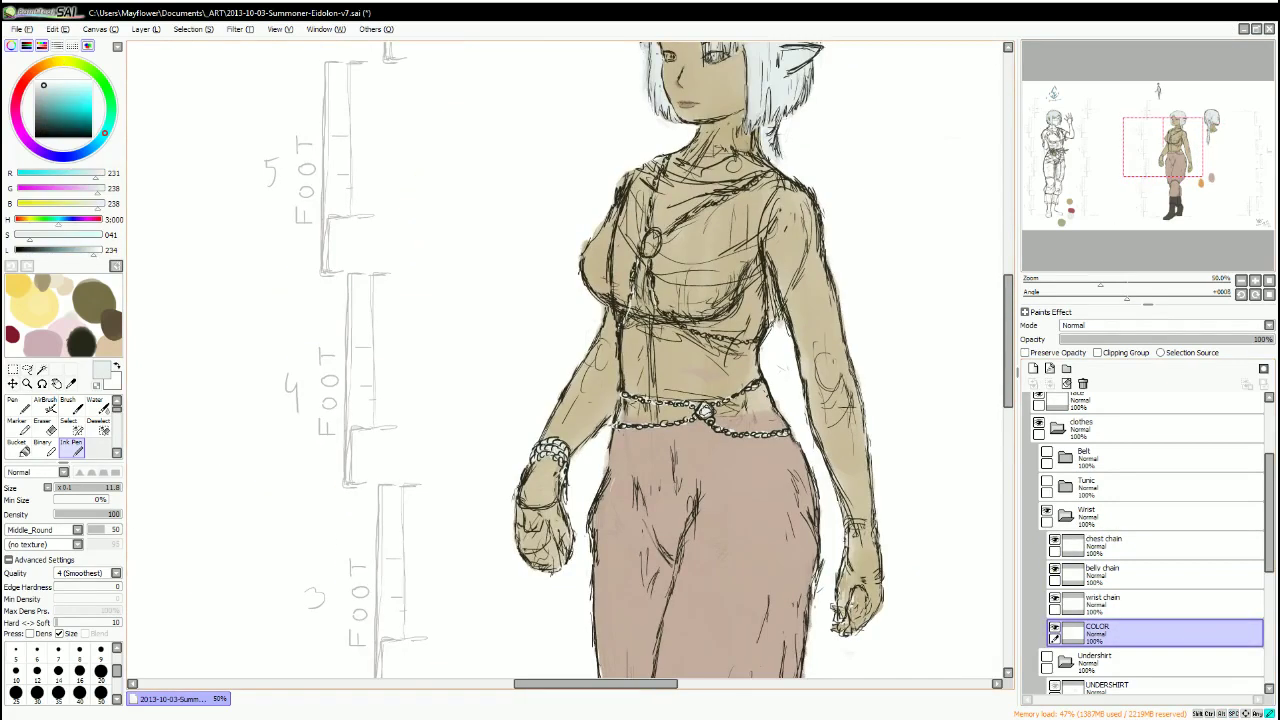
drag(653, 234, 649, 252)
Show the Belt and Undershirt folders with Tunic hidden, and start painting on a new chain depressions layer above chest chain.
click(1046, 486)
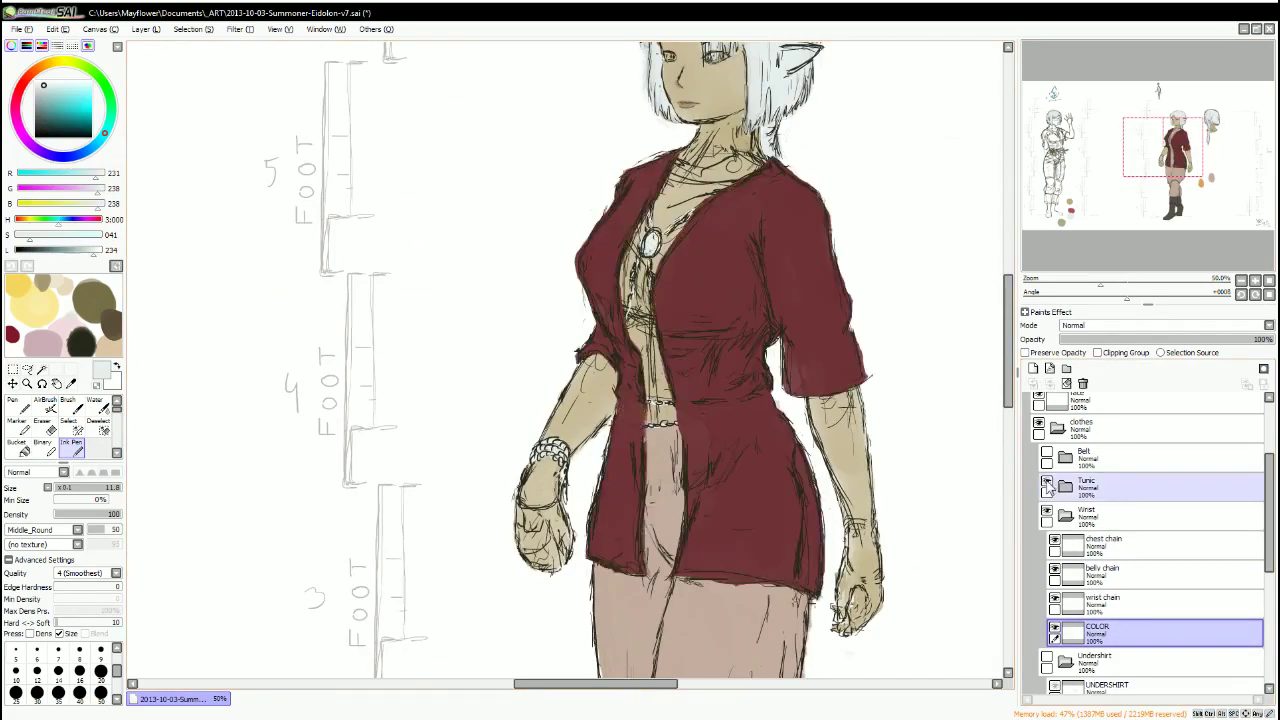
click(1046, 456)
click(1046, 660)
click(1046, 486)
click(1100, 600)
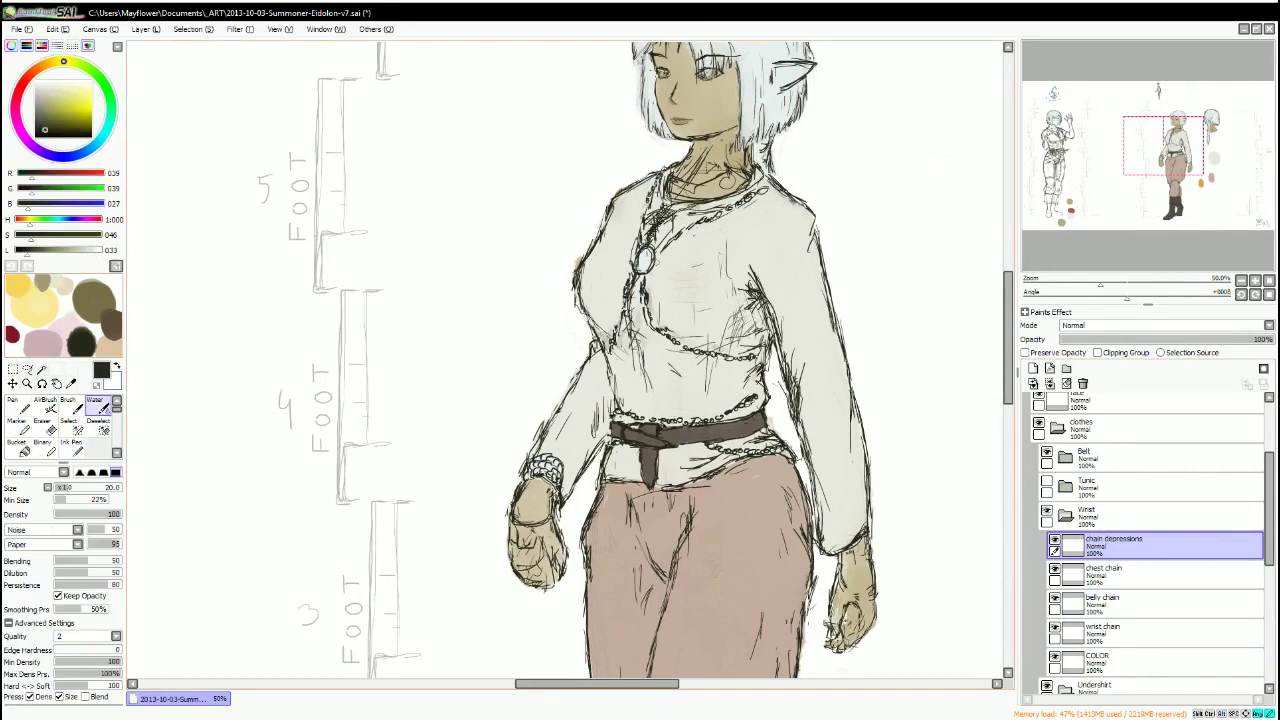
drag(650, 200, 725, 250)
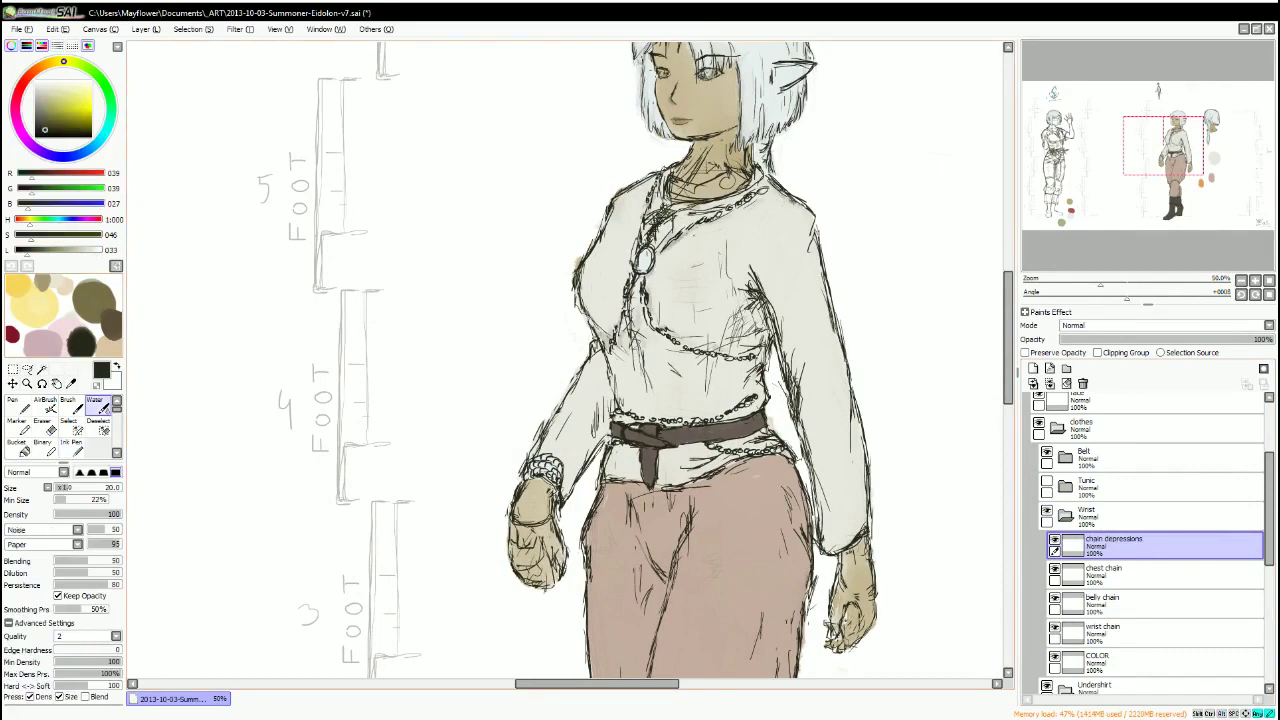